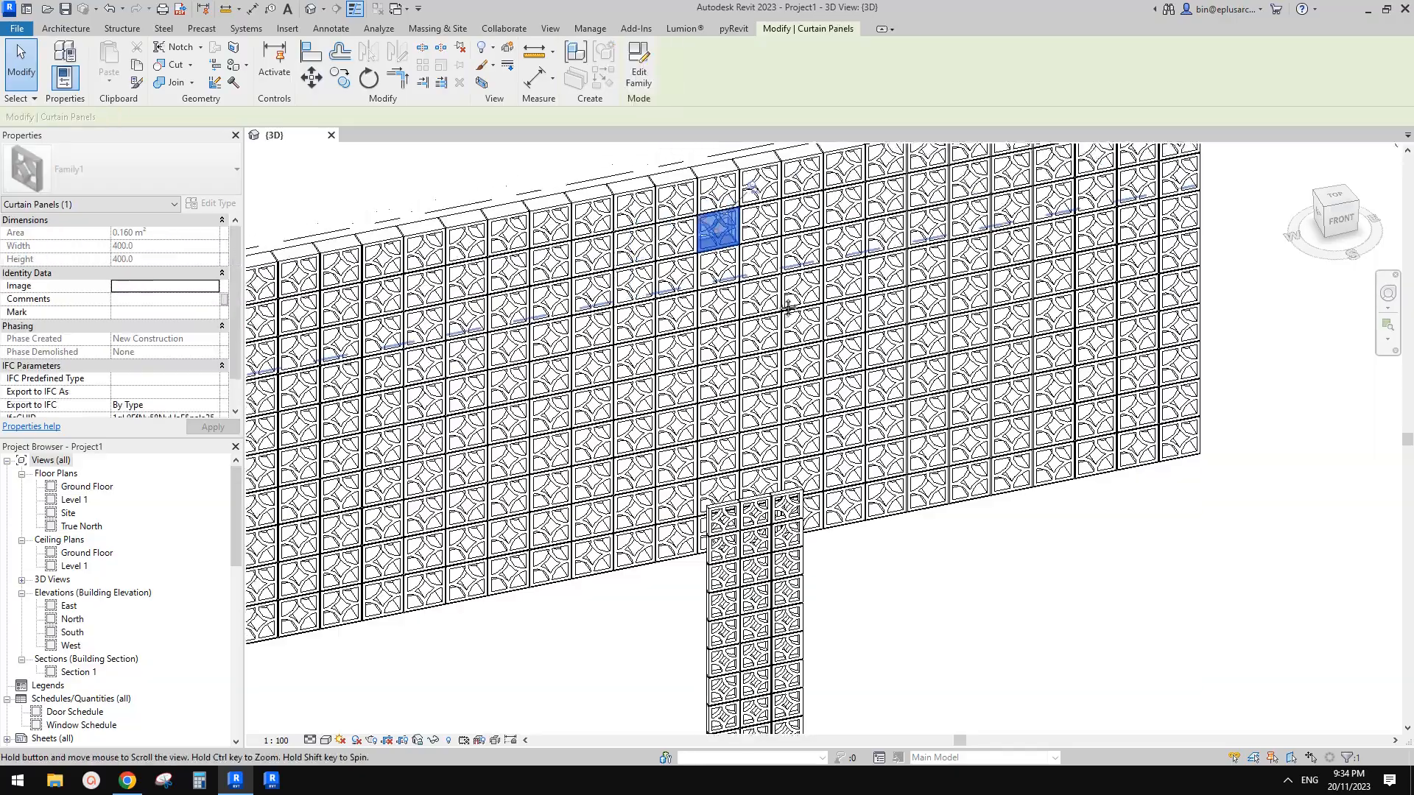
Examine the large breeze block wall and the narrow wall in front of it from several angles
key(Escape)
scroll(957, 302, down, 2)
shift+middle_drag(971, 295, 634, 317)
scroll(788, 291, up, 2)
click(783, 294)
scroll(780, 294, up, 3)
scroll(626, 236, down, 1)
shift+middle_drag(625, 243, 574, 324)
key(Escape)
scroll(1009, 600, up, 1)
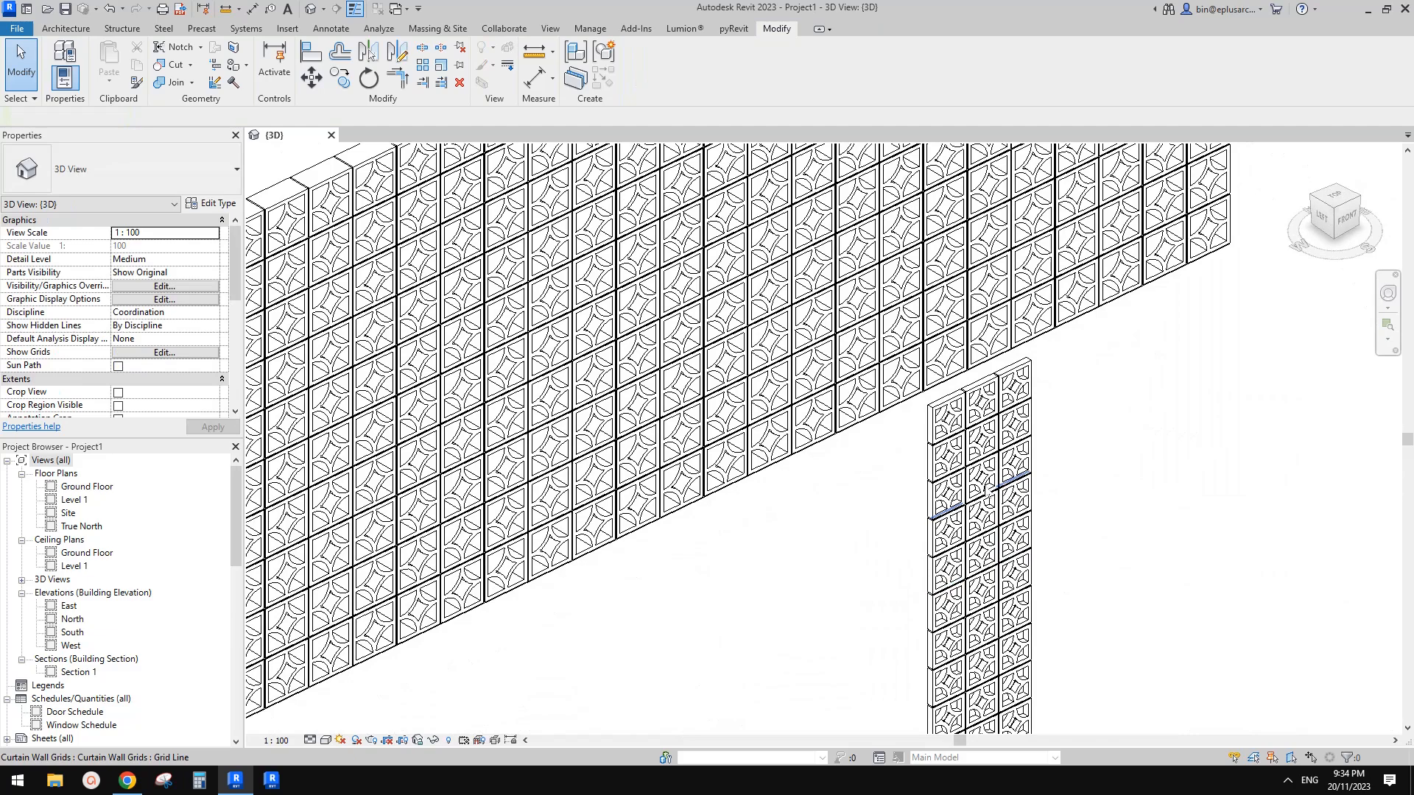
click(987, 490)
scroll(988, 490, down, 2)
shift+middle_drag(987, 490, 930, 495)
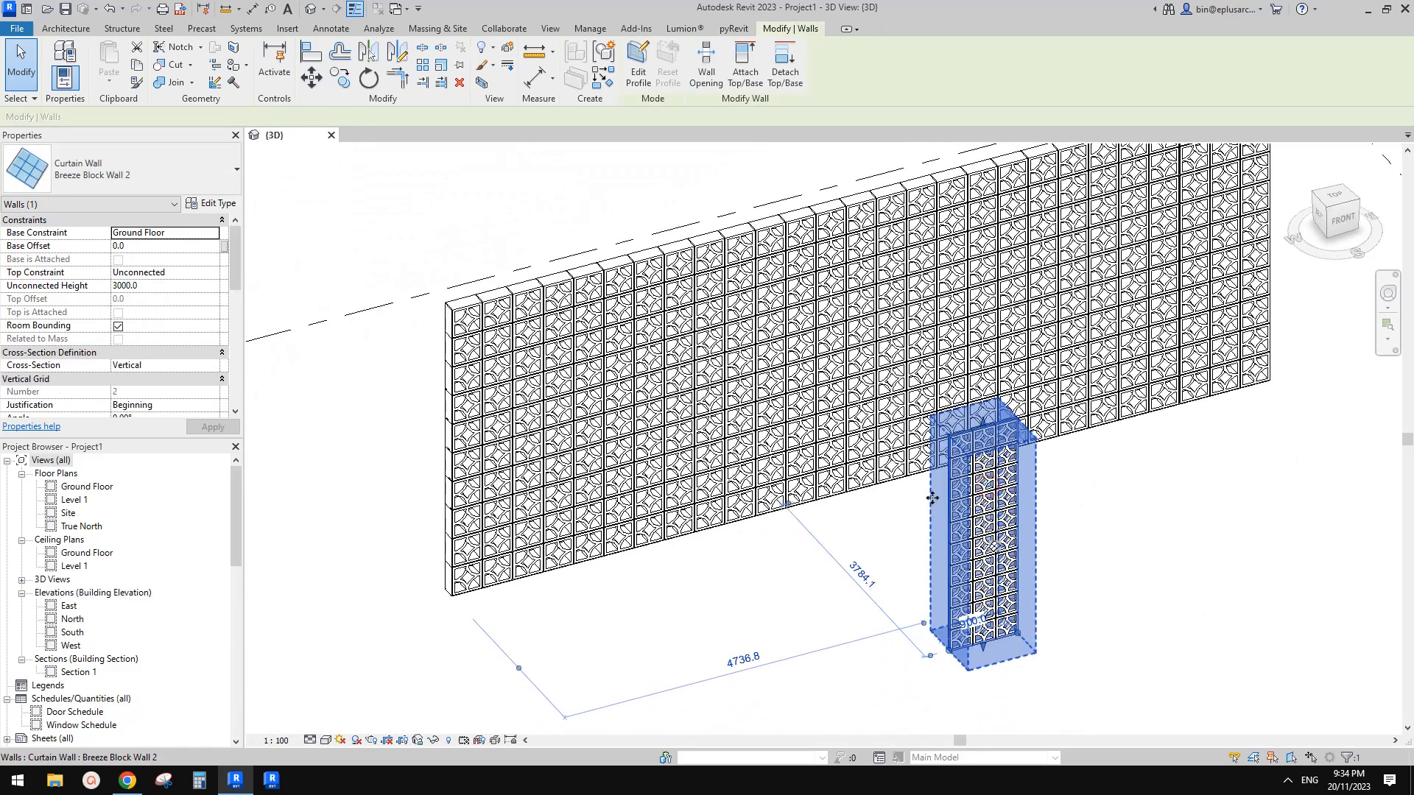
key(Escape)
scroll(766, 279, up, 2)
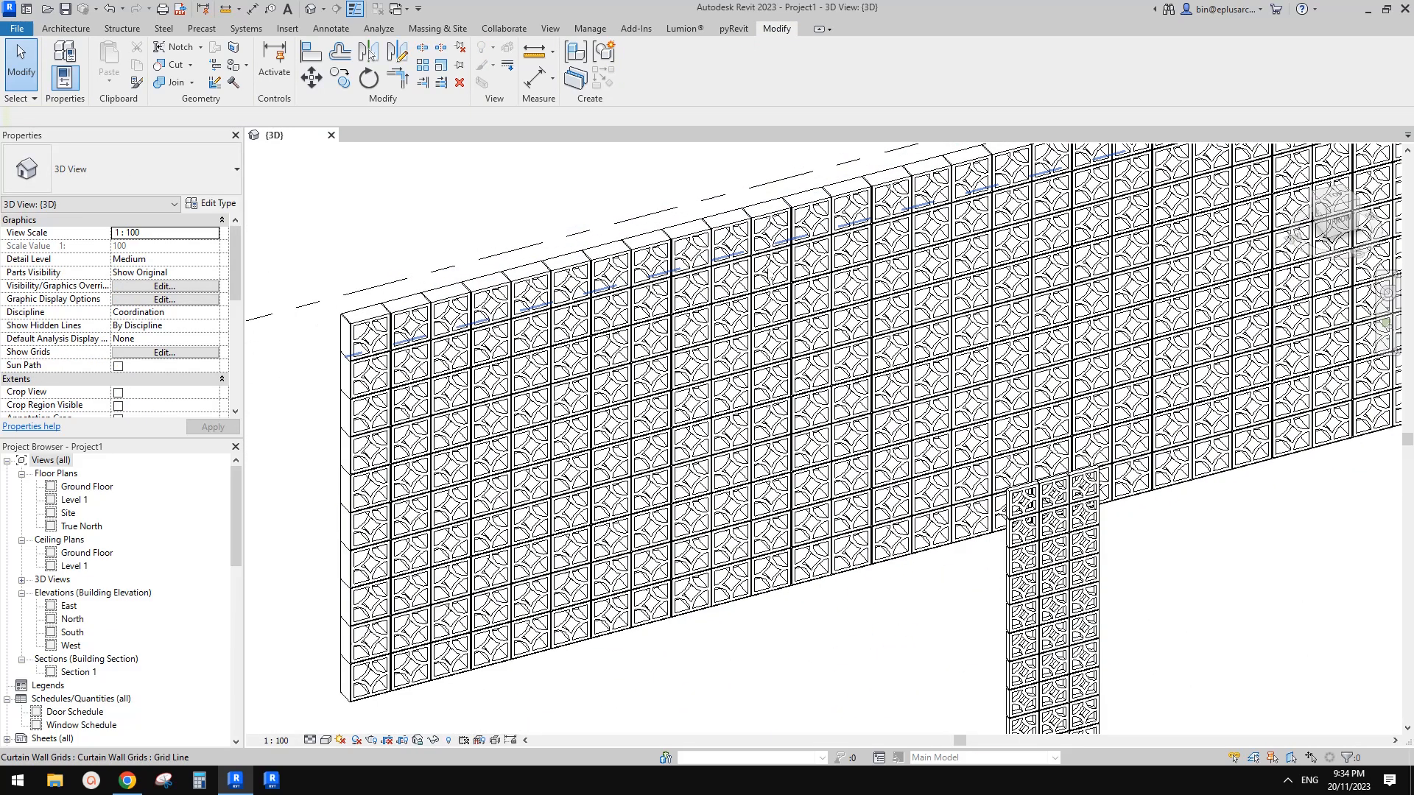
Examine a single block panel in the large wall and review the narrow wall's type properties
click(782, 282)
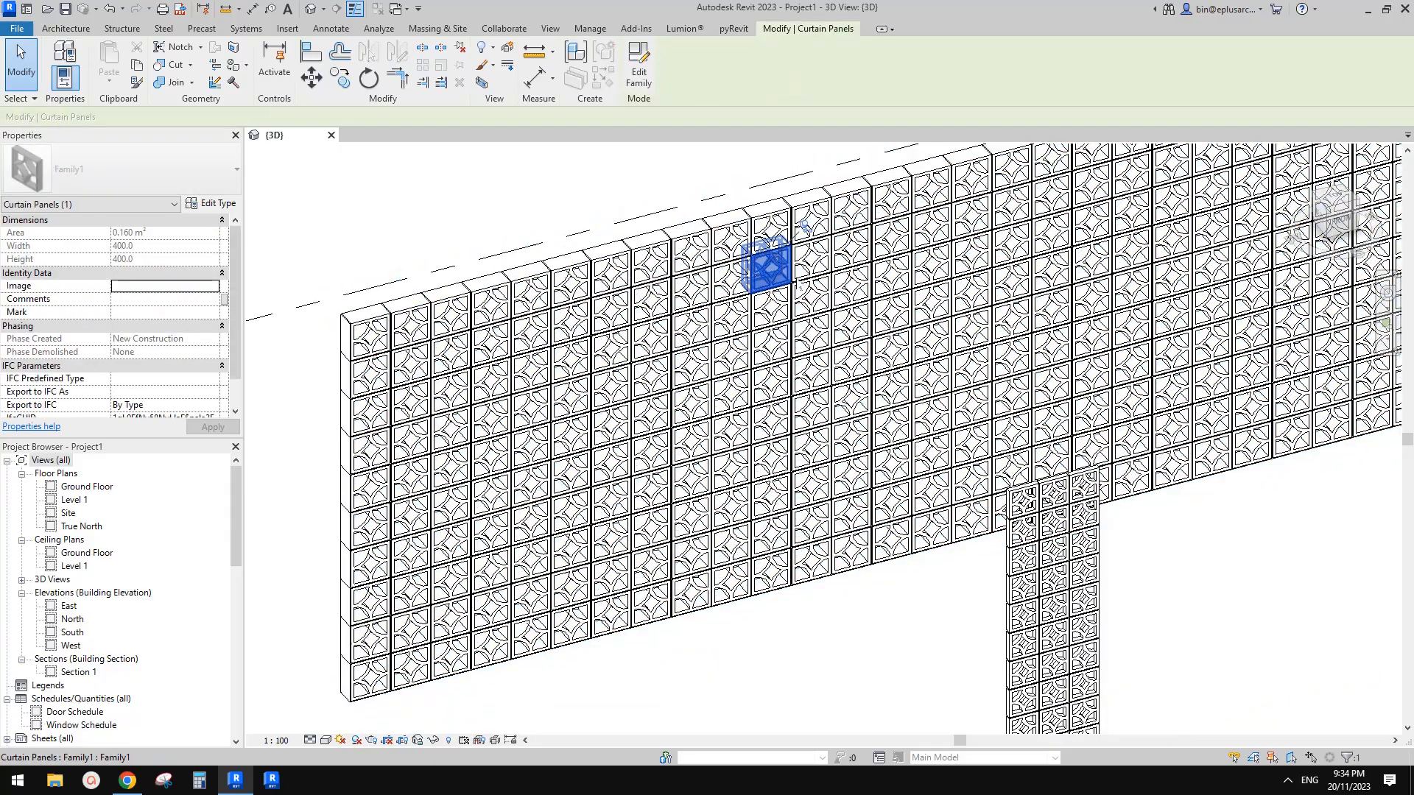
scroll(802, 442, down, 1)
middle_drag(802, 442, 733, 359)
key(Escape)
scroll(950, 499, down, 1)
shift+middle_drag(961, 502, 904, 581)
scroll(945, 501, up, 2)
click(966, 505)
scroll(904, 585, up, 2)
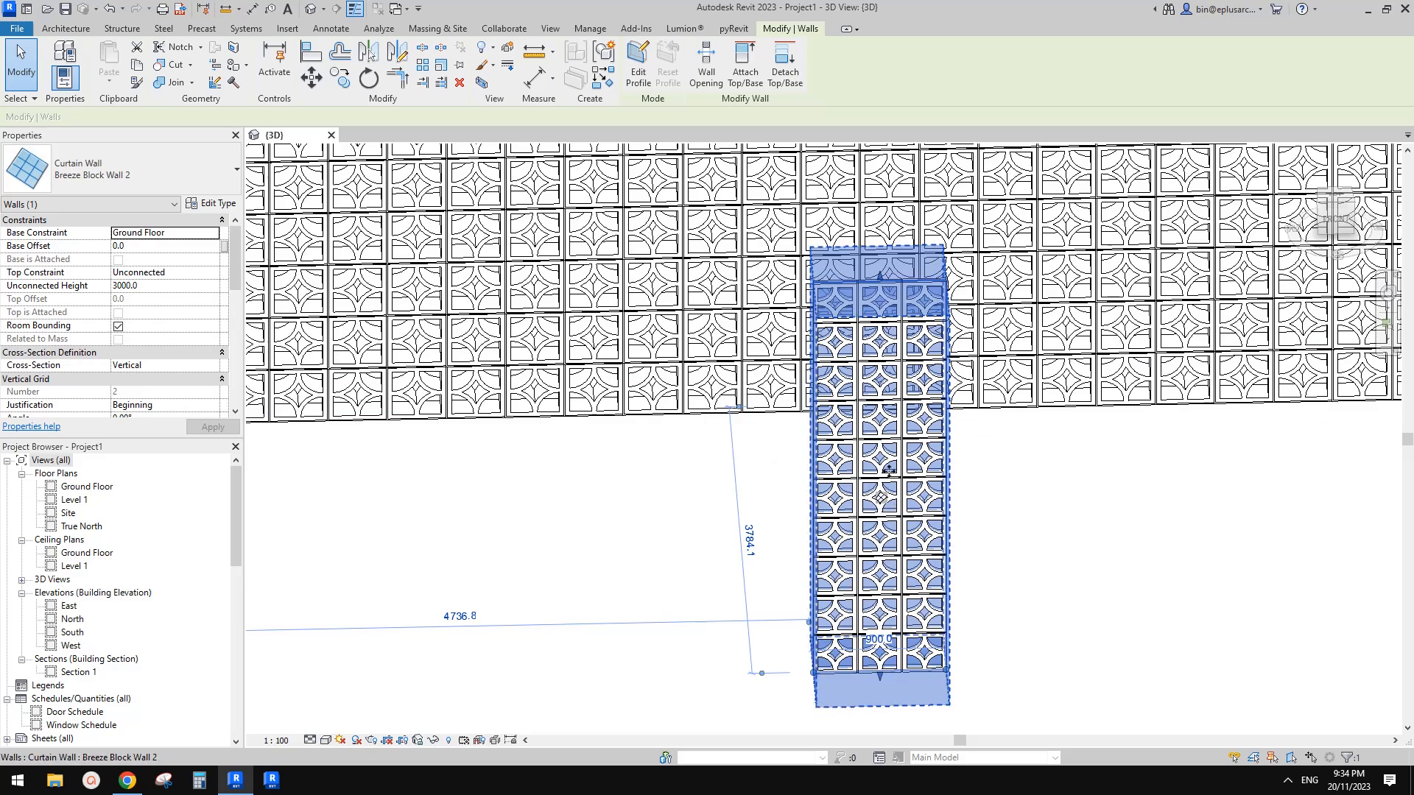
click(217, 204)
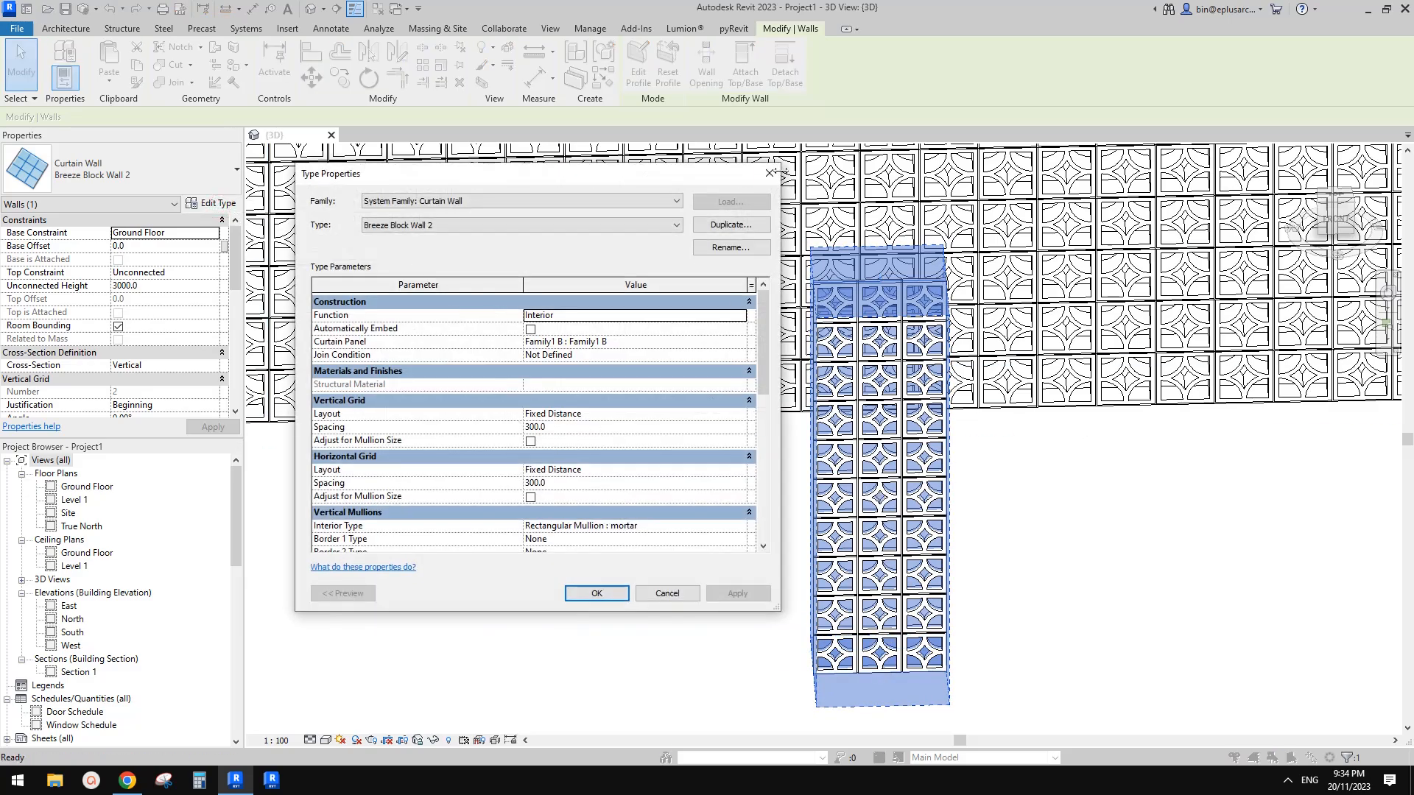
click(770, 173)
Copy the narrow breeze block wall to a spot on its right
scroll(1035, 482, down, 3)
shift+middle_drag(1038, 500, 839, 527)
scroll(1007, 529, up, 2)
scroll(1031, 522, down, 1)
key(Escape)
key(Tab)
click(763, 527)
key(c)
key(o)
click(761, 530)
click(975, 541)
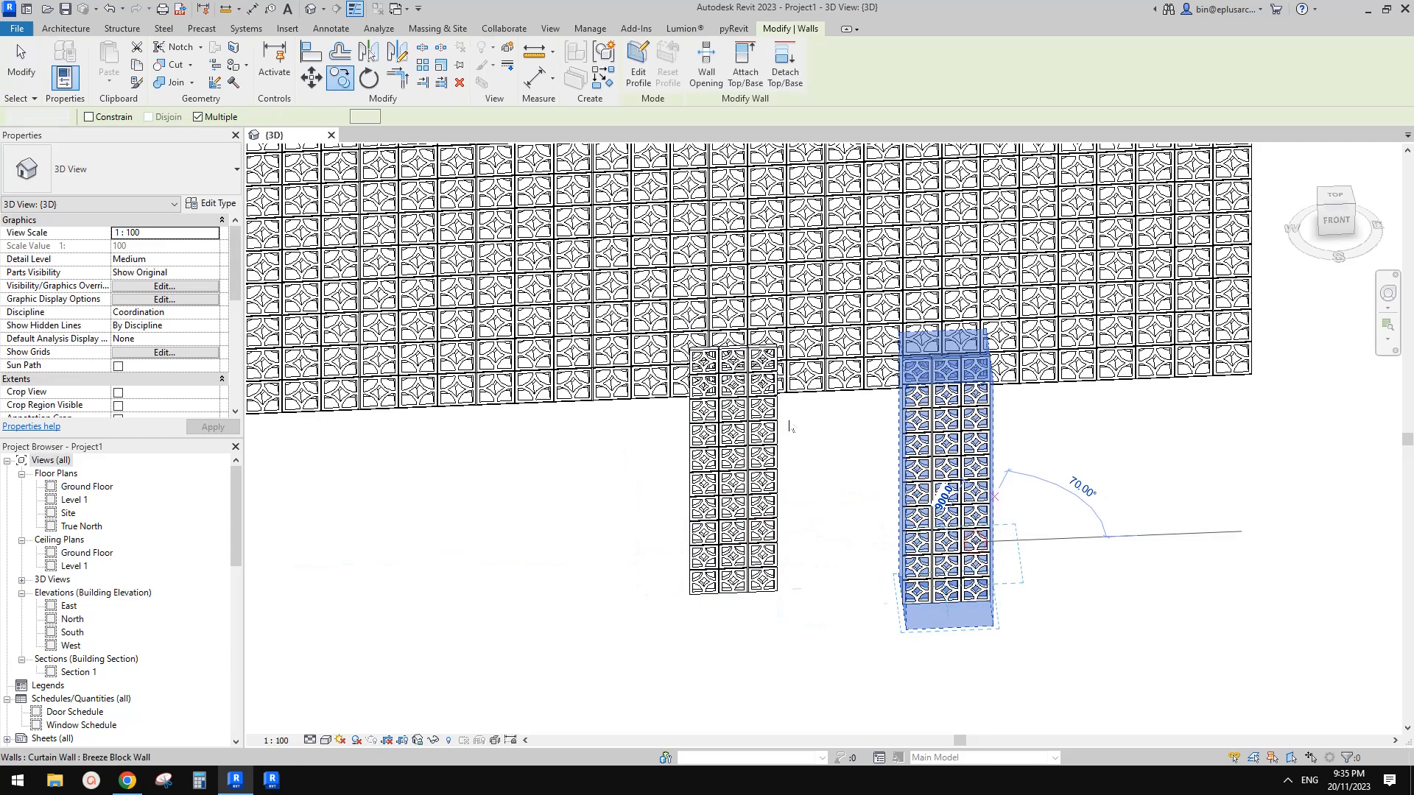
key(Escape)
Duplicate the copied wall's type as Breeze Block Wall 3 with 500 mm vertical and horizontal grid spacing, resolving errors by deleting the failing types
click(212, 203)
click(730, 225)
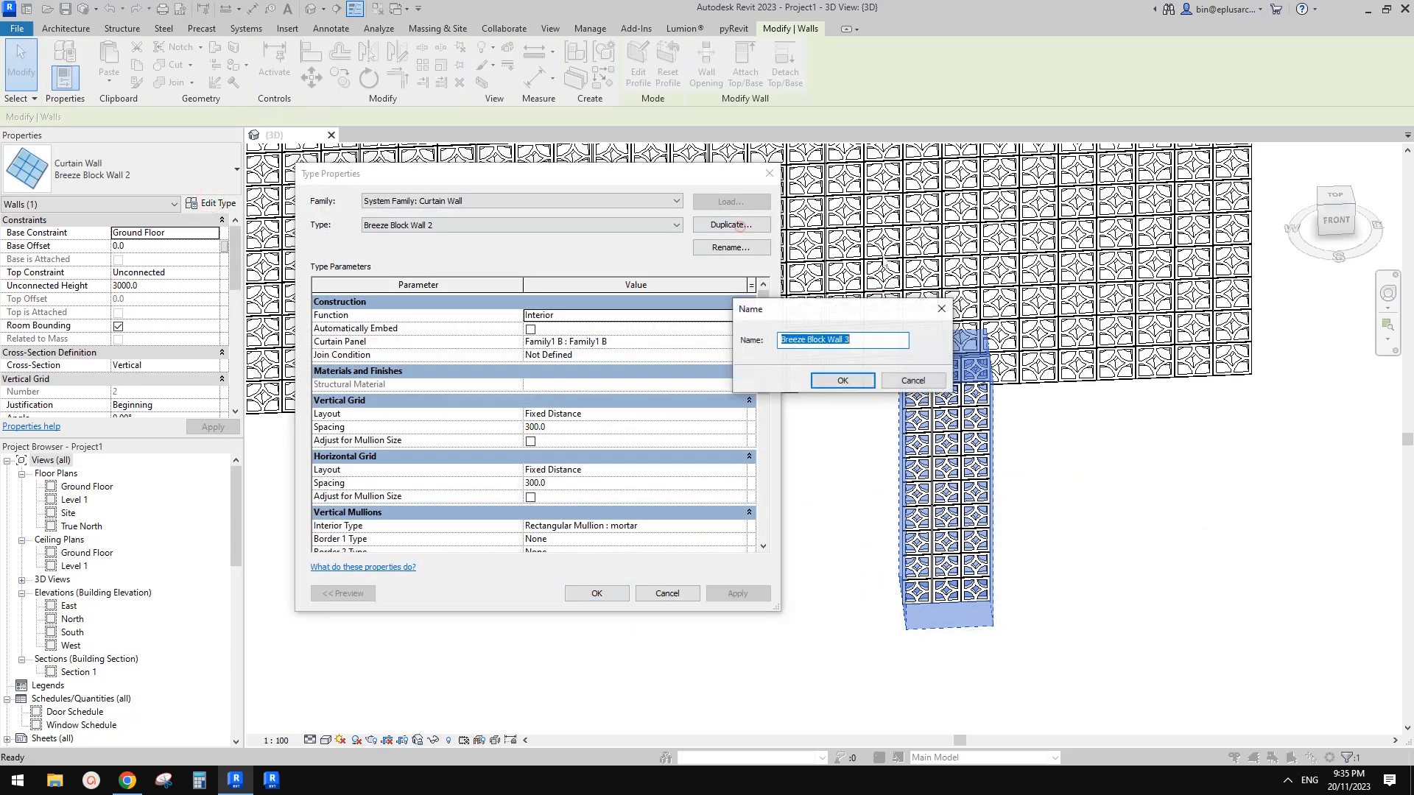
click(842, 380)
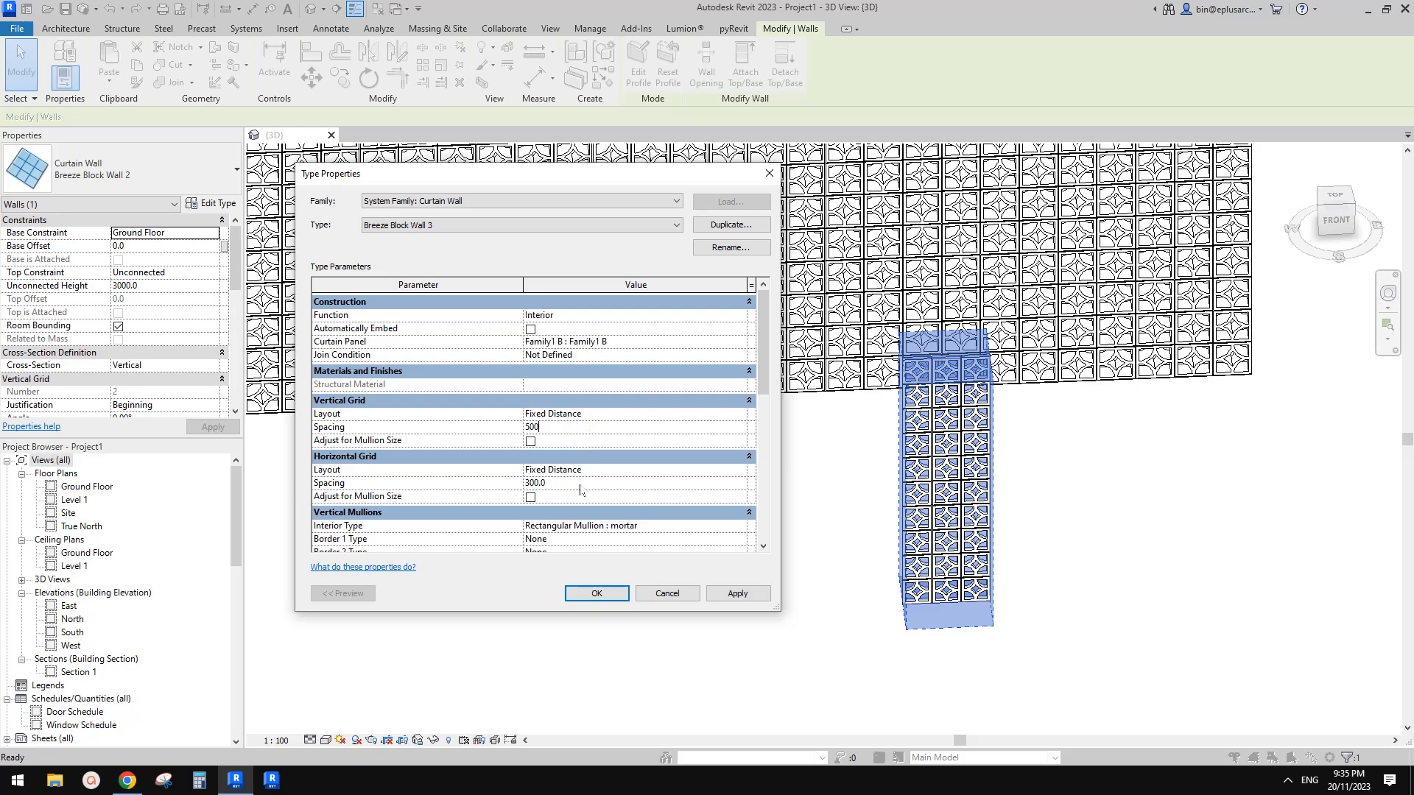
click(611, 595)
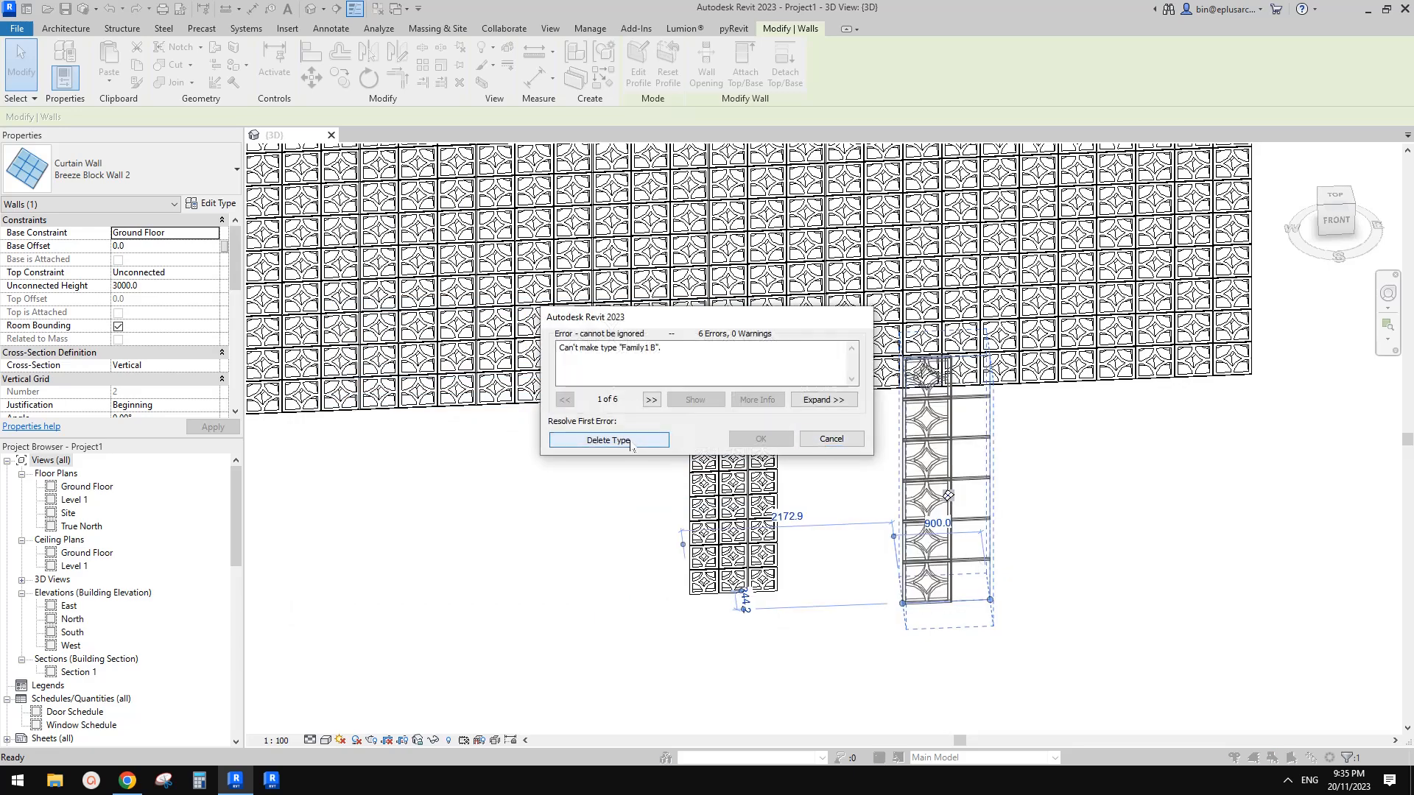
click(632, 442)
click(633, 439)
Set the copied wall's length to 1000 mm
shift+middle_drag(1051, 530, 1082, 534)
click(927, 572)
text(1000)
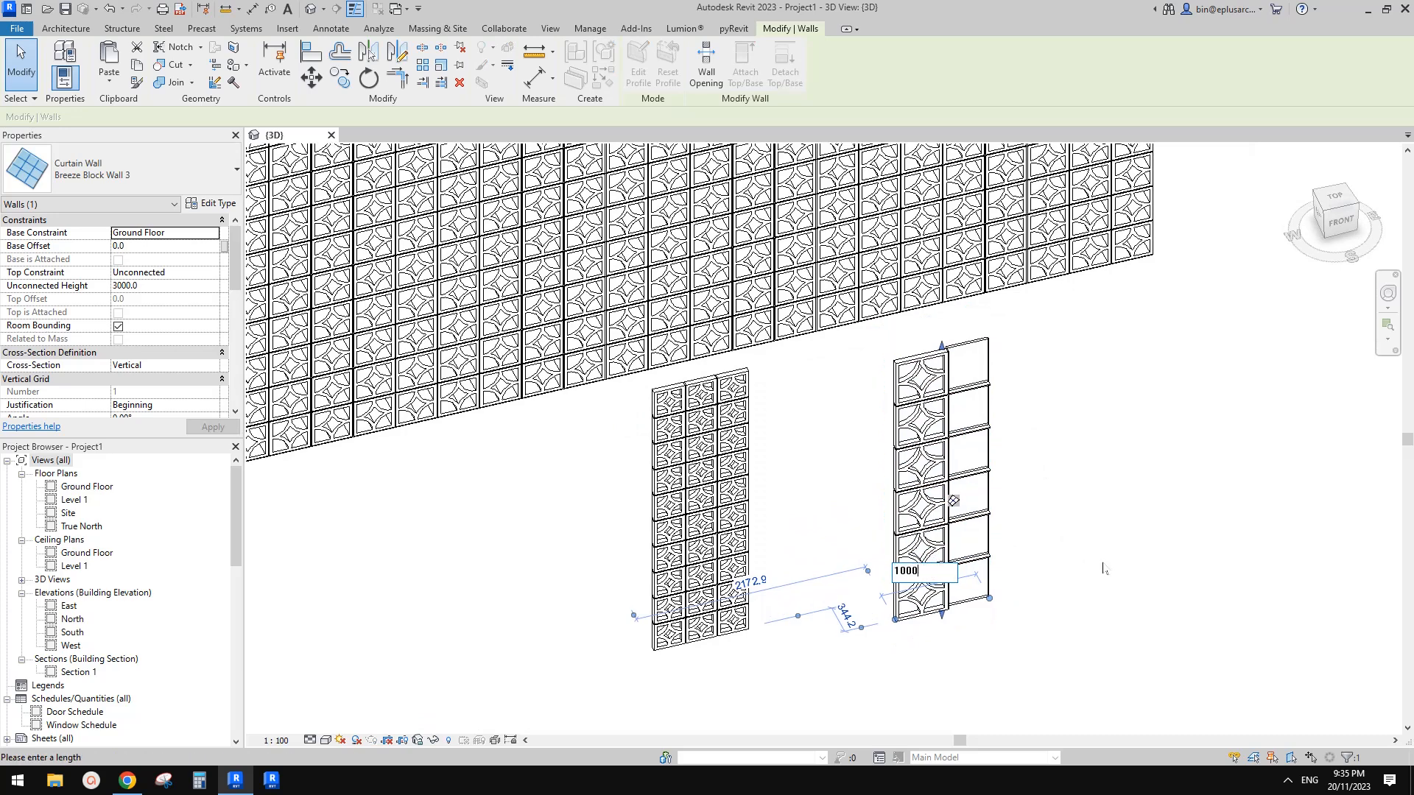
key(Return)
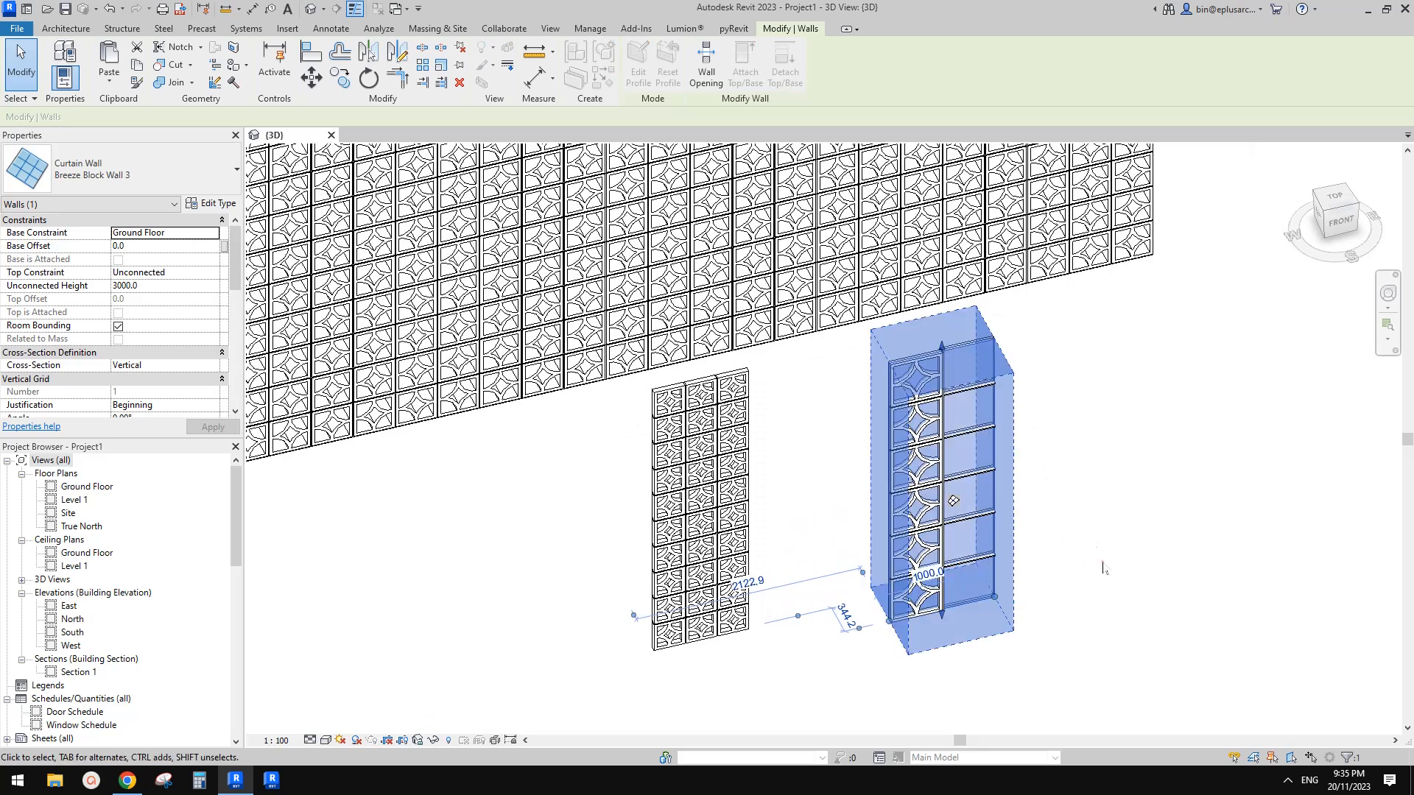
Draw a new 1000 mm long Breeze Block Wall 3 in line with the copied wall, to its right
middle_drag(1102, 568, 938, 553)
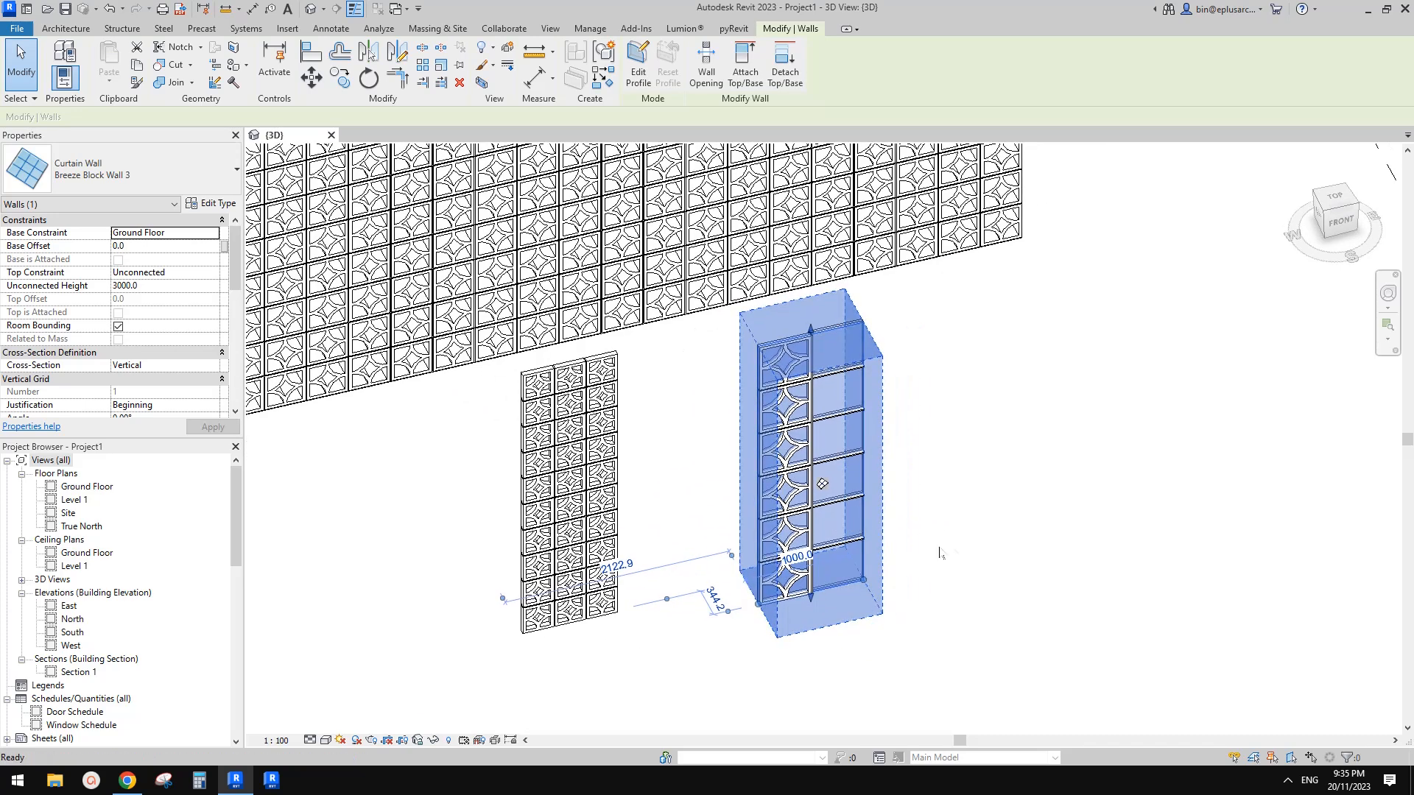
key(c)
key(s)
click(981, 552)
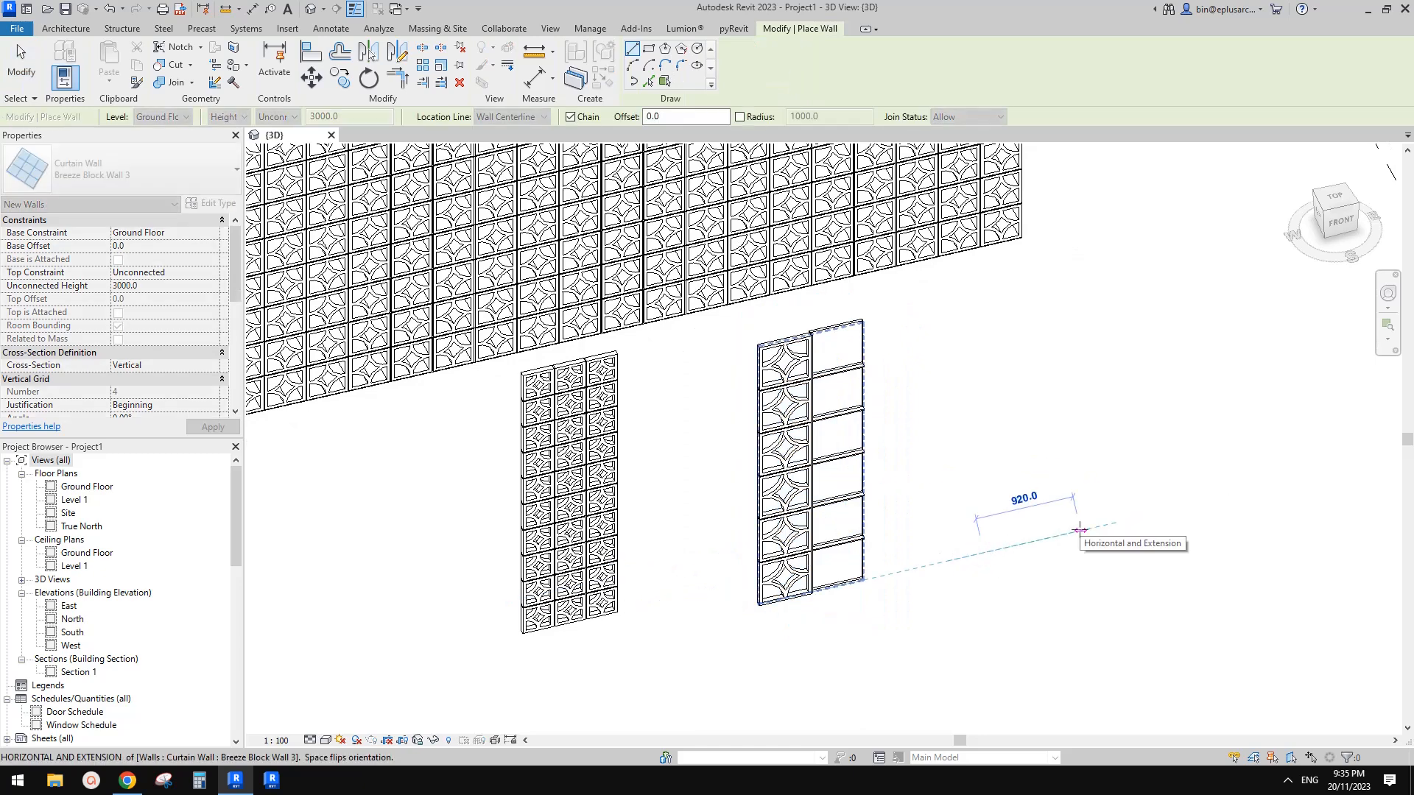
text(10)
key(Return)
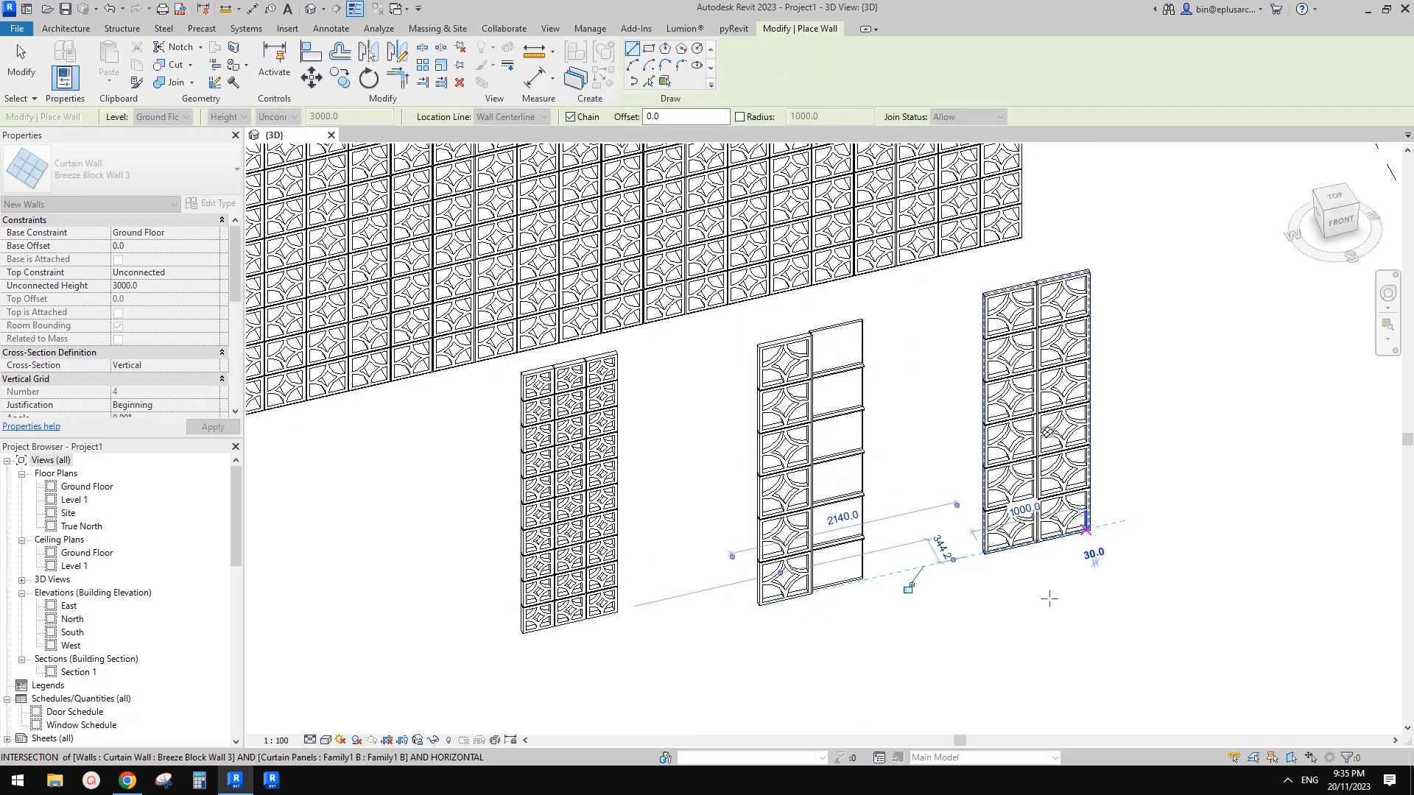
scroll(1031, 574, up, 3)
key(Escape)
key(Escape)
Delete the copied wall that has the empty right-hand column
click(793, 368)
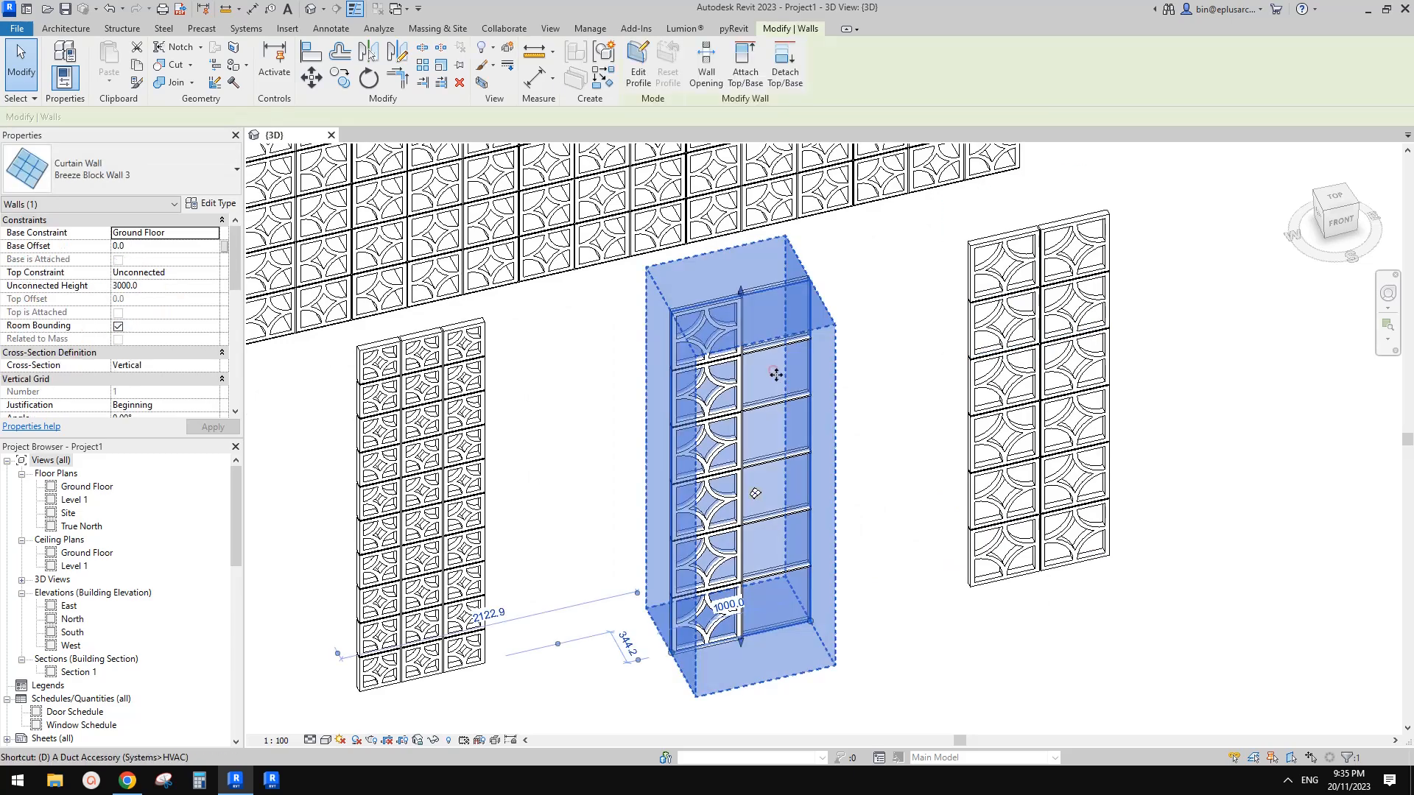
key(Delete)
click(773, 370)
scroll(426, 437, down, 1)
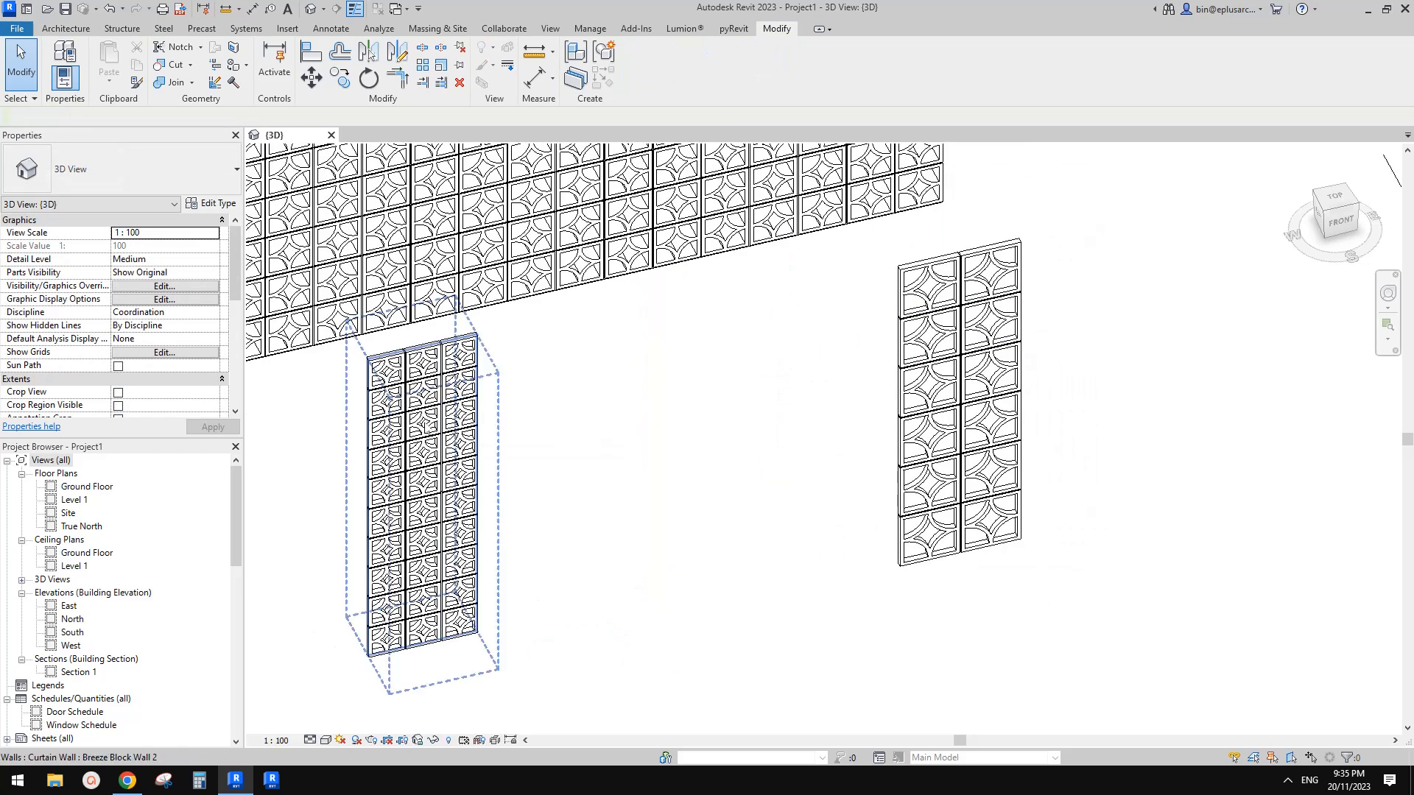
Examine a block panel's dimensions in the narrow wall and compare its blocks with those of the new wall
click(439, 425)
shift+middle_drag(635, 476, 633, 464)
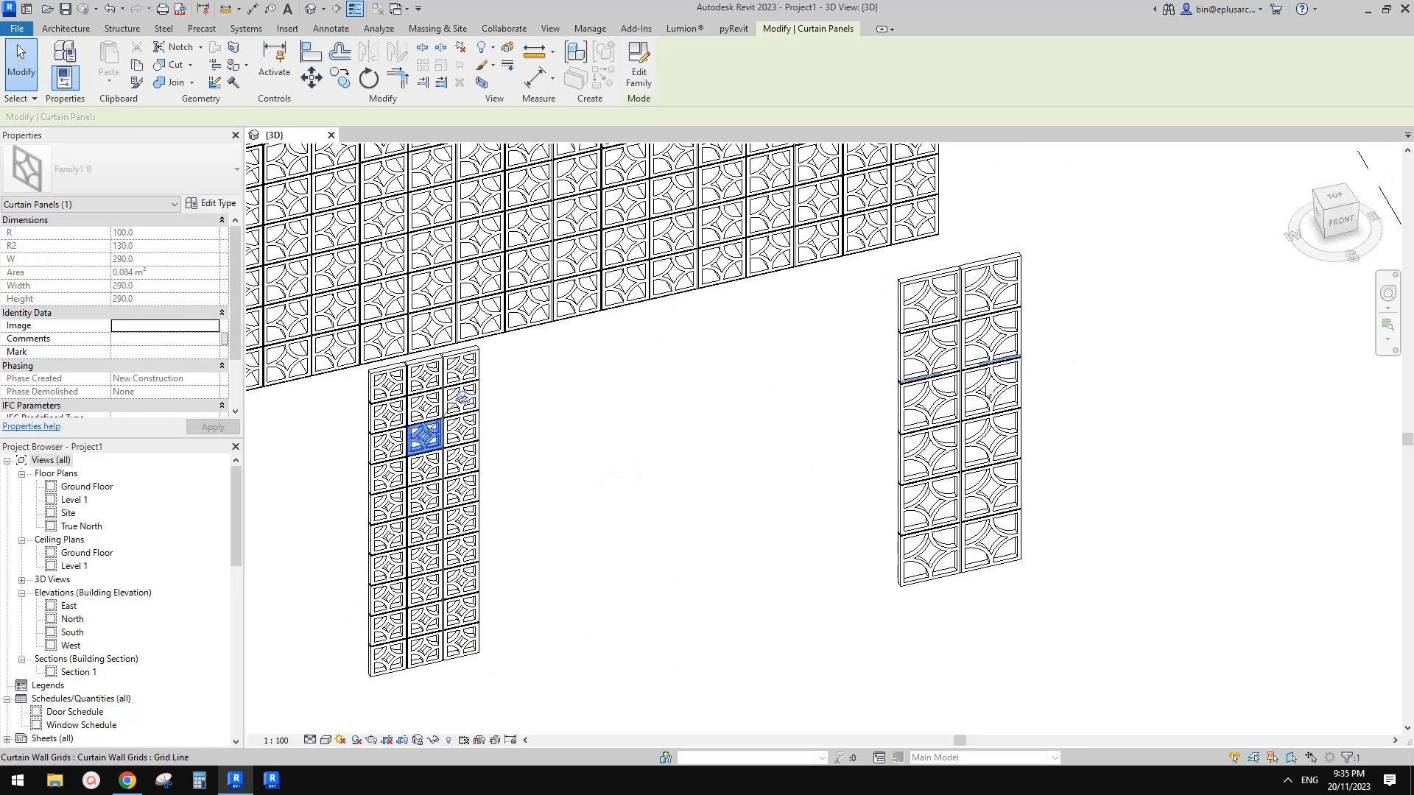
shift+middle_drag(989, 395, 954, 370)
scroll(972, 484, up, 1)
scroll(950, 388, down, 1)
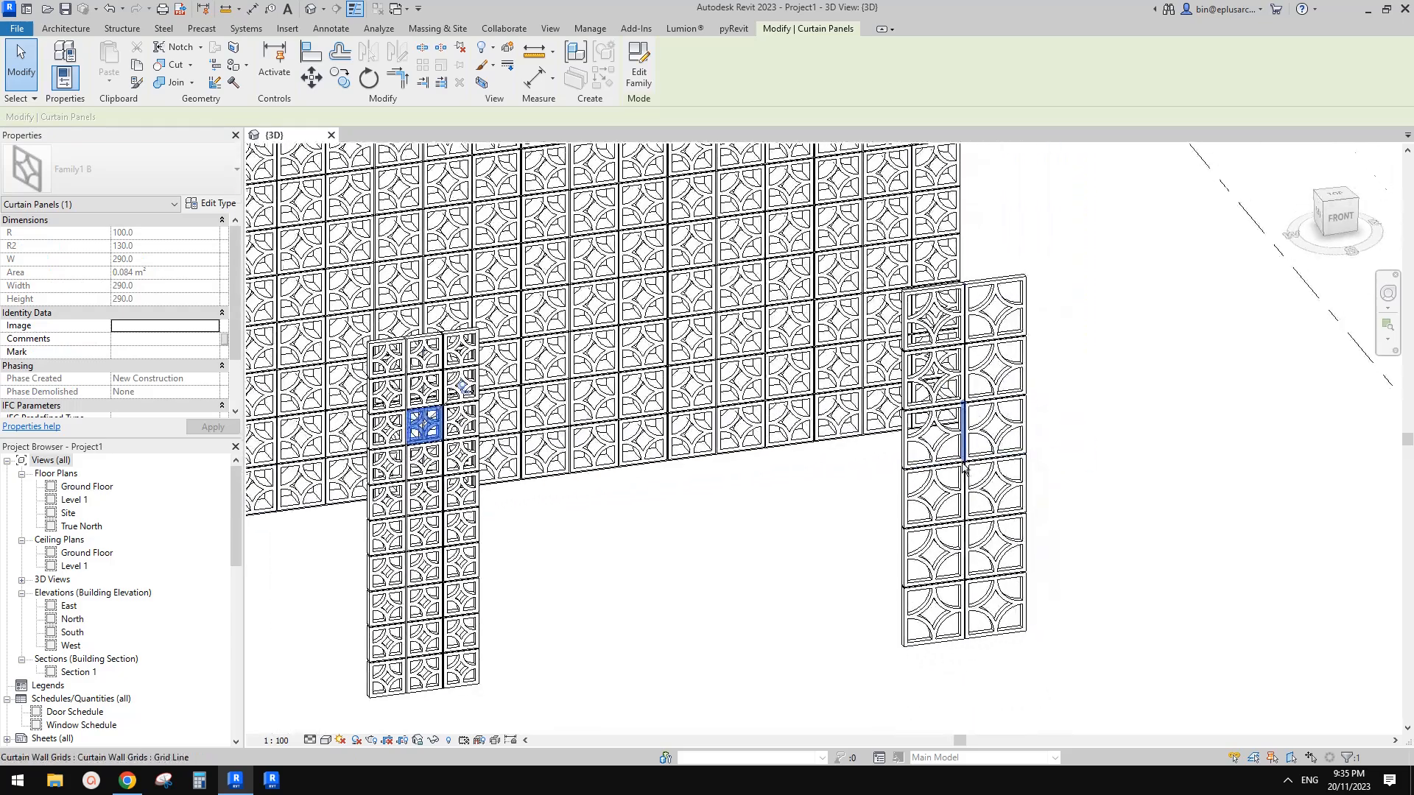
scroll(946, 412, up, 3)
key(Escape)
Unpin a block panel in the new wall, duplicate its type as Family1 B 2, set TH to 50 and increase D
click(942, 441)
shift+middle_drag(942, 442, 747, 392)
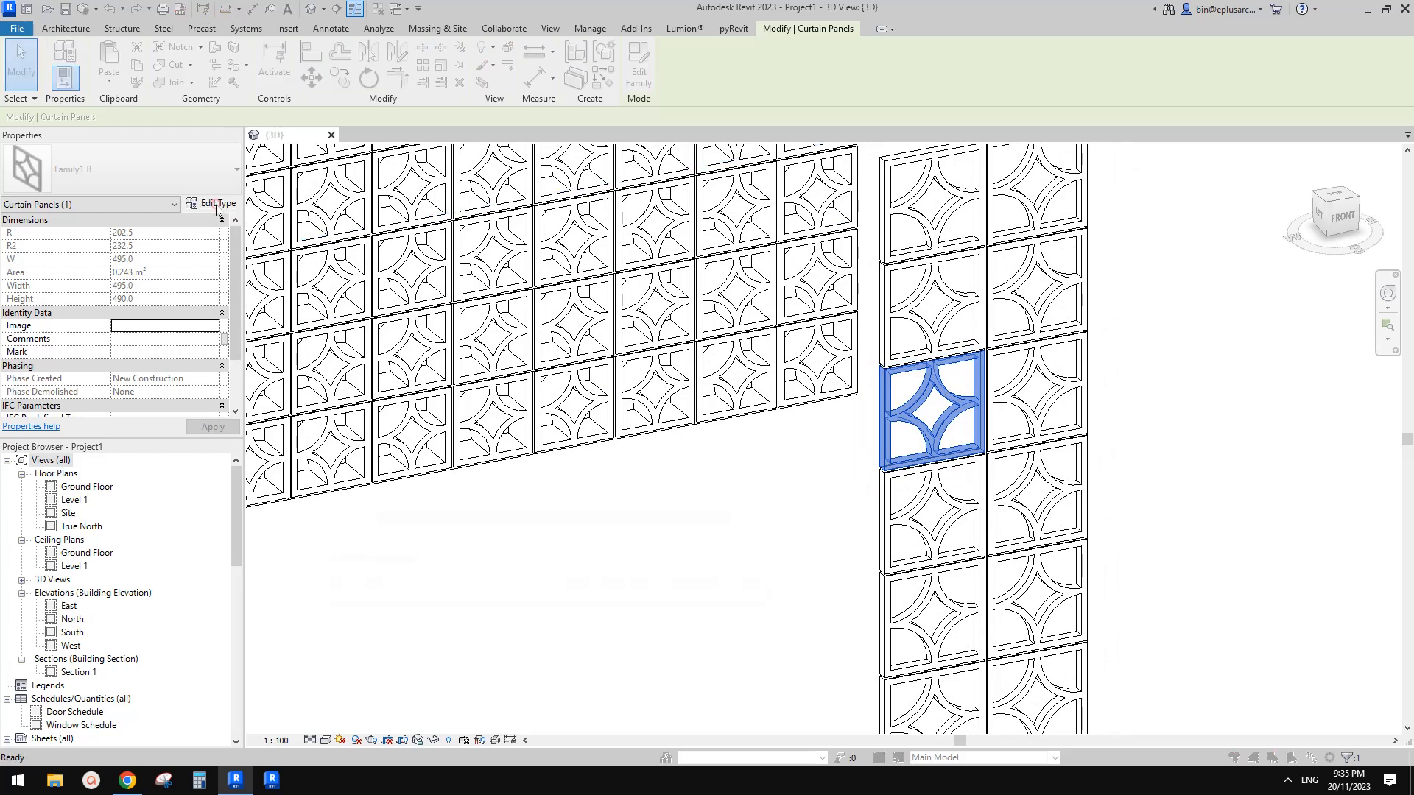
click(215, 204)
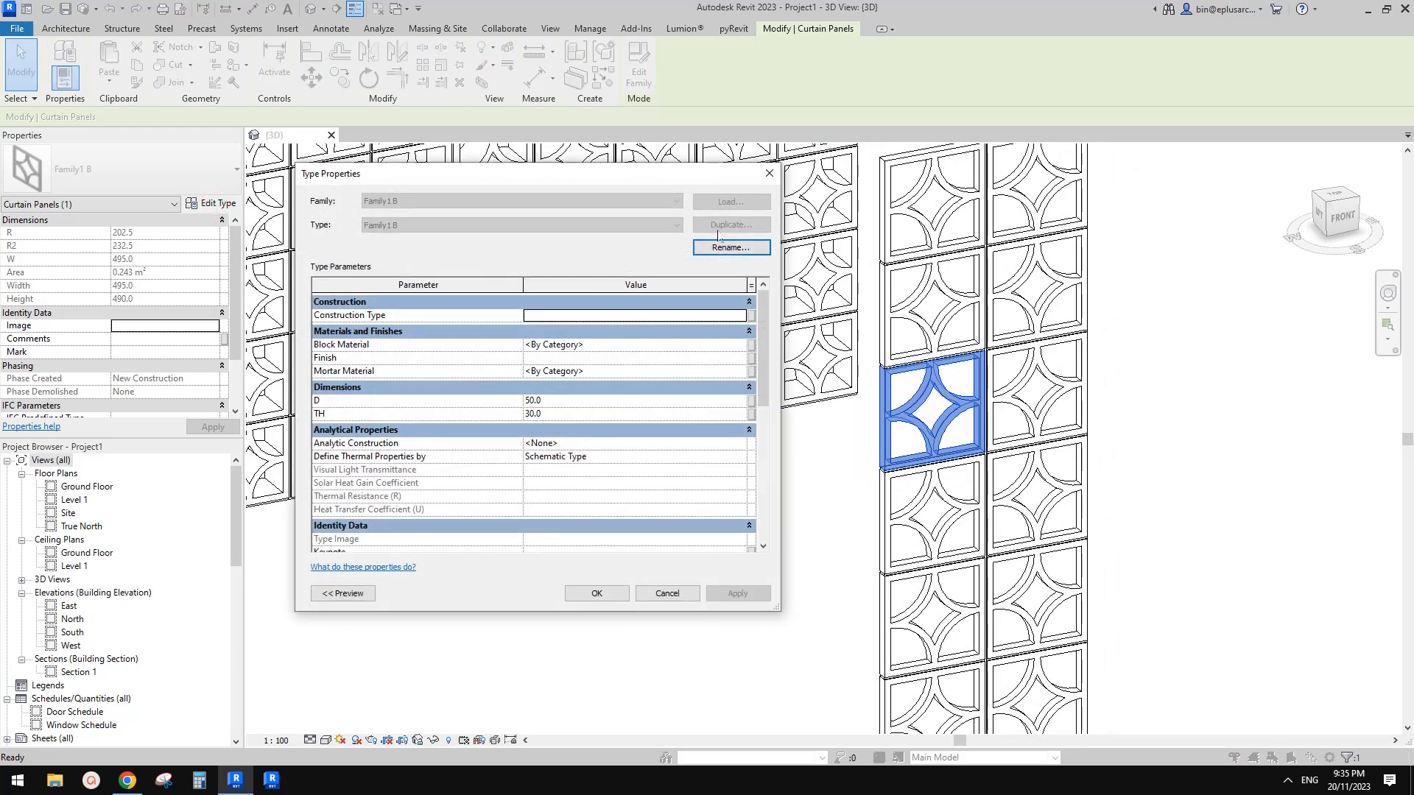
key(Escape)
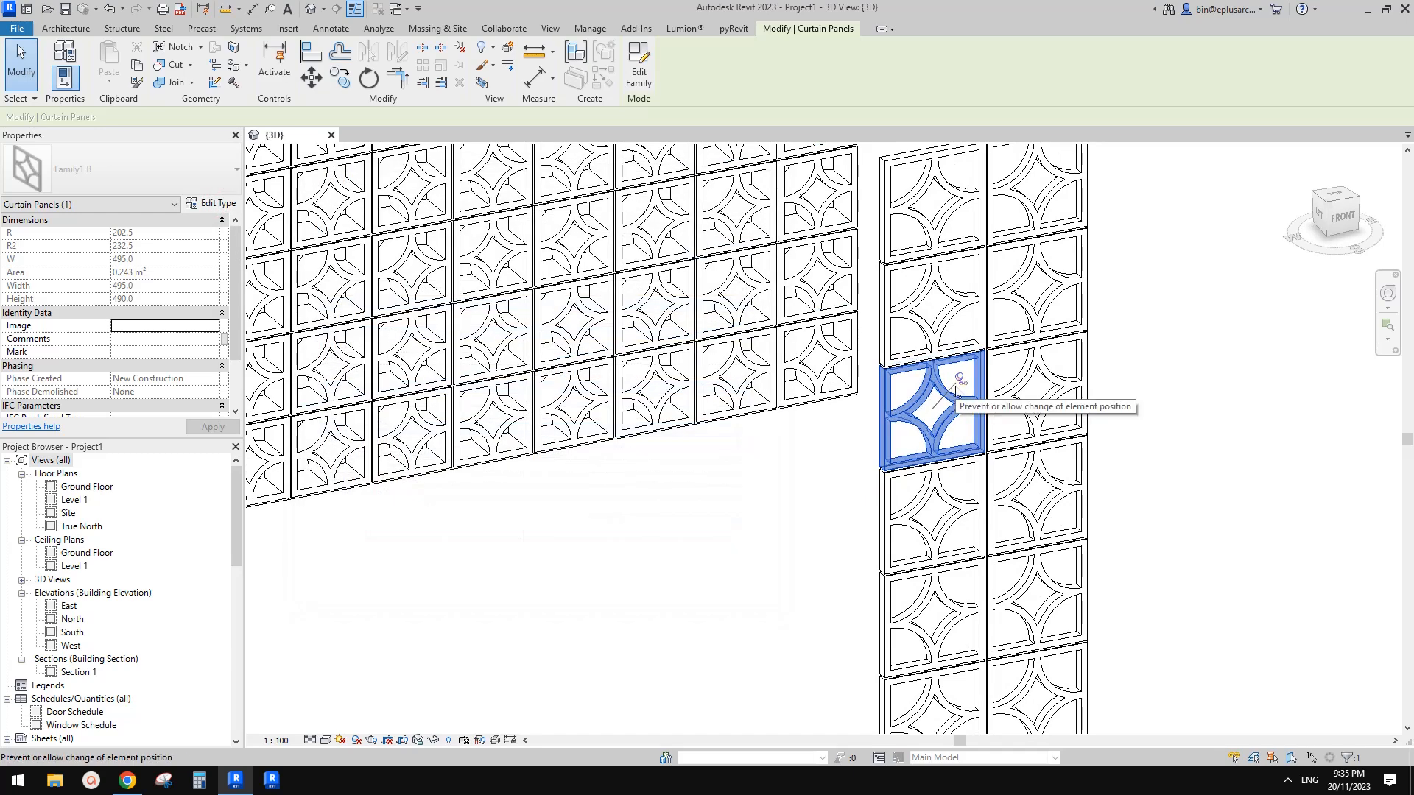
click(216, 204)
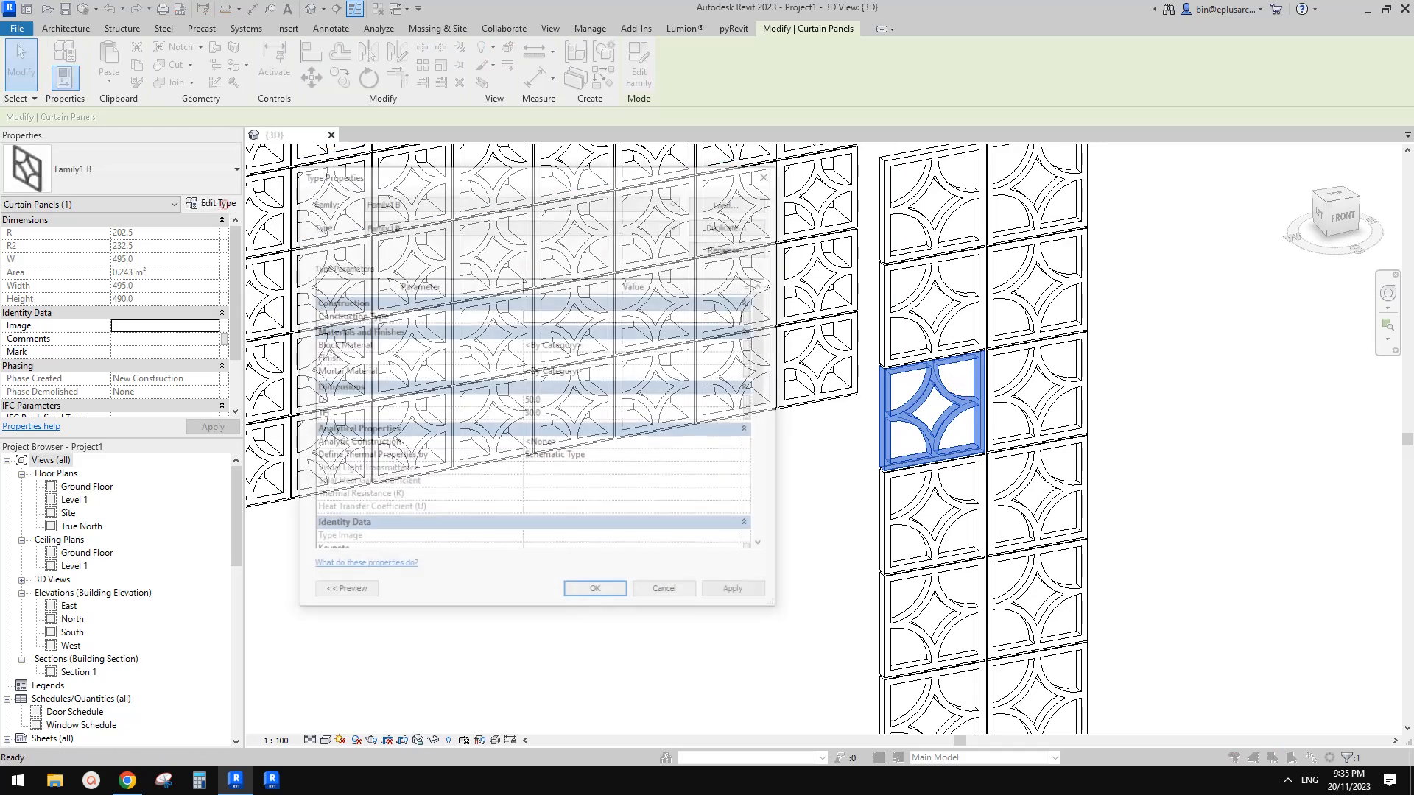
click(733, 226)
click(843, 384)
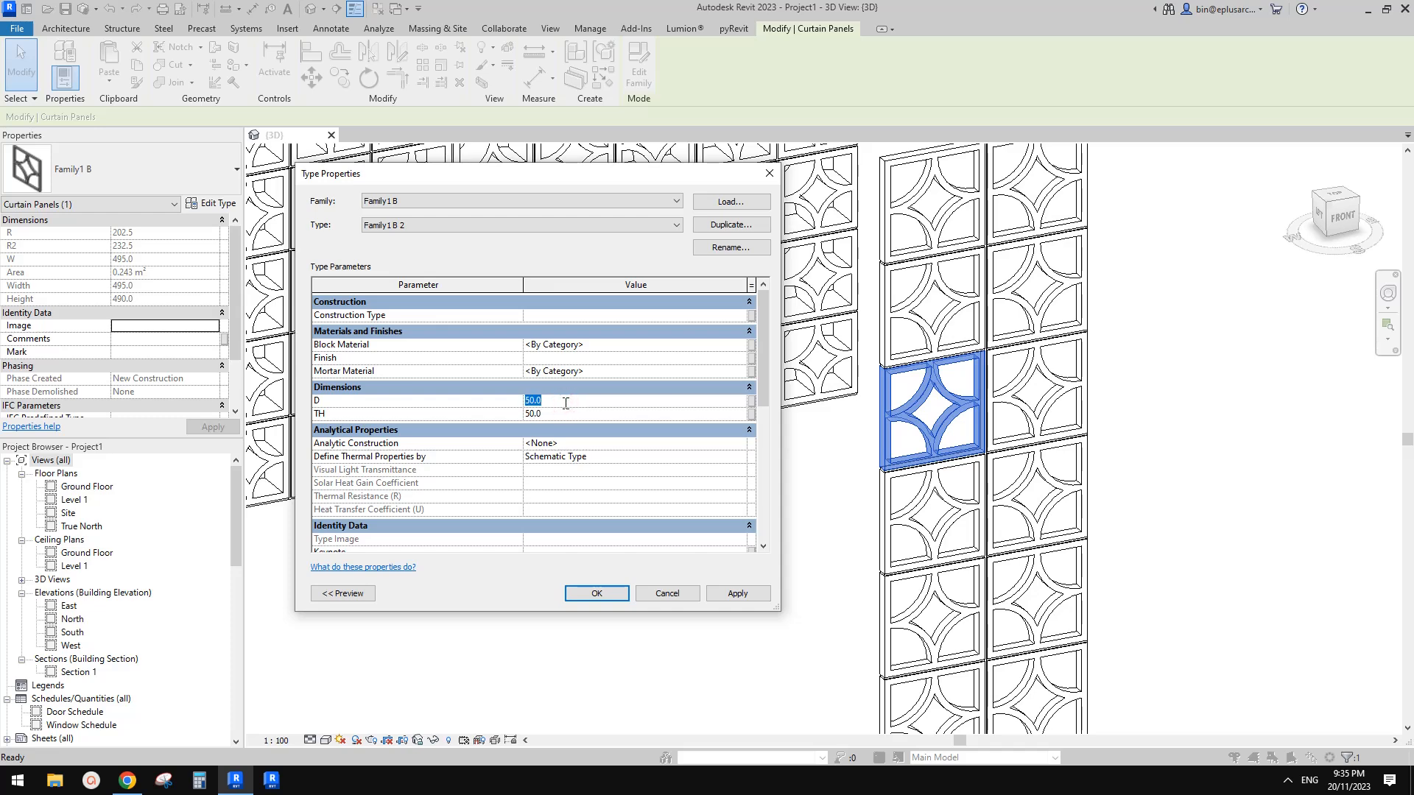
click(612, 594)
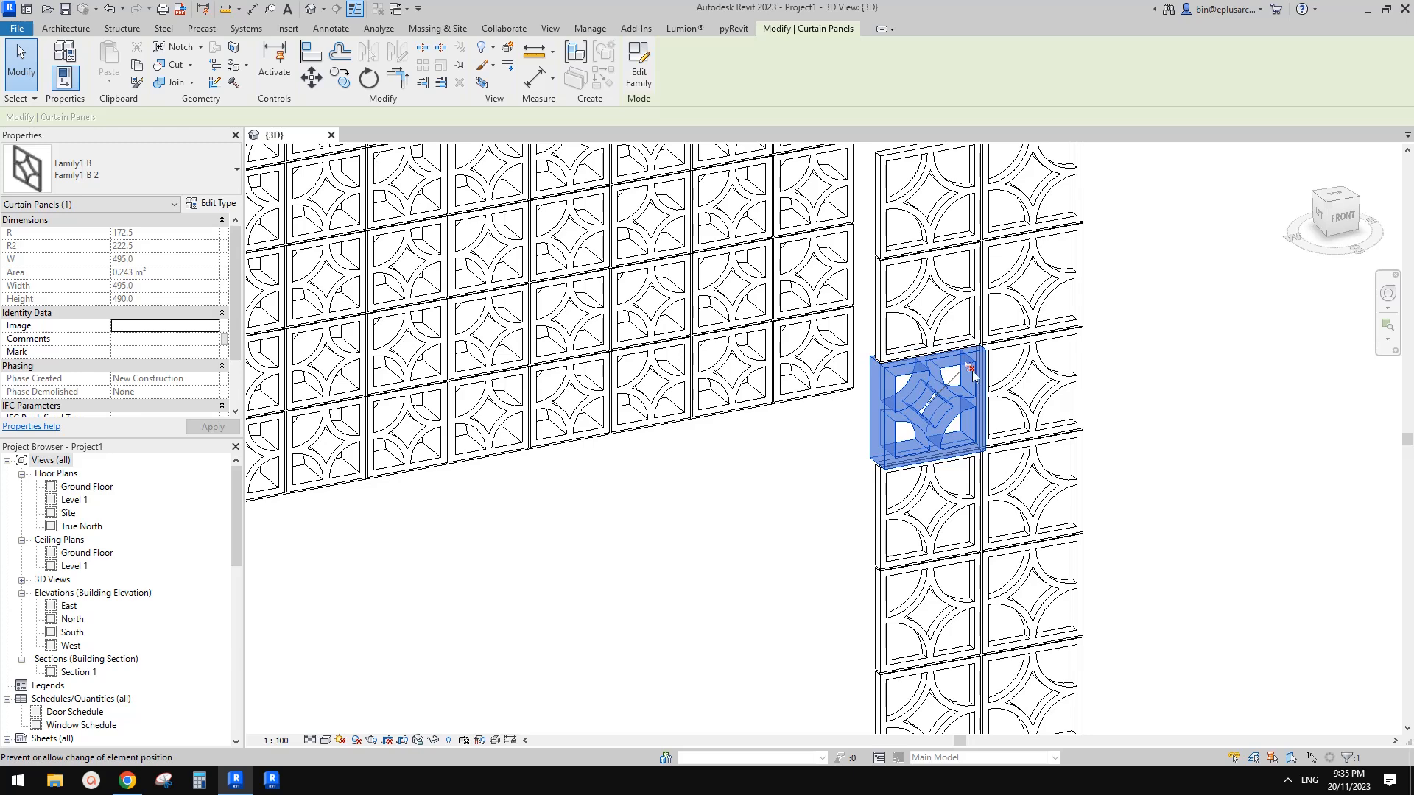
Set the curtain panel of the Breeze Block Wall 3 type to Family1 B : Family1 B 2
key(Escape)
click(981, 302)
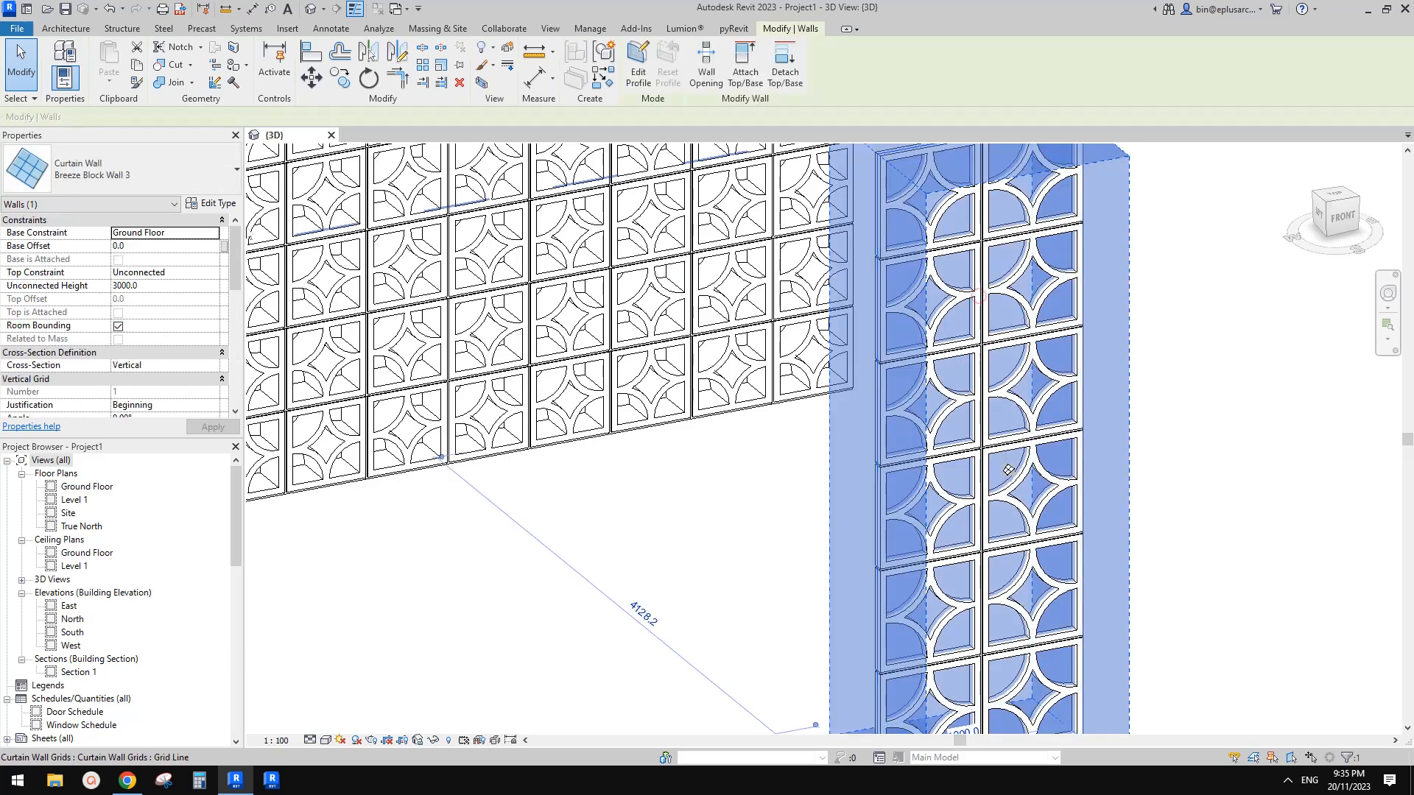
click(212, 205)
click(740, 341)
click(596, 378)
click(615, 598)
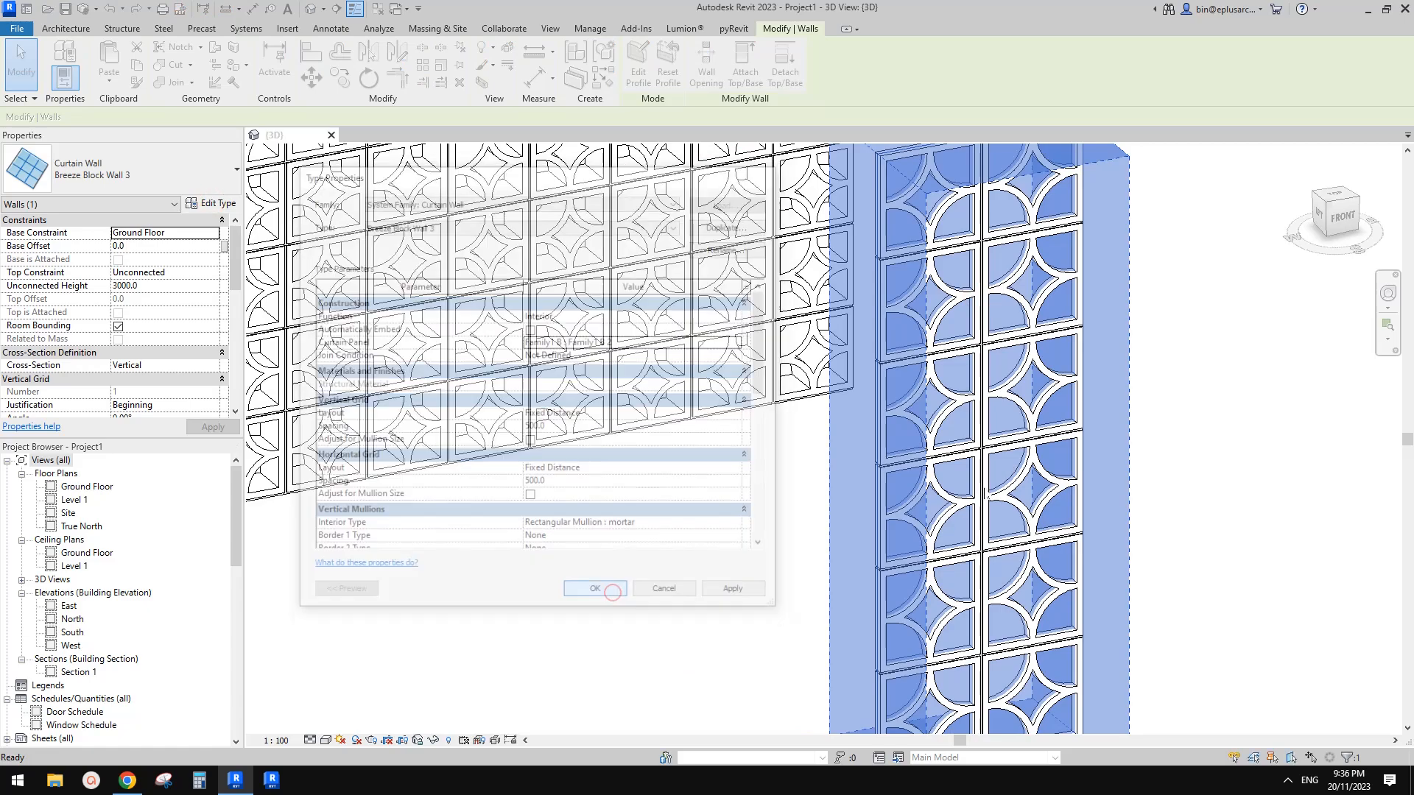
Inspect the deeper blocks of the new wall and the mortar mullions in the joints between them
scroll(921, 382, down, 2)
shift+middle_drag(920, 383, 1049, 457)
click(984, 498)
scroll(871, 431, down, 2)
shift+middle_drag(872, 434, 851, 476)
scroll(824, 390, up, 8)
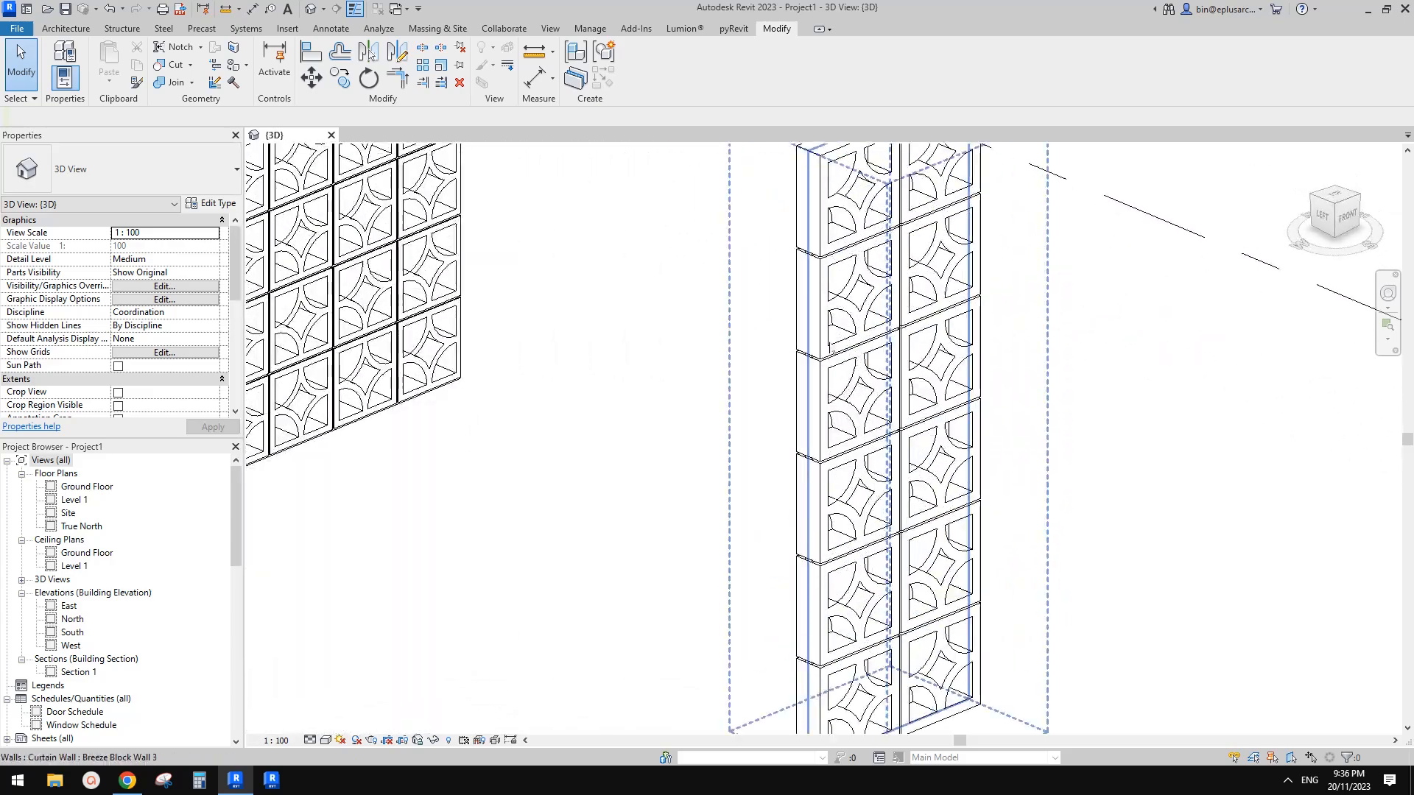
click(819, 379)
scroll(819, 381, down, 2)
shift+middle_drag(820, 381, 814, 410)
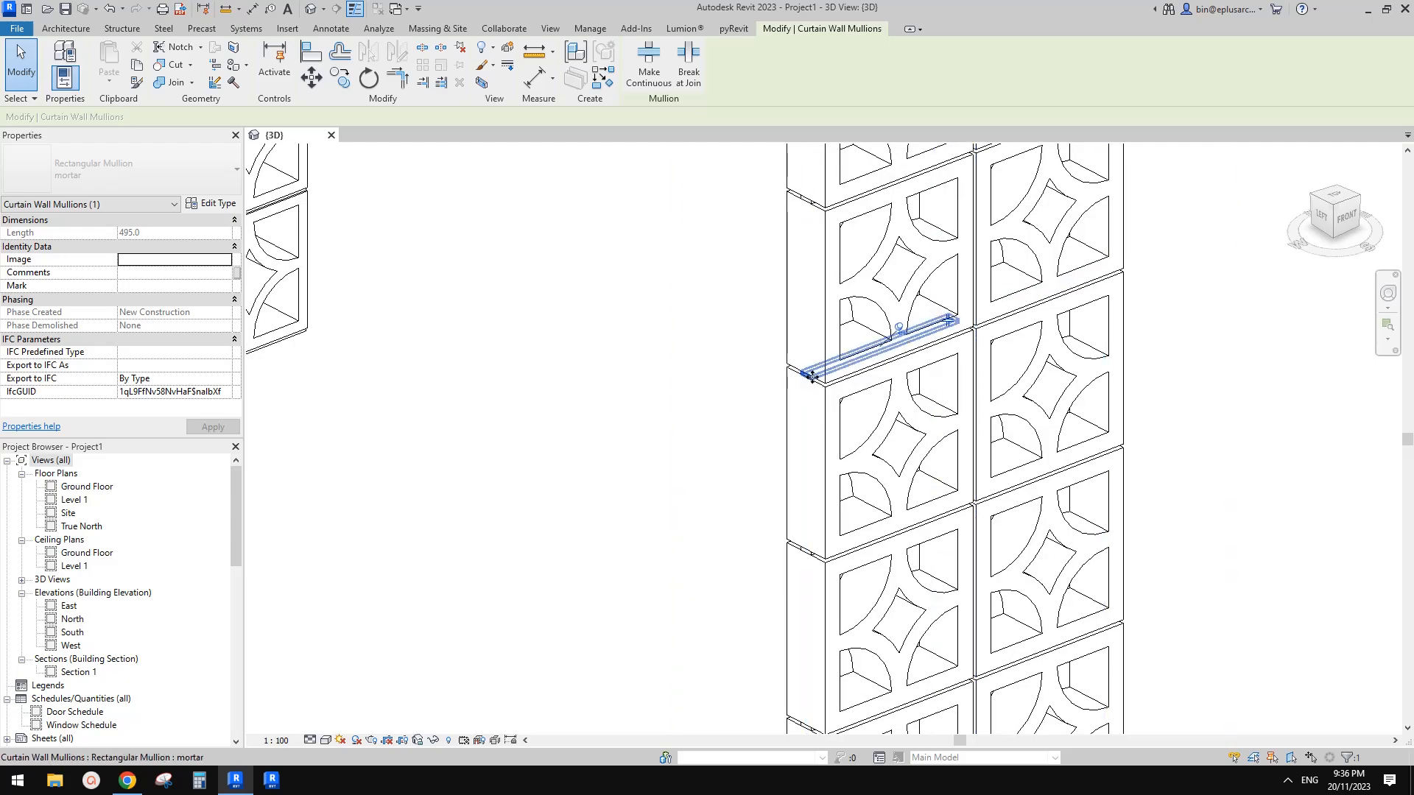
shift+middle_drag(813, 377, 978, 392)
key(Escape)
scroll(957, 441, down, 2)
scroll(896, 398, up, 8)
scroll(875, 406, down, 7)
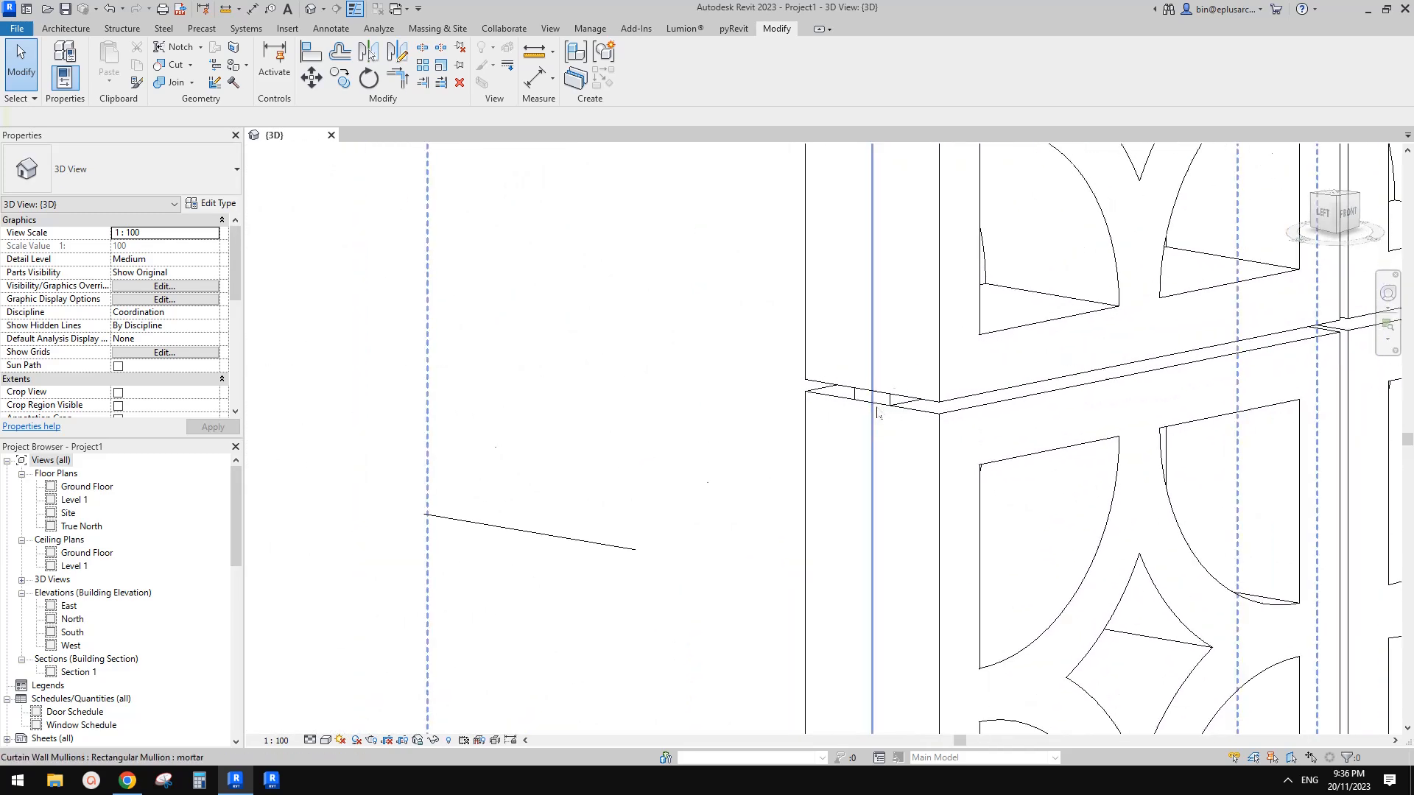
Place a mortar mullion along the vertical grid line at the new wall's outer left edge
click(867, 410)
key(c)
key(s)
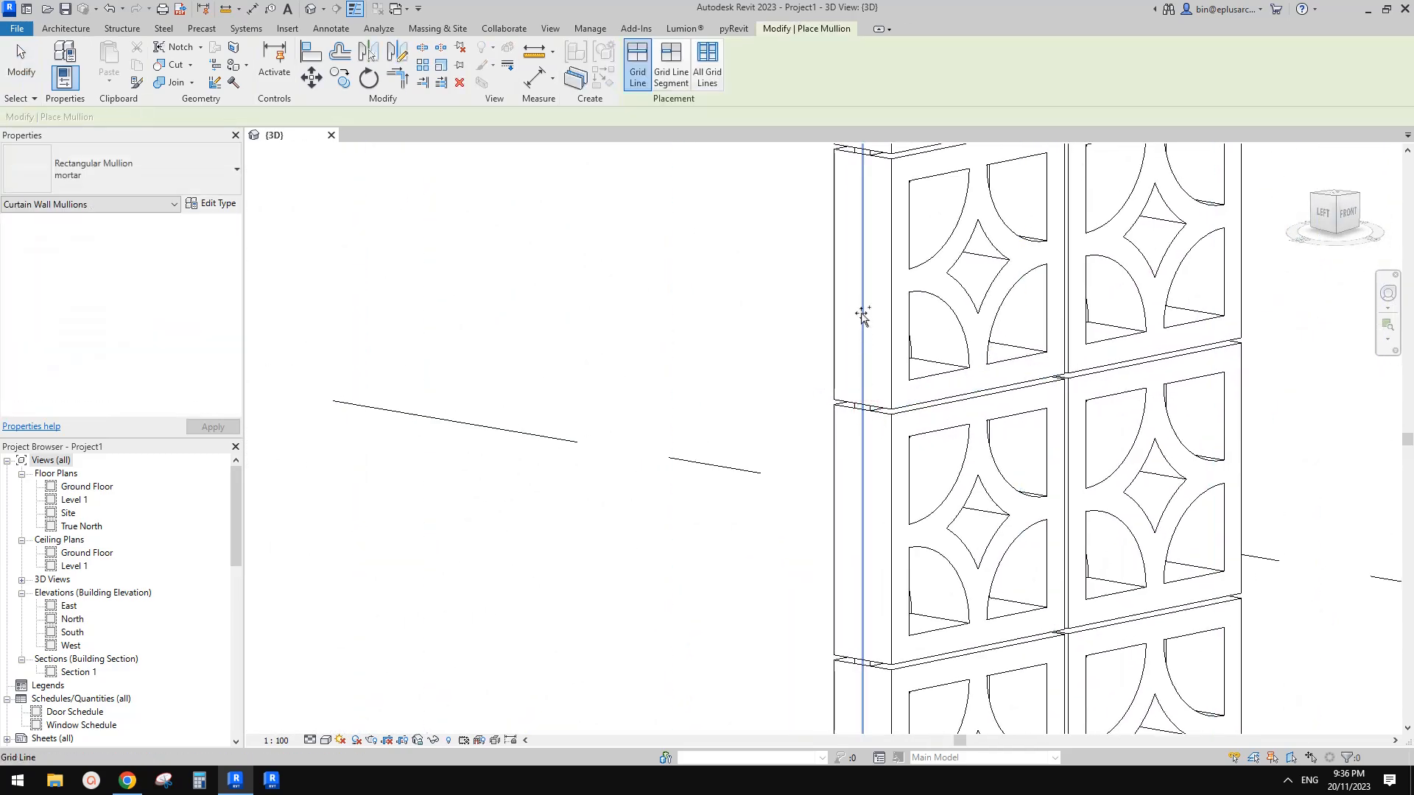
click(859, 333)
scroll(857, 322, down, 3)
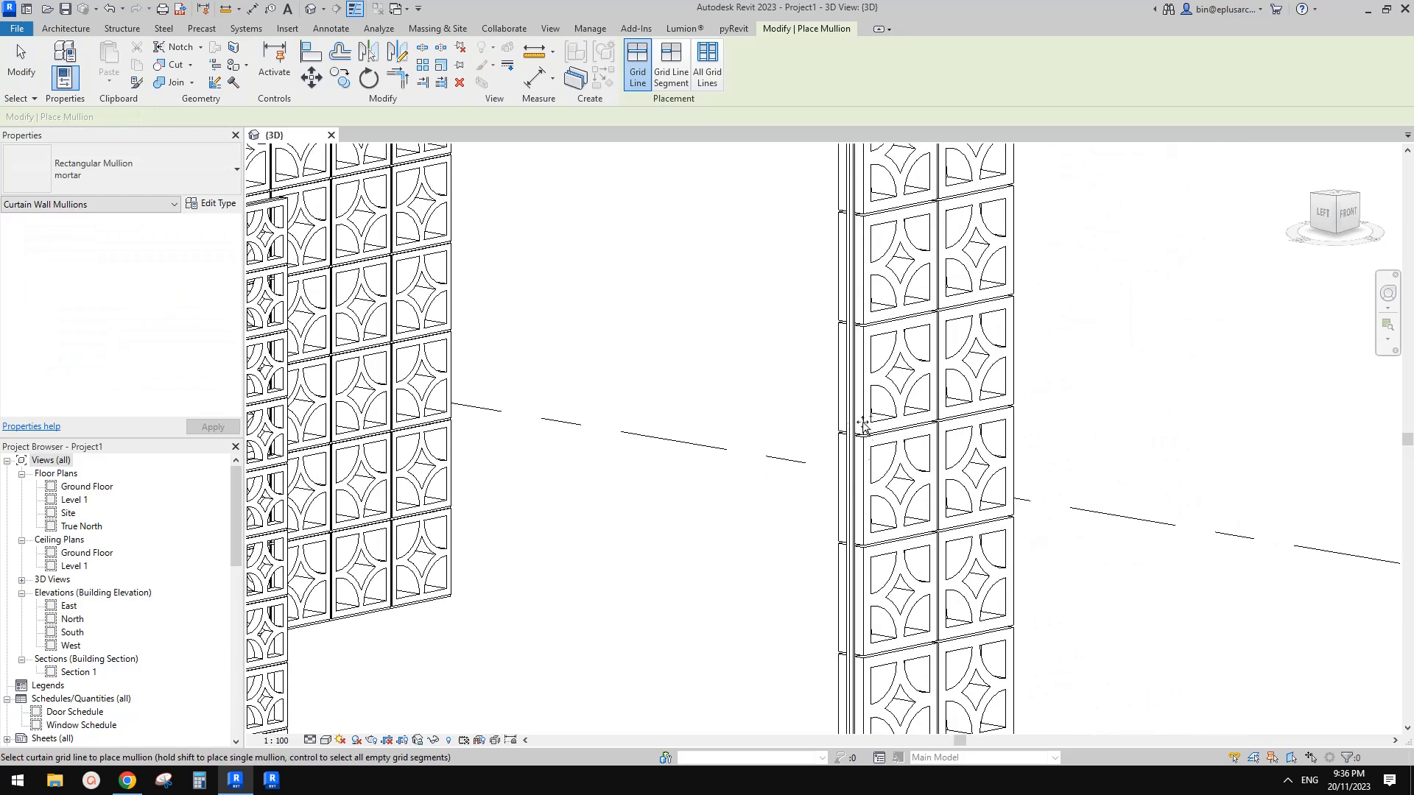
scroll(858, 425, up, 1)
key(Escape)
Delete the mortar mullions just placed along the new wall's outer left edge
click(855, 494)
middle_drag(884, 452, 828, 508)
key(Delete)
click(857, 409)
key(Delete)
Open the large wall's block panel family for editing and bring up its Ref. Level floor plan and Exterior elevation
scroll(854, 379, down, 5)
shift+middle_drag(759, 428, 931, 529)
scroll(782, 461, up, 2)
shift+middle_drag(713, 416, 662, 398)
click(708, 421)
key(Escape)
scroll(770, 395, up, 1)
key(Tab)
click(714, 396)
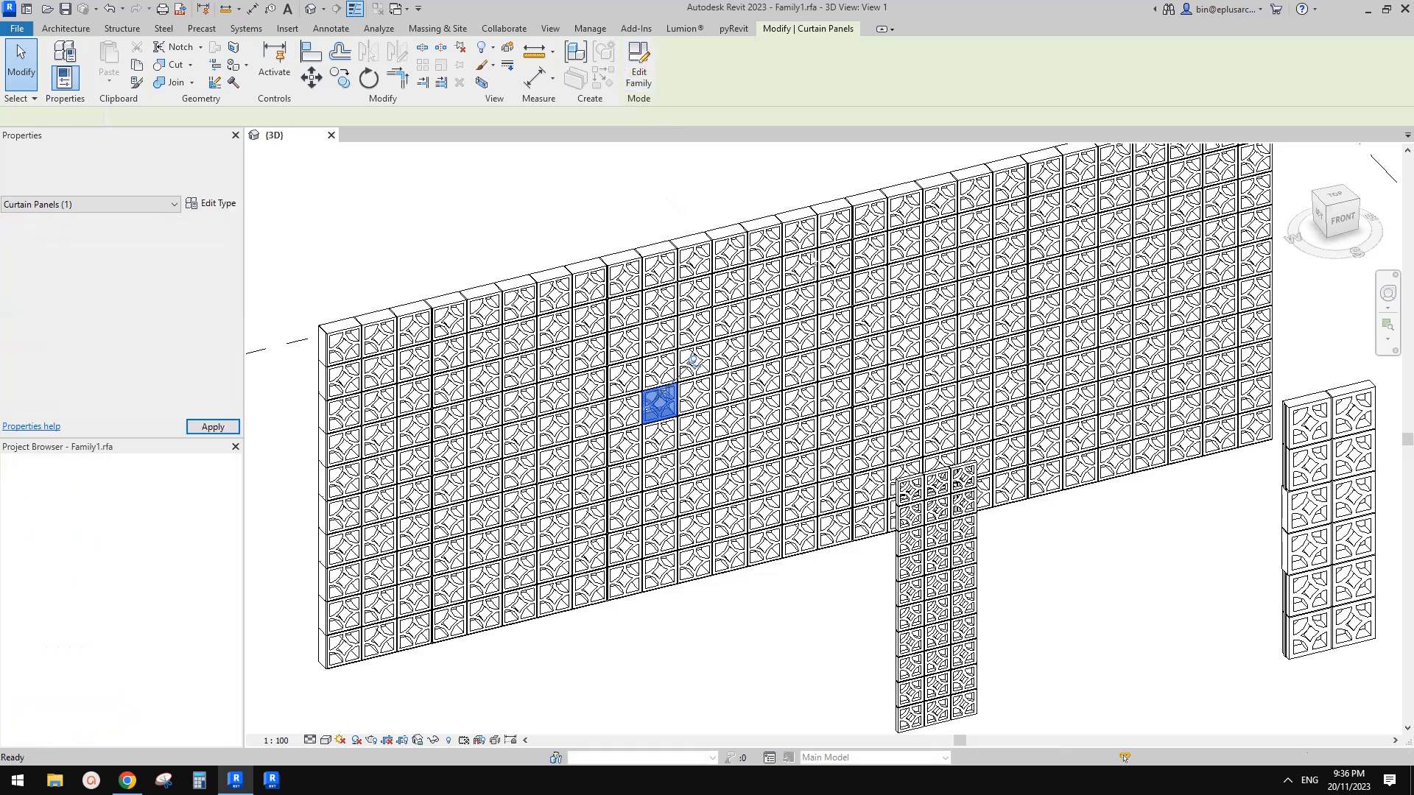
double_click(80, 488)
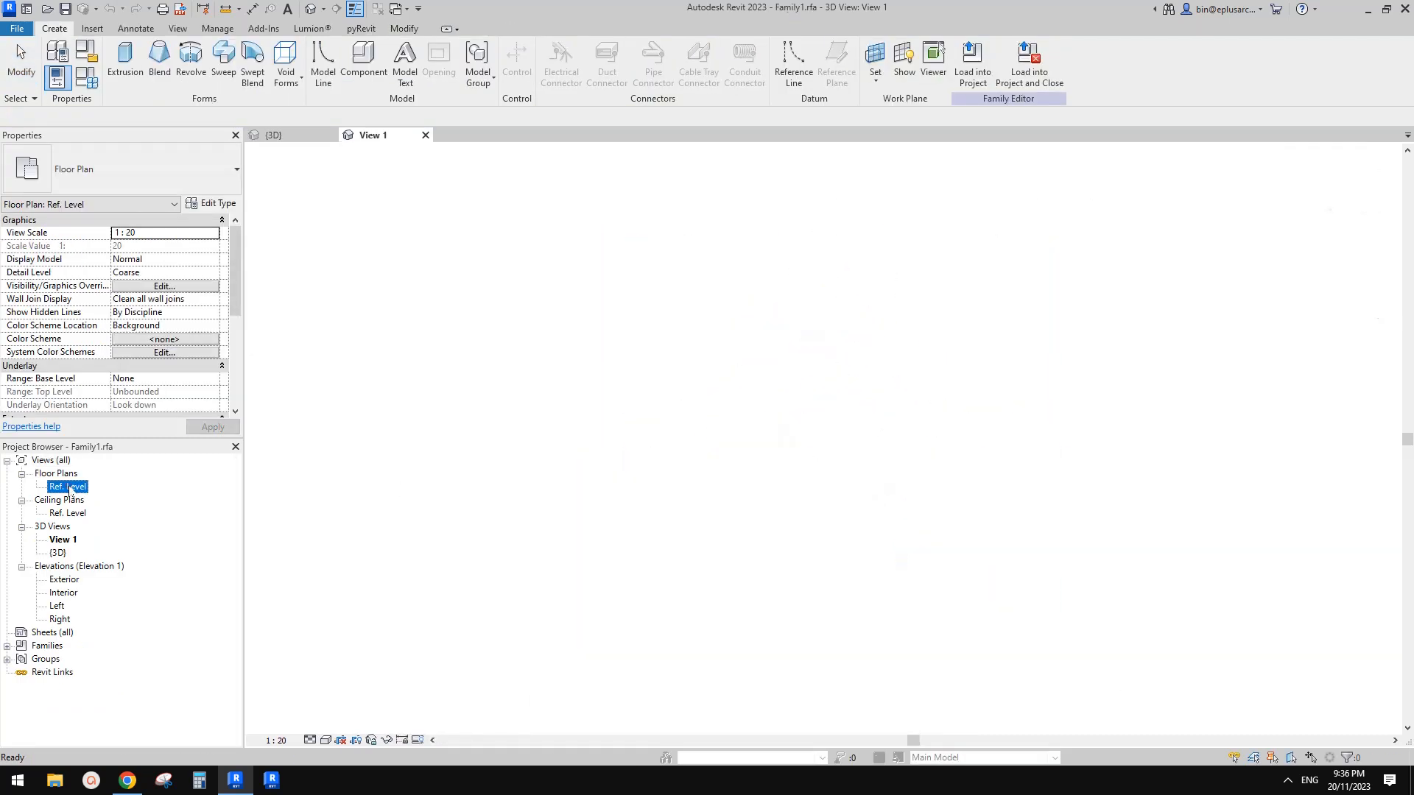
double_click(64, 579)
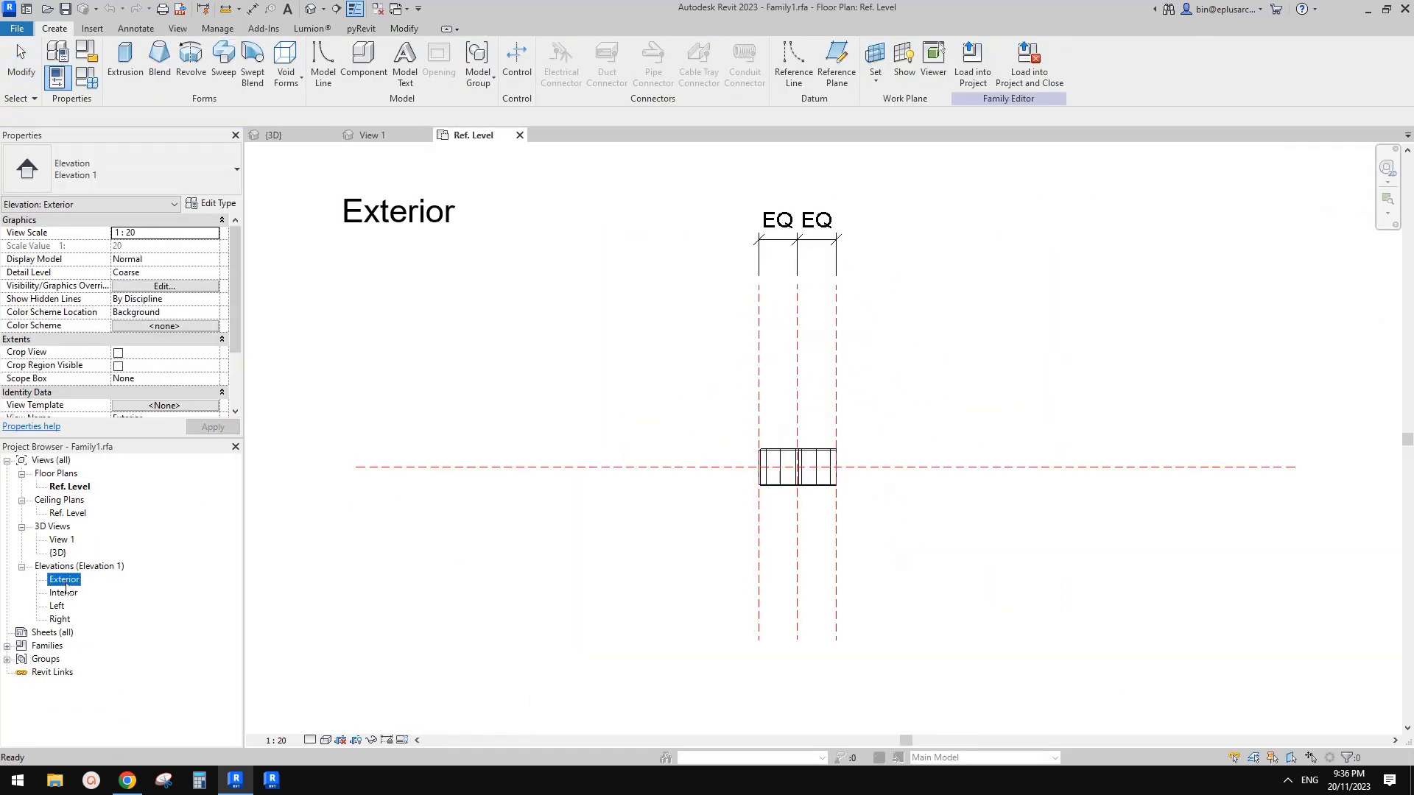
Delete the 180 mm deep mortar extrusion along the block's right and lower edges in the Exterior elevation
scroll(767, 593, up, 2)
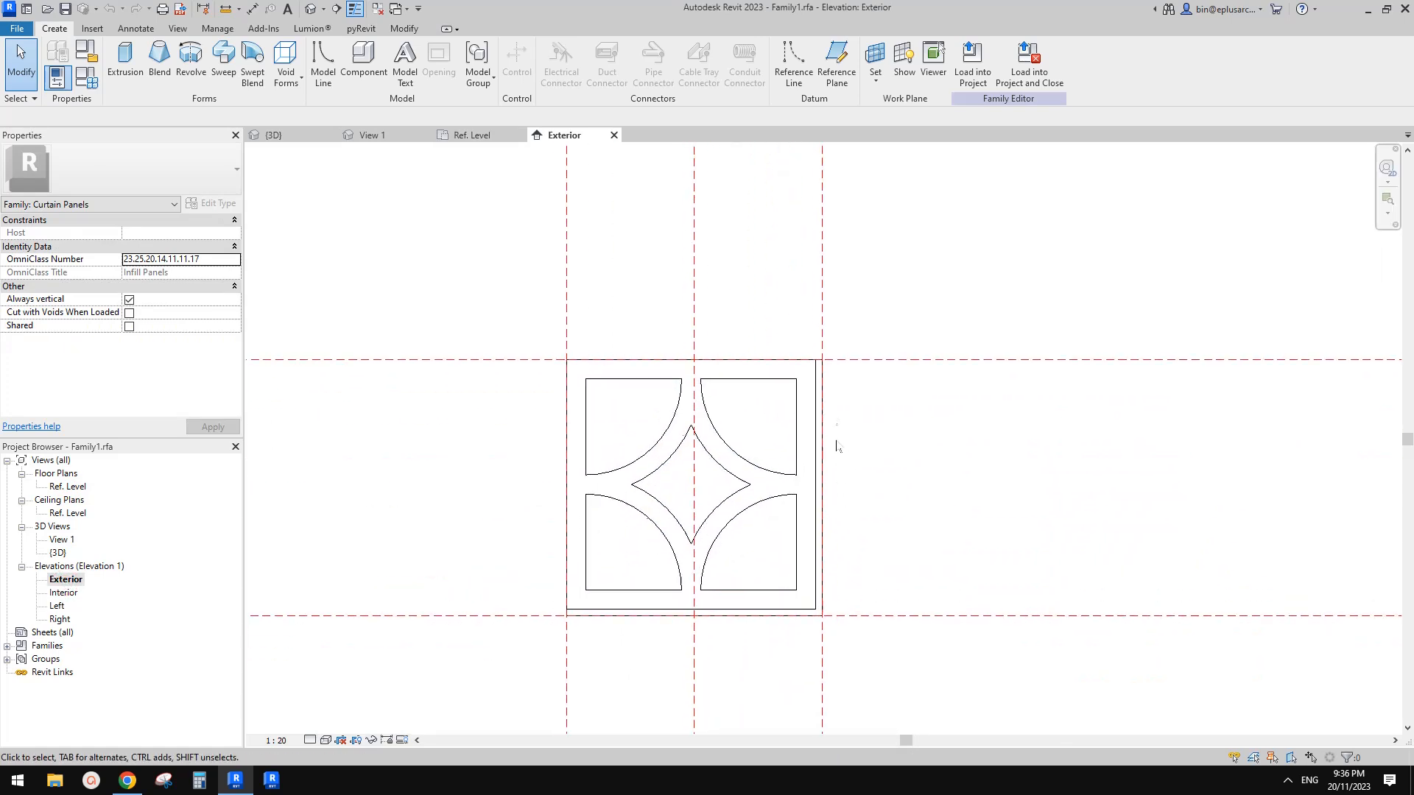
click(833, 528)
scroll(847, 528, down, 3)
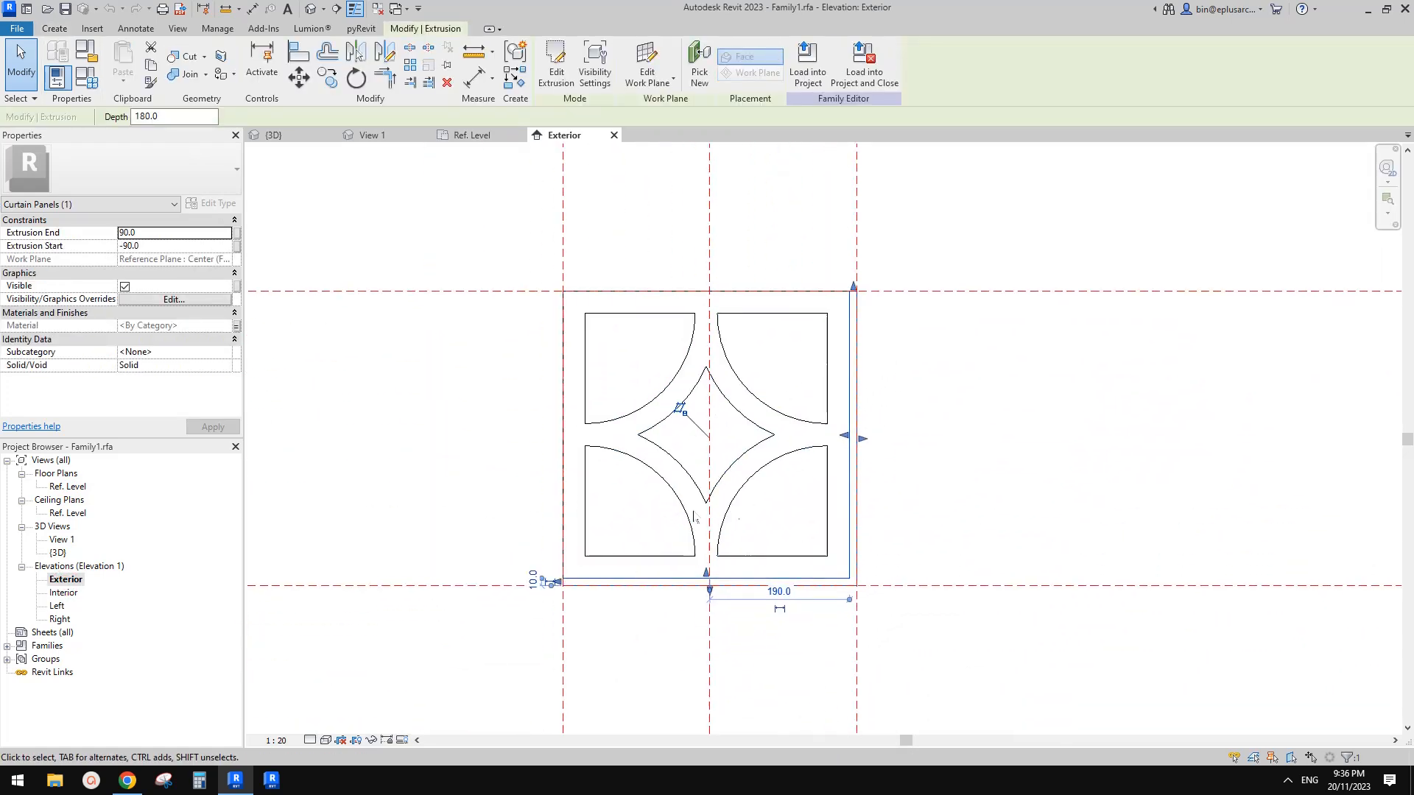
key(Escape)
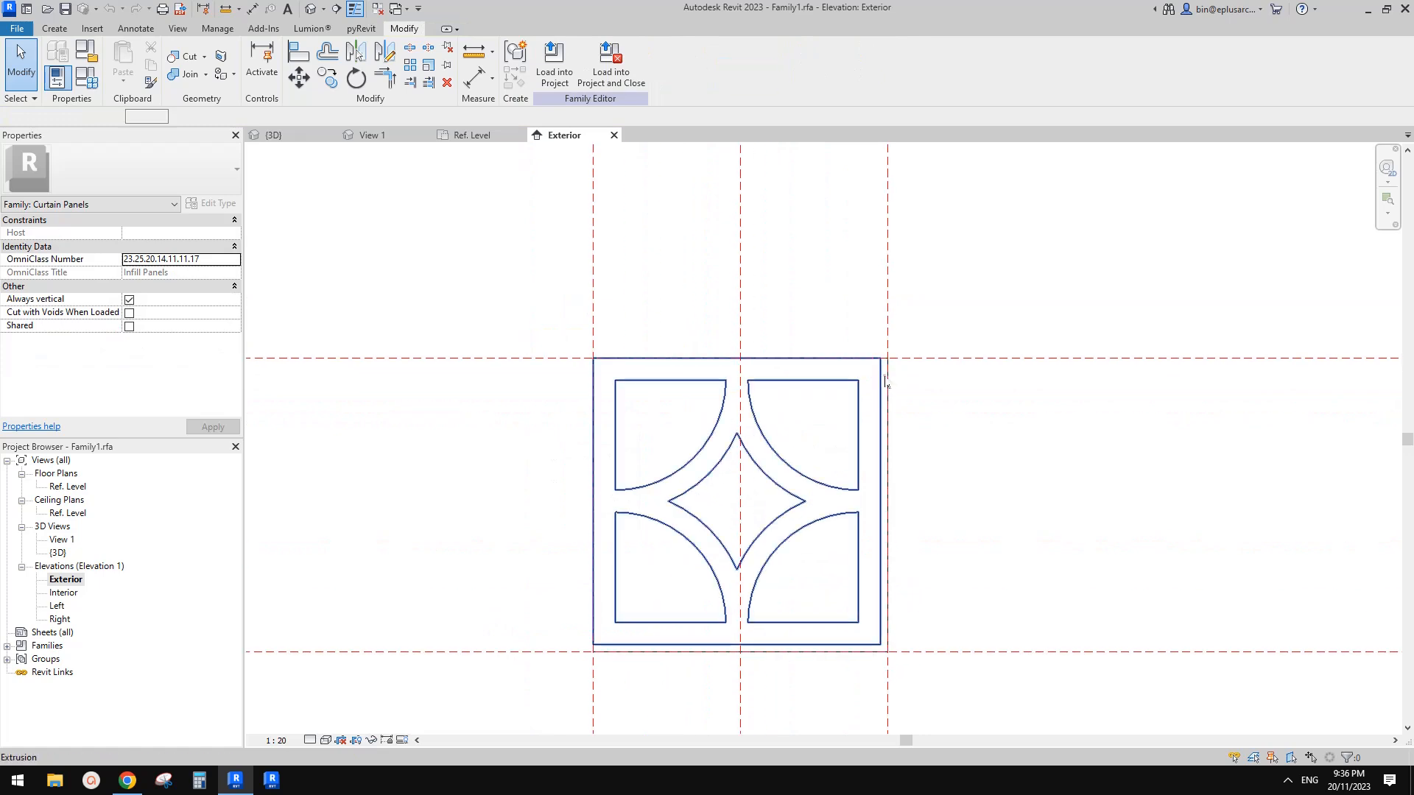
click(887, 377)
scroll(887, 377, up, 2)
scroll(892, 404, down, 2)
key(Escape)
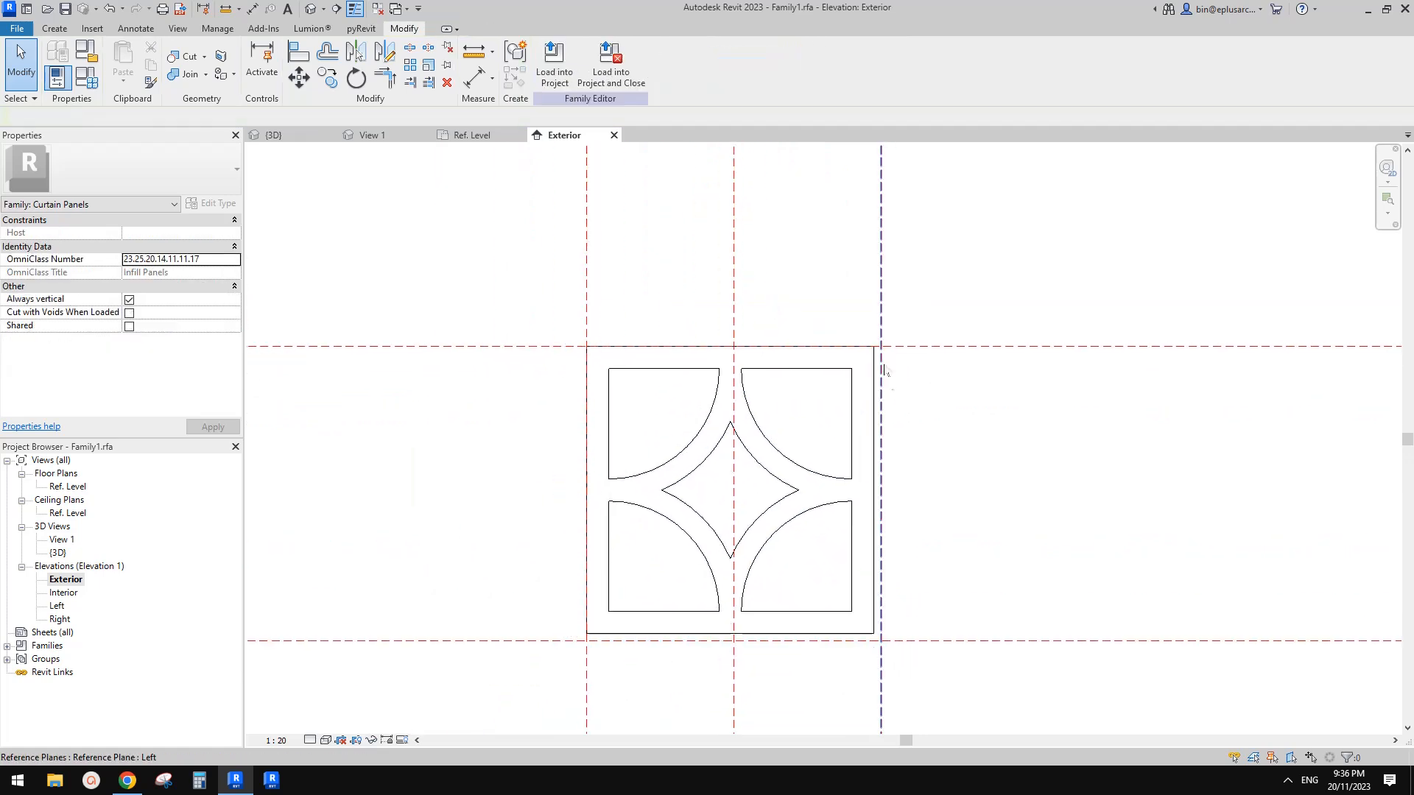
middle_drag(800, 559, 822, 517)
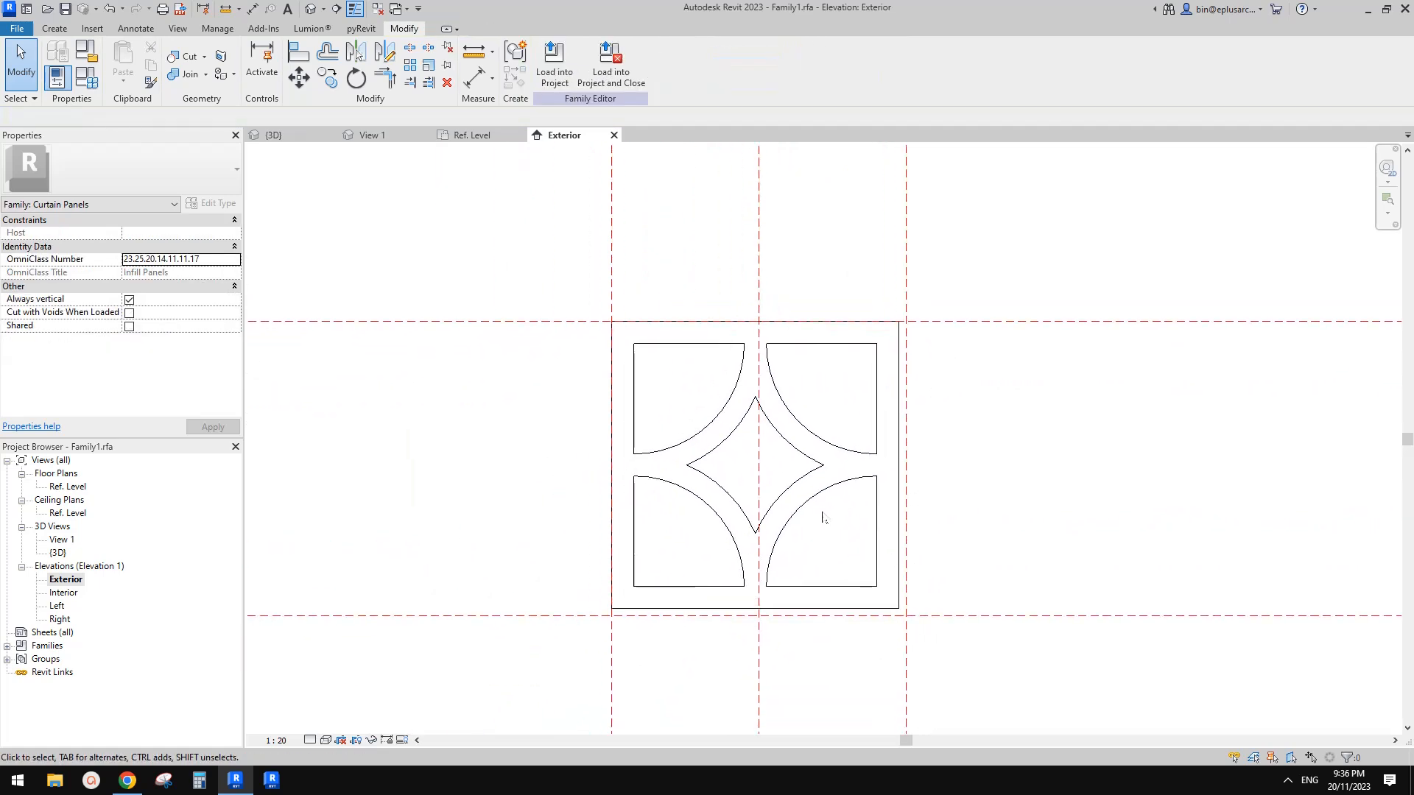
Examine the 190 mm deep block extrusion and how its edges sit relative to the surrounding reference planes
click(773, 437)
scroll(740, 418, down, 1)
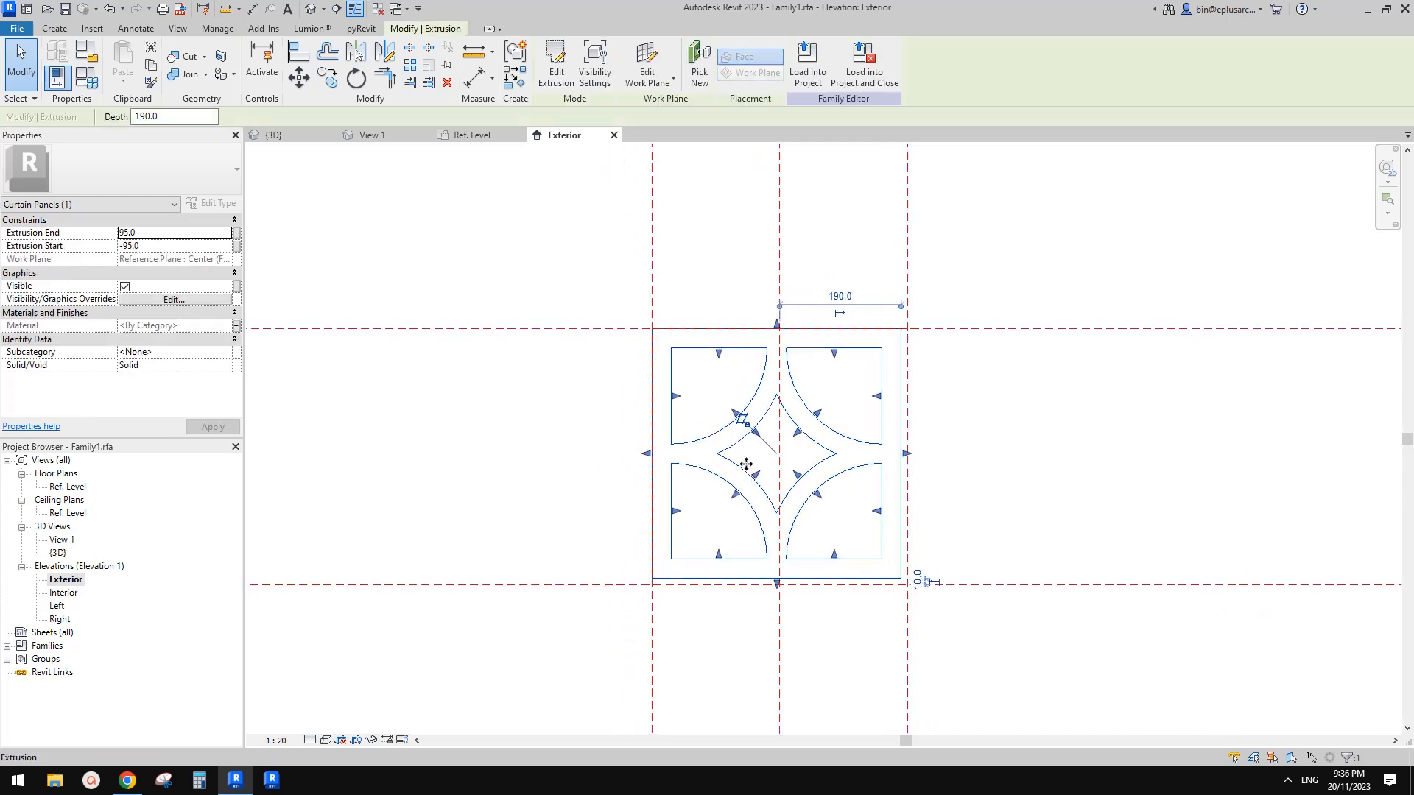
key(Escape)
scroll(900, 332, up, 1)
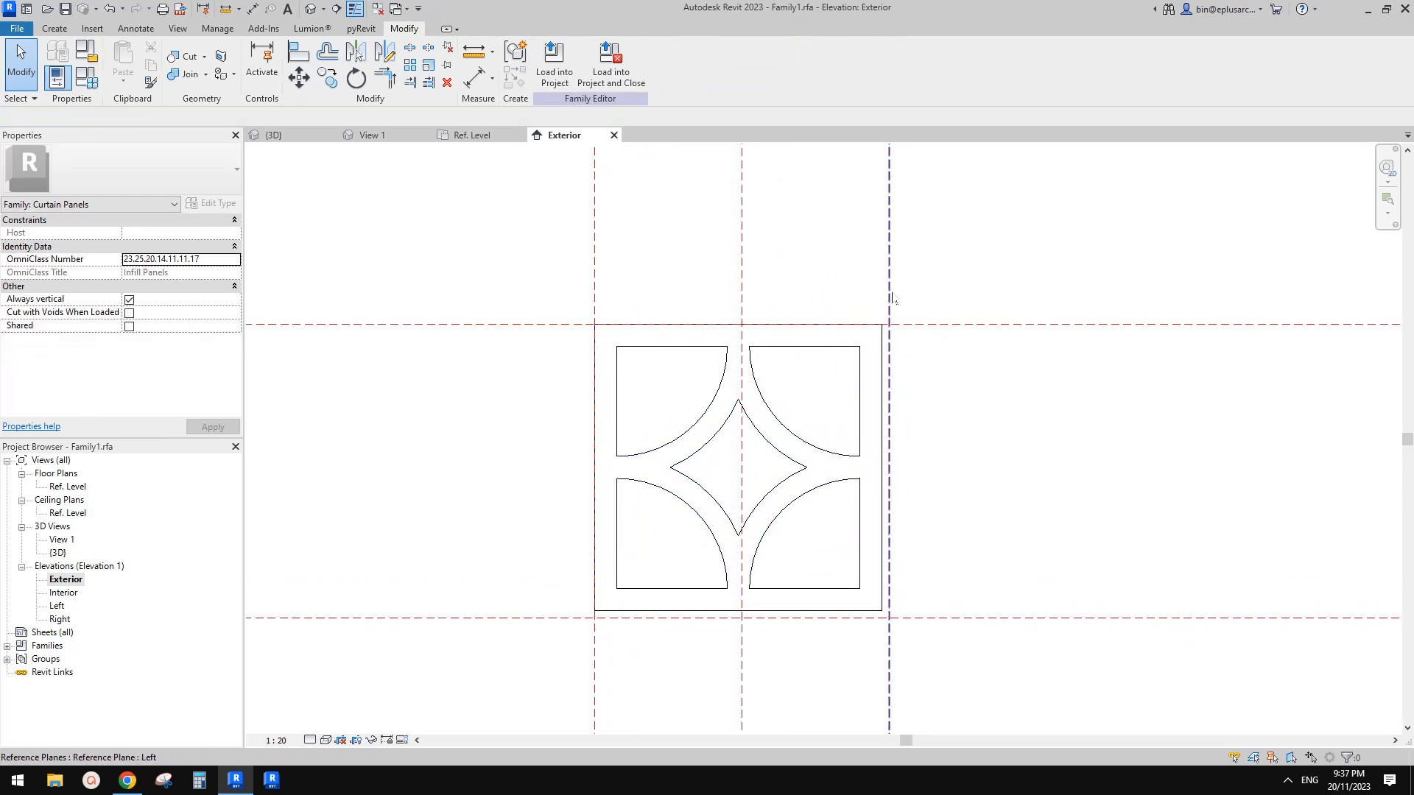
click(867, 288)
drag(867, 288, 870, 289)
key(Escape)
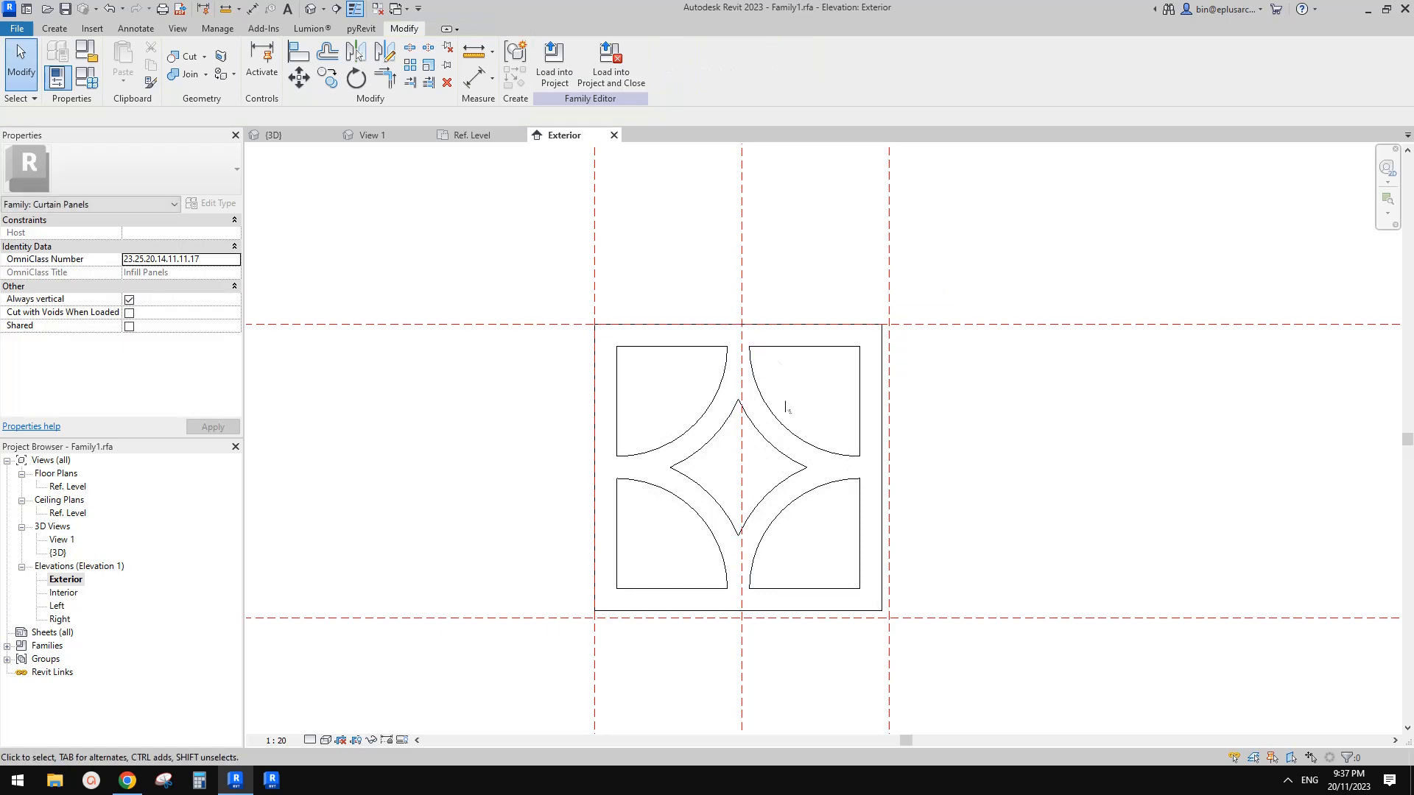
middle_drag(795, 439, 795, 449)
drag(889, 306, 949, 343)
key(Escape)
key(Escape)
middle_drag(813, 423, 878, 424)
scroll(878, 424, down, 1)
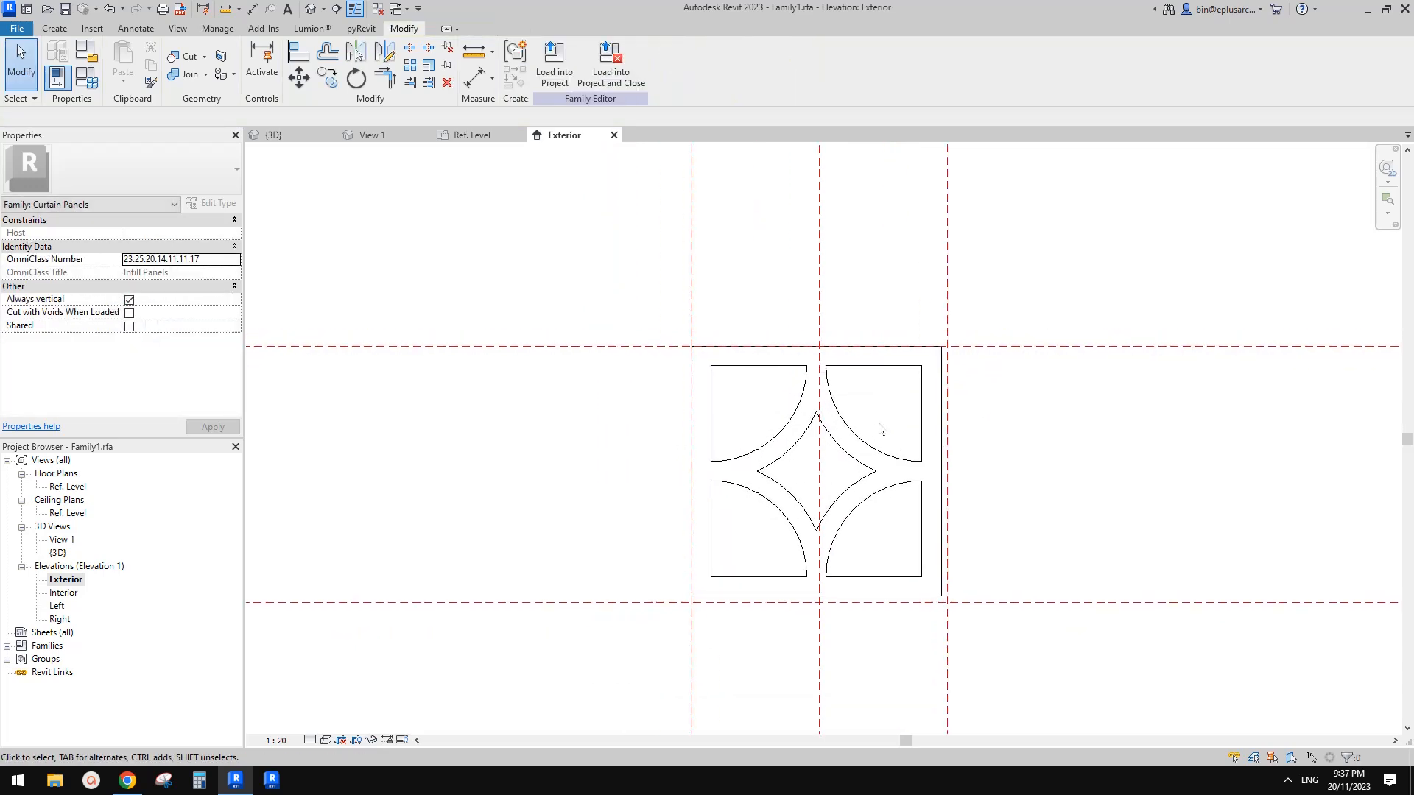
Cut the patterned block extrusion out of the family to the clipboard
click(846, 373)
scroll(878, 451, up, 2)
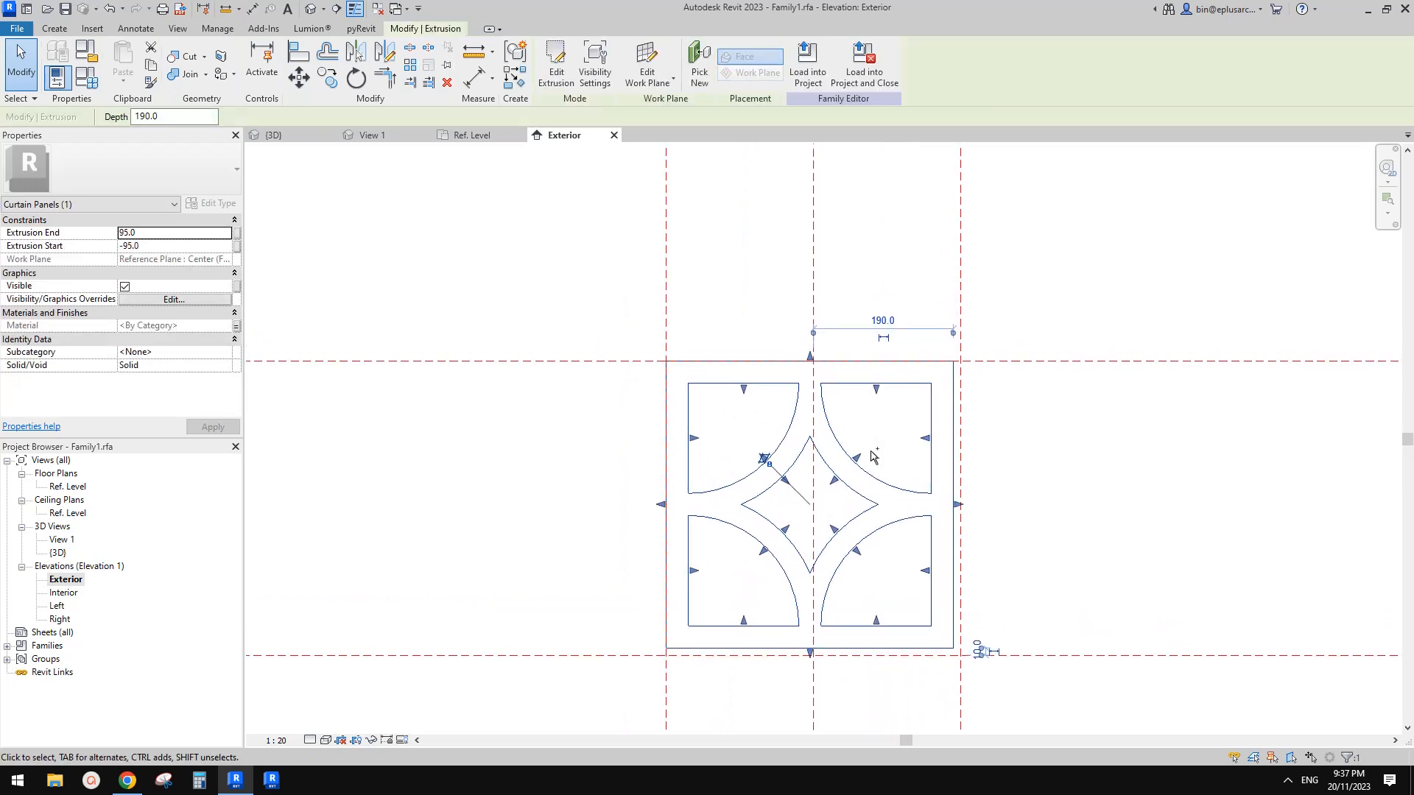
key(Delete)
scroll(827, 449, down, 1)
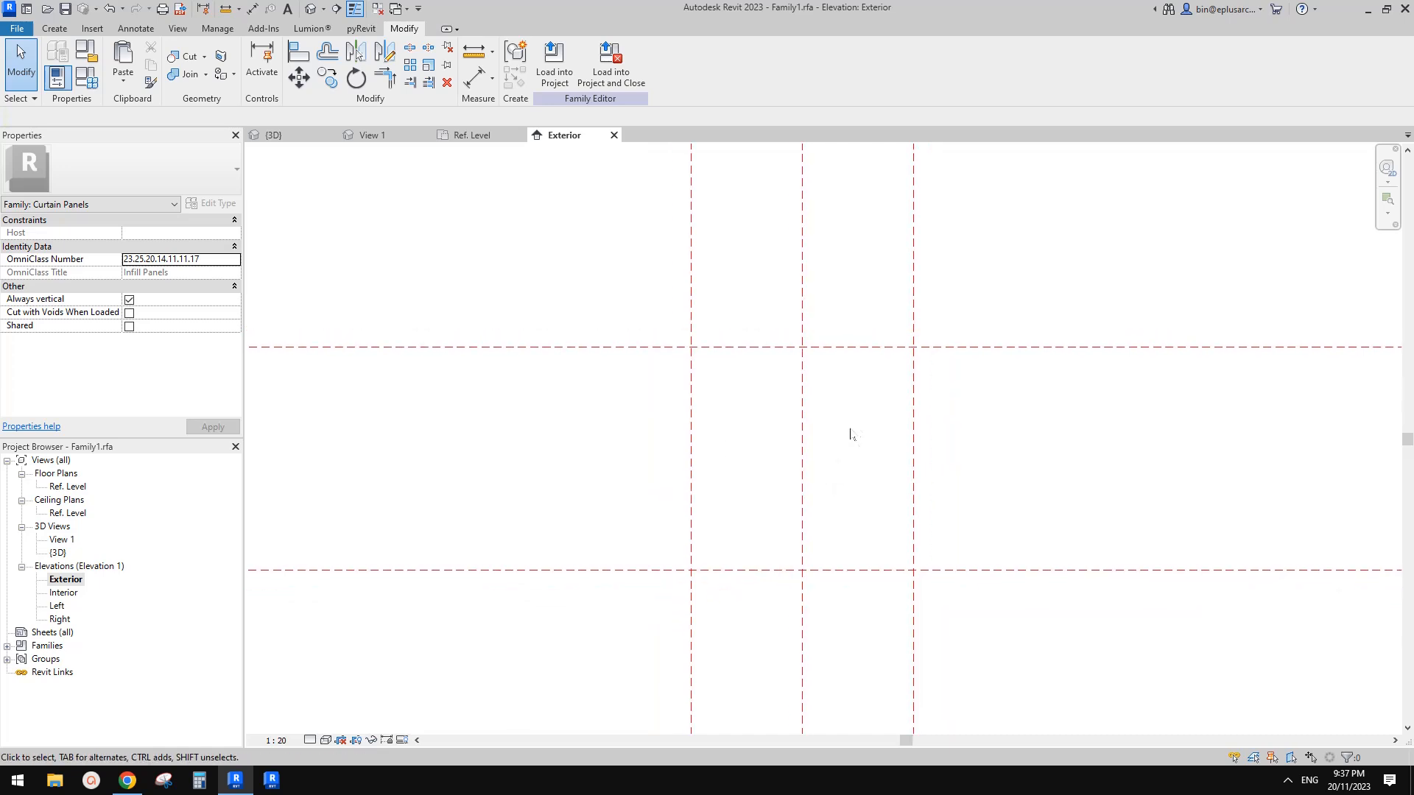
Set the Top reference plane 390 mm above the lower horizontal reference plane
click(880, 347)
scroll(1031, 435, down, 2)
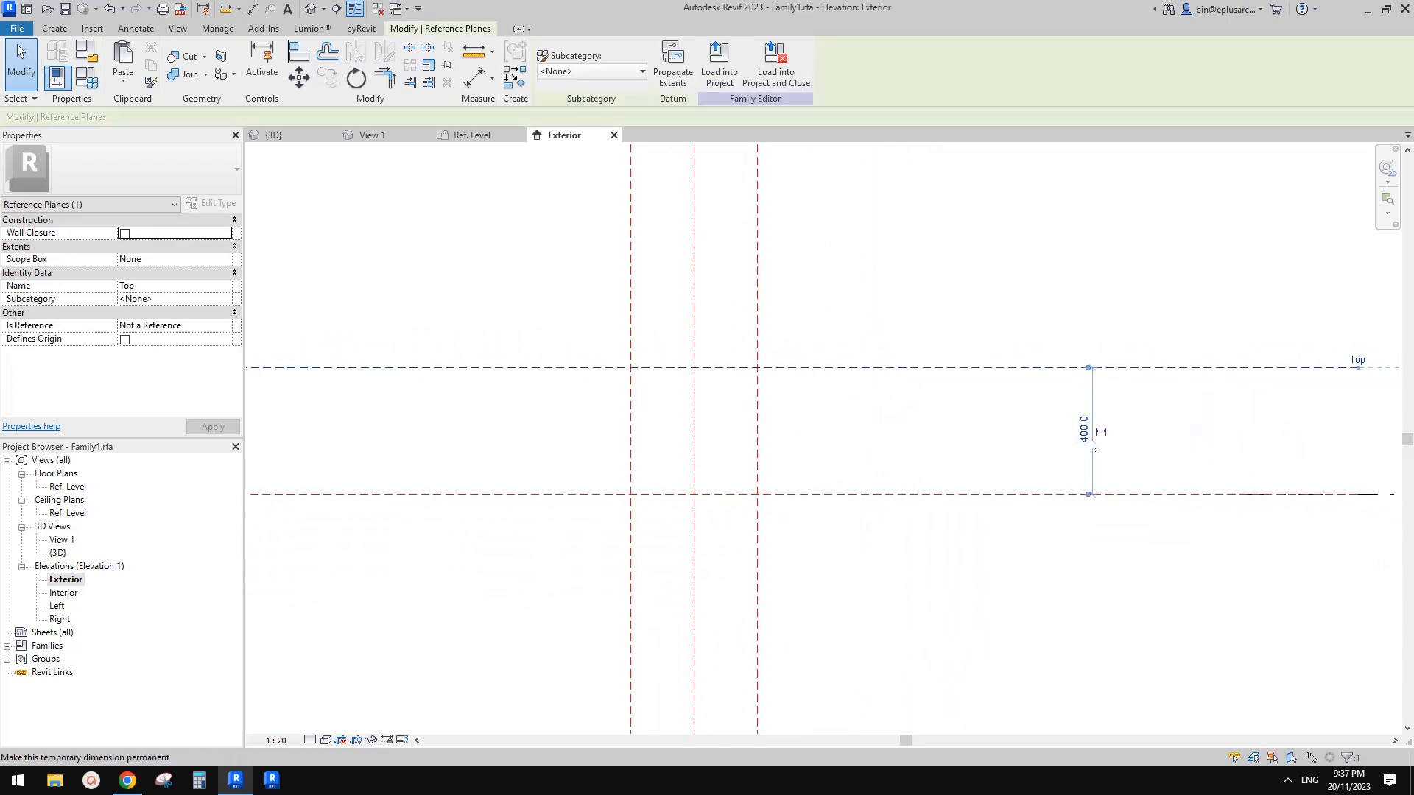
click(1087, 434)
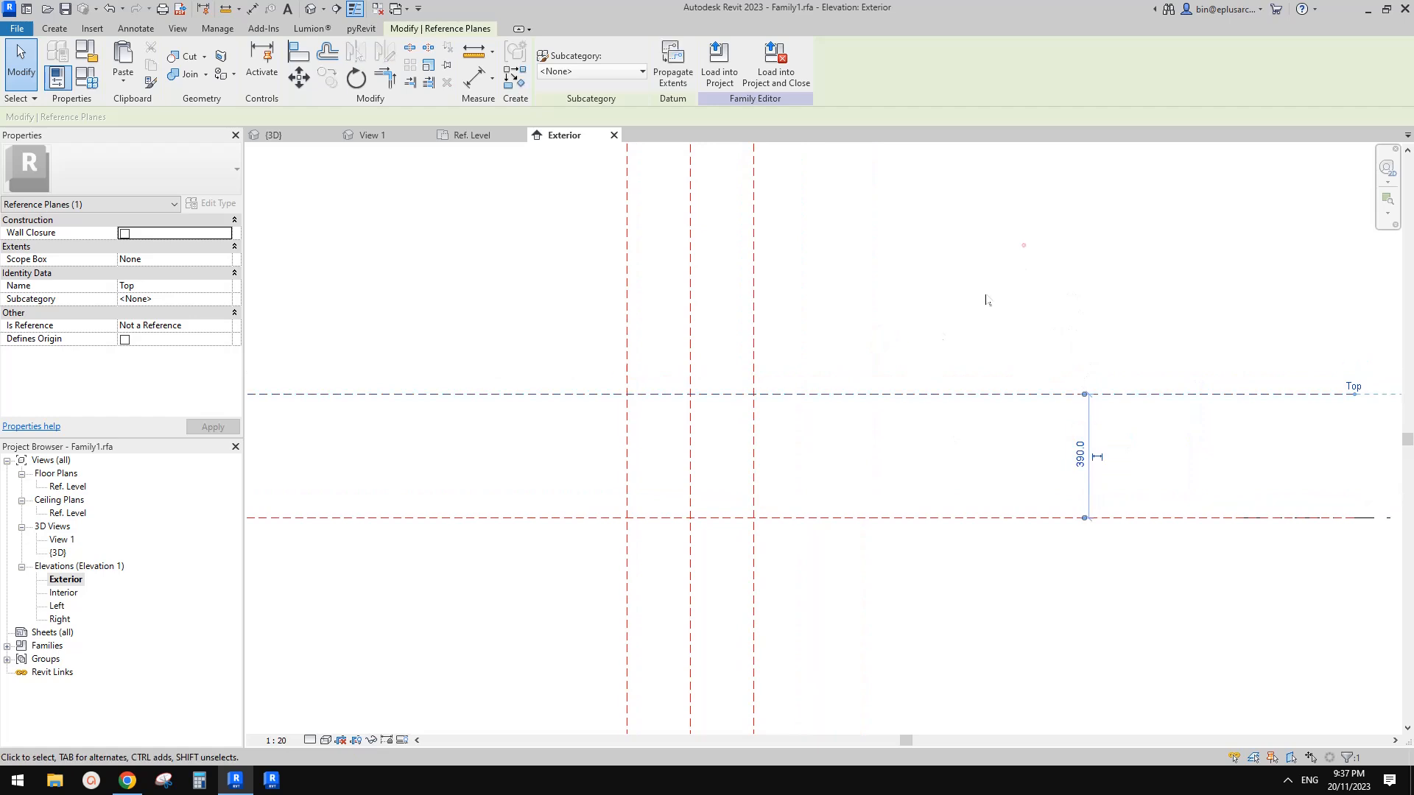
click(1023, 245)
Place an aligned dimension between the center vertical reference plane and the outer plane on its right side
click(754, 360)
scroll(754, 363, up, 1)
middle_drag(753, 365, 821, 310)
key(d)
key(i)
click(749, 453)
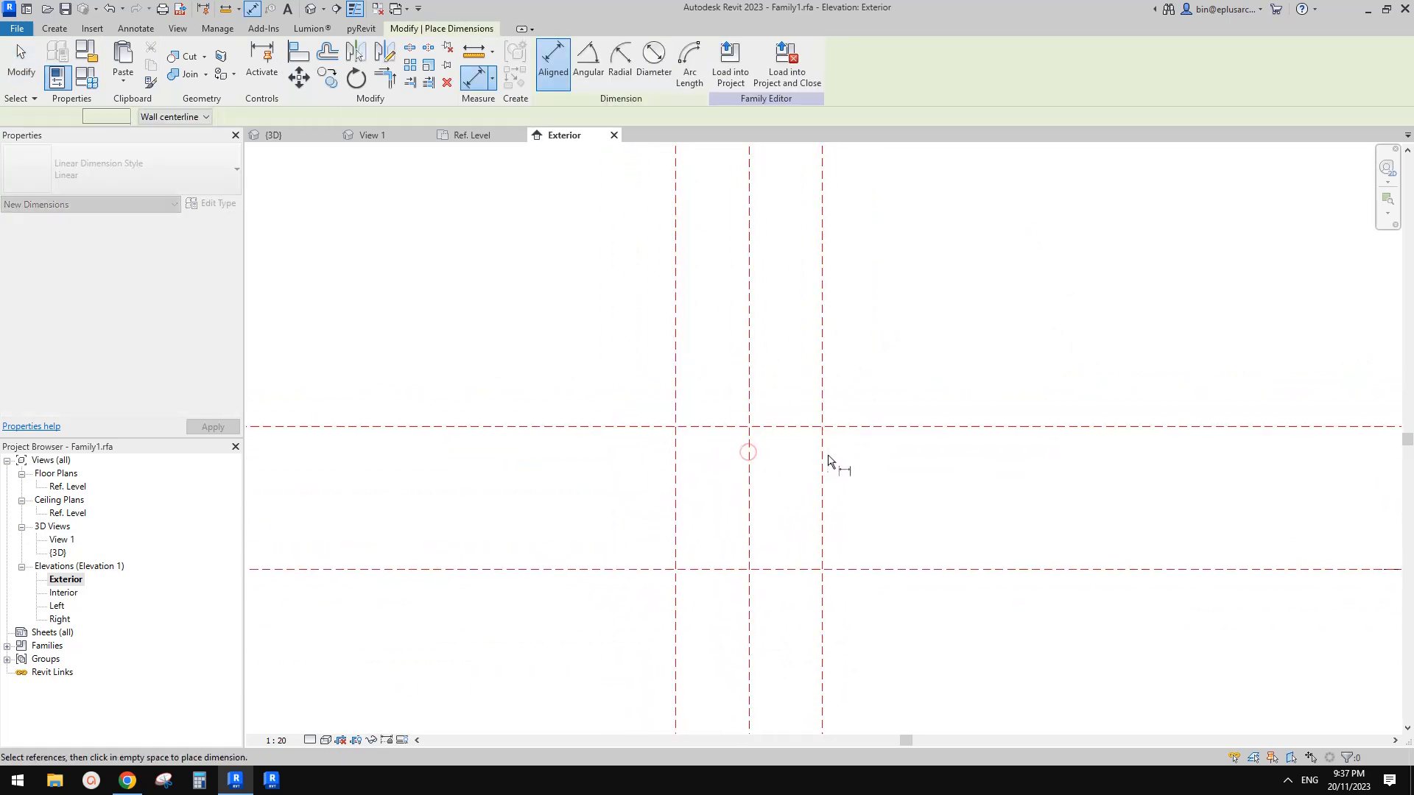
click(827, 454)
click(805, 372)
click(823, 389)
click(753, 383)
click(788, 371)
key(Escape)
key(Escape)
Set the distance from the center plane to the outer vertical reference plane on its right to 195 mm
click(822, 409)
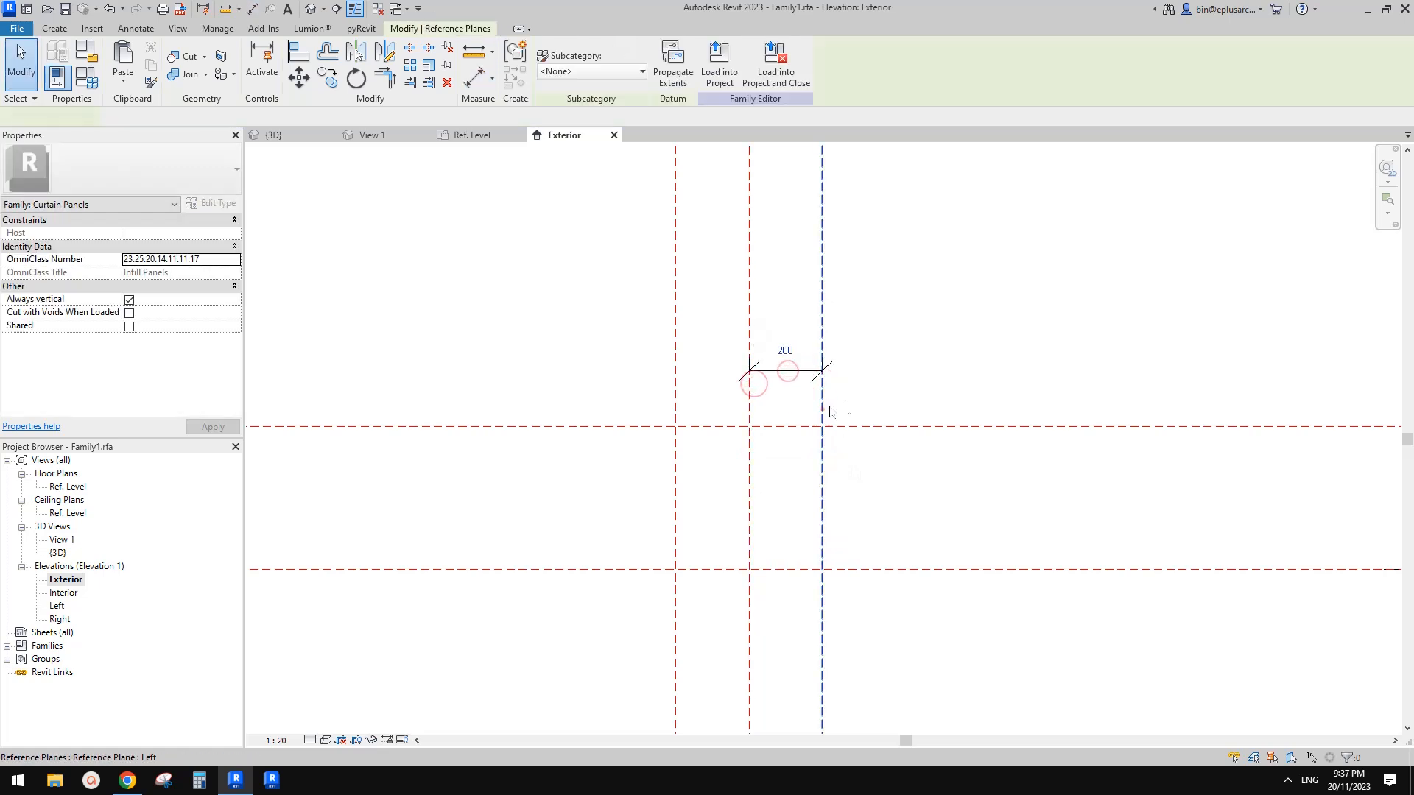
click(783, 344)
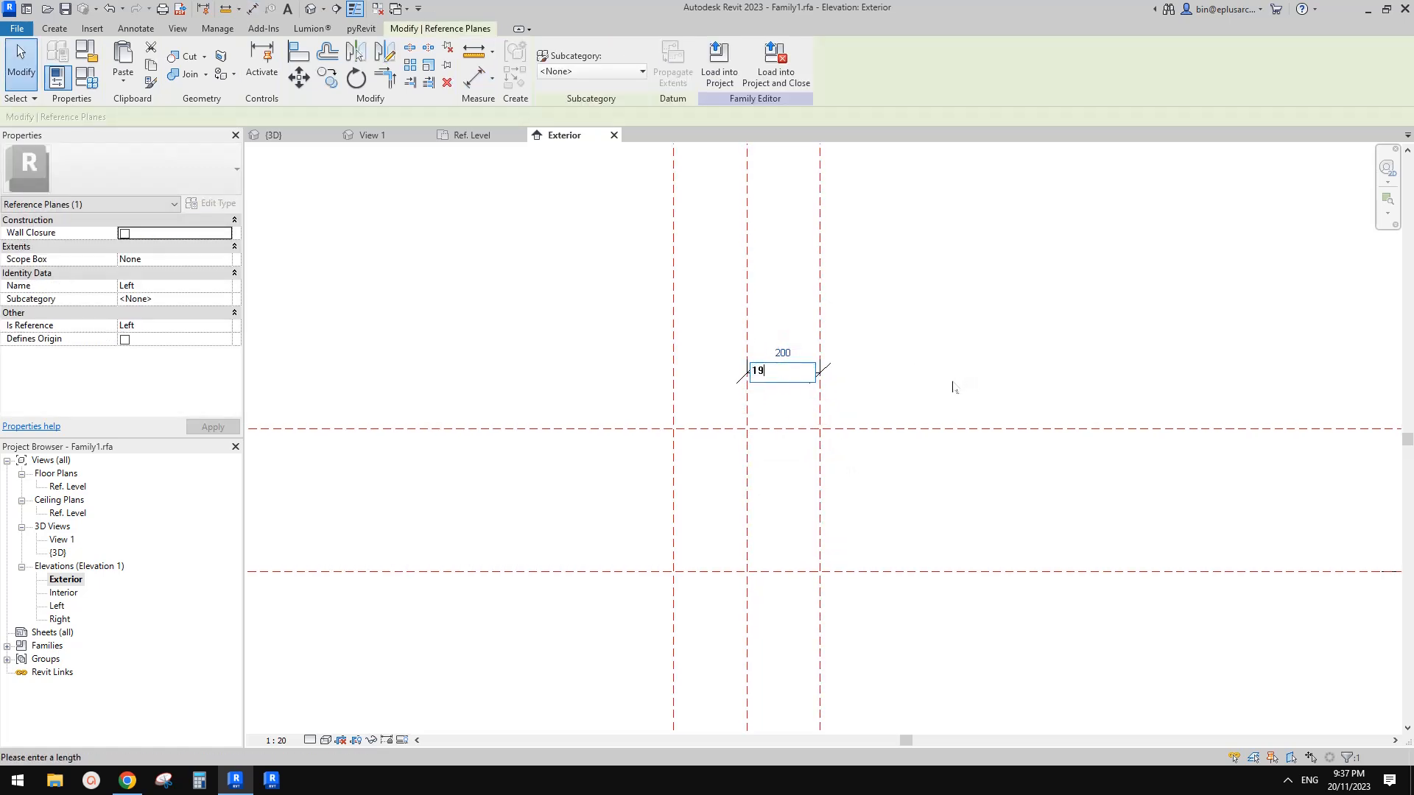
click(949, 340)
middle_drag(756, 423, 758, 426)
Delete the helper dimension between the center and outer vertical reference planes
click(779, 378)
key(d)
key(e)
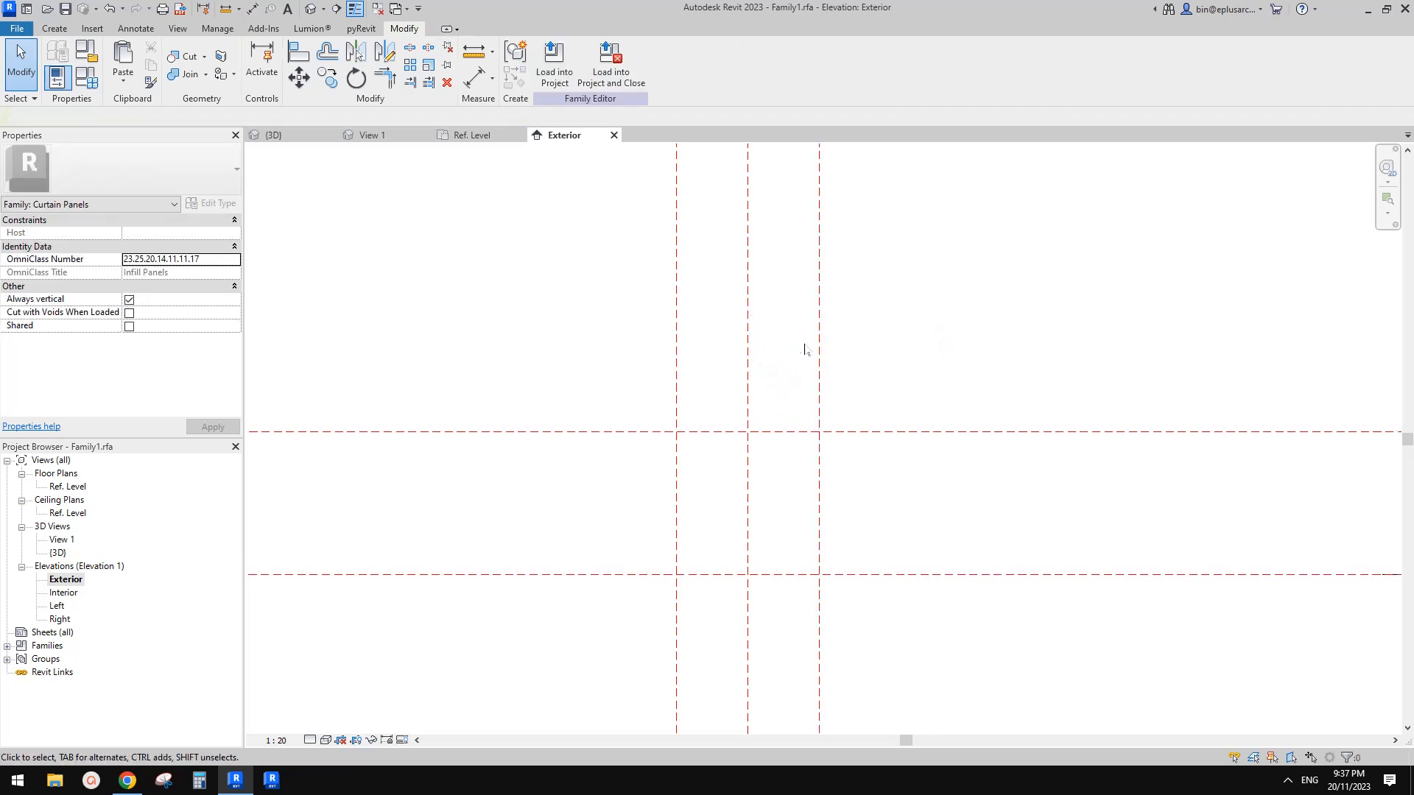
middle_drag(753, 540, 760, 537)
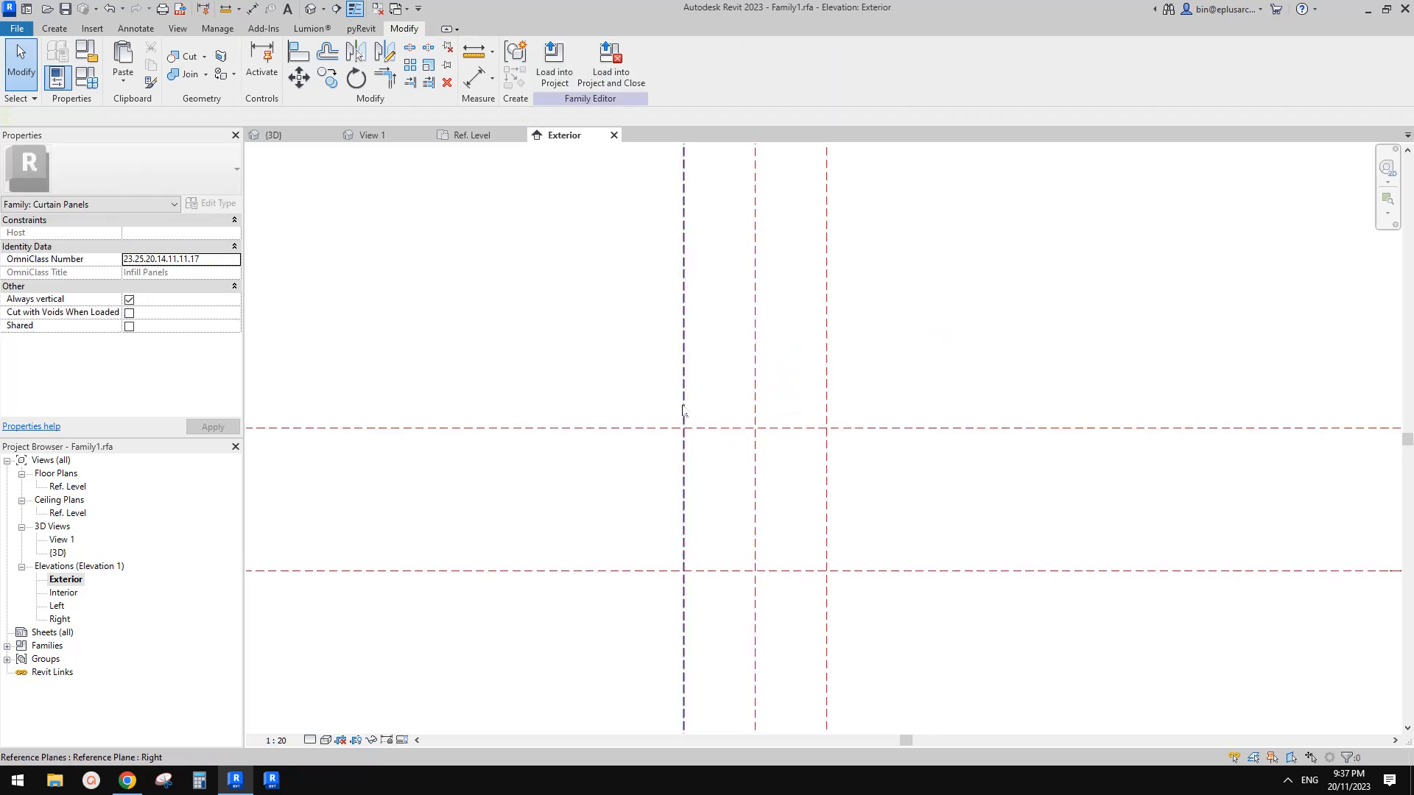
middle_drag(661, 380, 656, 361)
Try deleting the equality dimension across the vertical planes in the Ref. Level floor plan, then return to the Exterior elevation
double_click(70, 487)
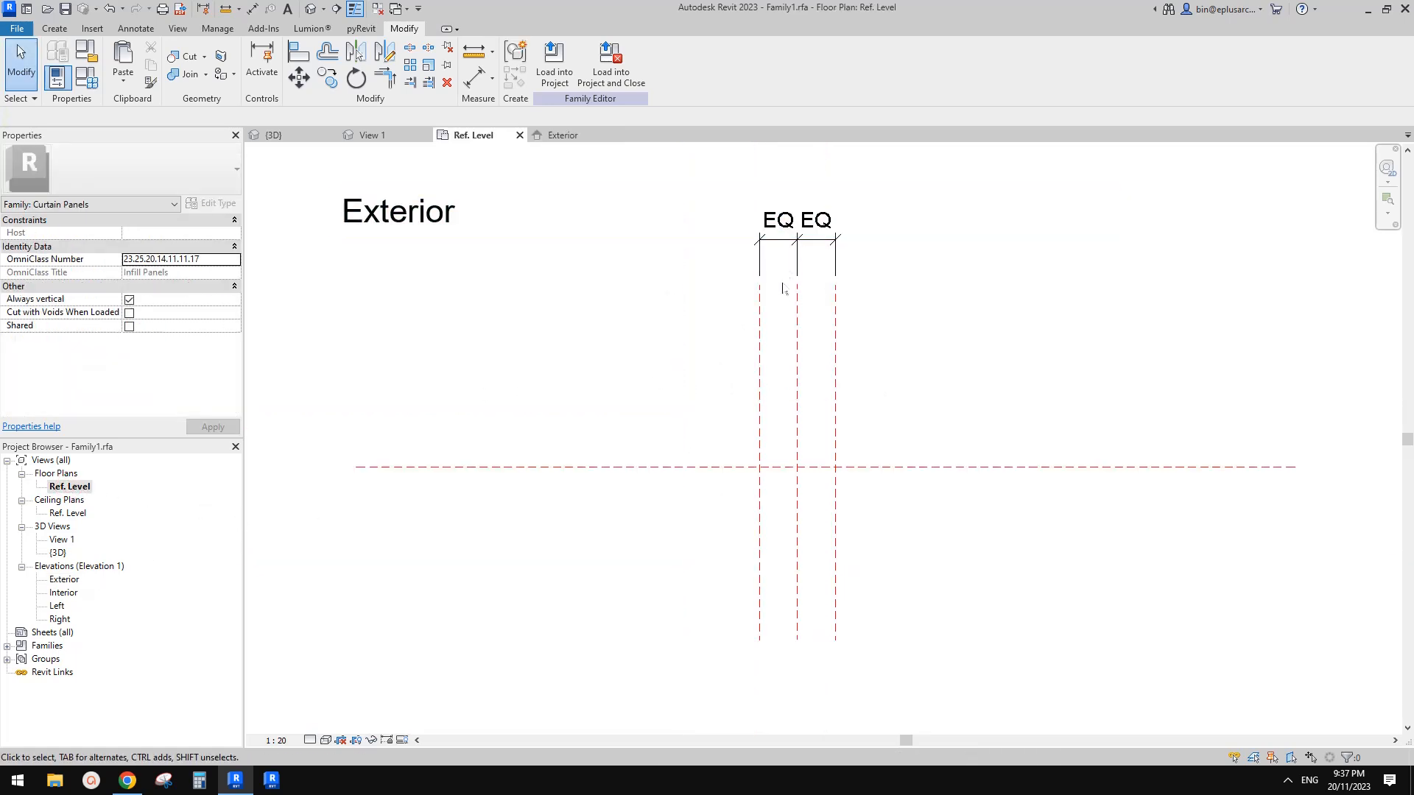
click(798, 252)
key(Delete)
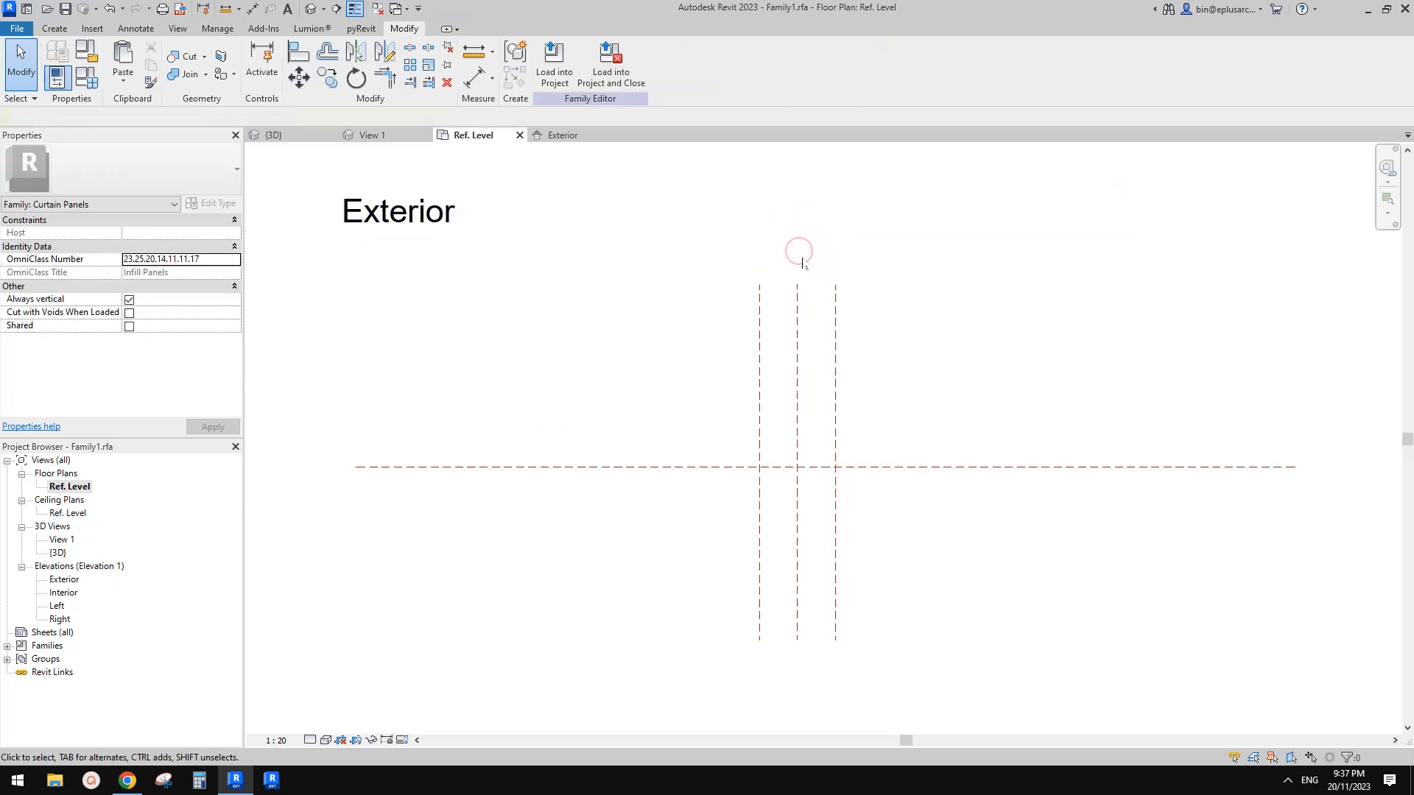
middle_drag(874, 376, 878, 380)
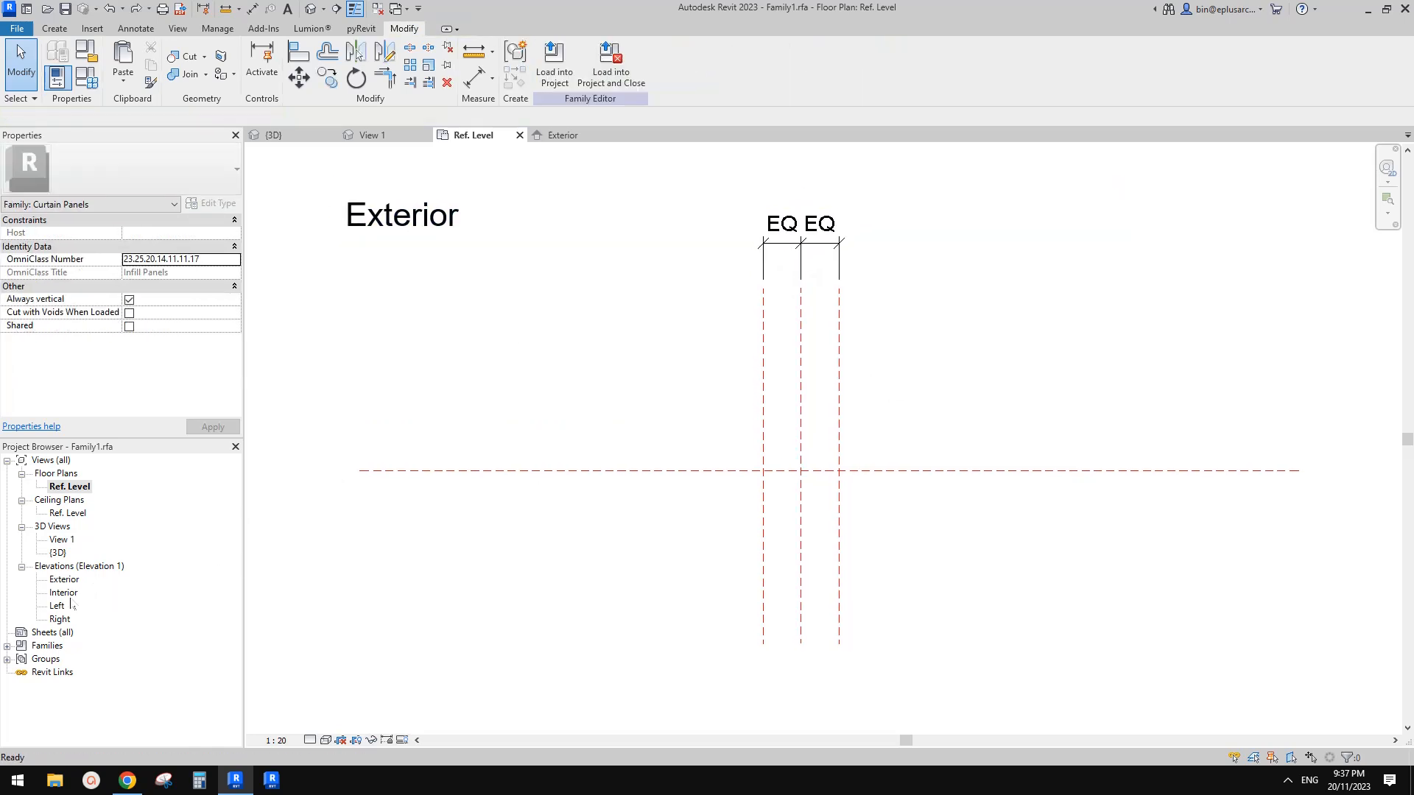
double_click(64, 581)
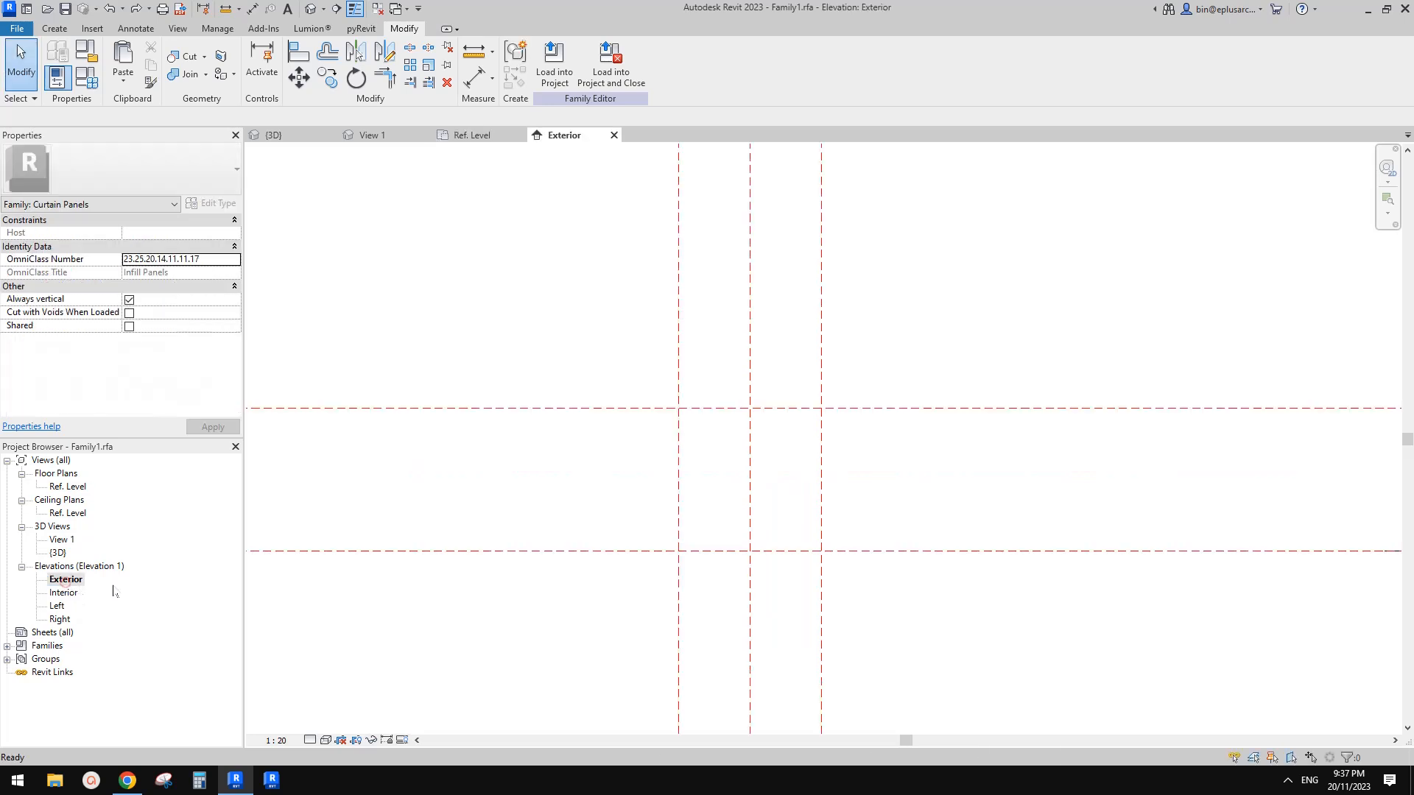
middle_drag(424, 491, 418, 487)
Paste the cut block extrusion back into the Exterior elevation, aligned to the same place
click(123, 77)
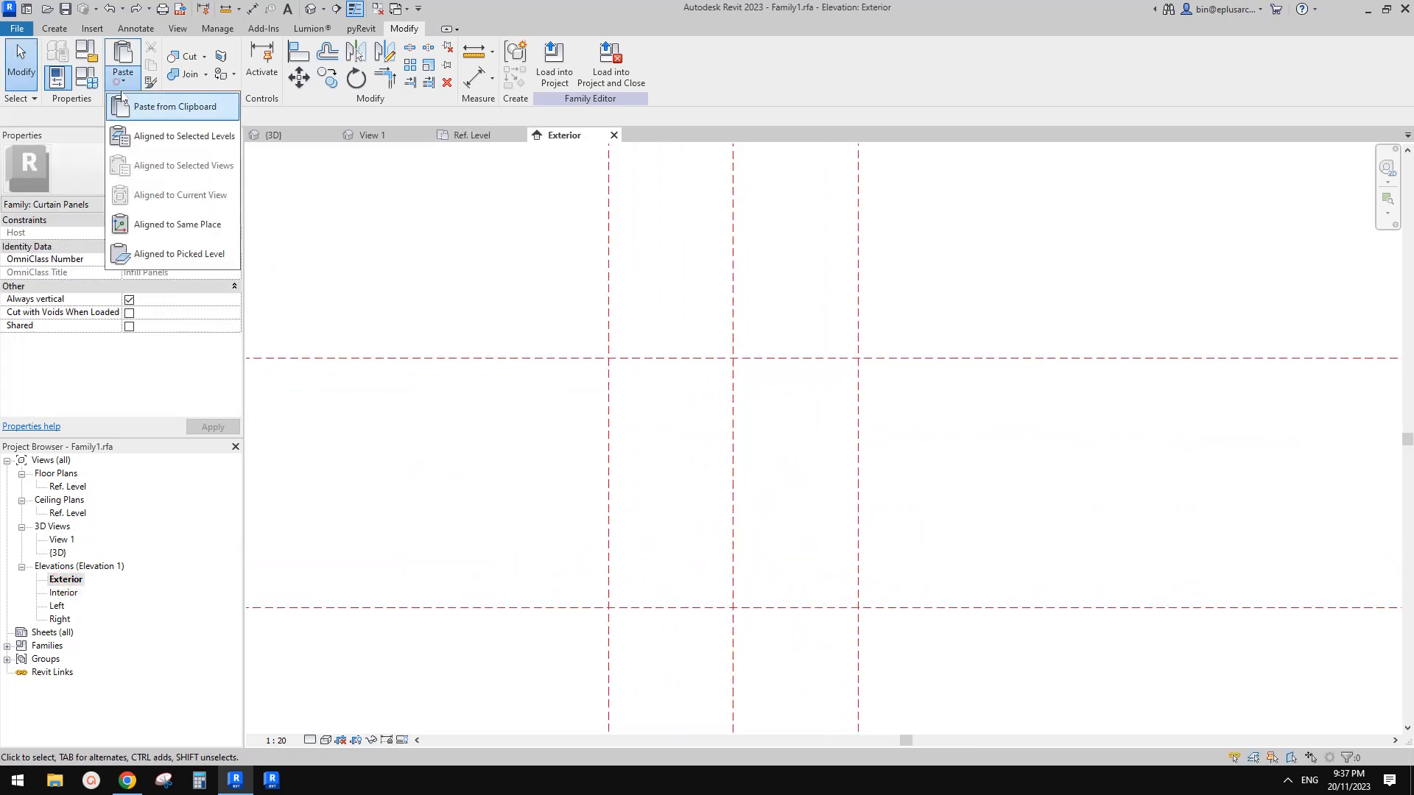
click(177, 225)
scroll(739, 457, up, 1)
middle_drag(748, 438, 724, 427)
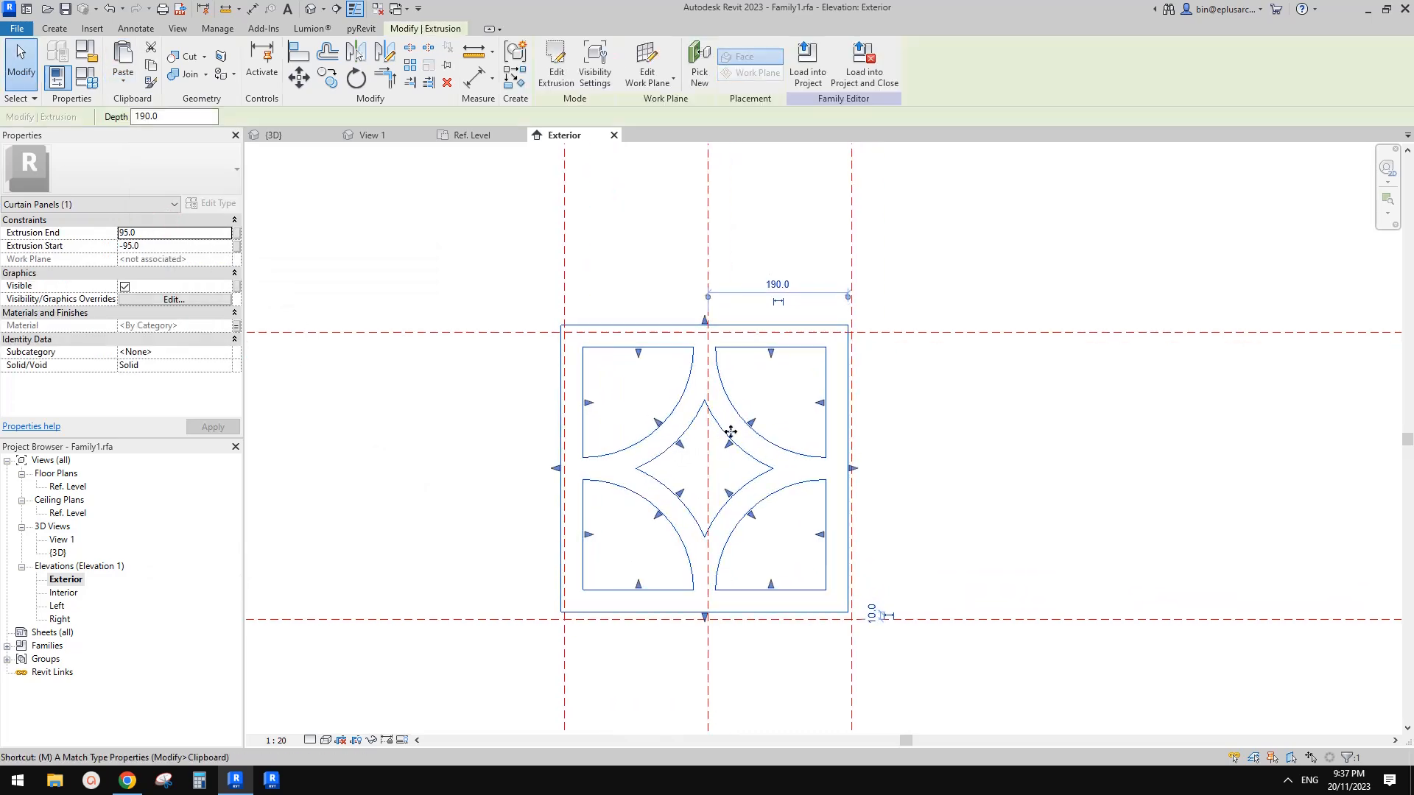
Move the pasted block so its upper-right corner meets the intersection of the top and outer vertical reference planes
key(m)
key(v)
scroll(858, 368, up, 5)
scroll(846, 333, up, 2)
click(852, 334)
scroll(852, 334, down, 4)
key(Escape)
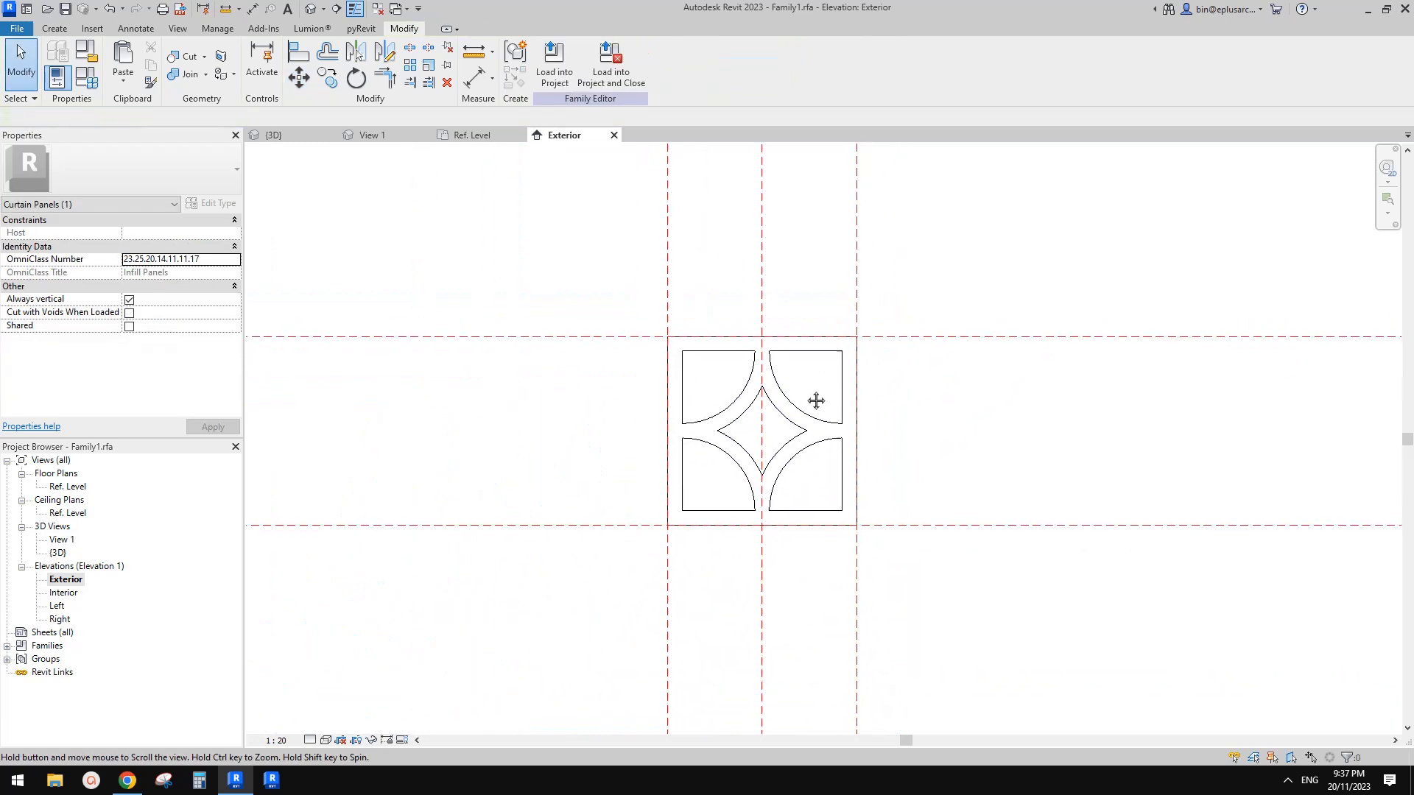
Check how the repositioned block fits between the reference planes and test dragging the Top plane
click(816, 400)
scroll(742, 376, up, 1)
middle_drag(757, 410, 758, 424)
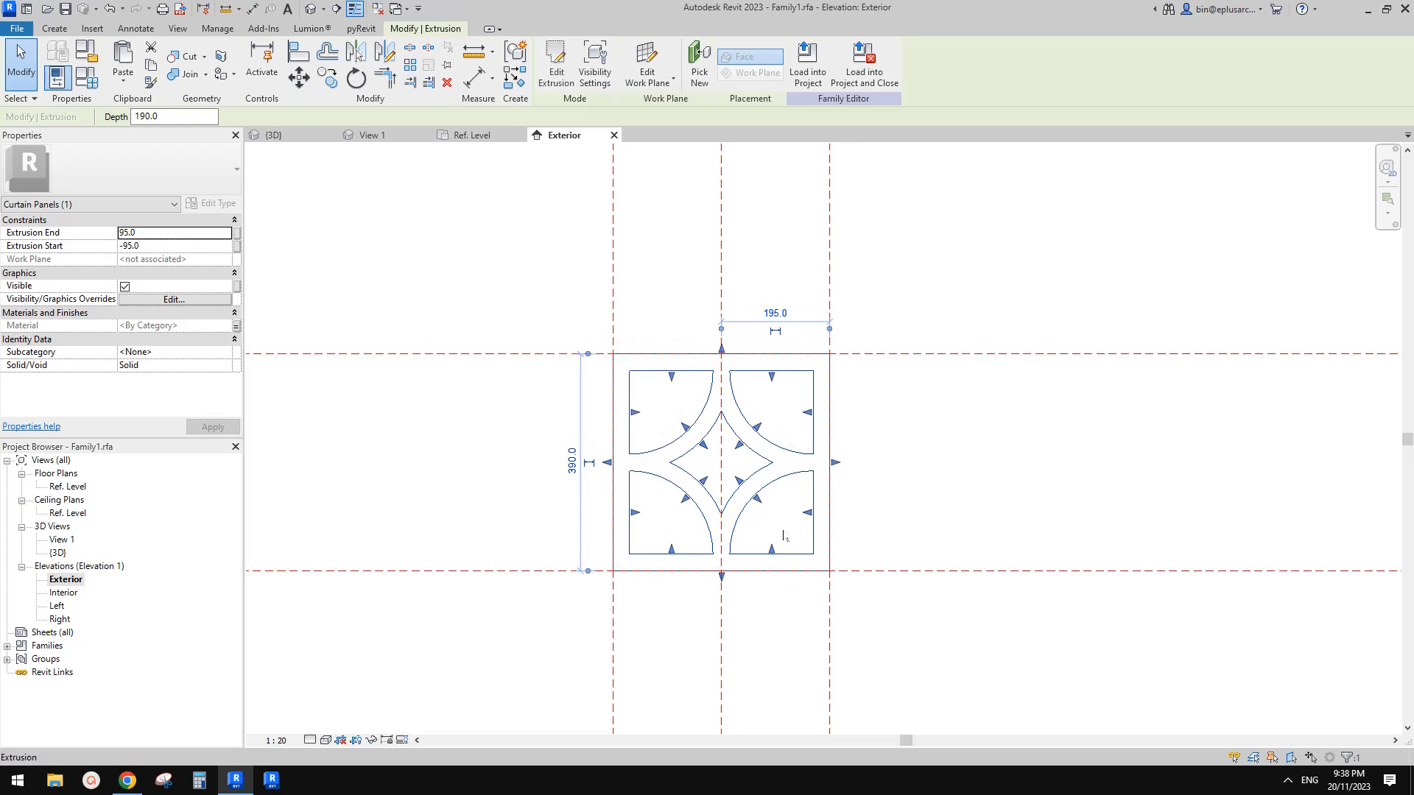
click(918, 376)
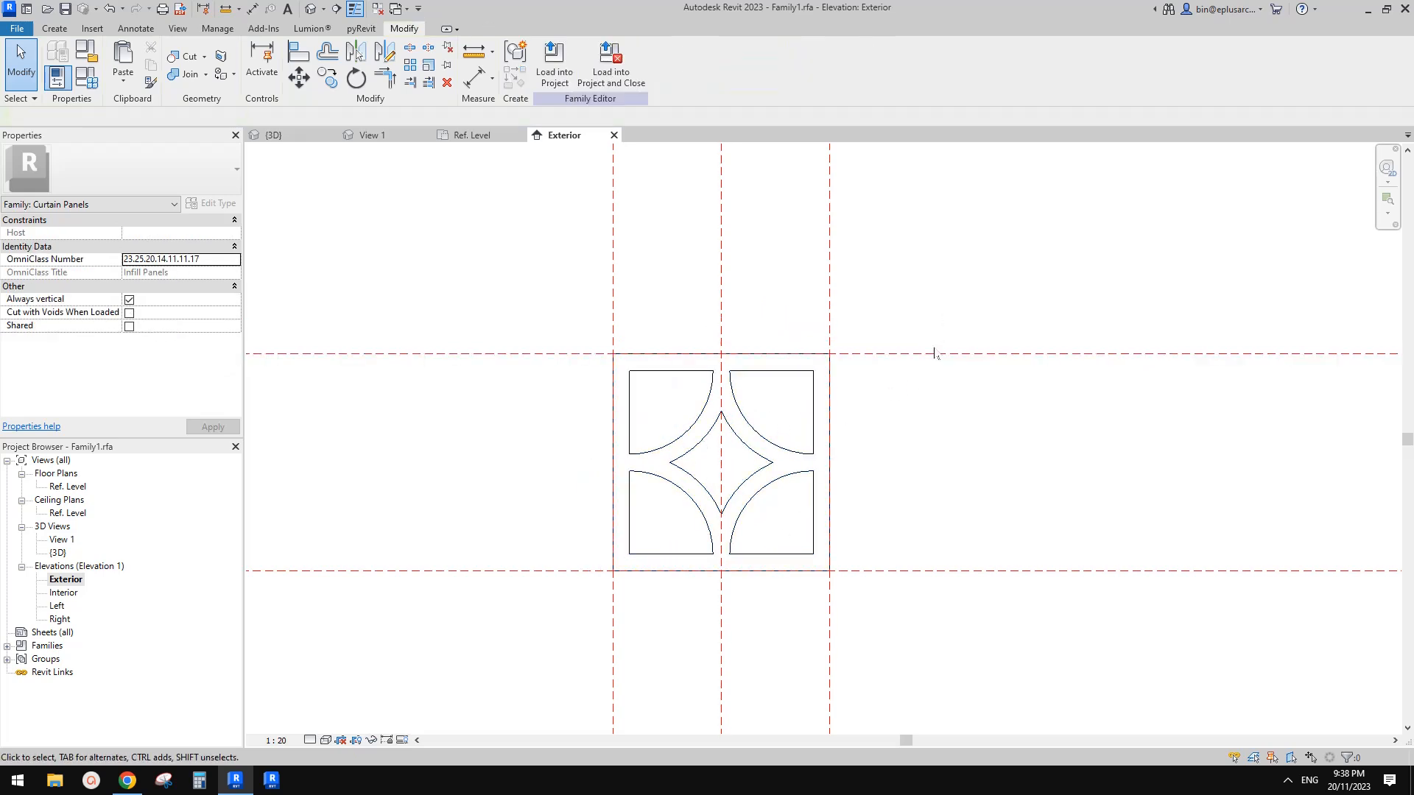
middle_drag(691, 388, 692, 383)
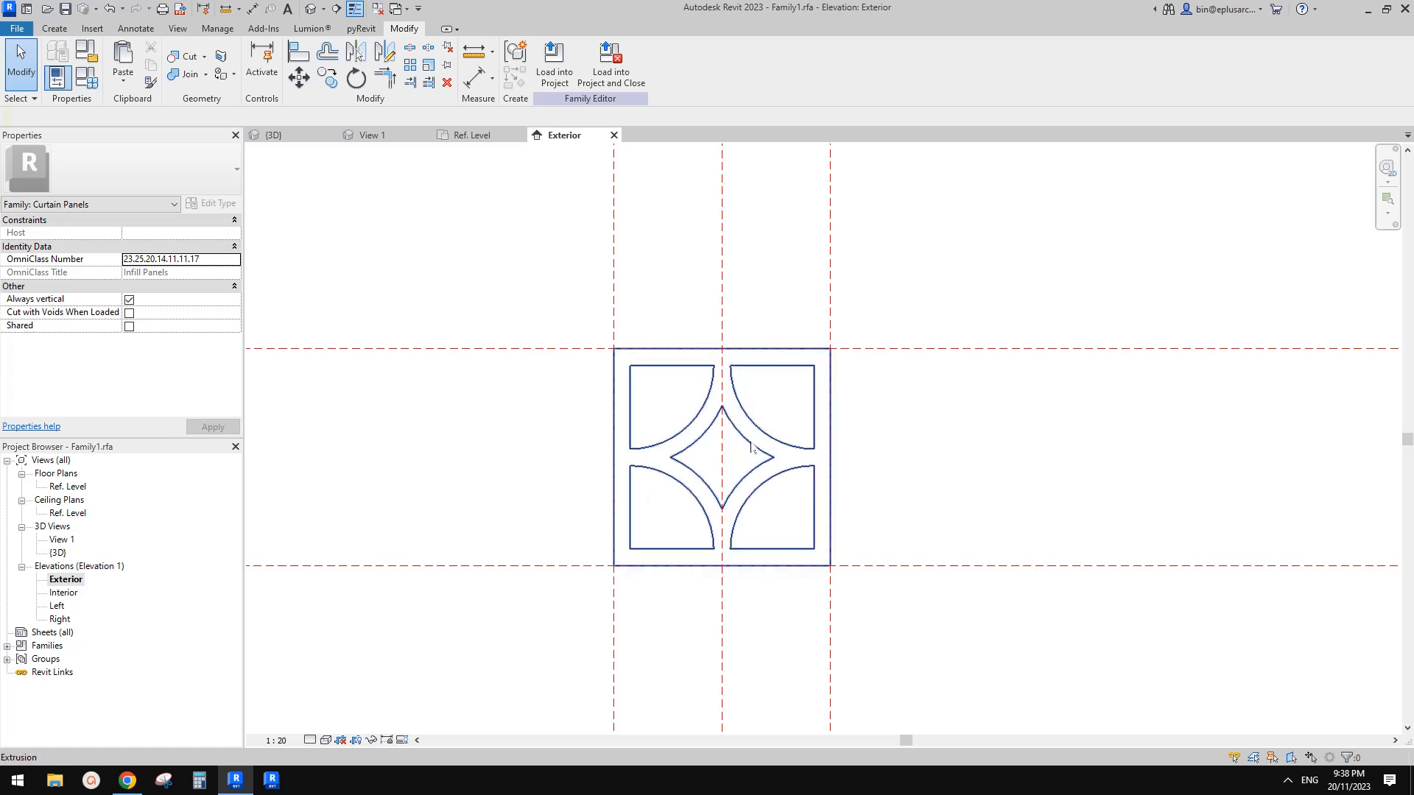
scroll(757, 447, up, 2)
drag(912, 319, 925, 344)
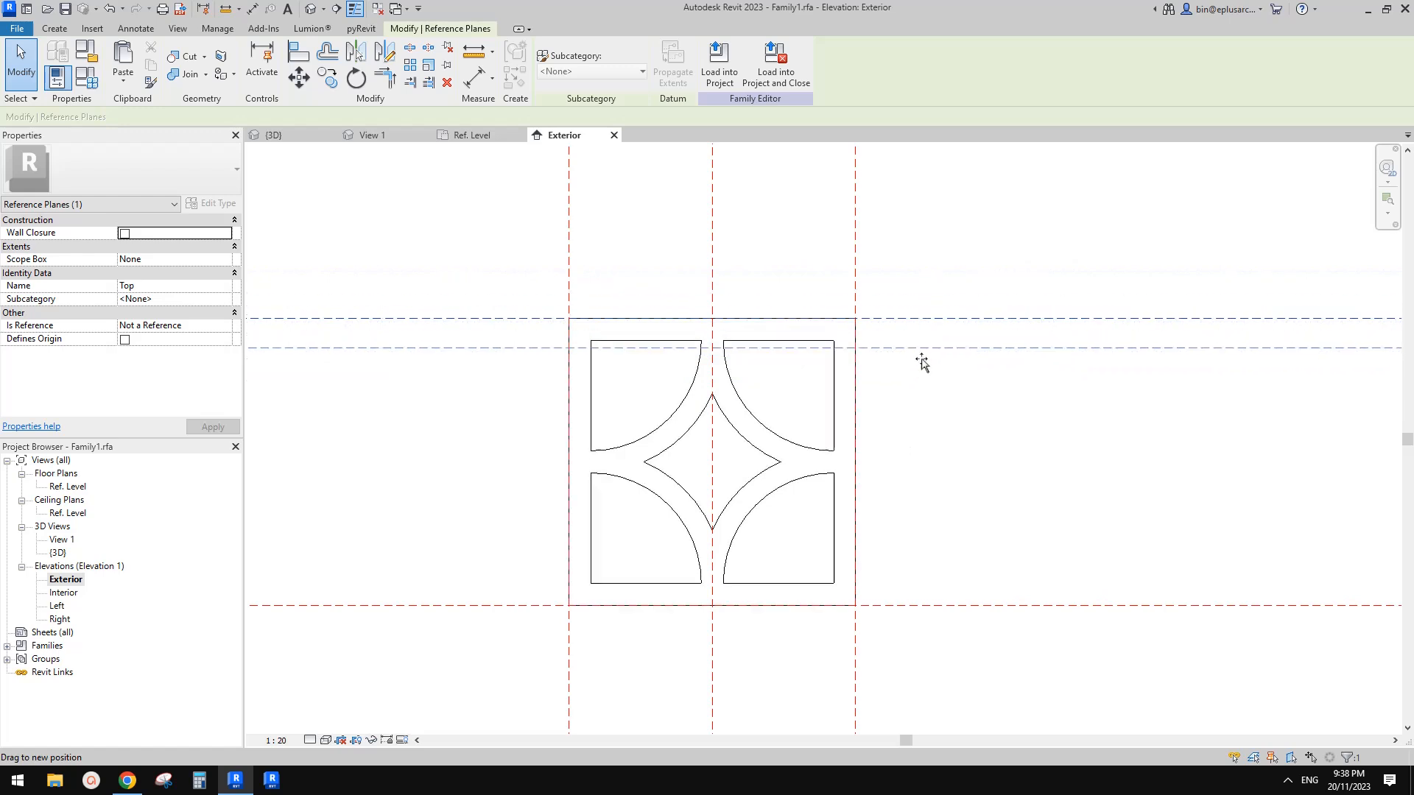
key(Escape)
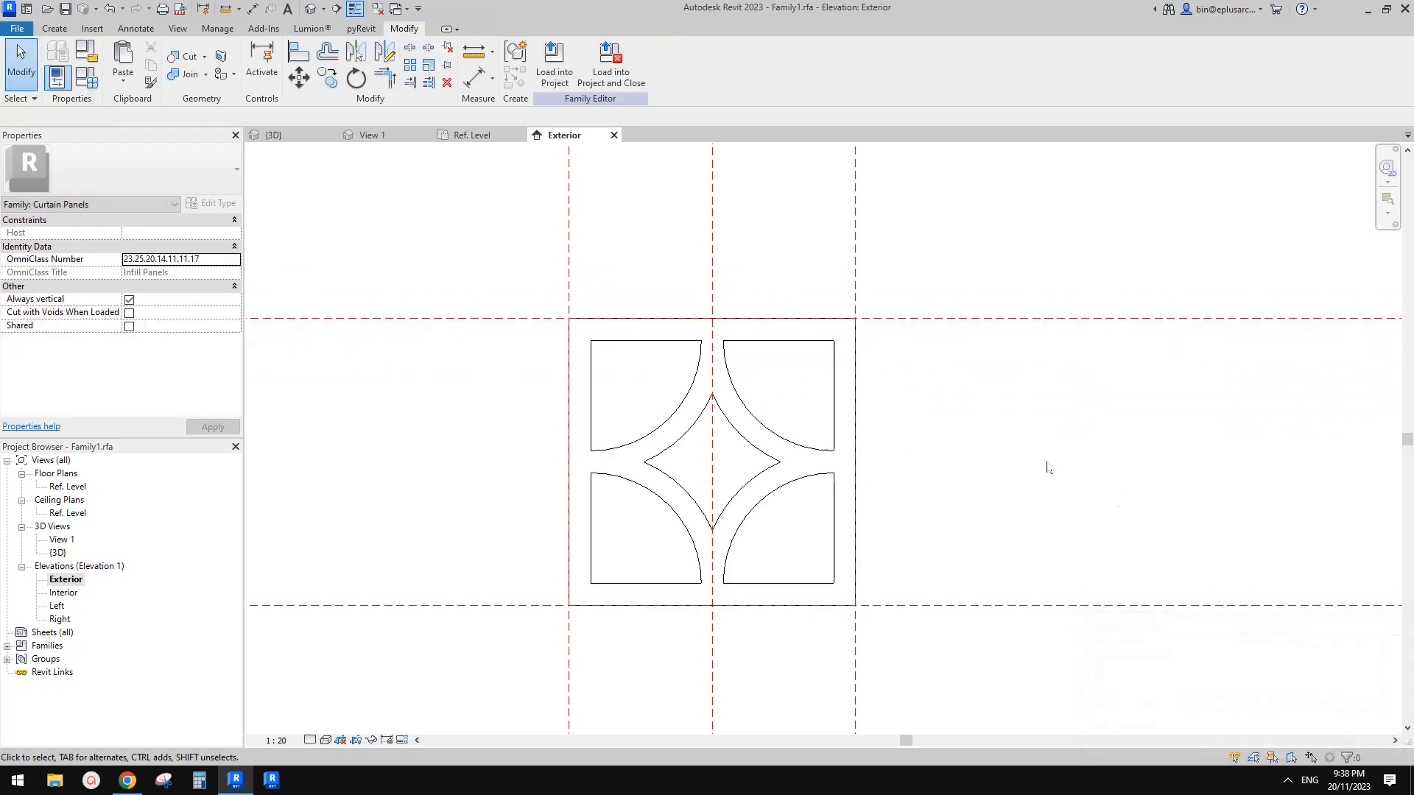
Open the block extrusion's sketch for editing
click(760, 351)
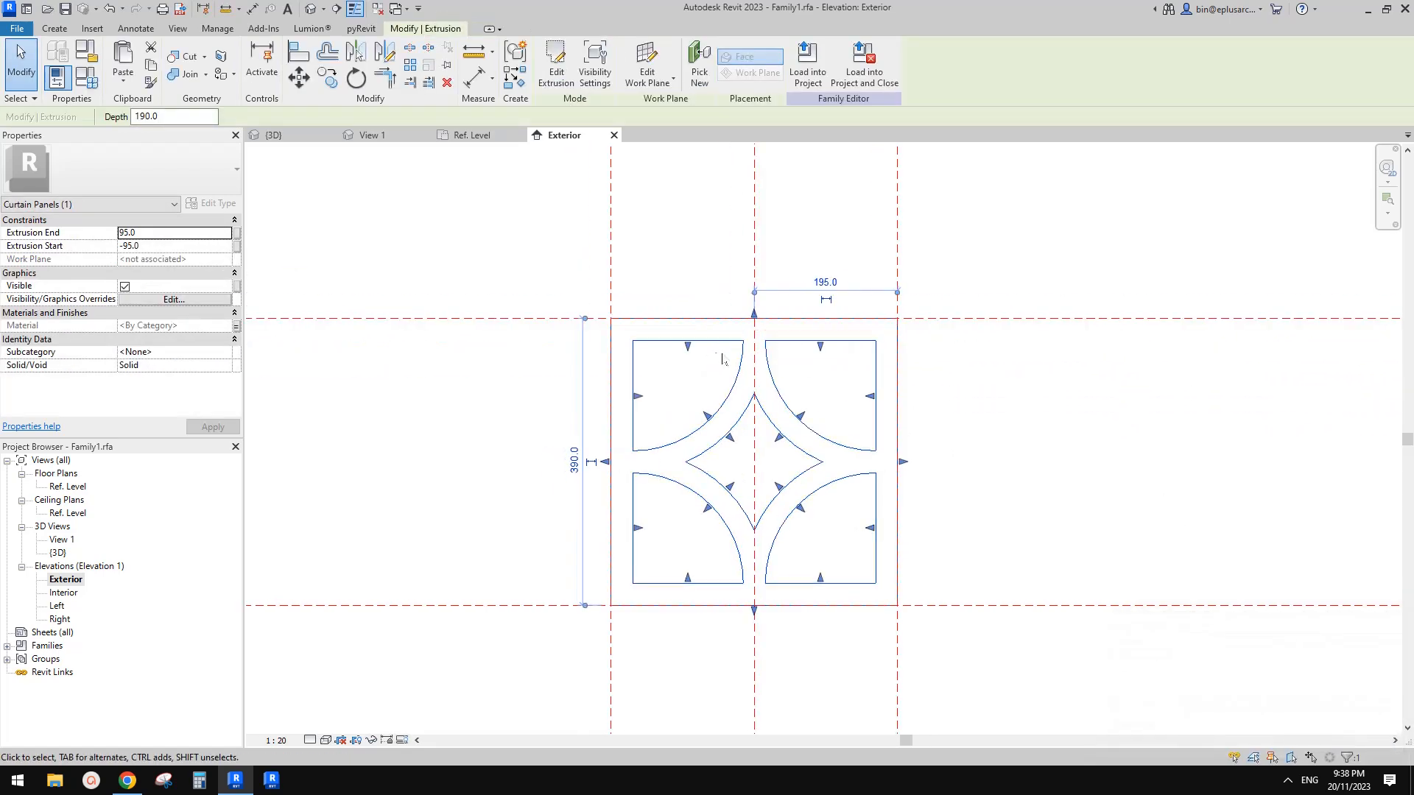
click(555, 72)
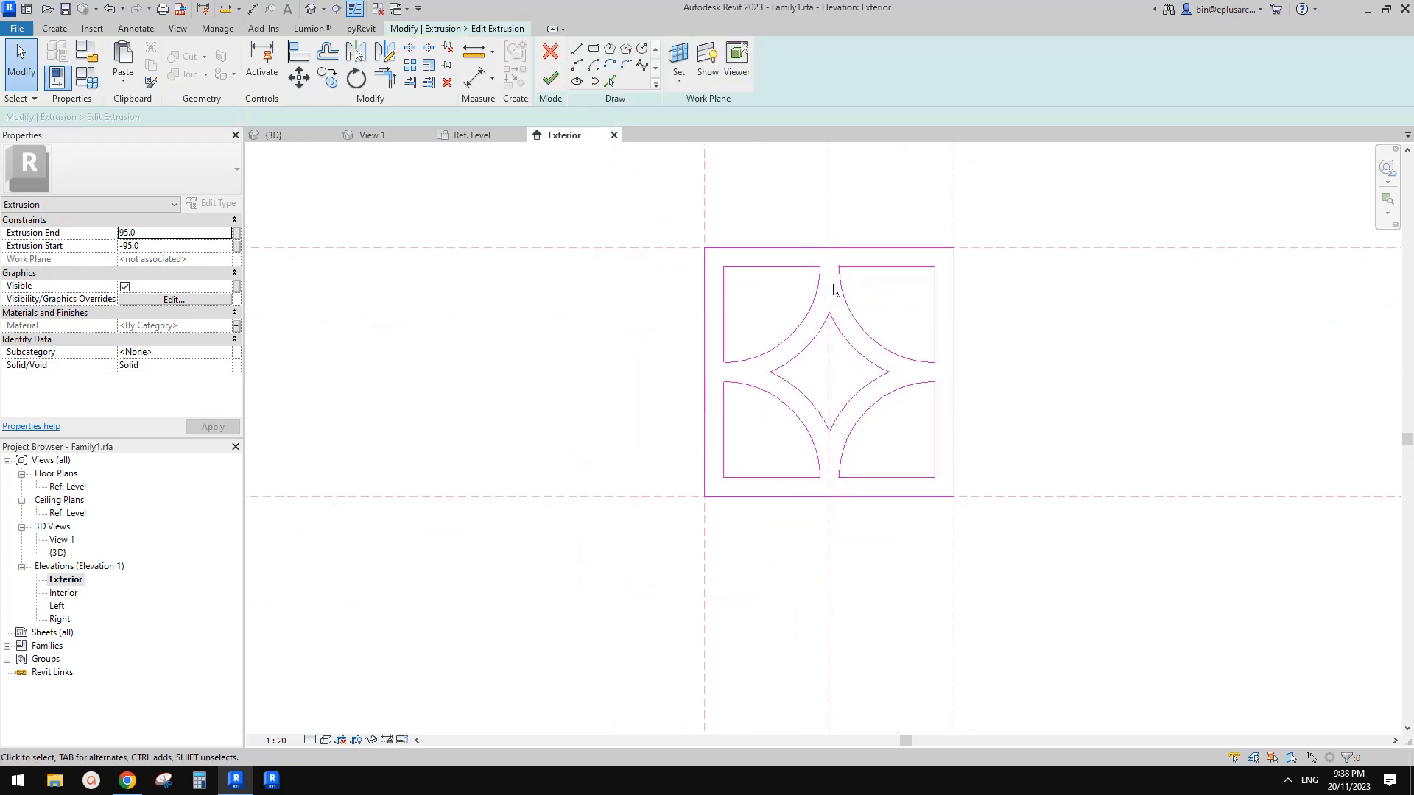
middle_drag(853, 301, 762, 344)
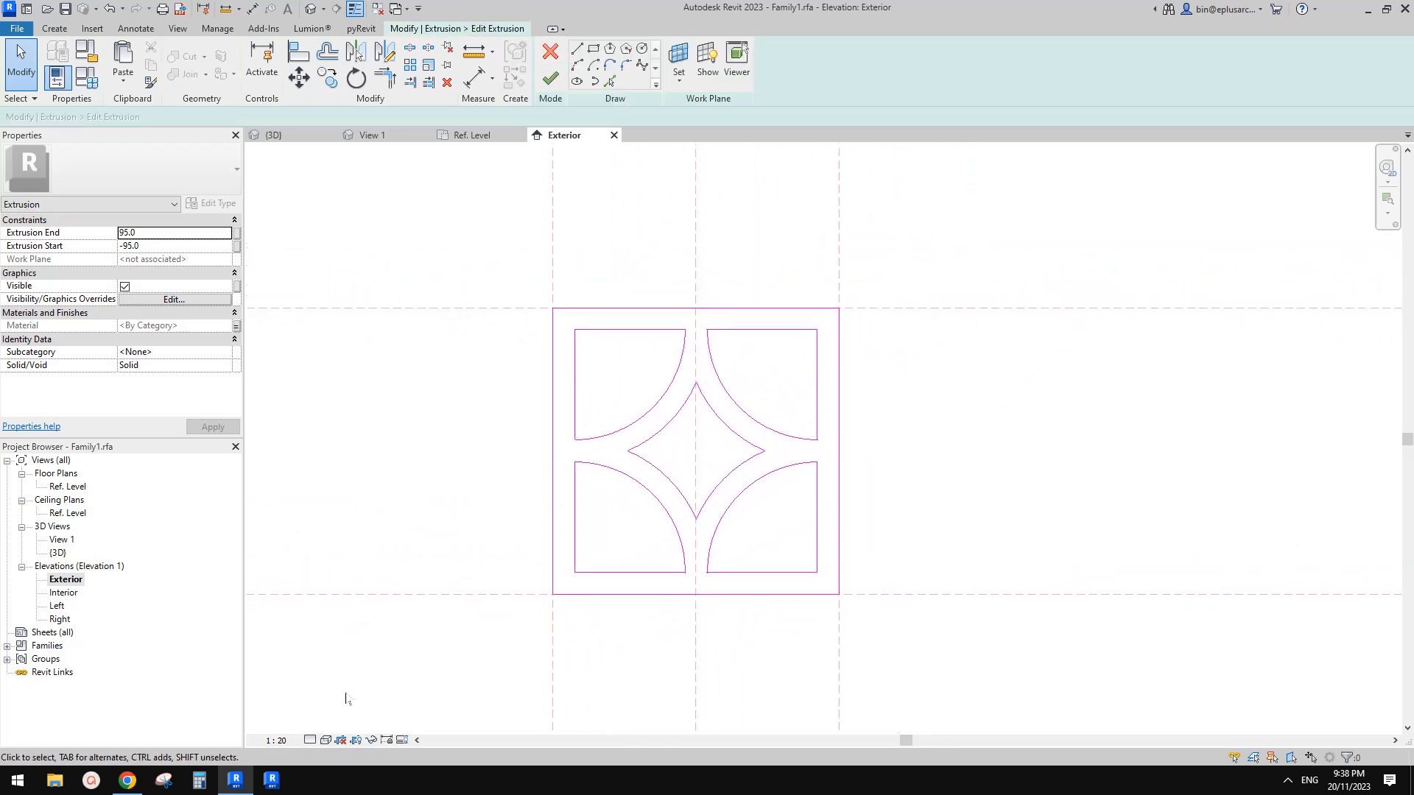
middle_drag(594, 580, 584, 581)
Turn off thin lines and set the Exterior elevation's view scale to 1:5
key(t)
key(l)
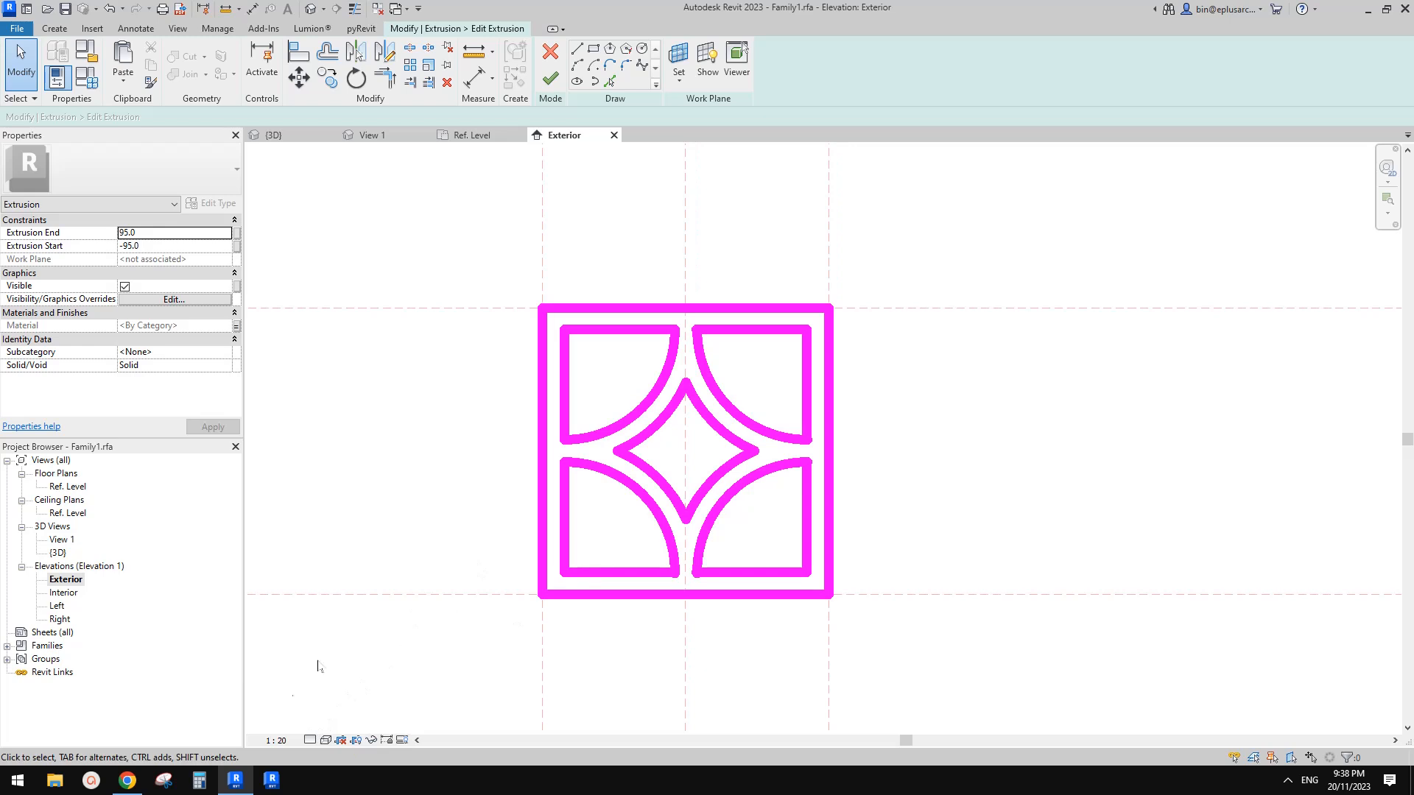
click(276, 740)
click(291, 561)
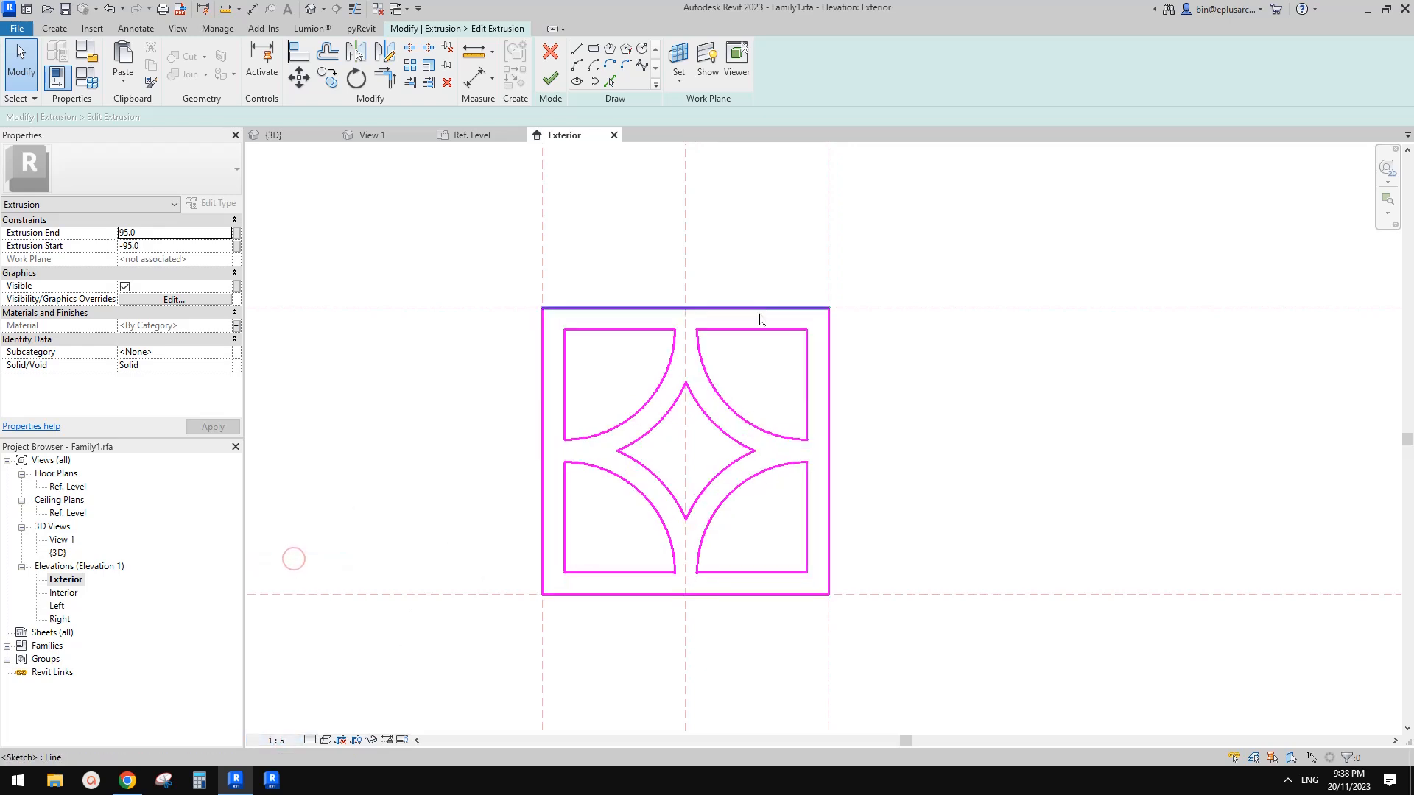
Turn on the visibility of Automatic Sketch Dimensions among the Exterior elevation's annotation categories
scroll(740, 372, up, 1)
key(v)
key(g)
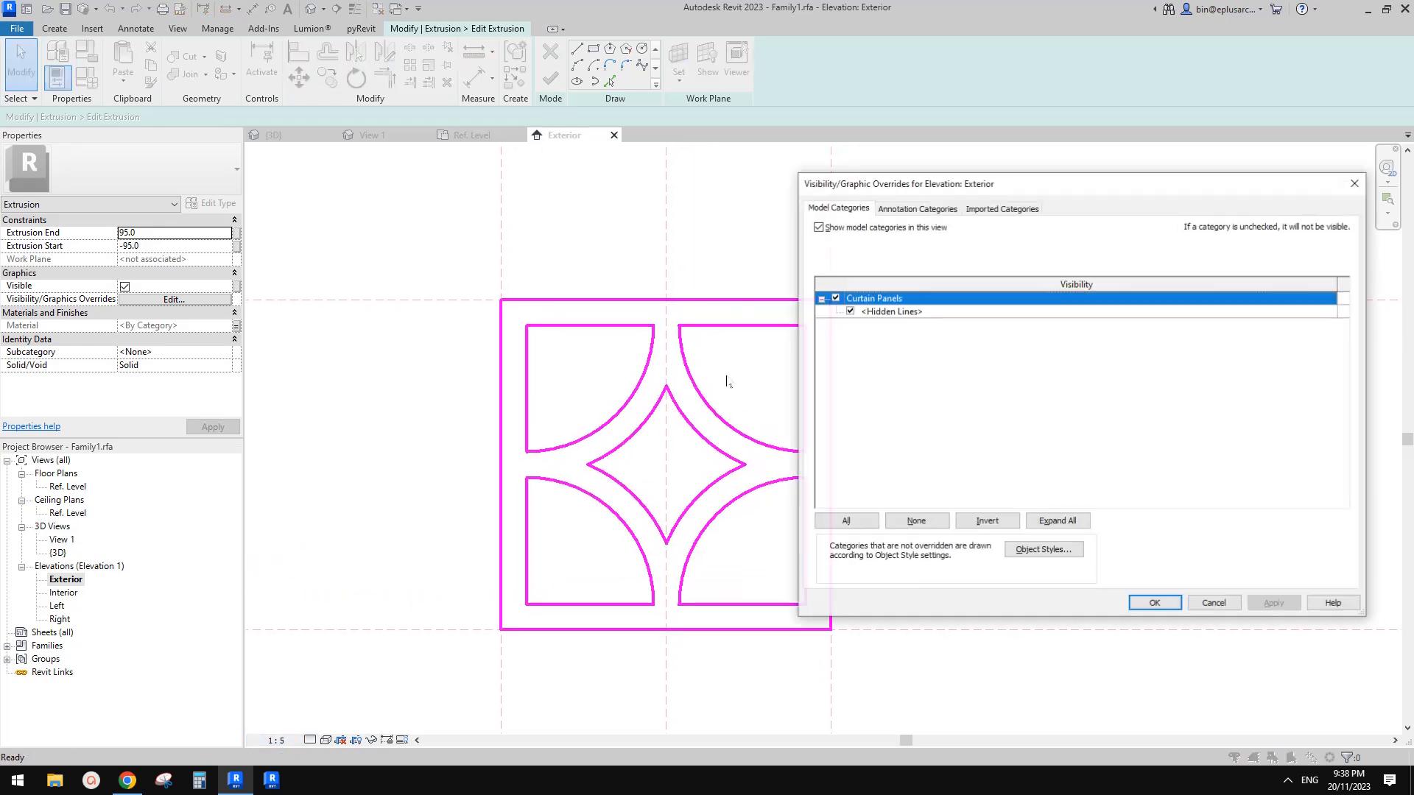
click(900, 209)
click(851, 312)
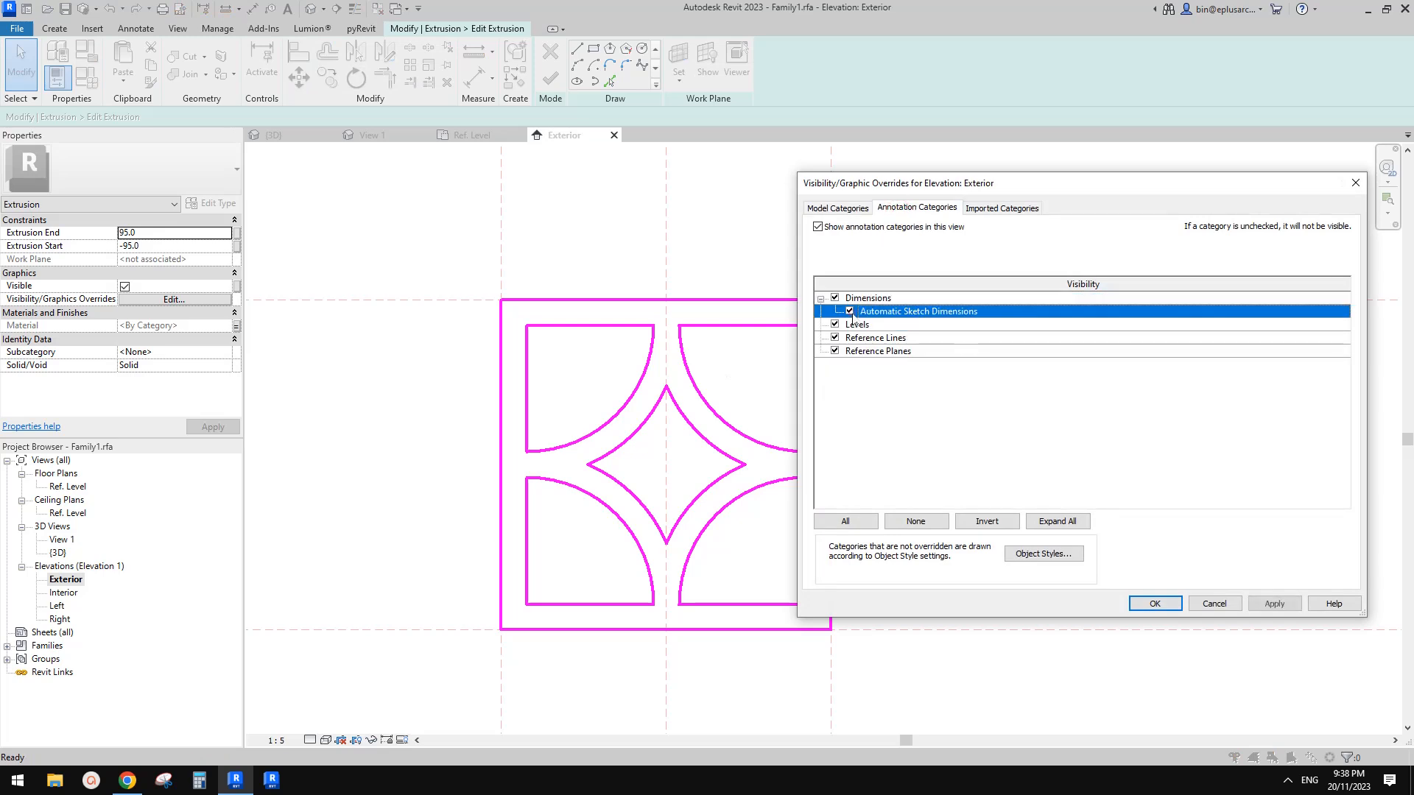
click(1154, 604)
scroll(859, 315, down, 3)
middle_drag(926, 517, 927, 518)
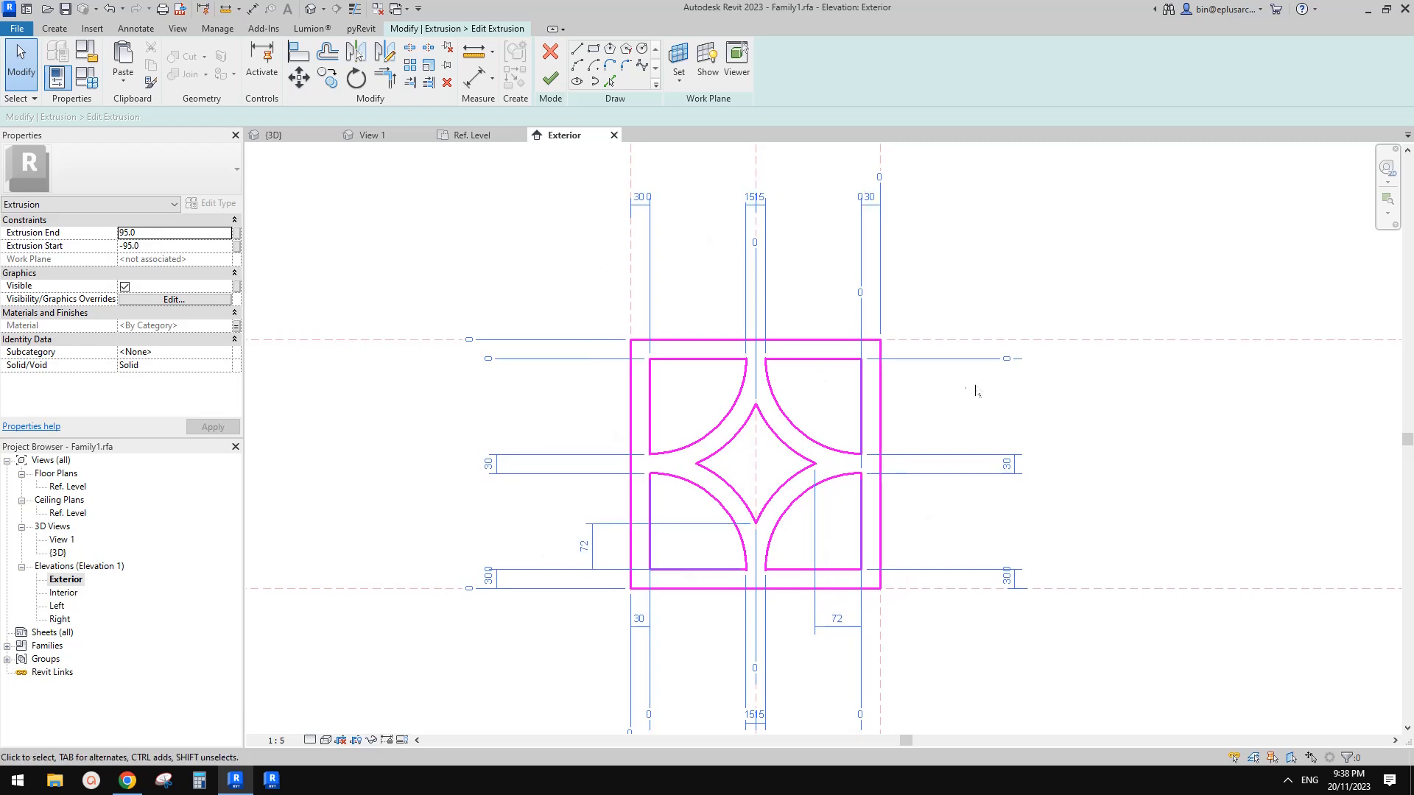
scroll(939, 381, down, 5)
scroll(782, 600, up, 6)
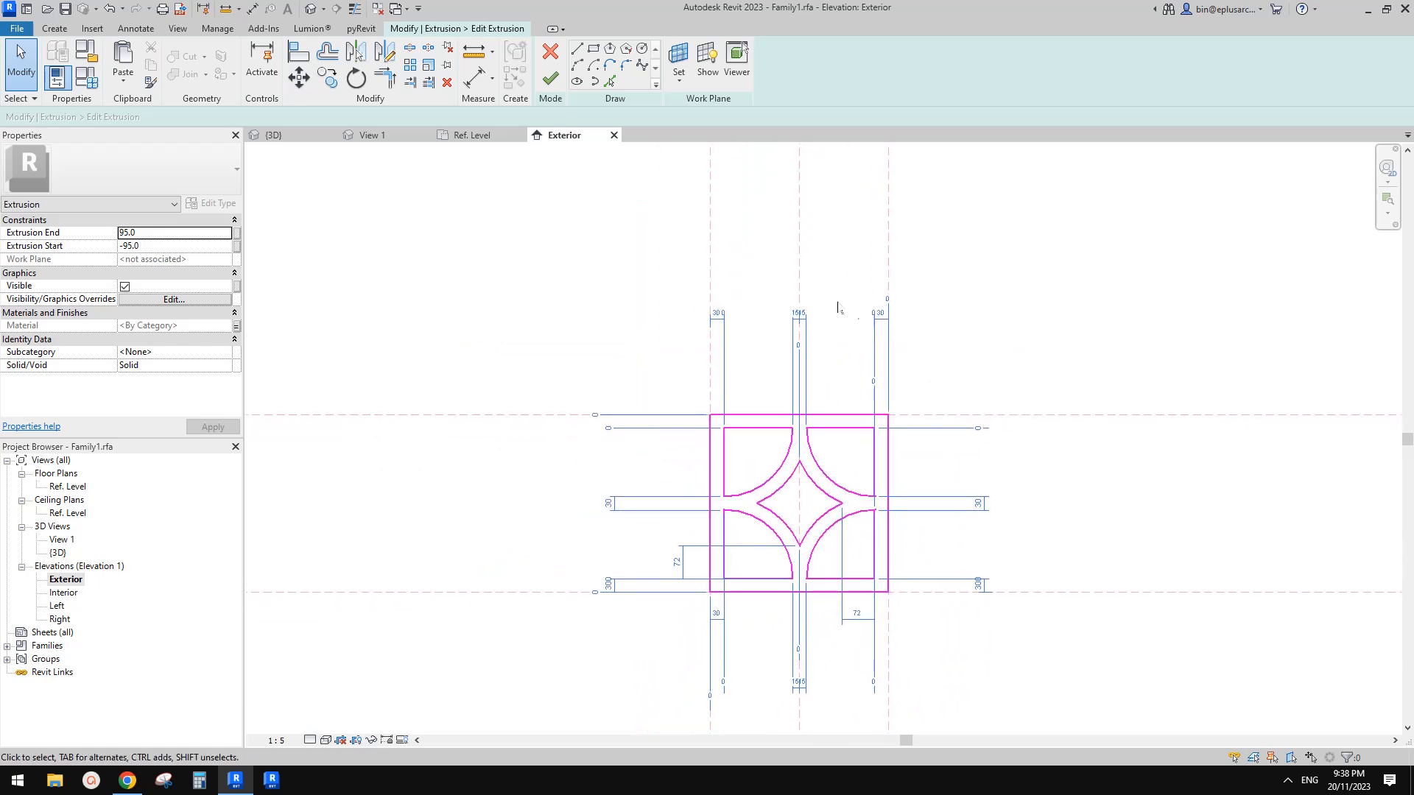
scroll(838, 420, up, 1)
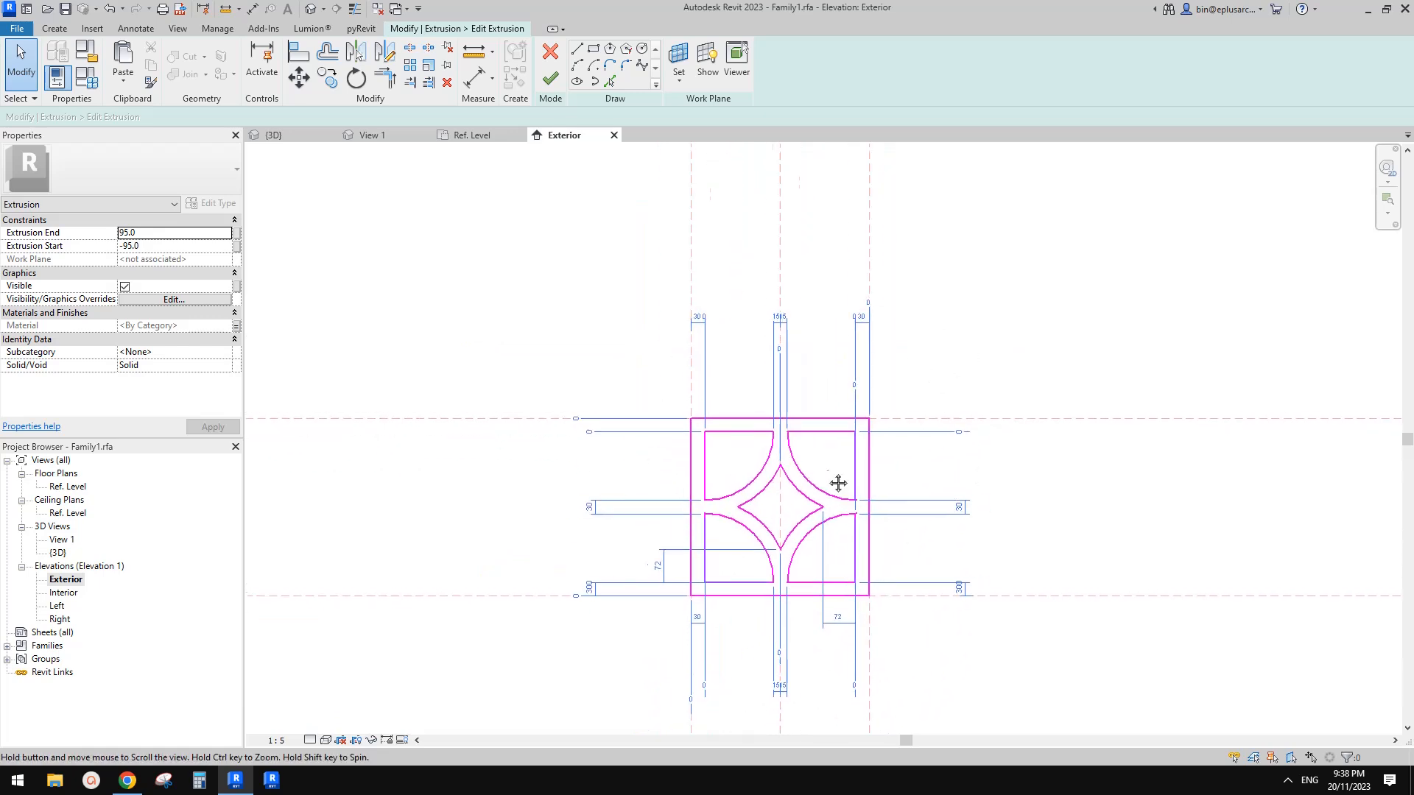
Align the block sketch's outer top line to the Top reference plane and lock it
middle_drag(838, 420, 833, 395)
key(l)
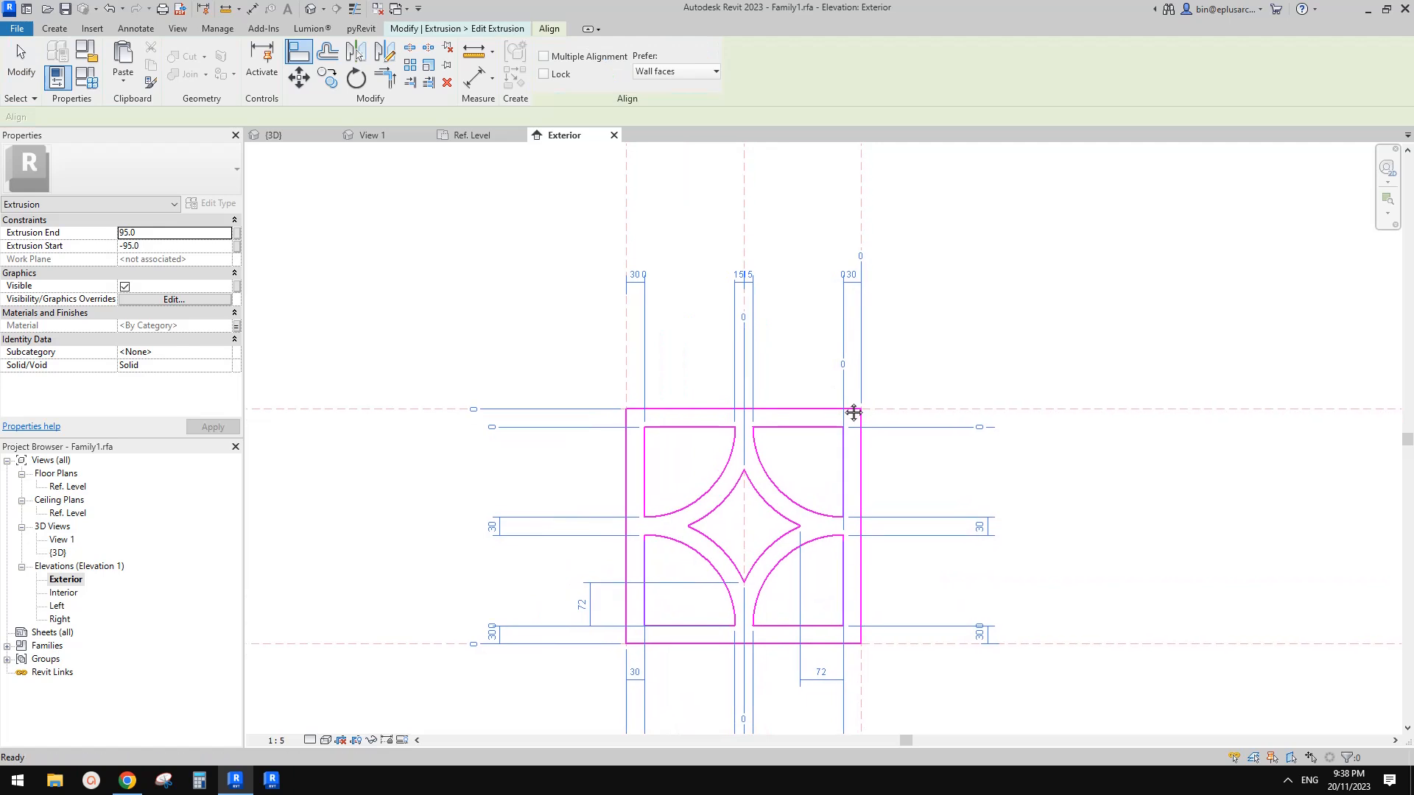
click(507, 30)
click(546, 30)
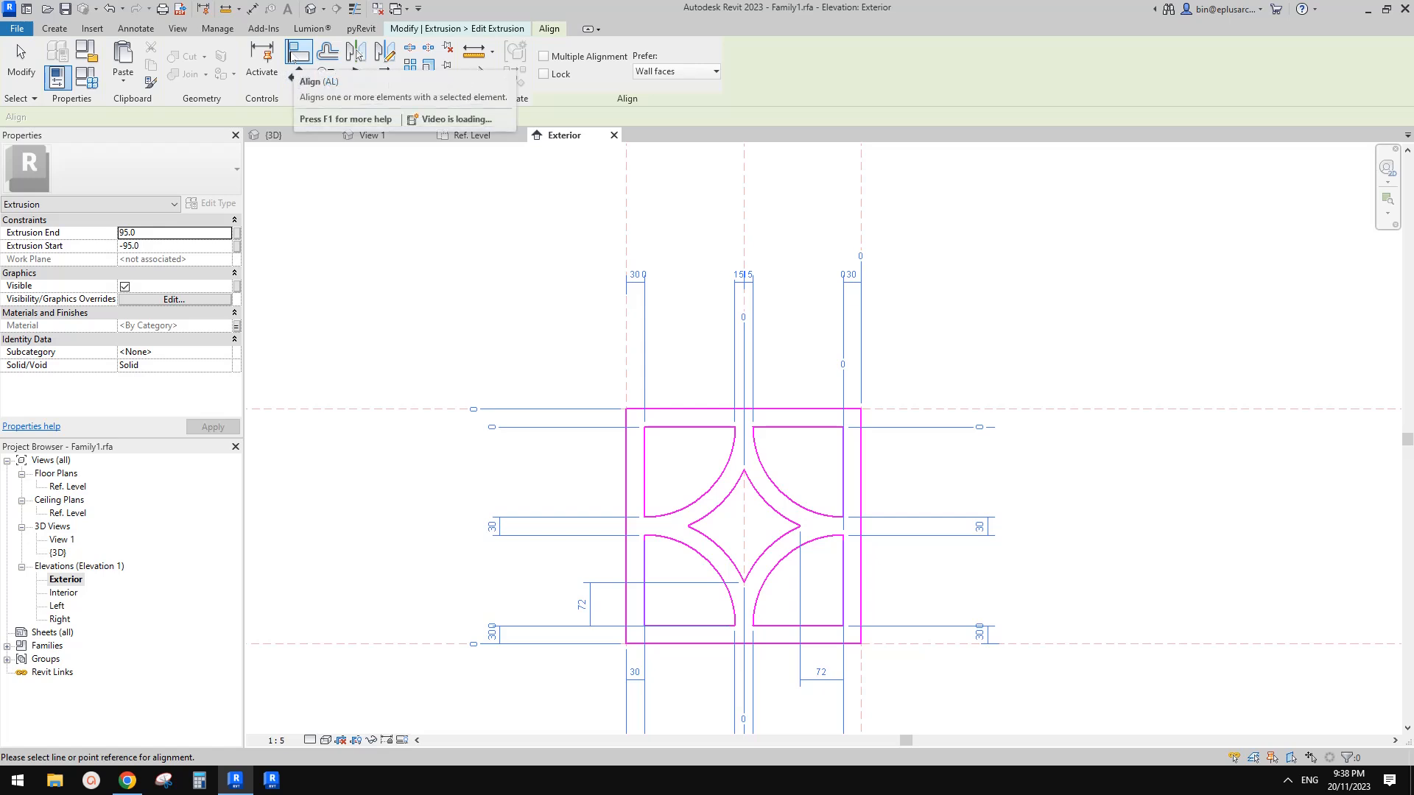
middle_drag(977, 402, 979, 377)
click(1063, 383)
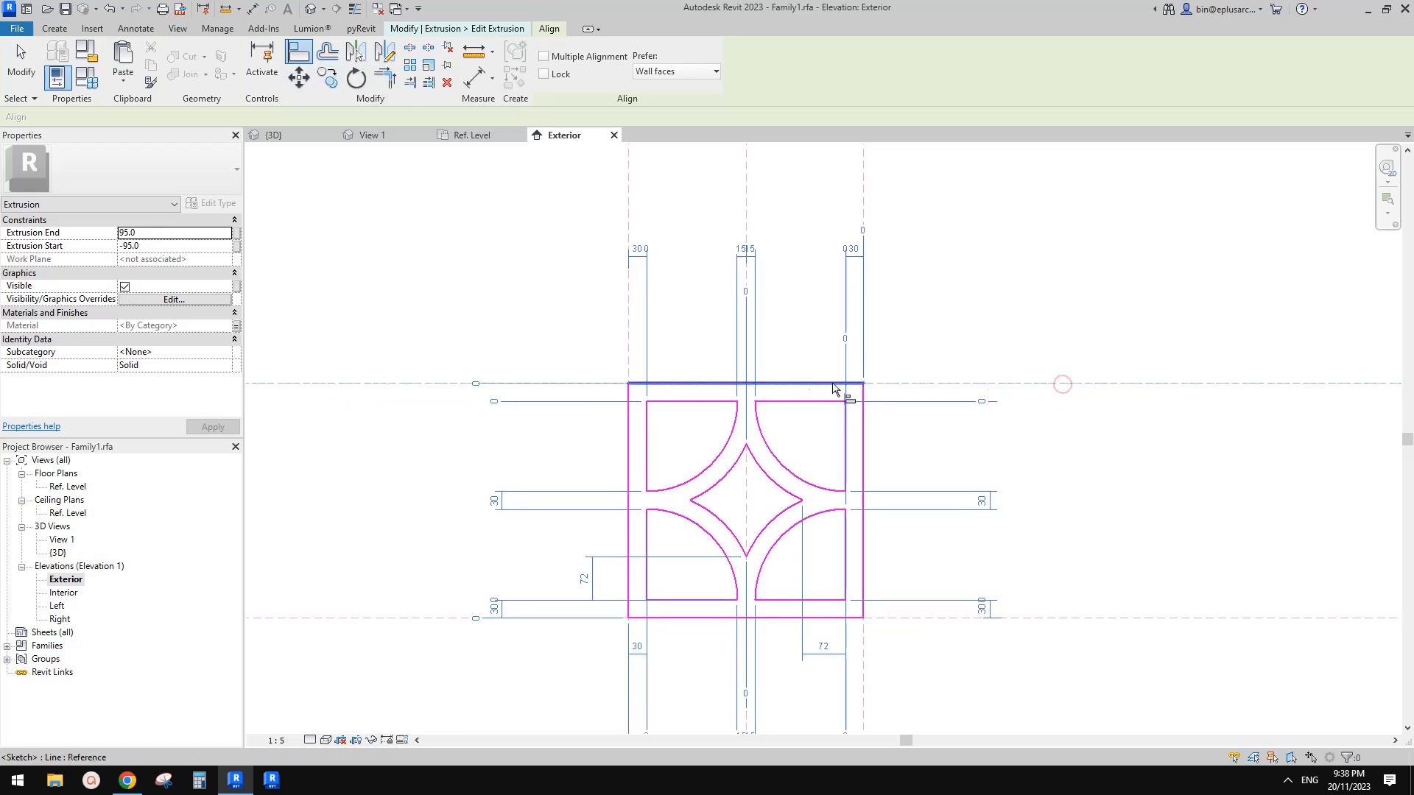
click(799, 382)
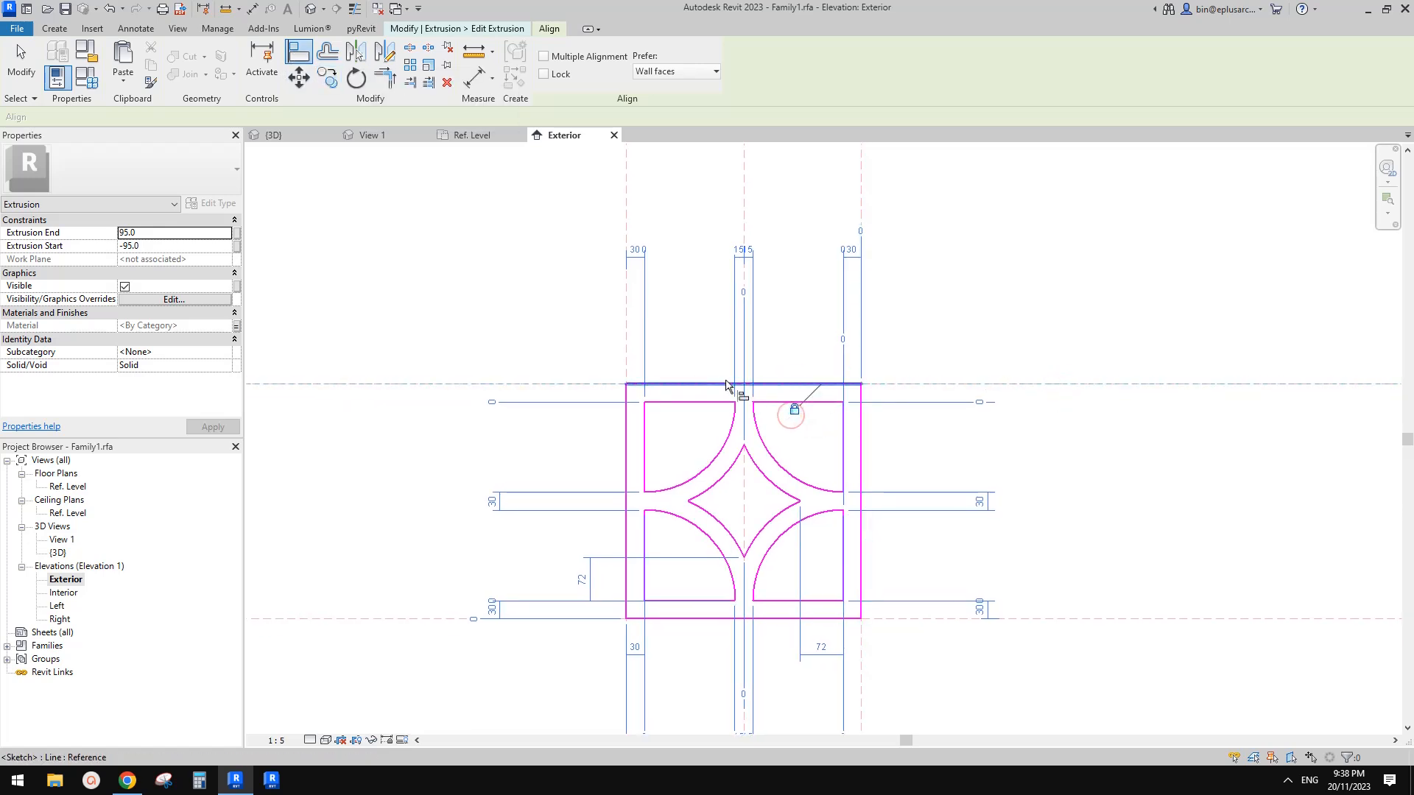
Align the sketch's outer left, bottom and right lines to their matching reference planes and lock each one
click(626, 309)
click(628, 425)
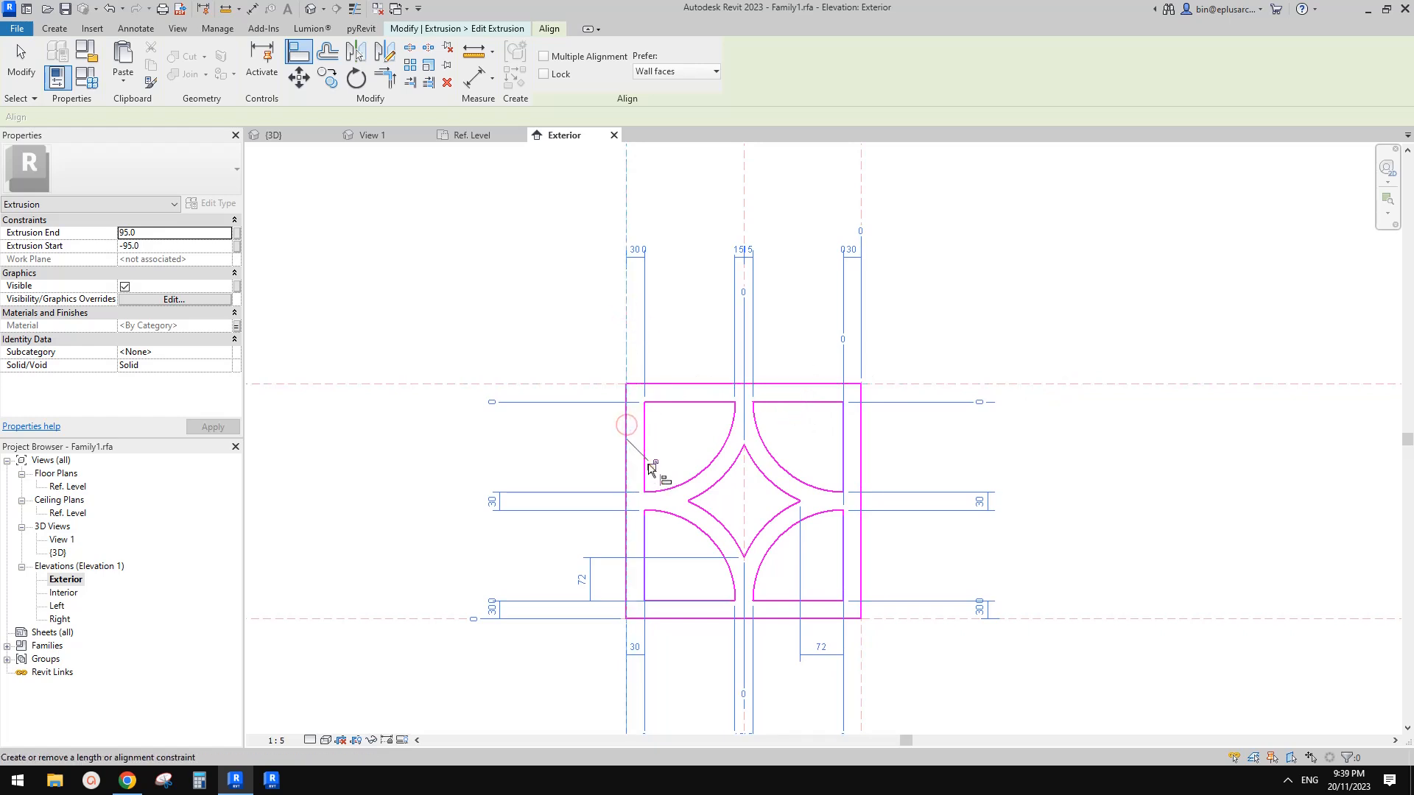
click(1034, 618)
click(839, 622)
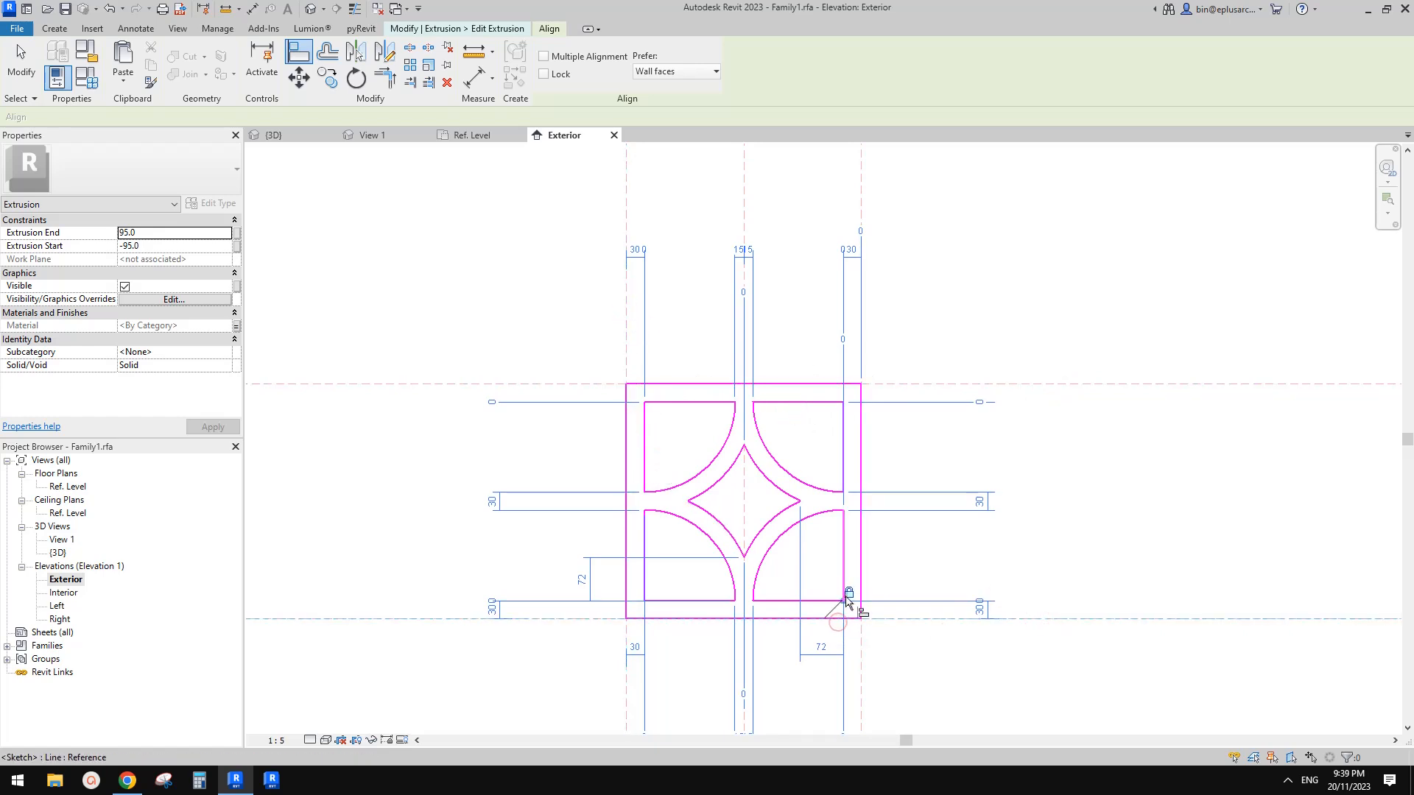
click(861, 324)
click(864, 433)
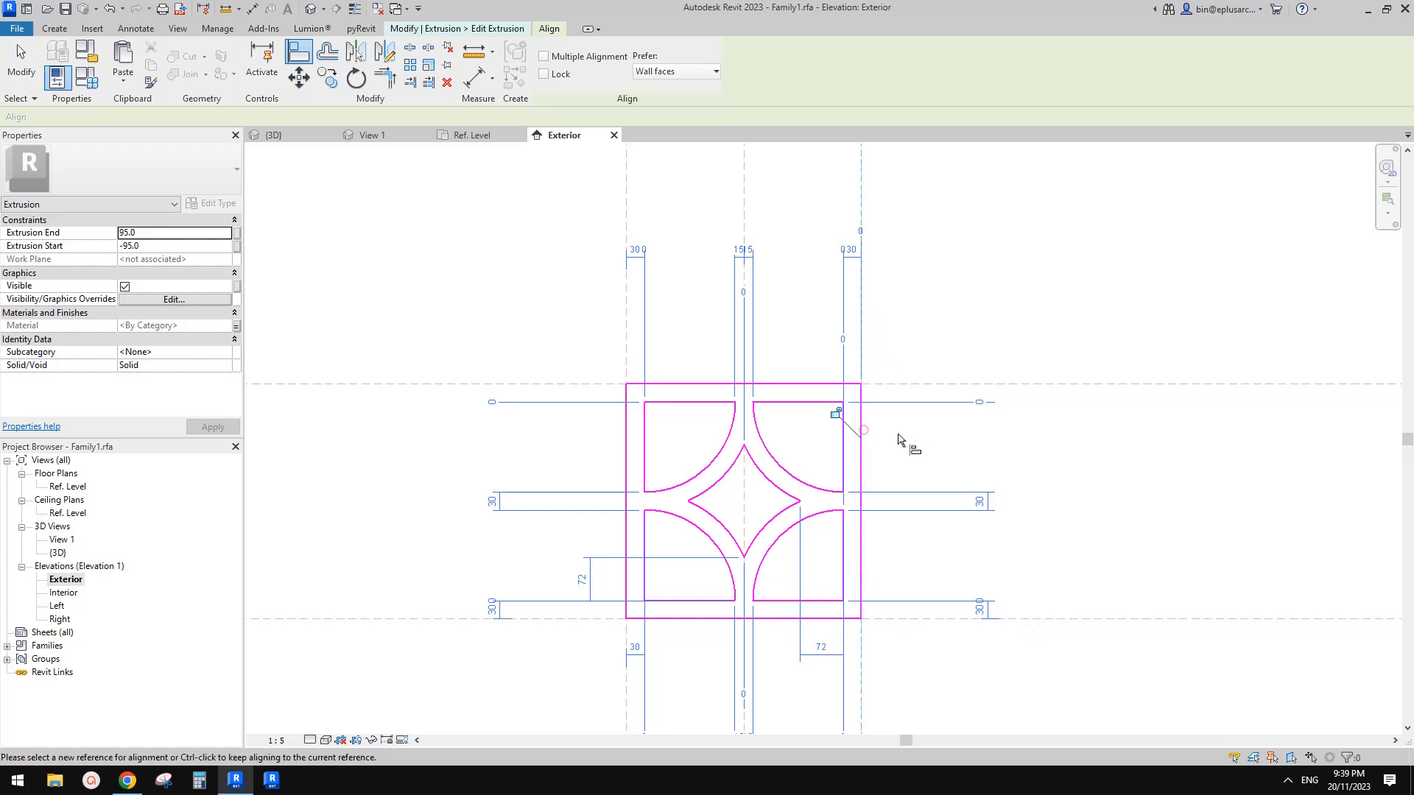
Dimension the vertical offset between the upper-left opening's top line and the block's outer top edge
scroll(844, 419, down, 3)
scroll(859, 371, up, 4)
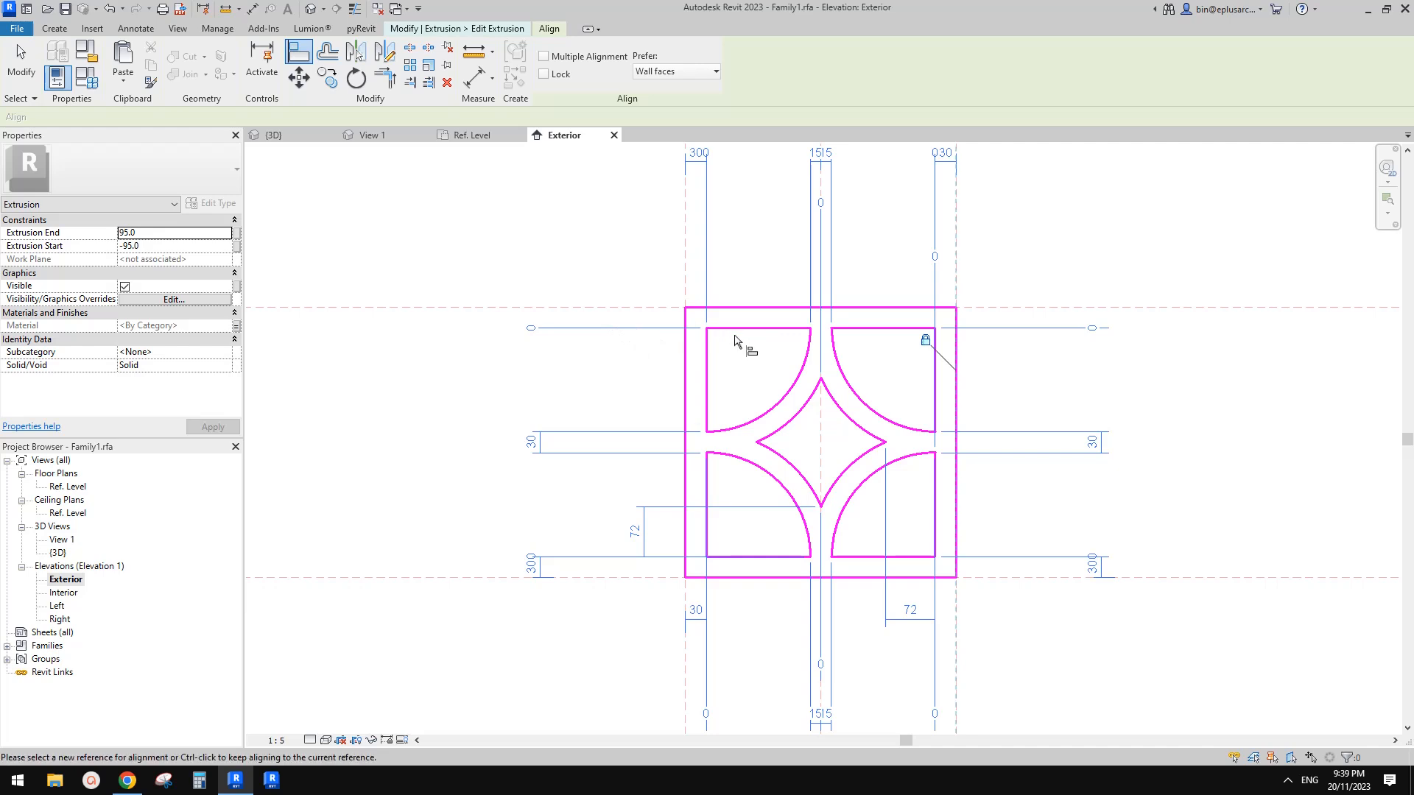
click(913, 328)
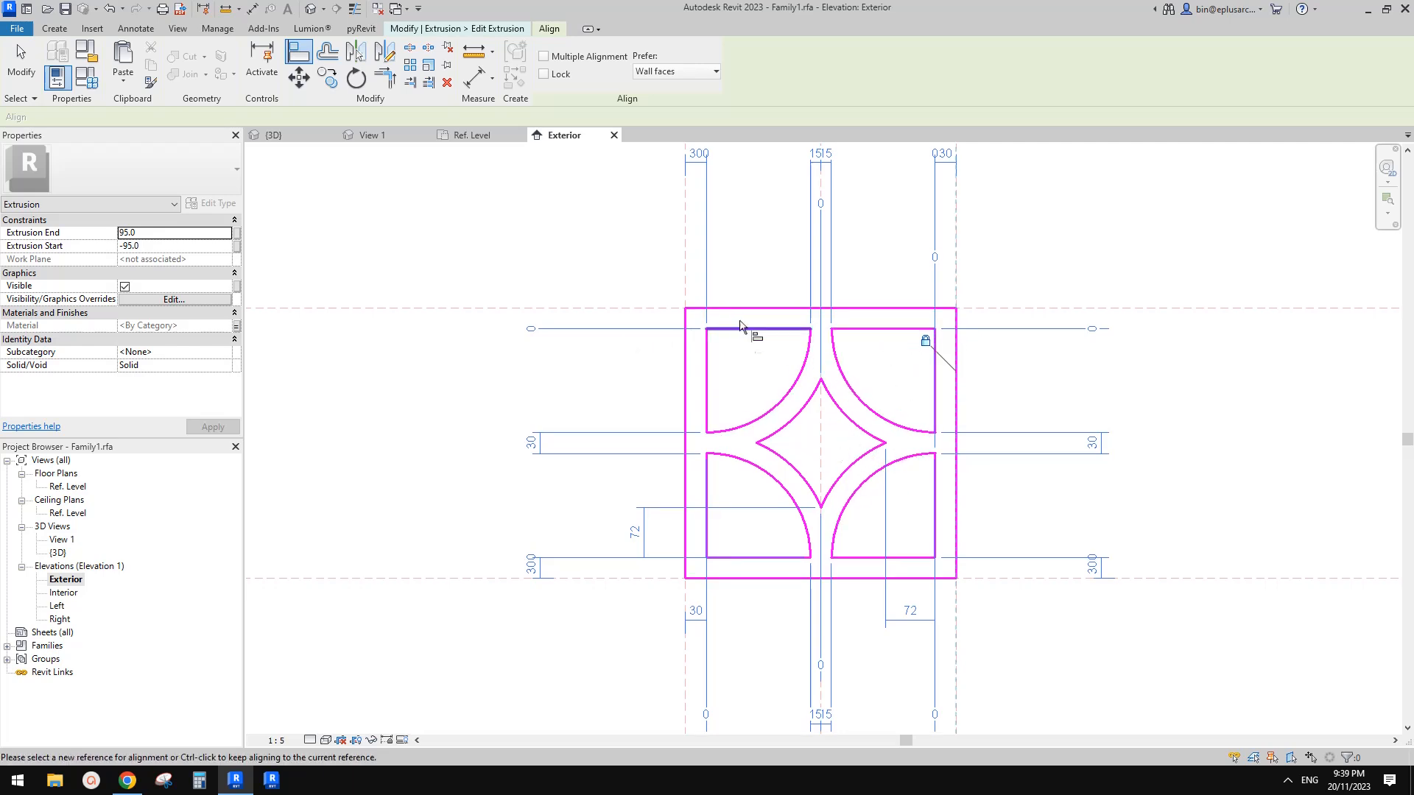
key(d)
key(i)
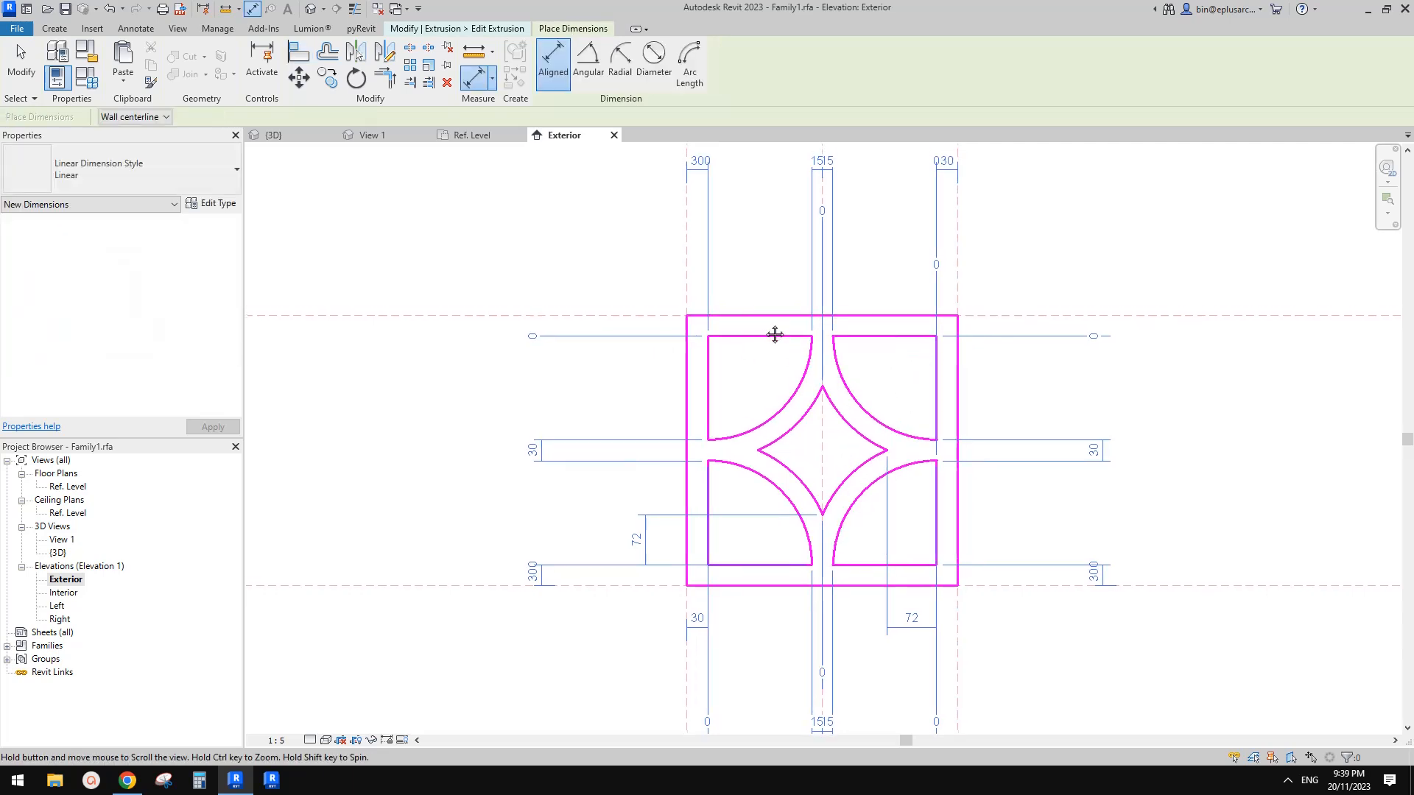
click(745, 352)
click(745, 319)
click(607, 380)
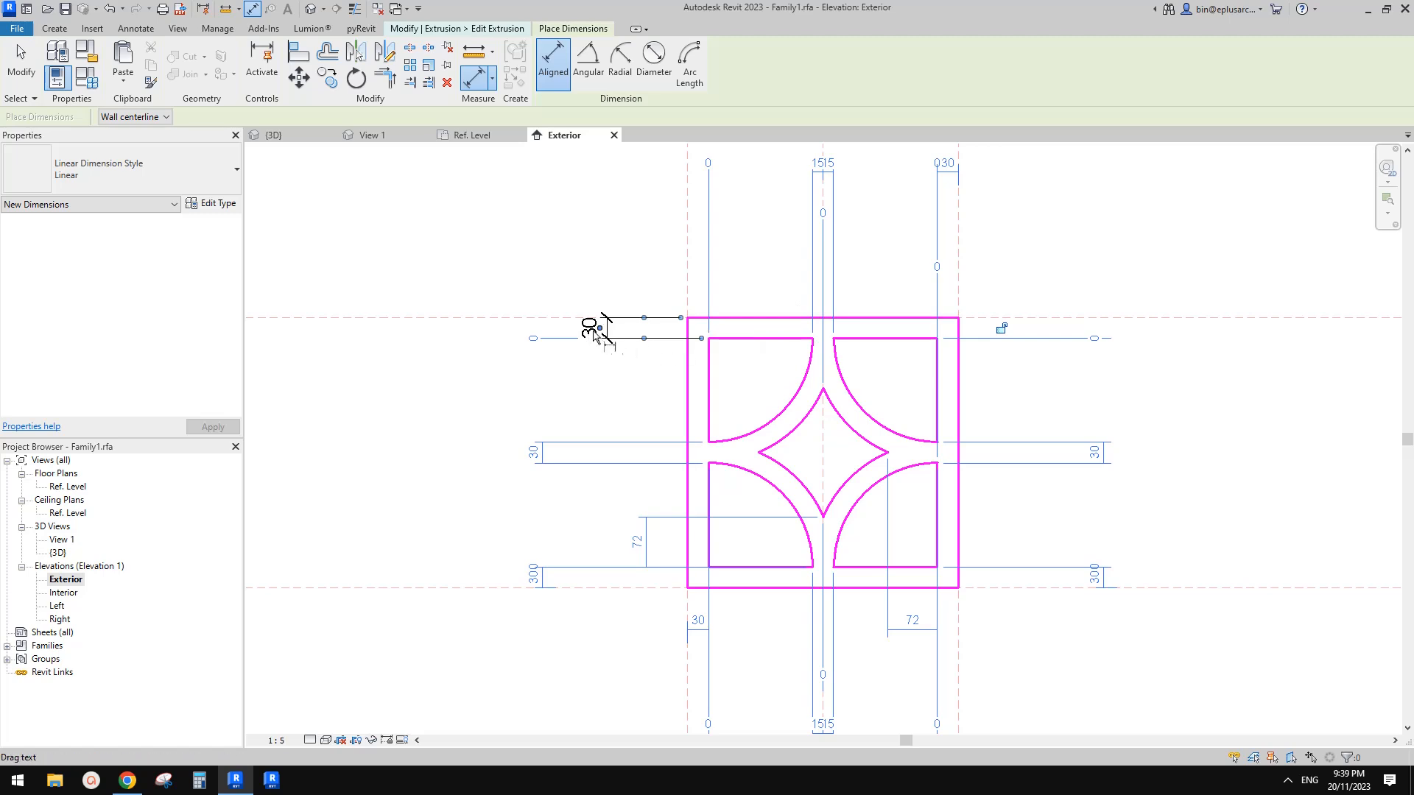
middle_drag(604, 339, 586, 339)
Dimension the upper-right opening's vertical and horizontal offsets from the block's outer top and right edges
click(916, 339)
click(934, 318)
middle_drag(1019, 366, 953, 354)
click(919, 336)
click(941, 339)
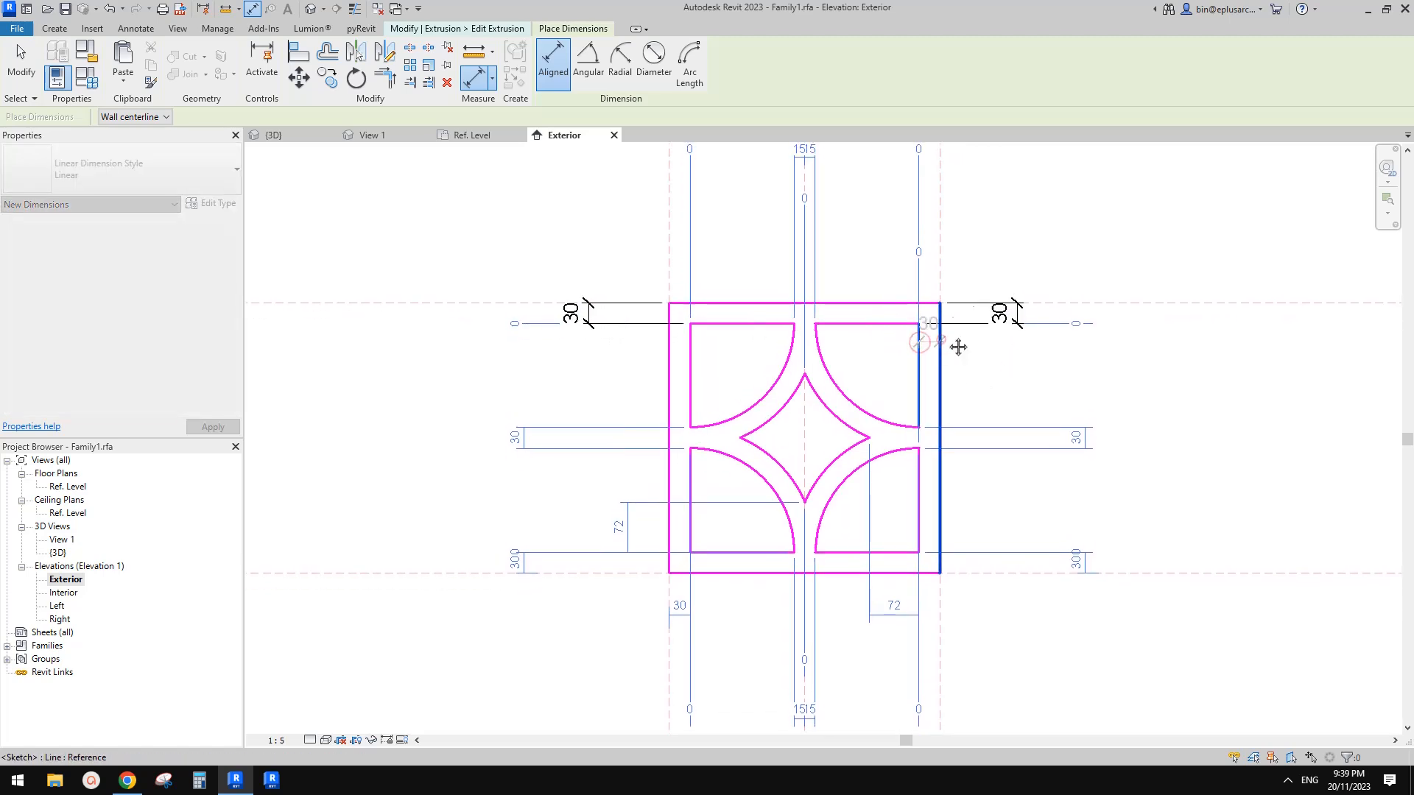
click(1005, 218)
Dimension the horizontal offsets of the lower-right, lower-left and upper-left openings from the block's outer side edges
click(922, 490)
click(938, 496)
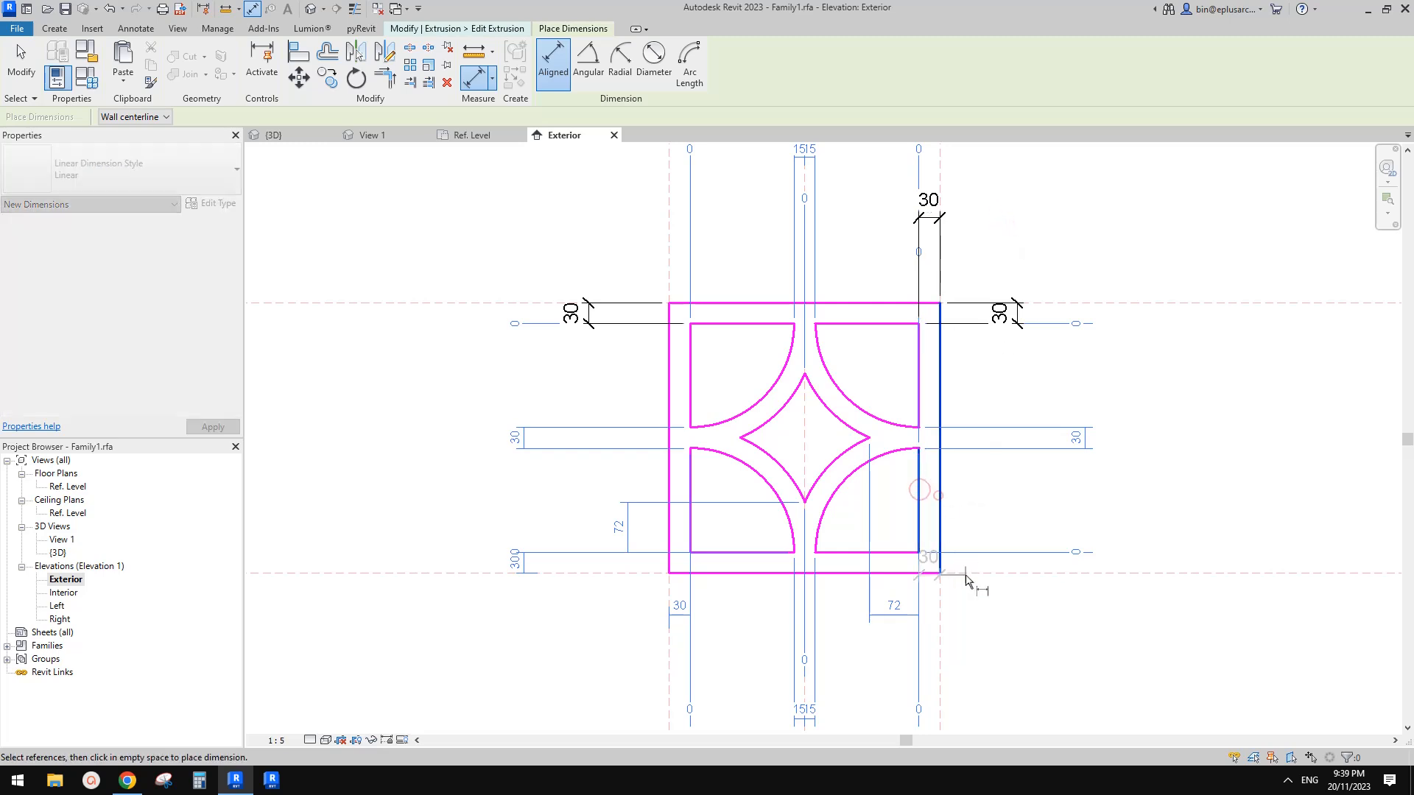
click(1019, 636)
click(690, 508)
click(669, 531)
click(720, 623)
click(692, 412)
click(670, 372)
click(642, 276)
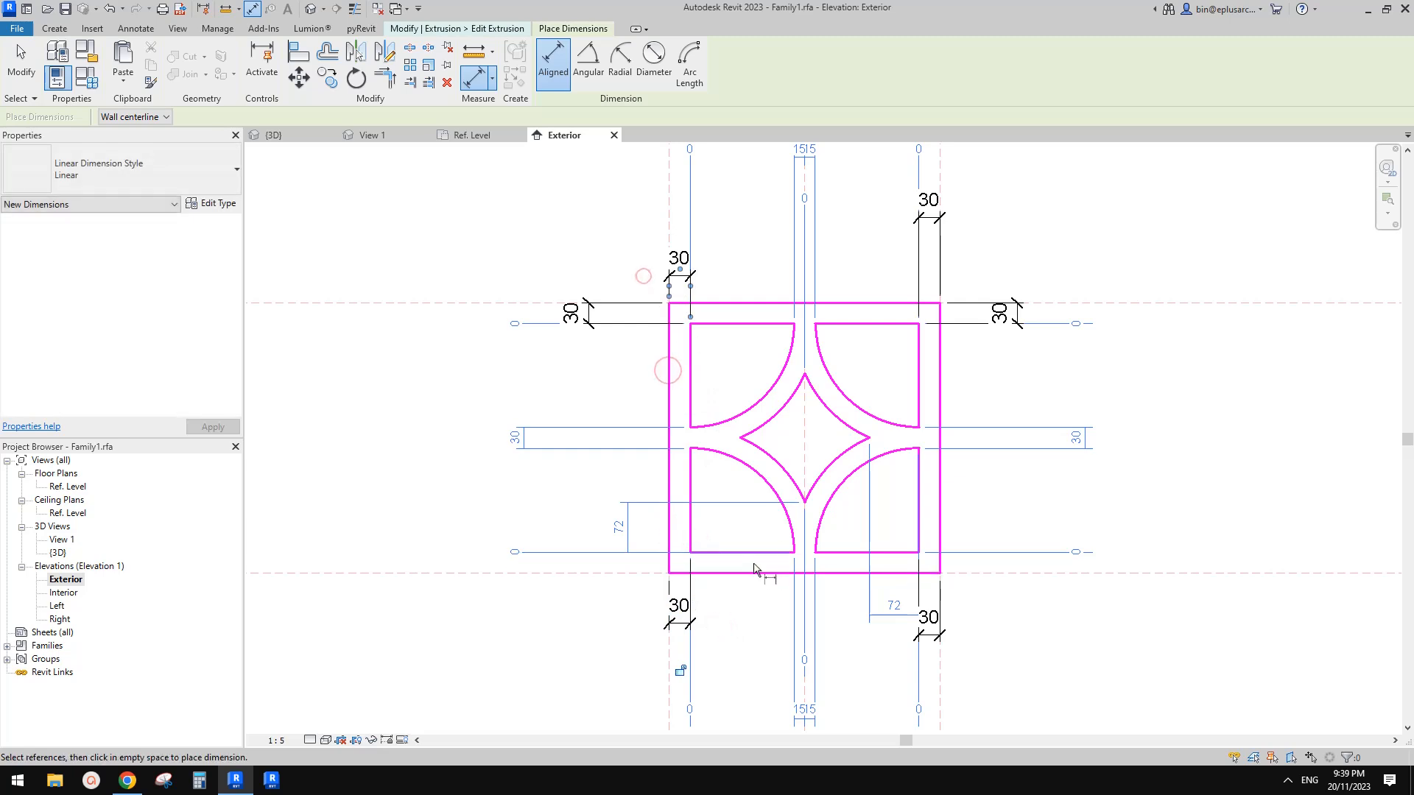
Dimension the vertical offsets of both lower openings from the block's outer bottom edge
click(746, 572)
click(611, 592)
click(903, 552)
click(904, 573)
click(990, 603)
key(Escape)
Label all eight border offset dimensions with a new family type parameter named TH
click(973, 563)
ctrl+click(683, 621)
ctrl+click(611, 569)
ctrl+click(586, 322)
ctrl+click(678, 274)
ctrl+click(928, 218)
ctrl+click(1015, 313)
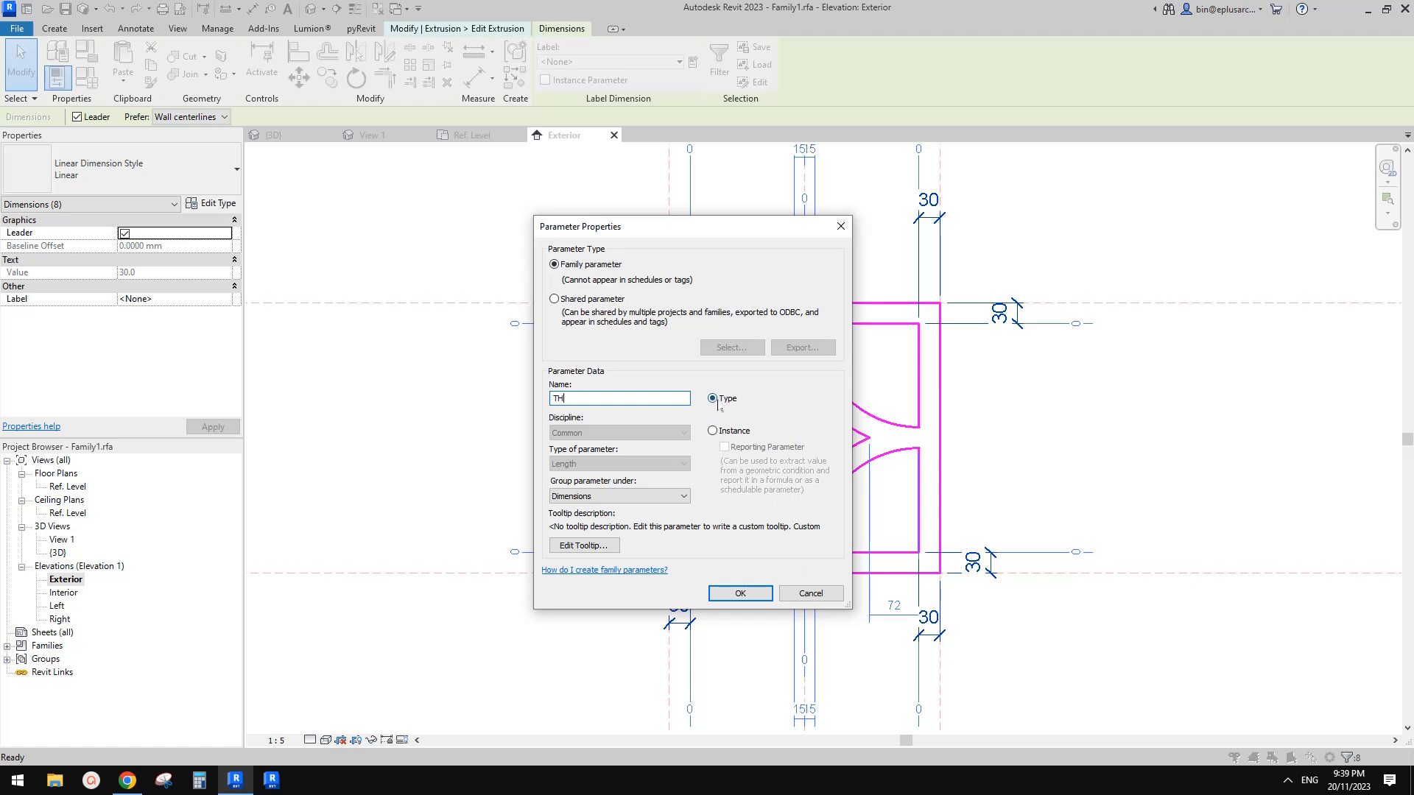
click(739, 593)
mouse_move(873, 437)
middle_down()
mouse_move(920, 347)
mouse_move(927, 363)
middle_up()
key(Escape)
scroll(872, 418, down, 1)
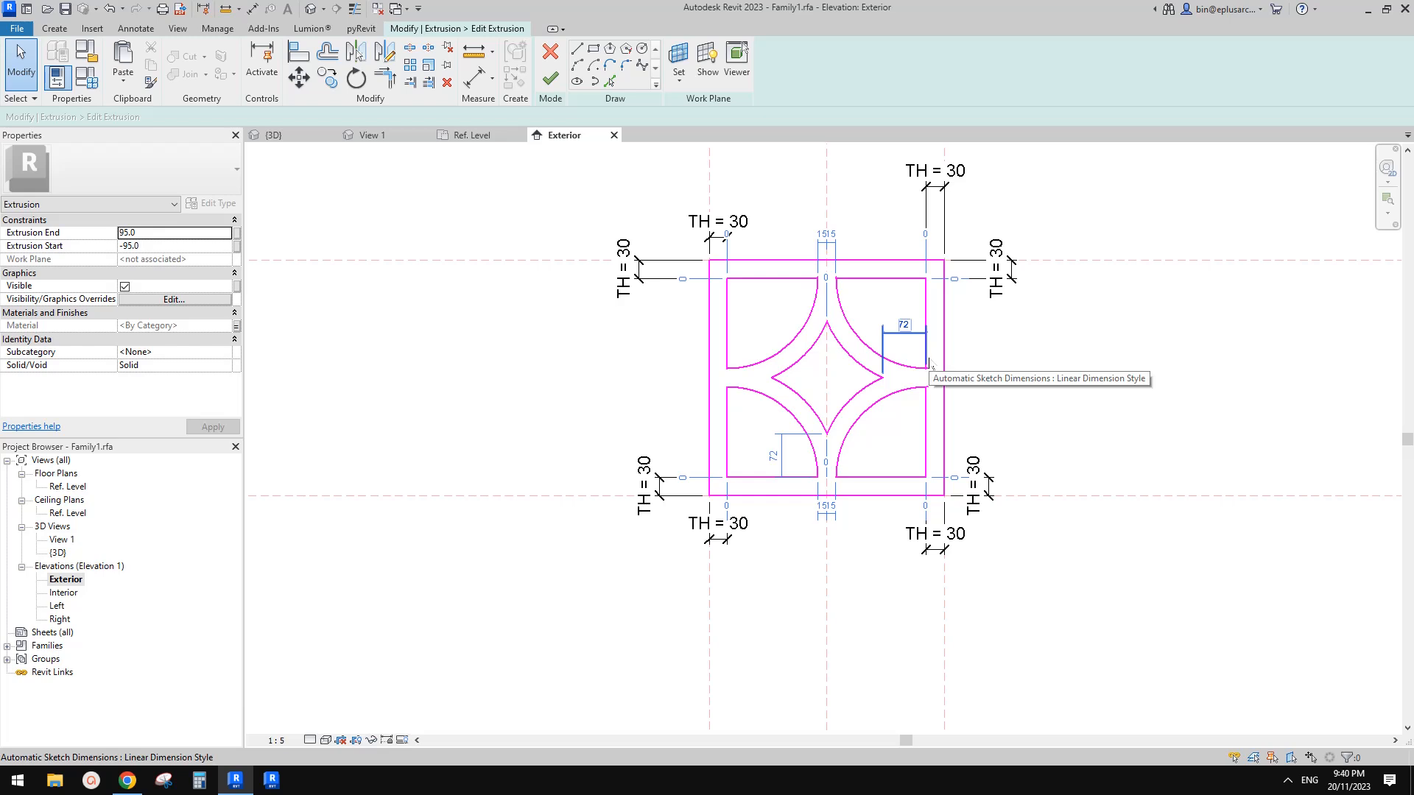
Examine the upper-right opening's arc, its radius and its Center Mark Visible property
middle_drag(1009, 366, 1006, 392)
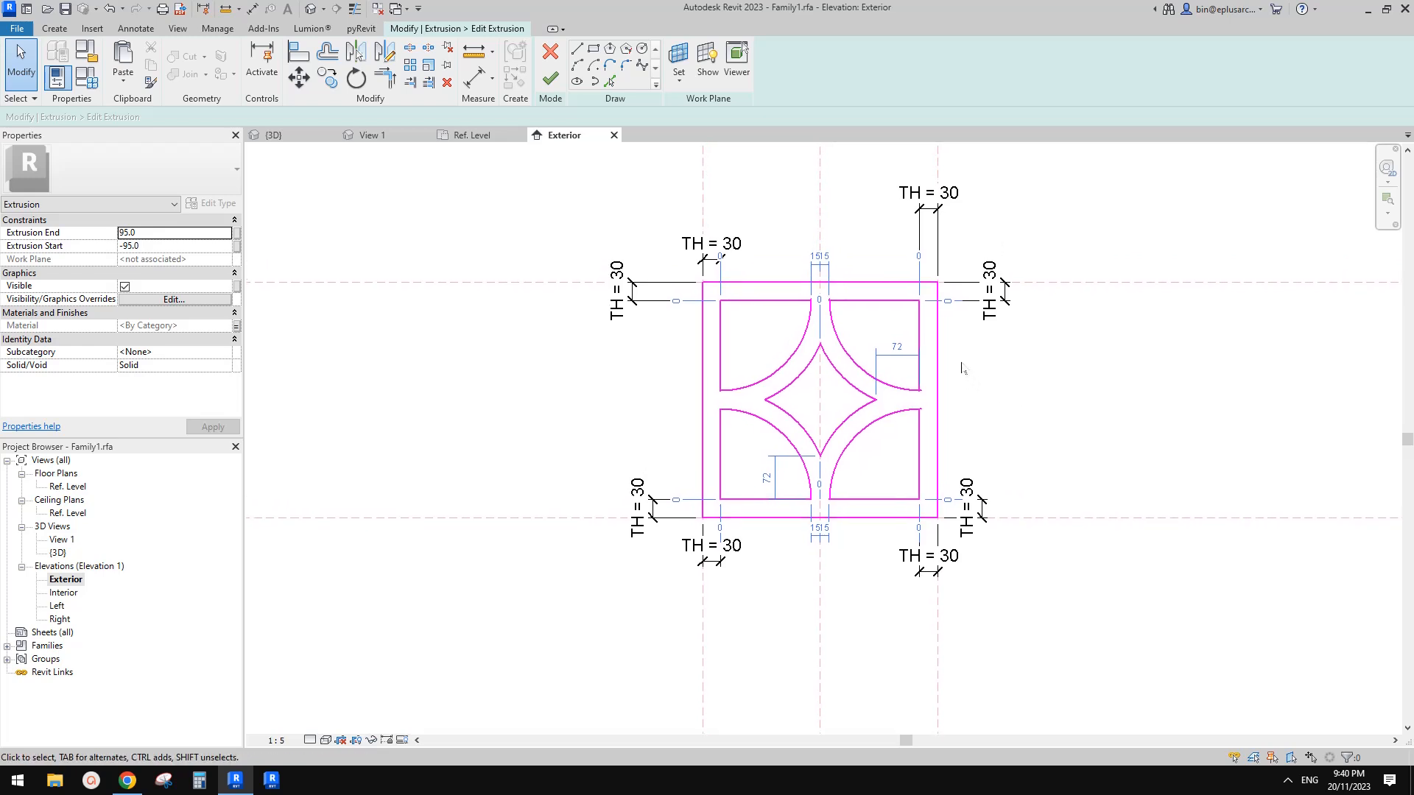
click(846, 357)
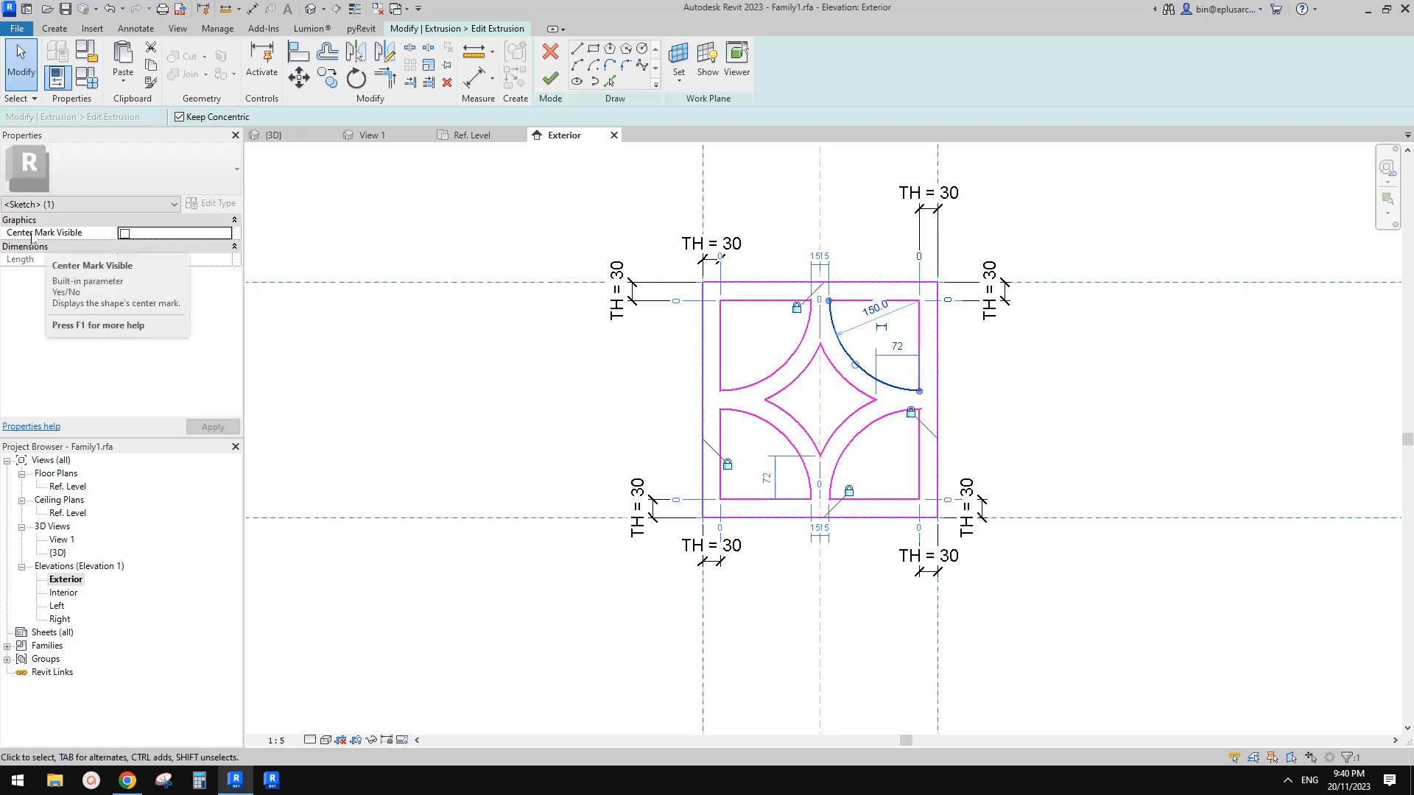
scroll(935, 294, up, 2)
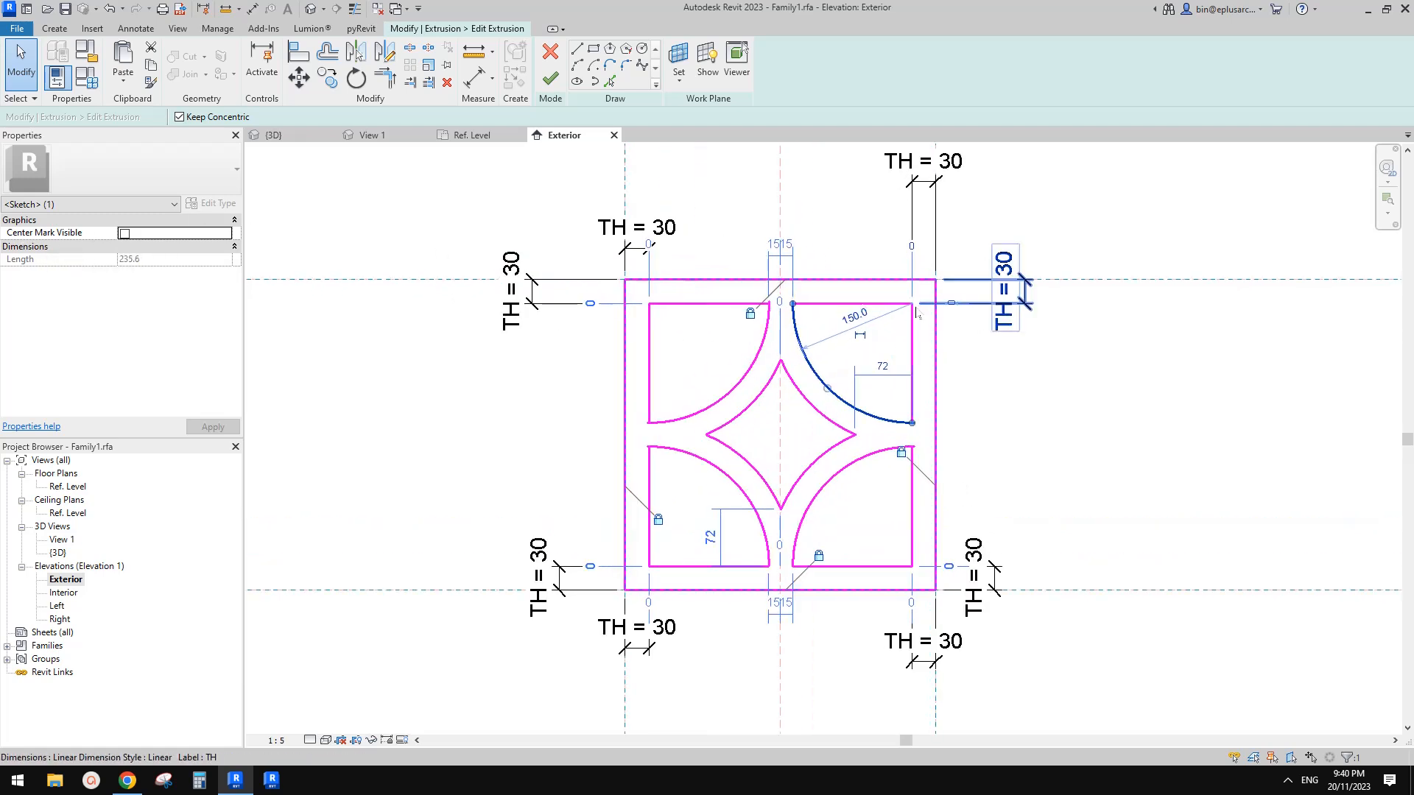
scroll(918, 335, down, 3)
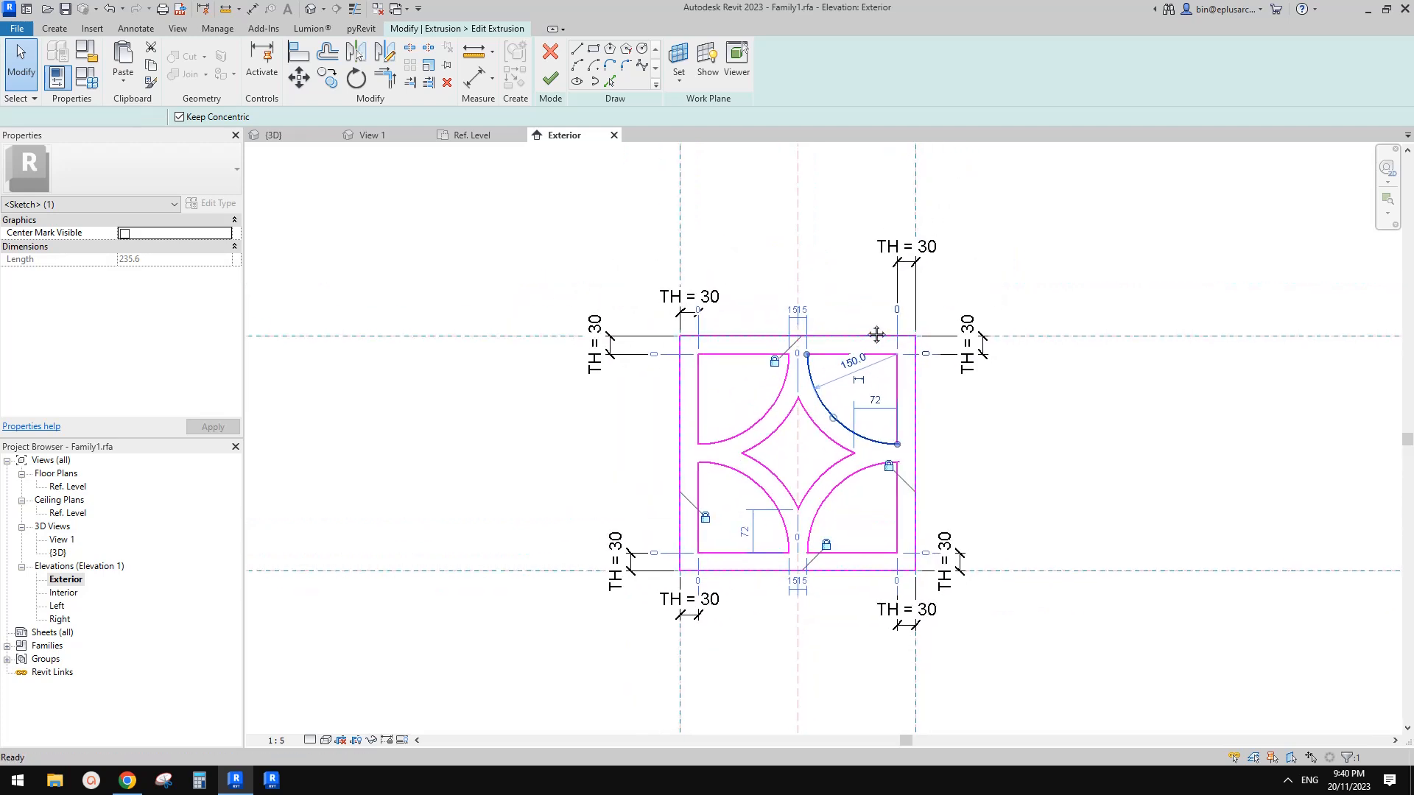
key(Escape)
middle_drag(948, 359, 920, 366)
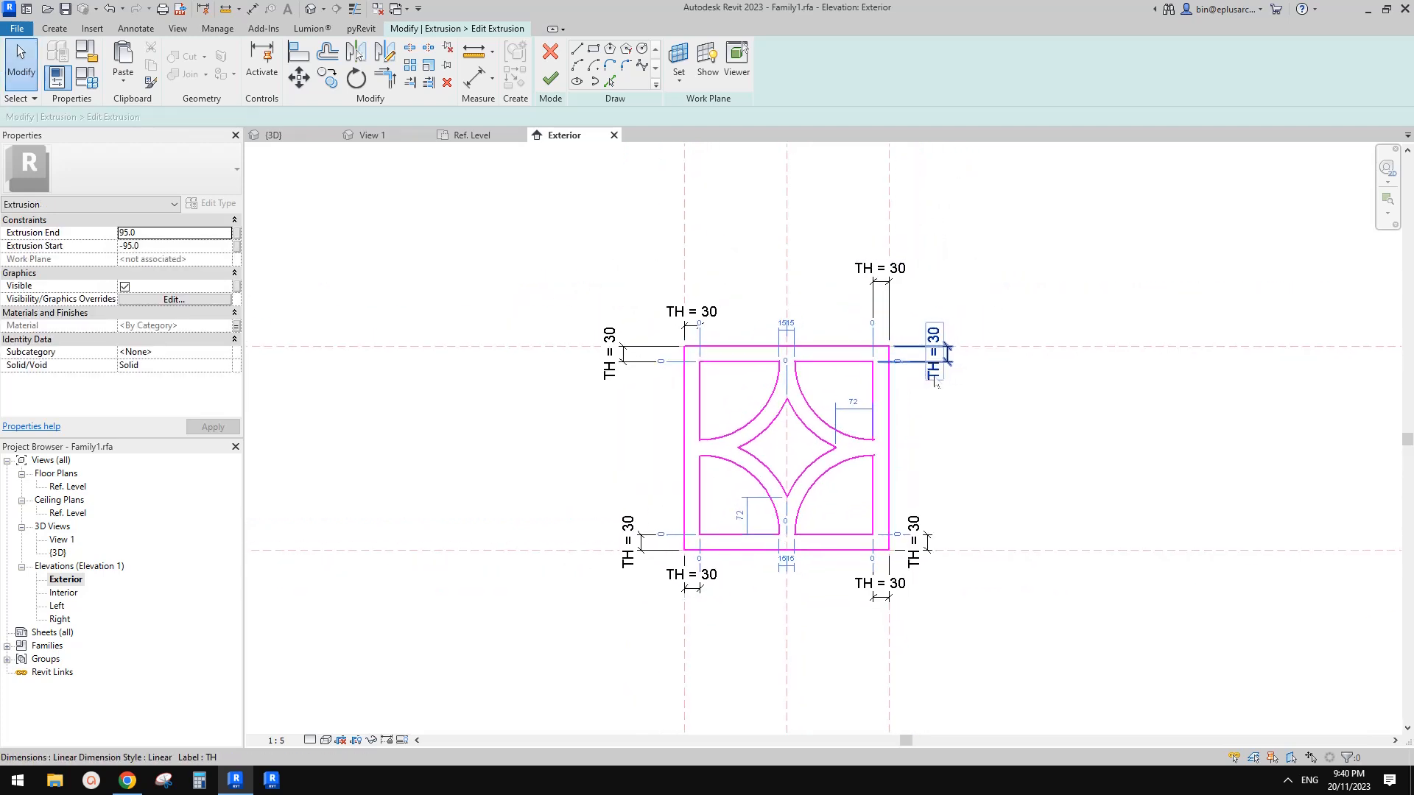
Delete all eight TH dimensions around the block sketch
click(934, 379)
key(e)
click(868, 274)
key(d)
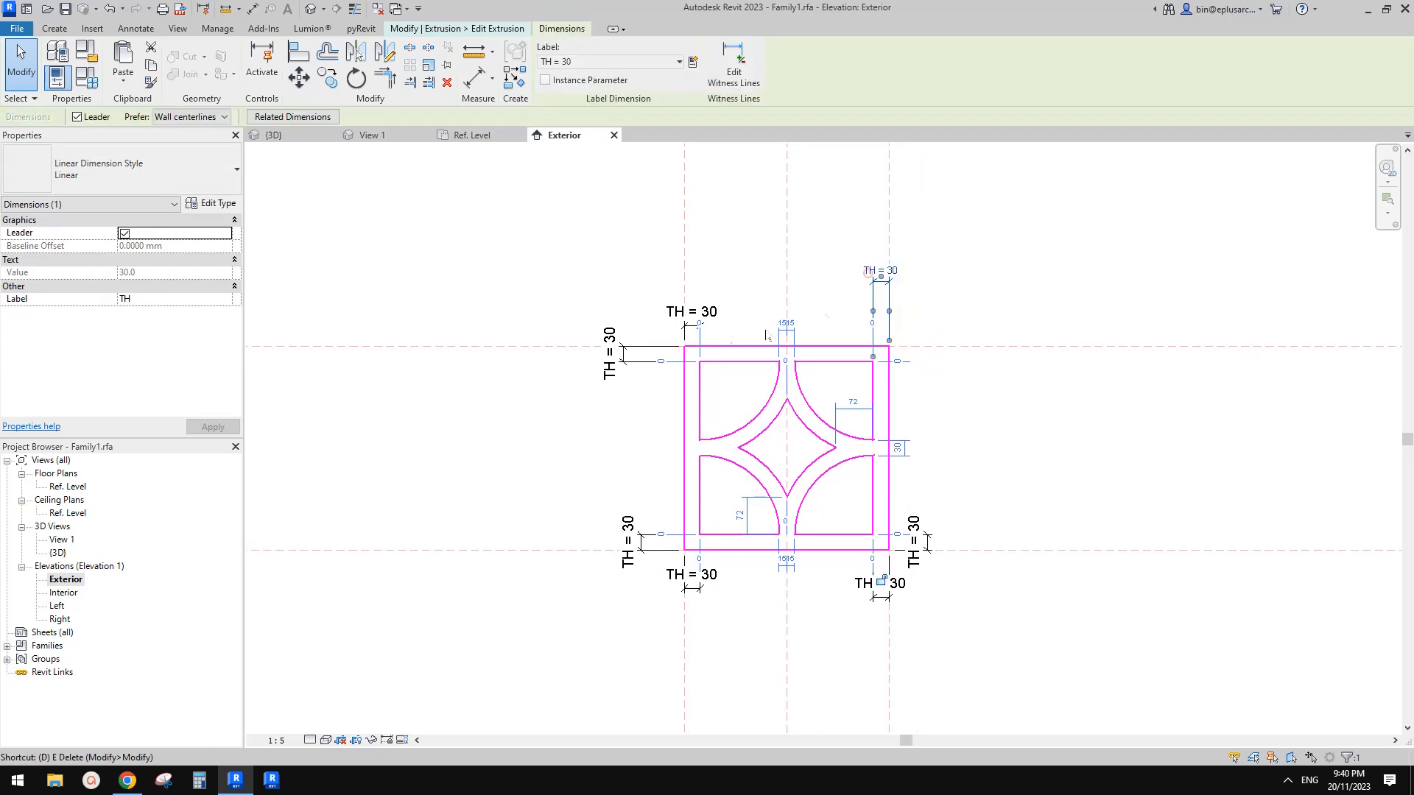
key(e)
click(703, 319)
key(d)
key(e)
click(607, 362)
key(d)
key(e)
click(630, 528)
key(d)
key(e)
click(700, 581)
key(d)
key(e)
click(895, 580)
key(d)
key(e)
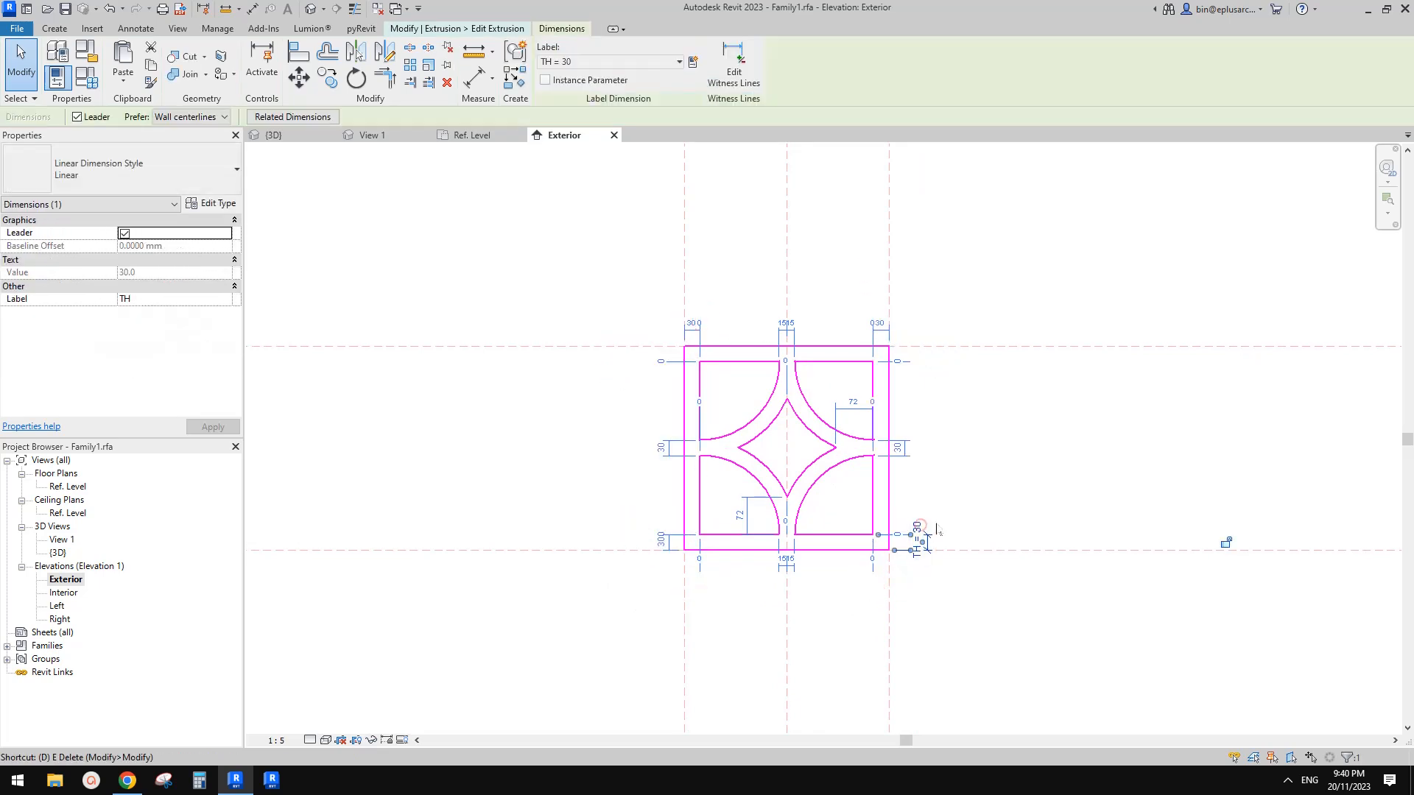
key(d)
key(e)
Draw two horizontal and two vertical reference planes along the outer straight edges of the four corner openings
middle_drag(865, 402, 808, 429)
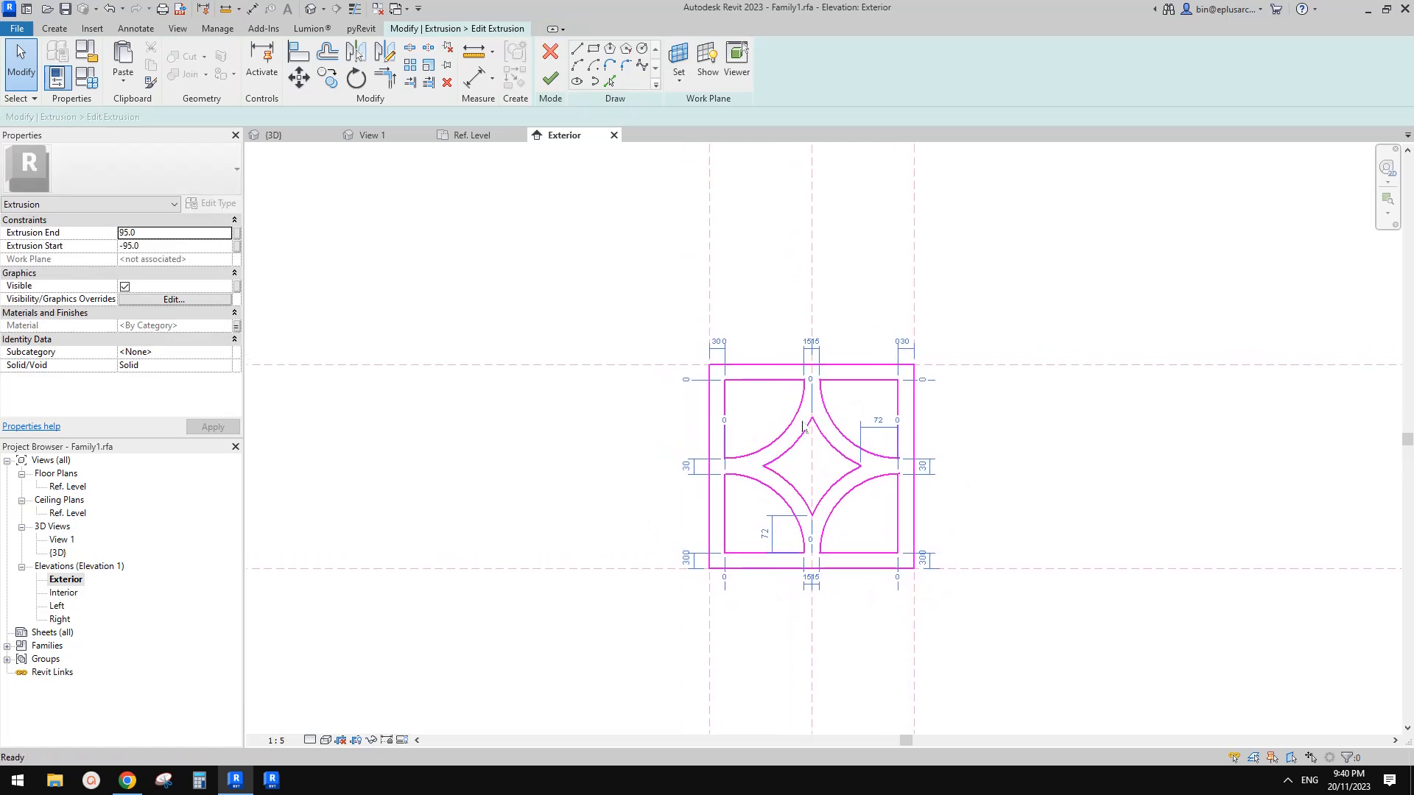
key(r)
key(p)
click(992, 380)
click(589, 380)
click(595, 552)
click(1020, 552)
click(898, 275)
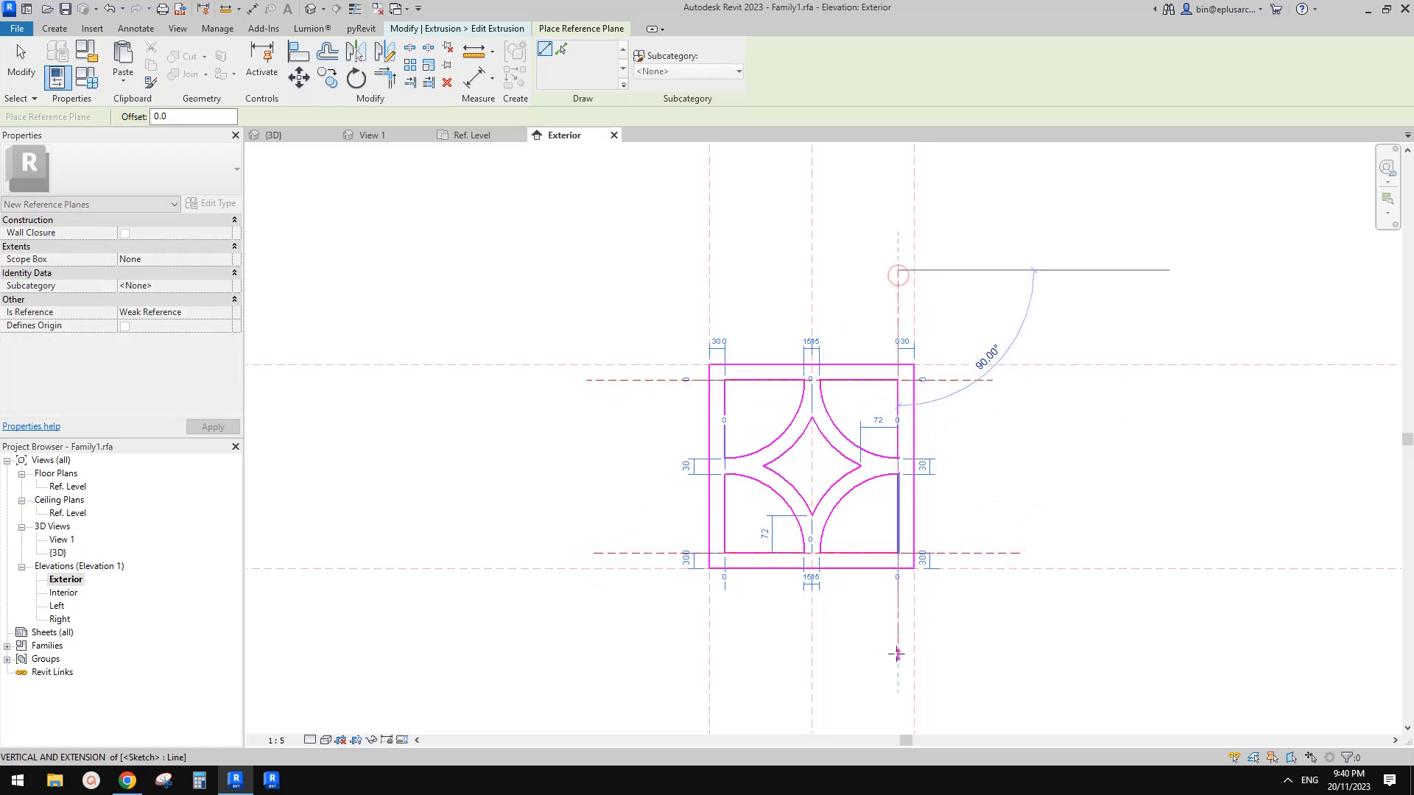
click(897, 654)
click(722, 645)
click(724, 274)
Dimension the distance from each of the four new inner reference planes to its neighbouring outer reference plane
key(d)
key(i)
click(756, 285)
click(653, 365)
click(651, 380)
click(639, 416)
click(637, 554)
click(637, 568)
click(638, 591)
click(897, 593)
click(916, 557)
click(912, 617)
Label the four reference plane offset dimensions with the existing TH parameter
key(Escape)
click(634, 571)
ctrl+click(635, 374)
ctrl+click(713, 286)
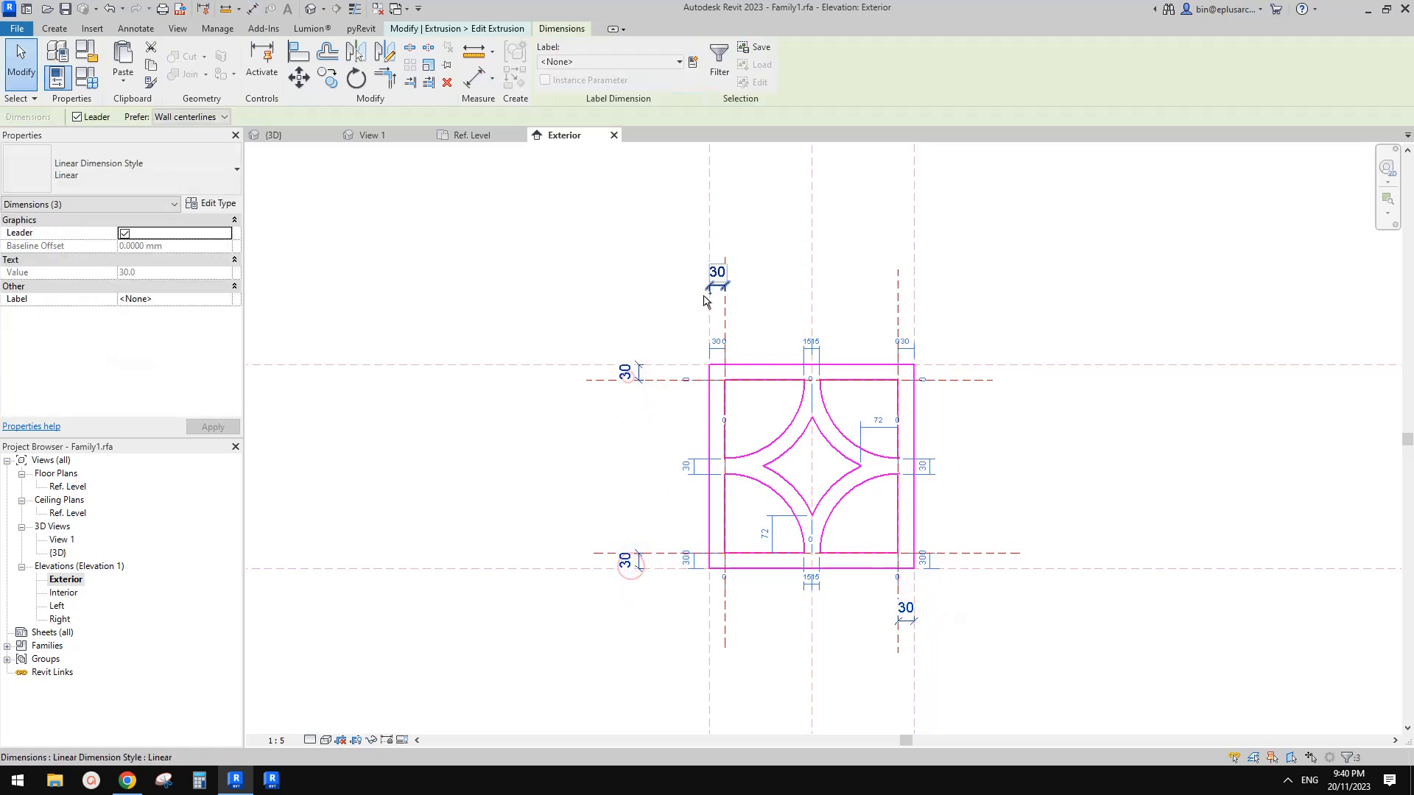
click(622, 64)
click(559, 113)
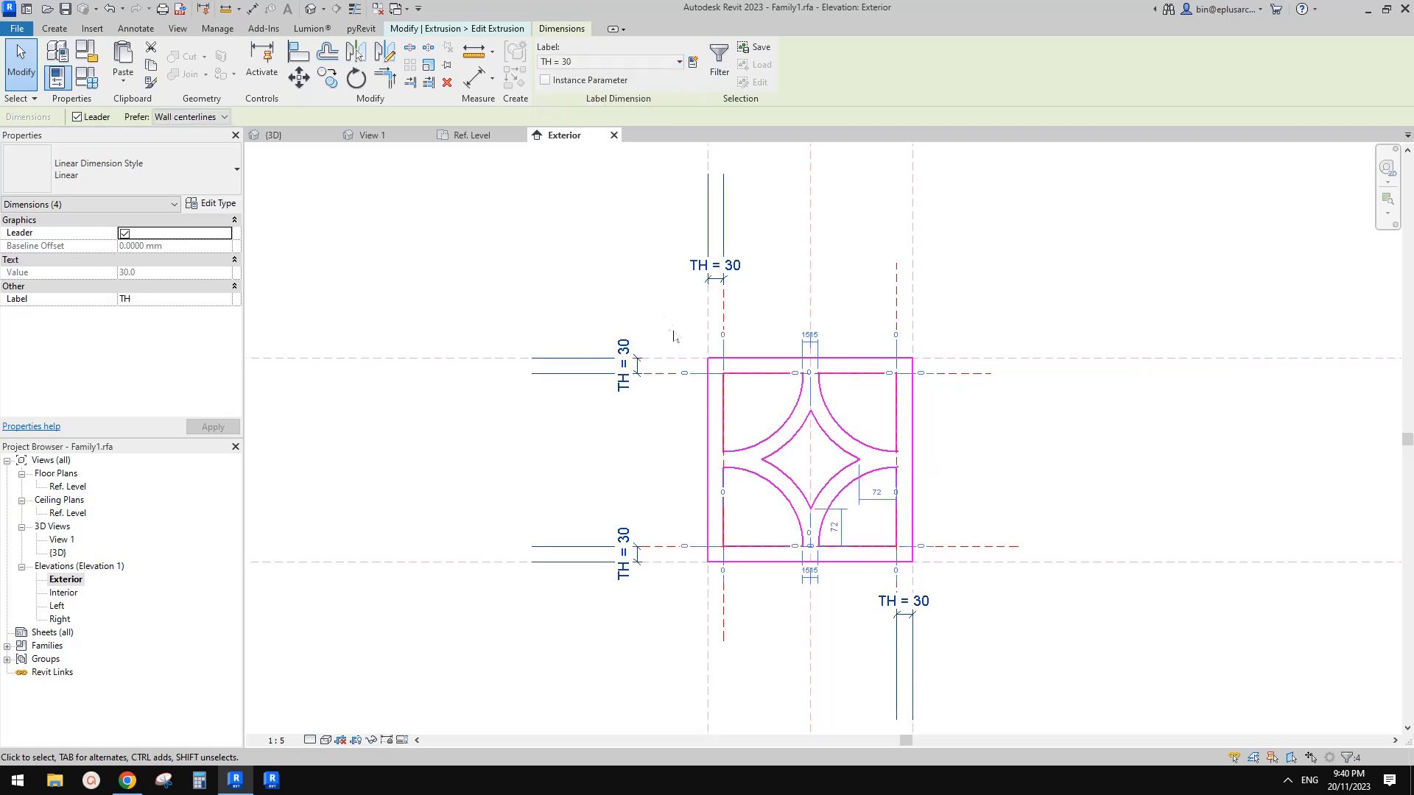
Align the straight edges of the four corner openings to the inner reference planes and lock them
key(a)
key(l)
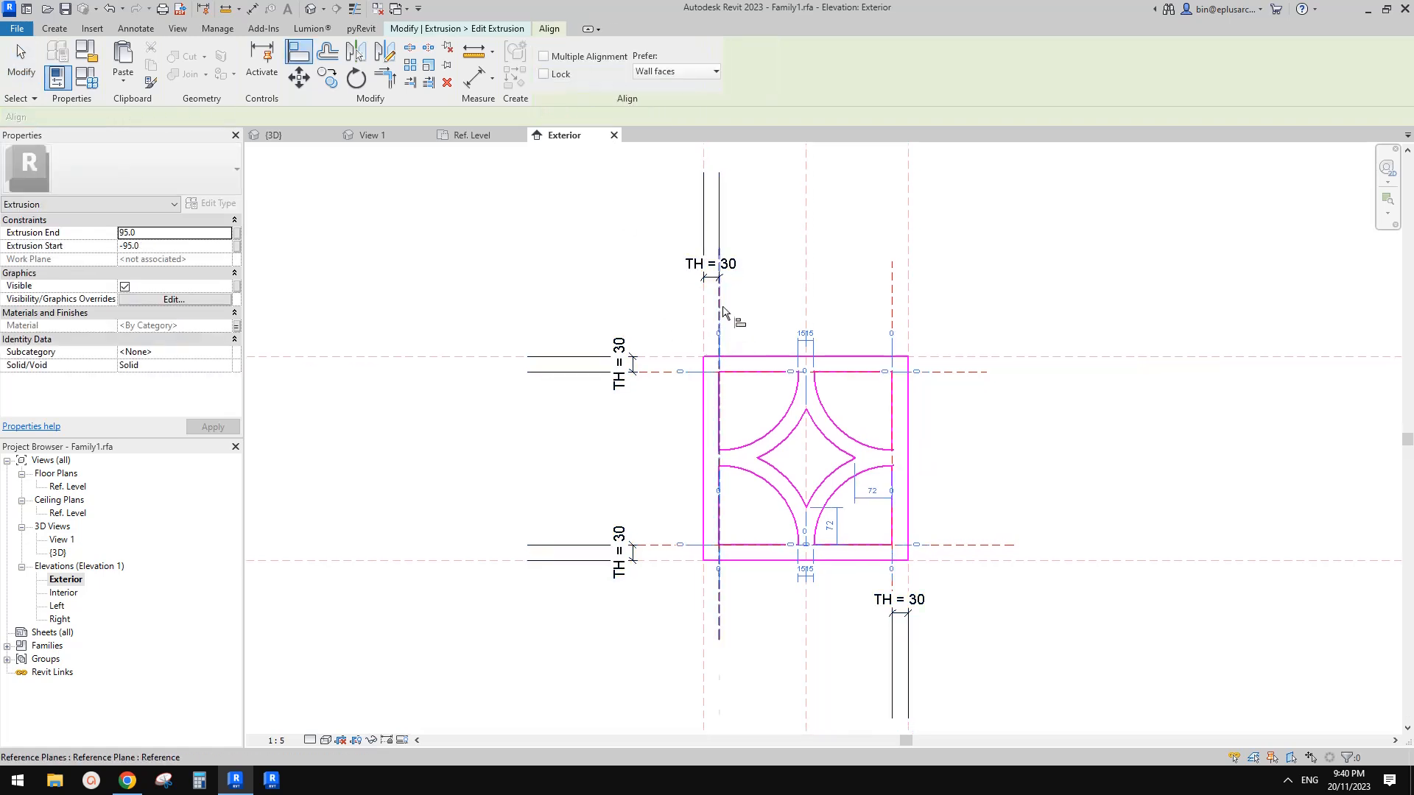
click(720, 401)
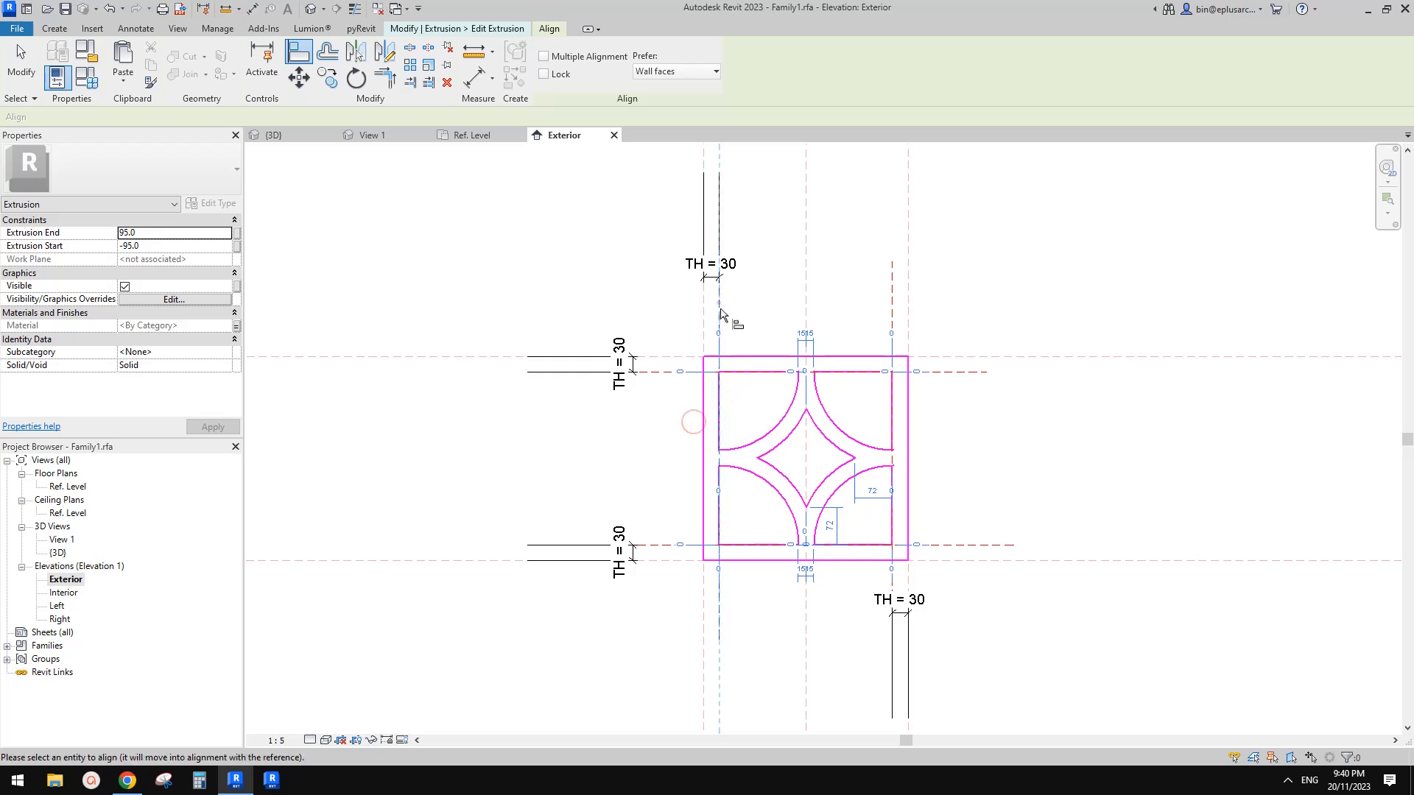
scroll(724, 500, down, 1)
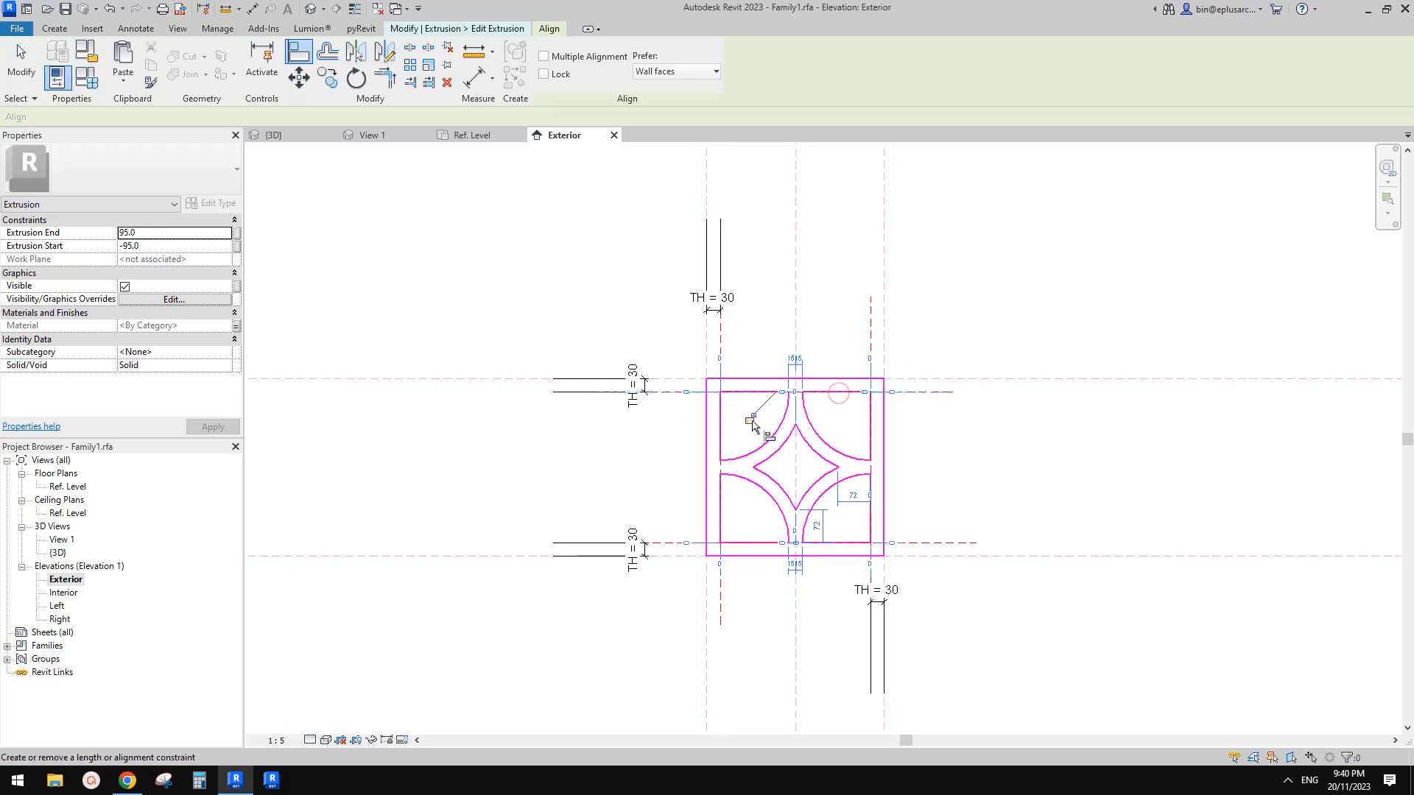
click(804, 372)
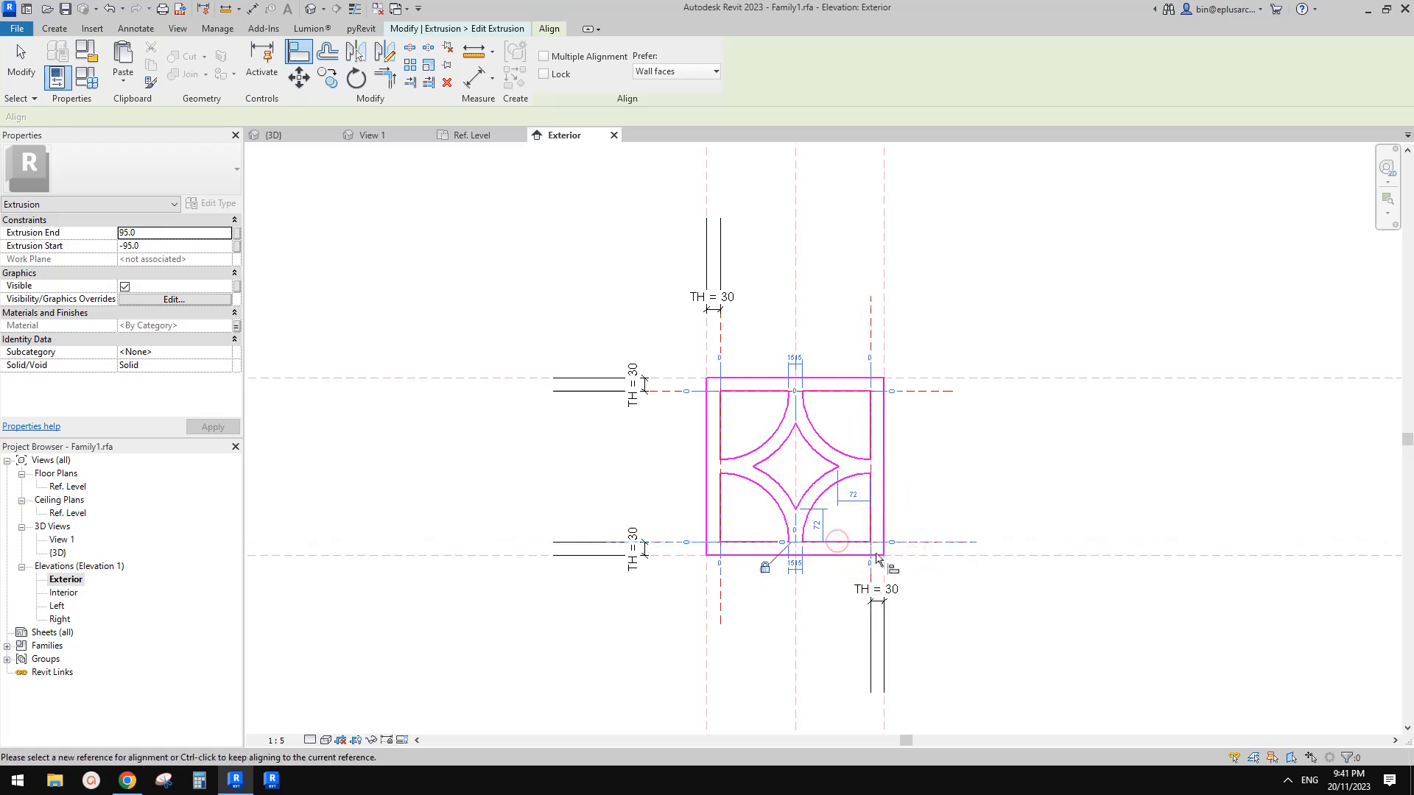
click(819, 521)
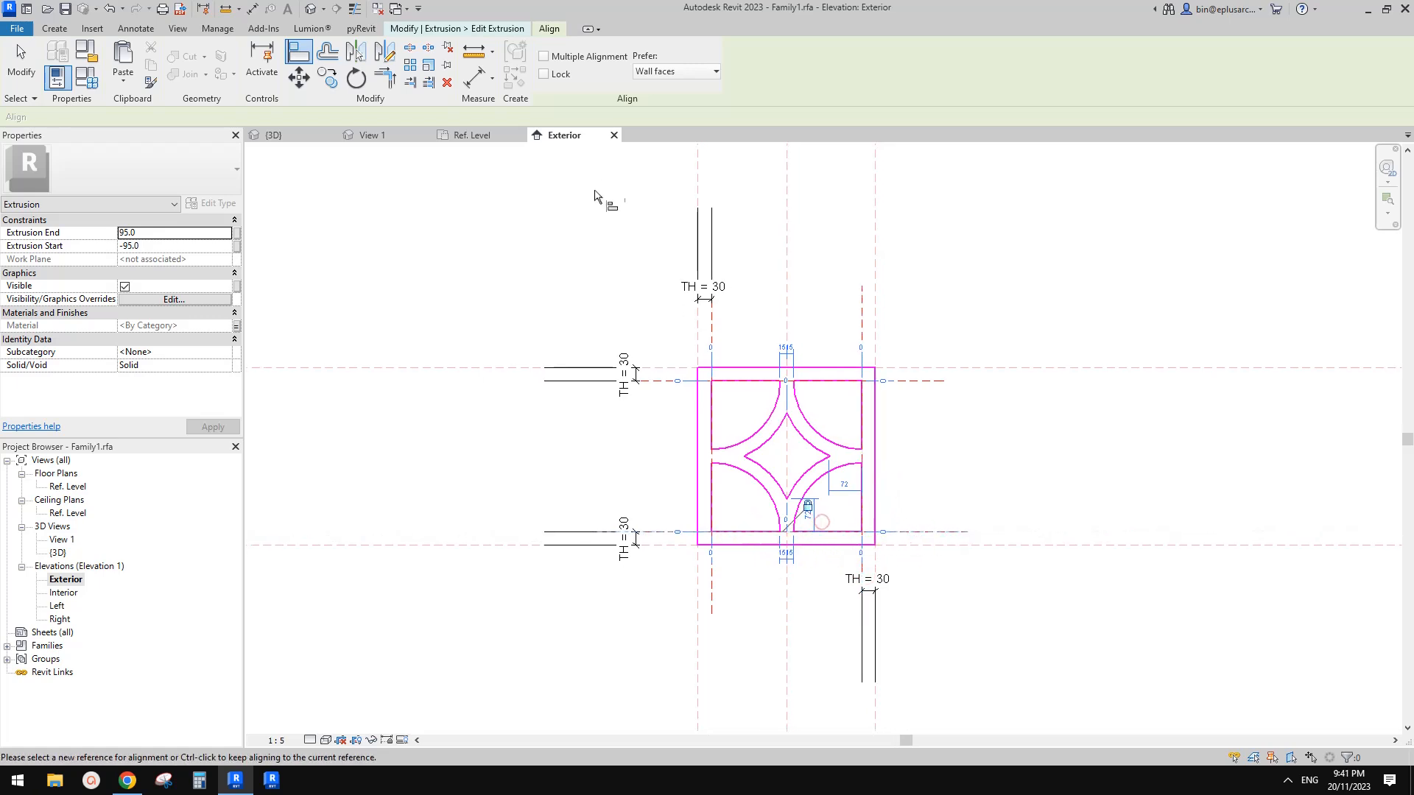
scroll(858, 268, up, 1)
middle_drag(856, 269, 839, 275)
mouse_move(775, 308)
middle_down()
mouse_move(758, 272)
mouse_move(763, 284)
middle_up()
key(Escape)
key(Escape)
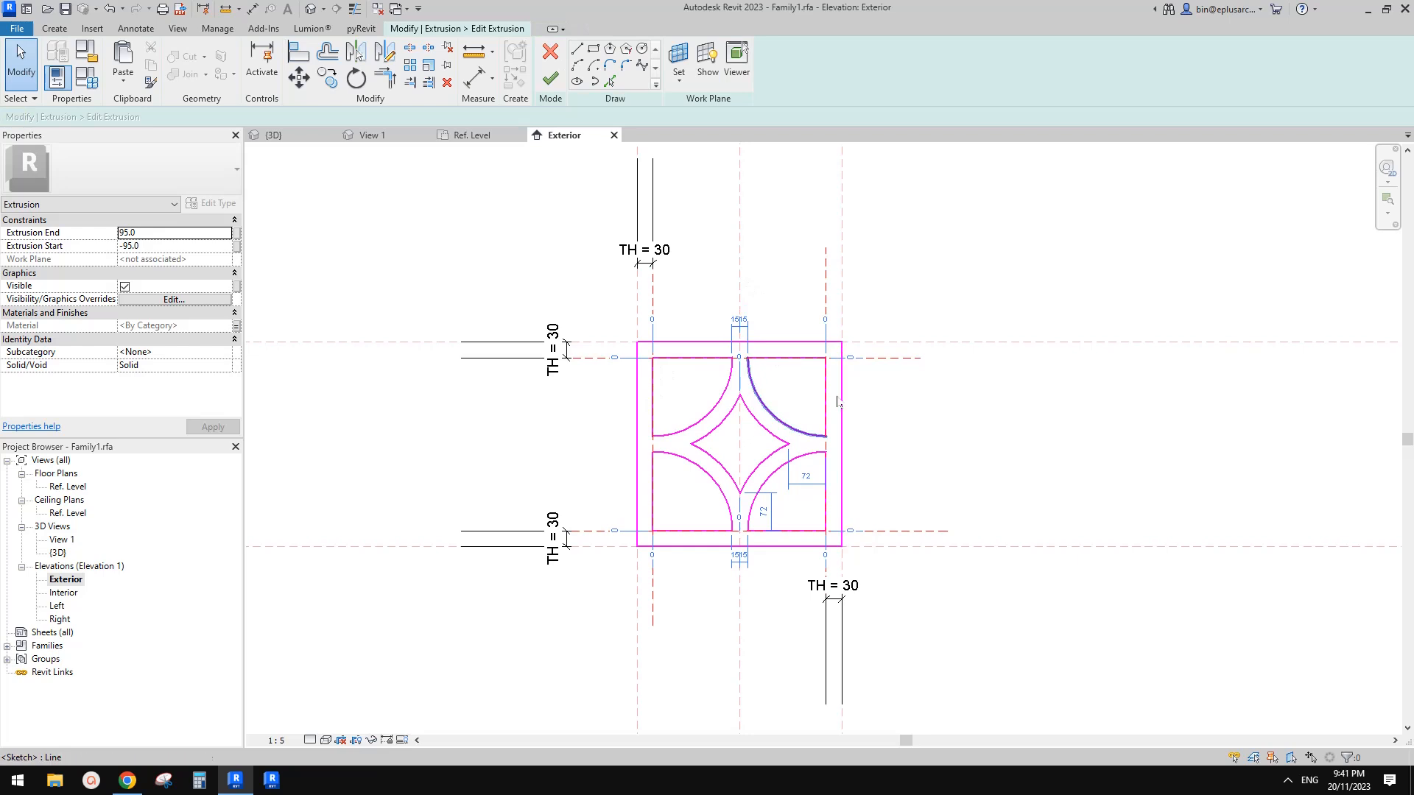
Turn on Center Mark Visible for the four corner-opening arcs and the four arcs of the central star
scroll(681, 472, up, 2)
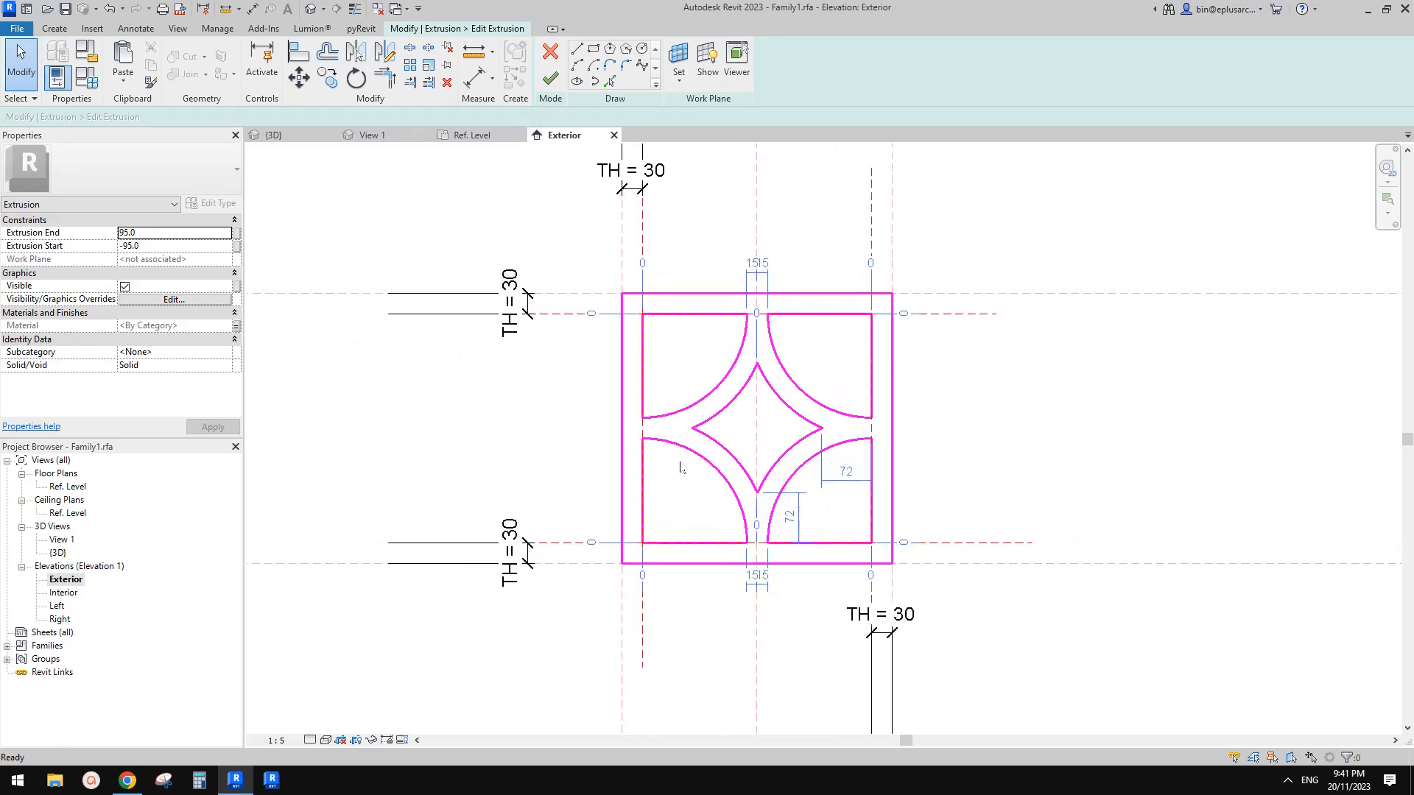
click(683, 409)
ctrl+click(688, 449)
ctrl+click(804, 463)
ctrl+click(808, 396)
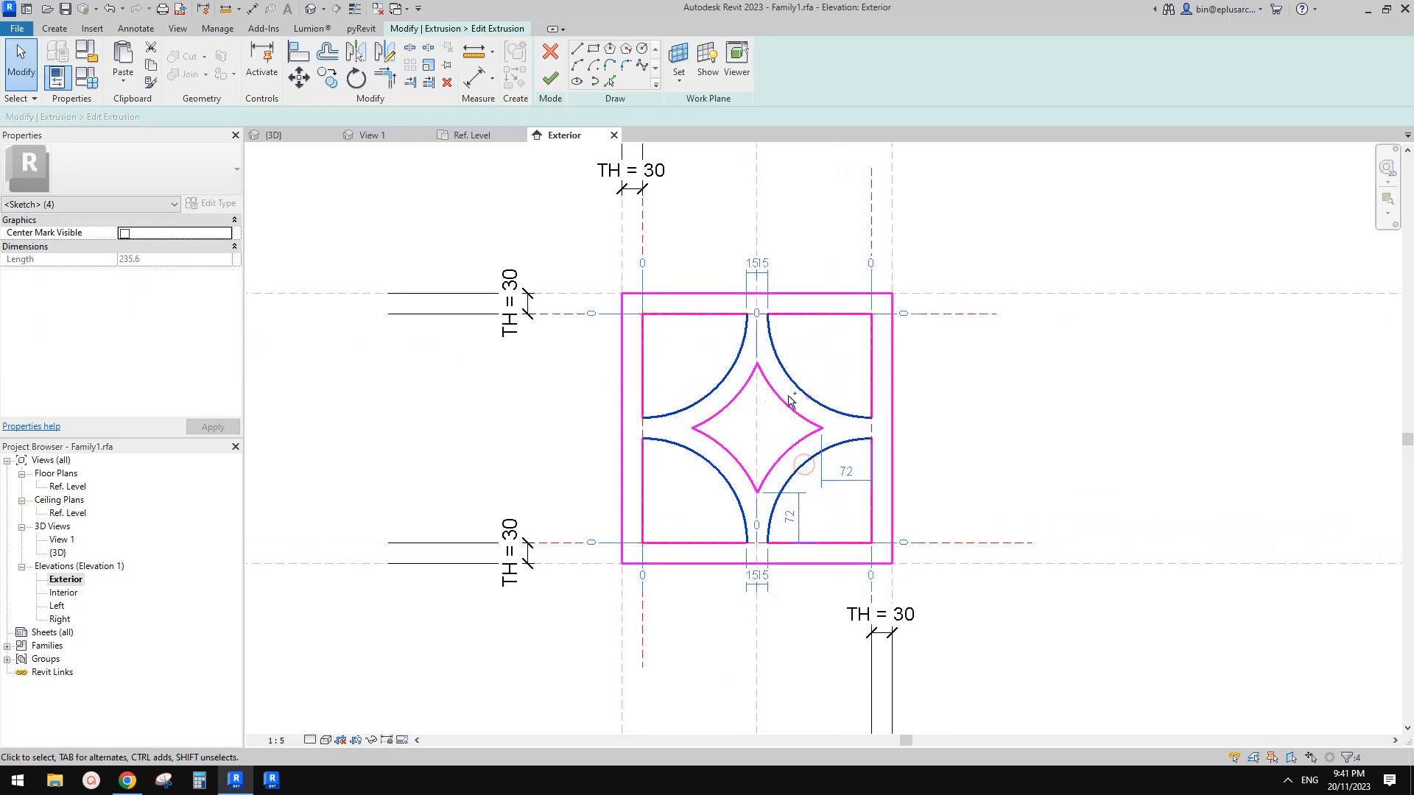
ctrl+click(772, 391)
ctrl+click(742, 390)
ctrl+click(722, 446)
ctrl+click(770, 456)
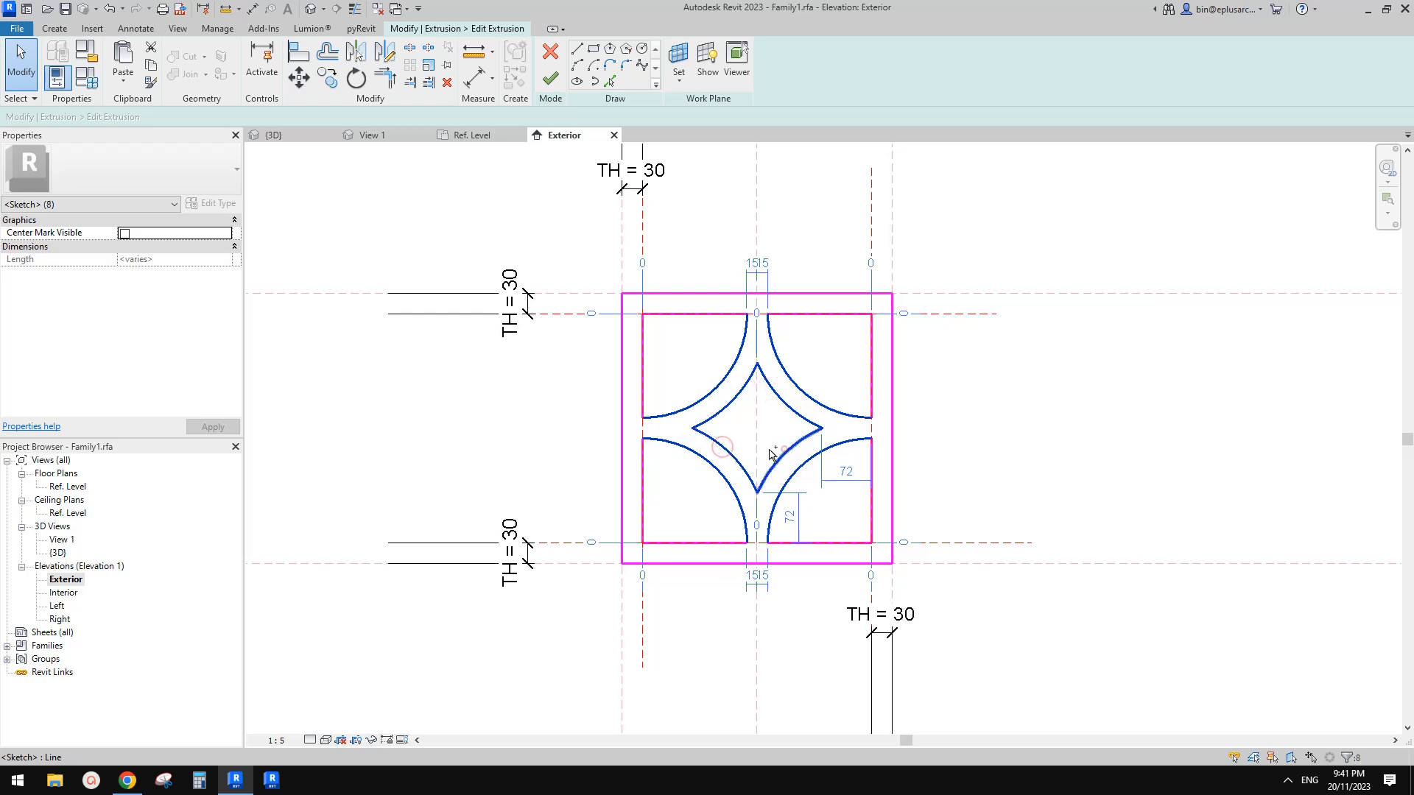
click(125, 233)
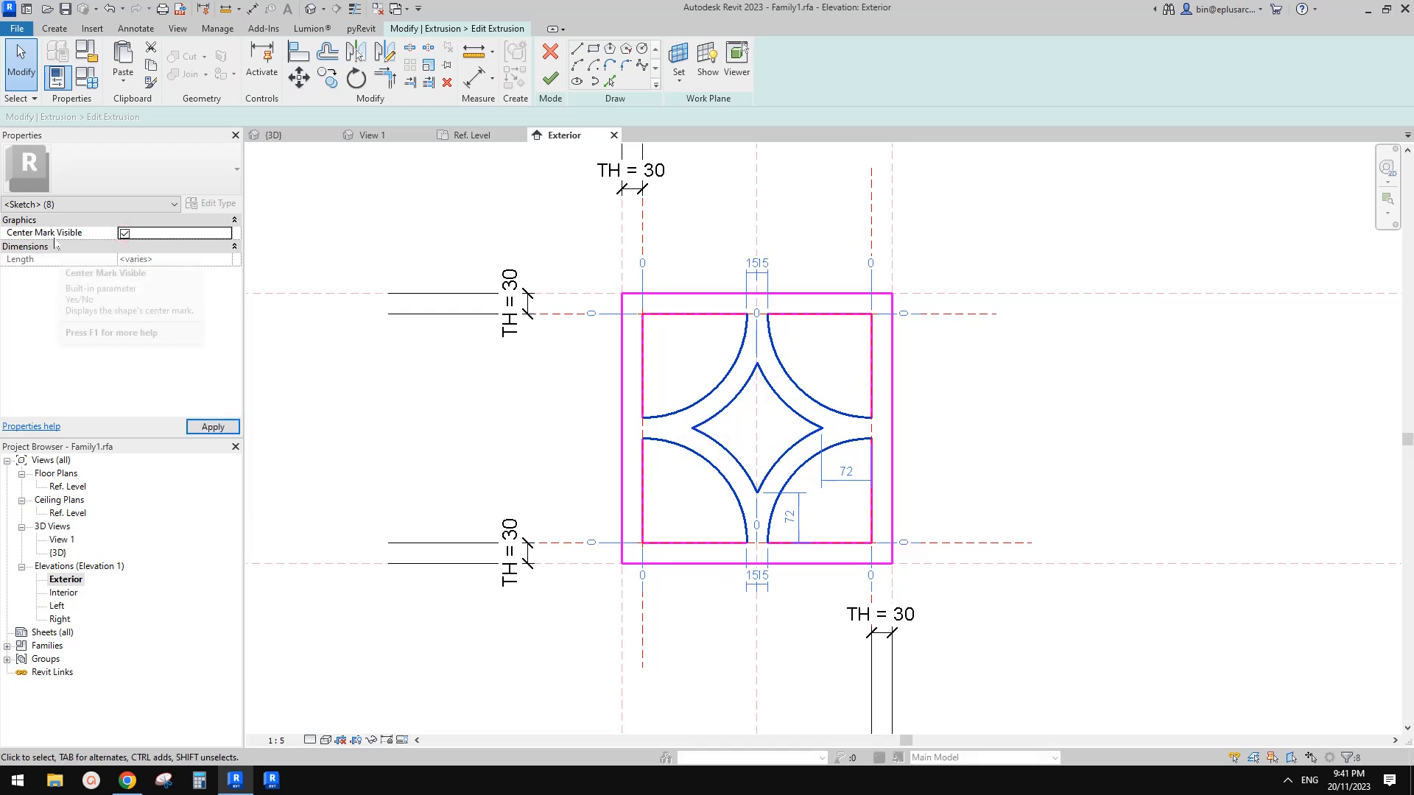
click(733, 263)
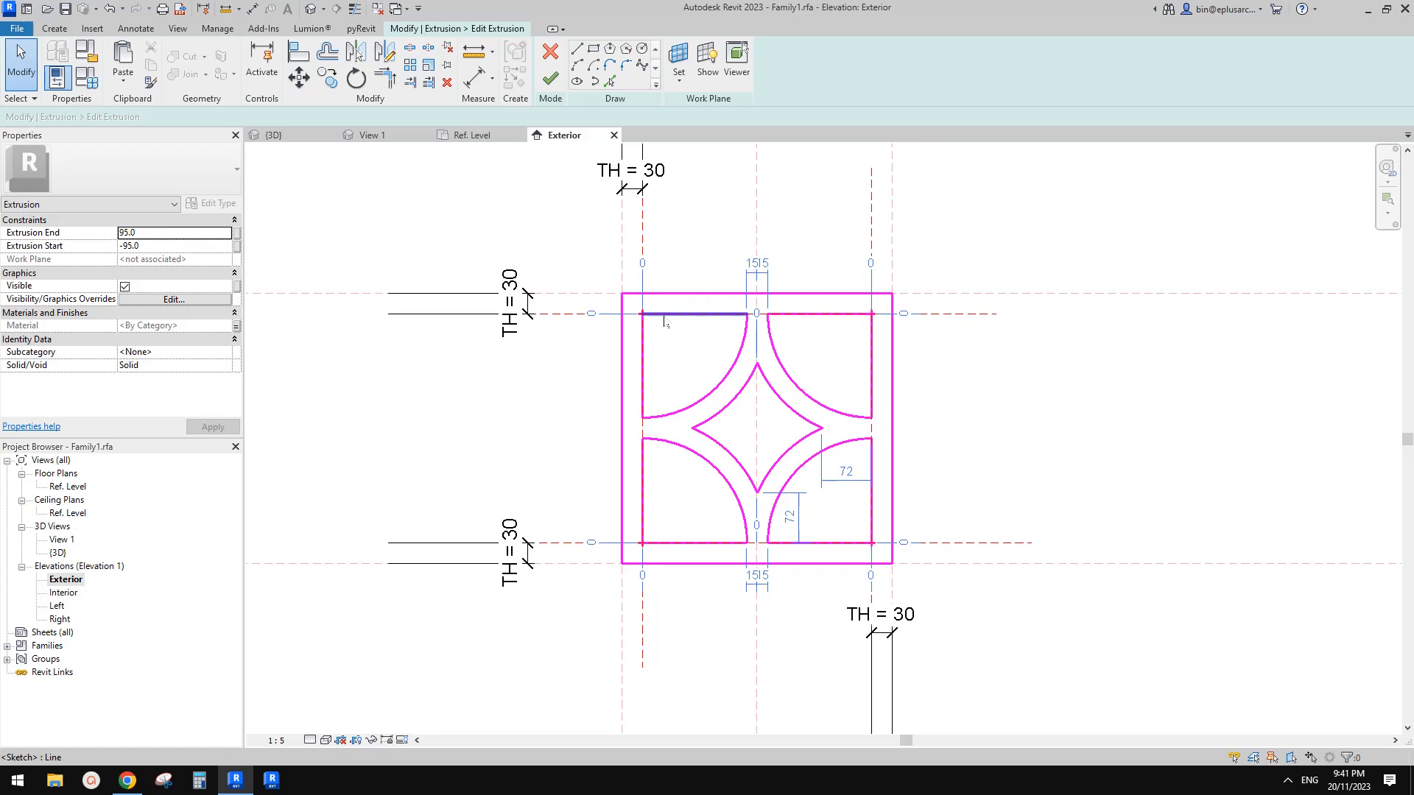
Align the centre marks of the upper arcs to the upper inner reference plane and lock them
scroll(646, 321, up, 2)
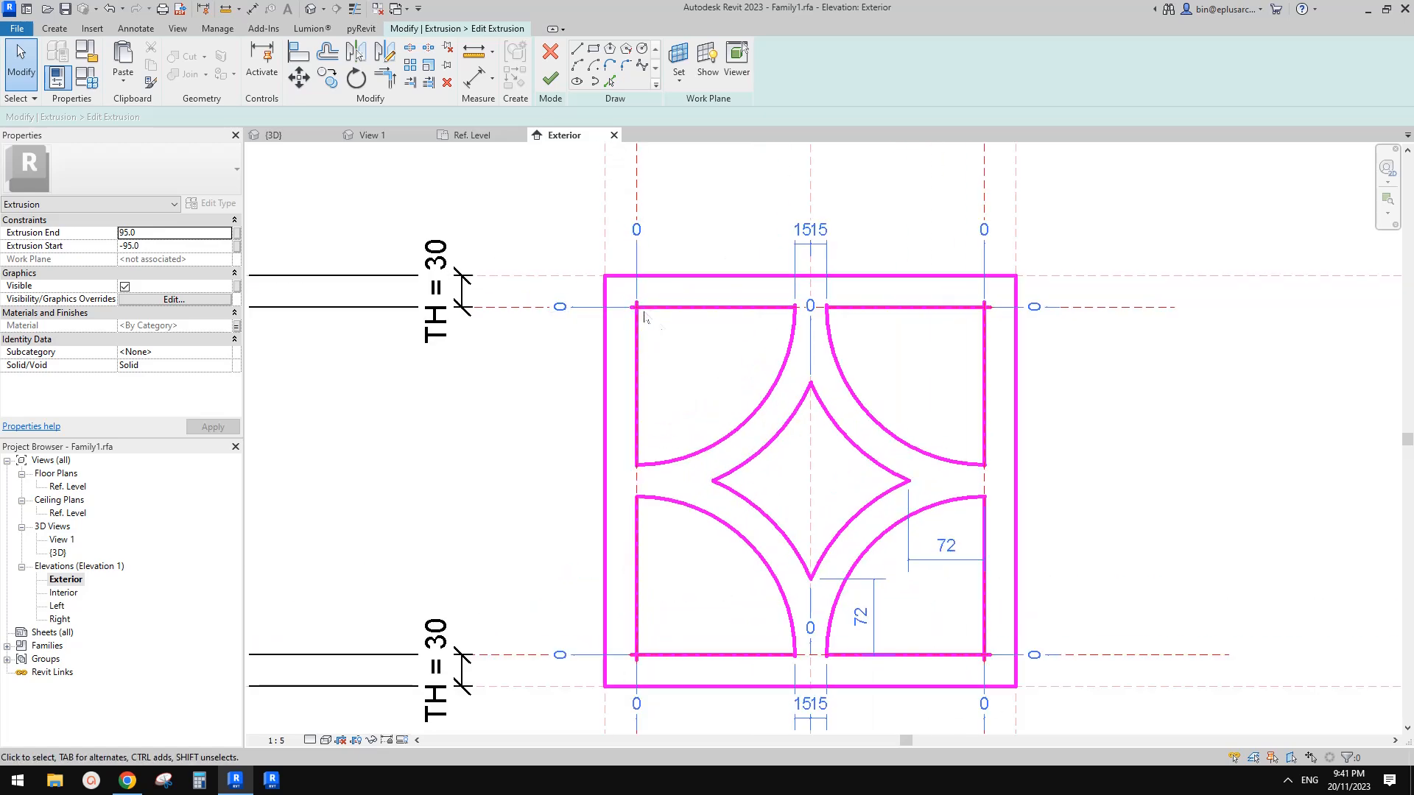
scroll(642, 316, down, 1)
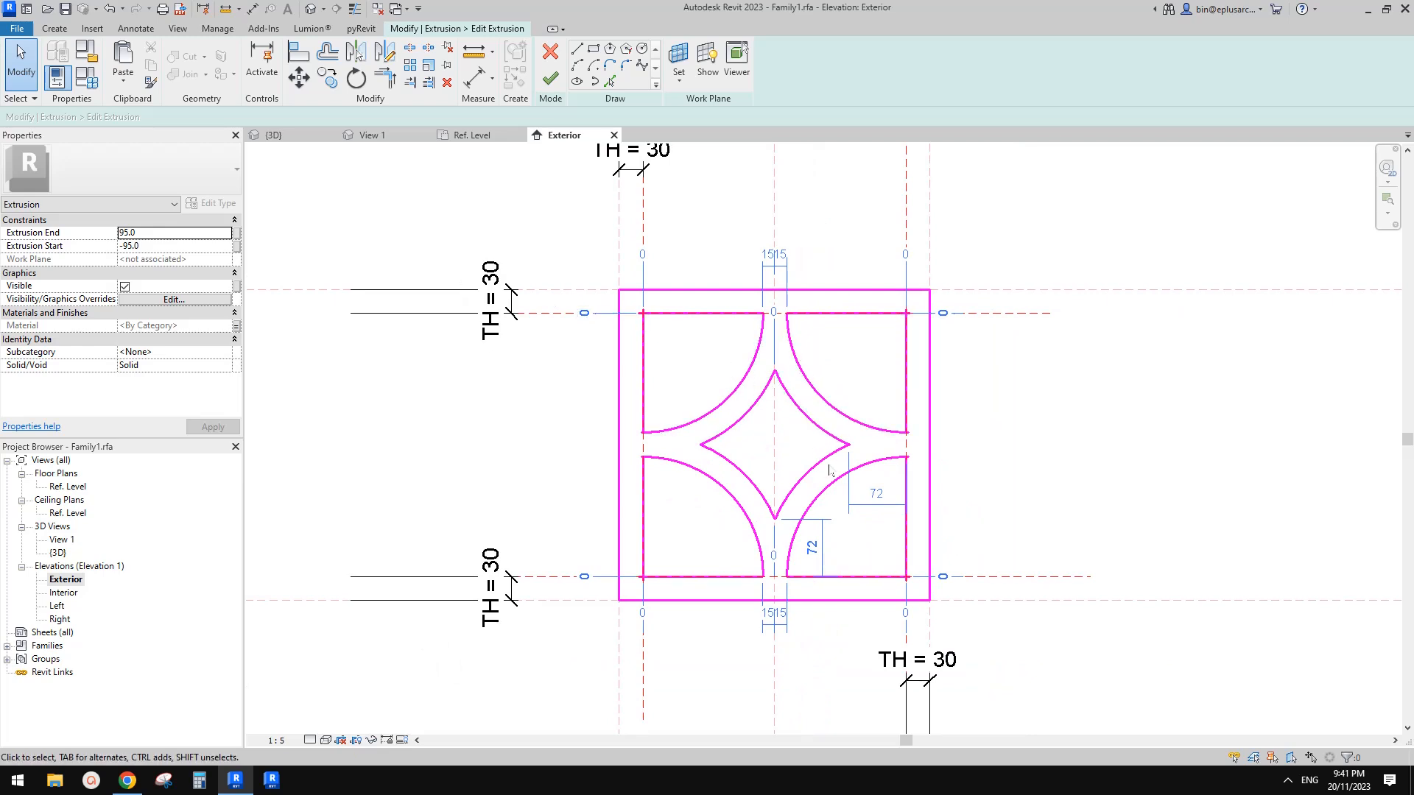
middle_drag(792, 344, 794, 362)
key(a)
key(l)
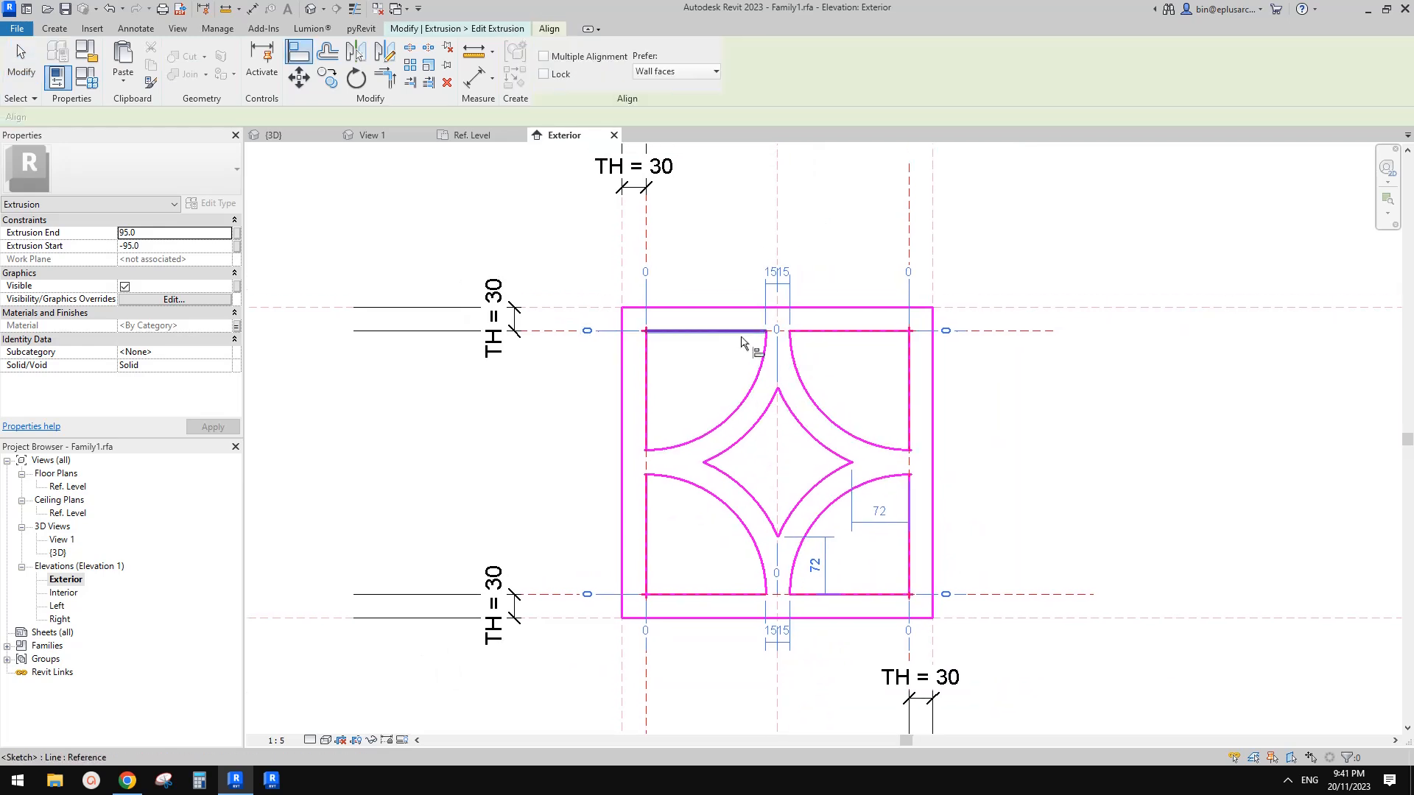
scroll(748, 327, up, 2)
click(707, 339)
scroll(707, 339, down, 3)
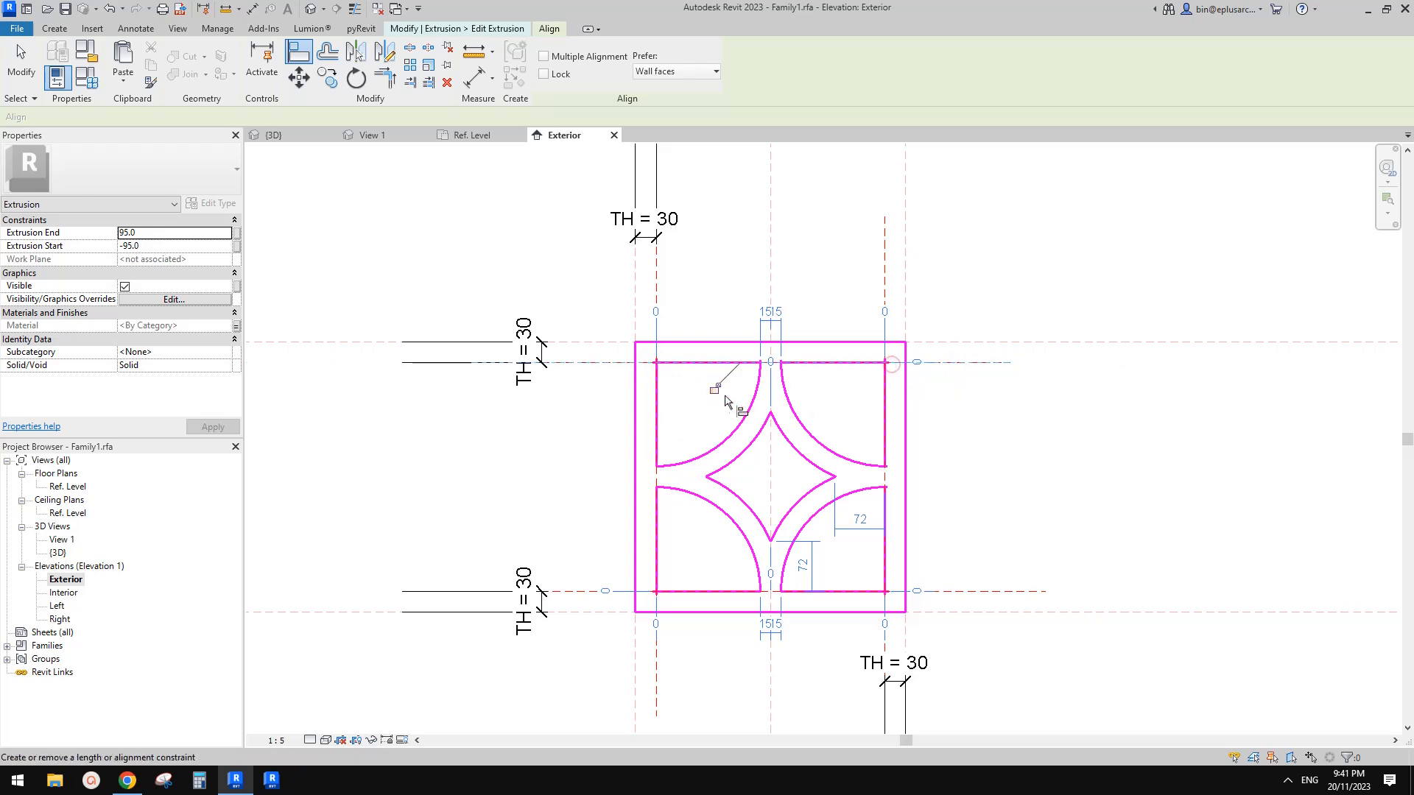
click(899, 367)
middle_drag(714, 394, 728, 357)
Align the centre marks of the lower arcs to the lower inner reference plane and lock them
click(974, 553)
click(804, 530)
click(966, 556)
click(667, 556)
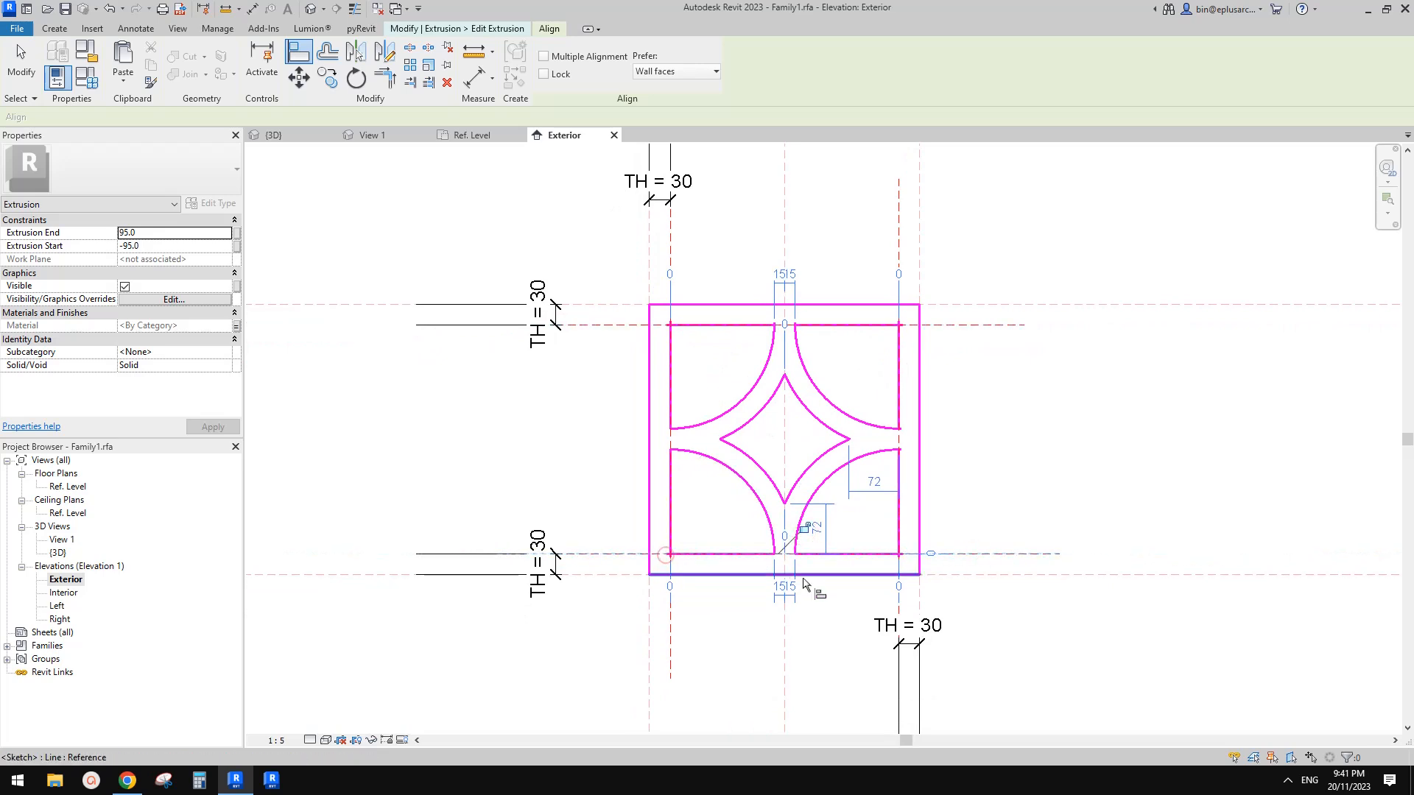
click(968, 552)
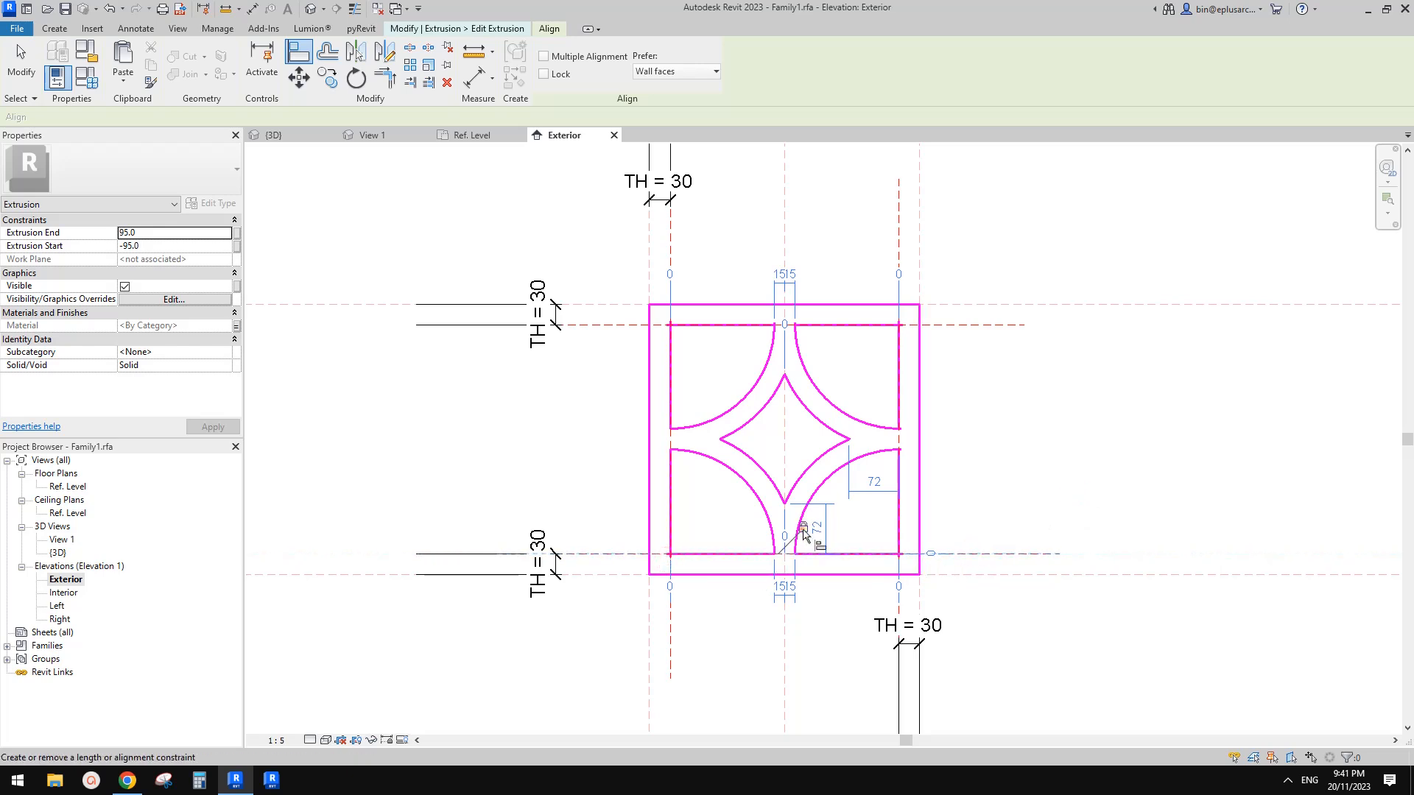
click(904, 561)
click(810, 527)
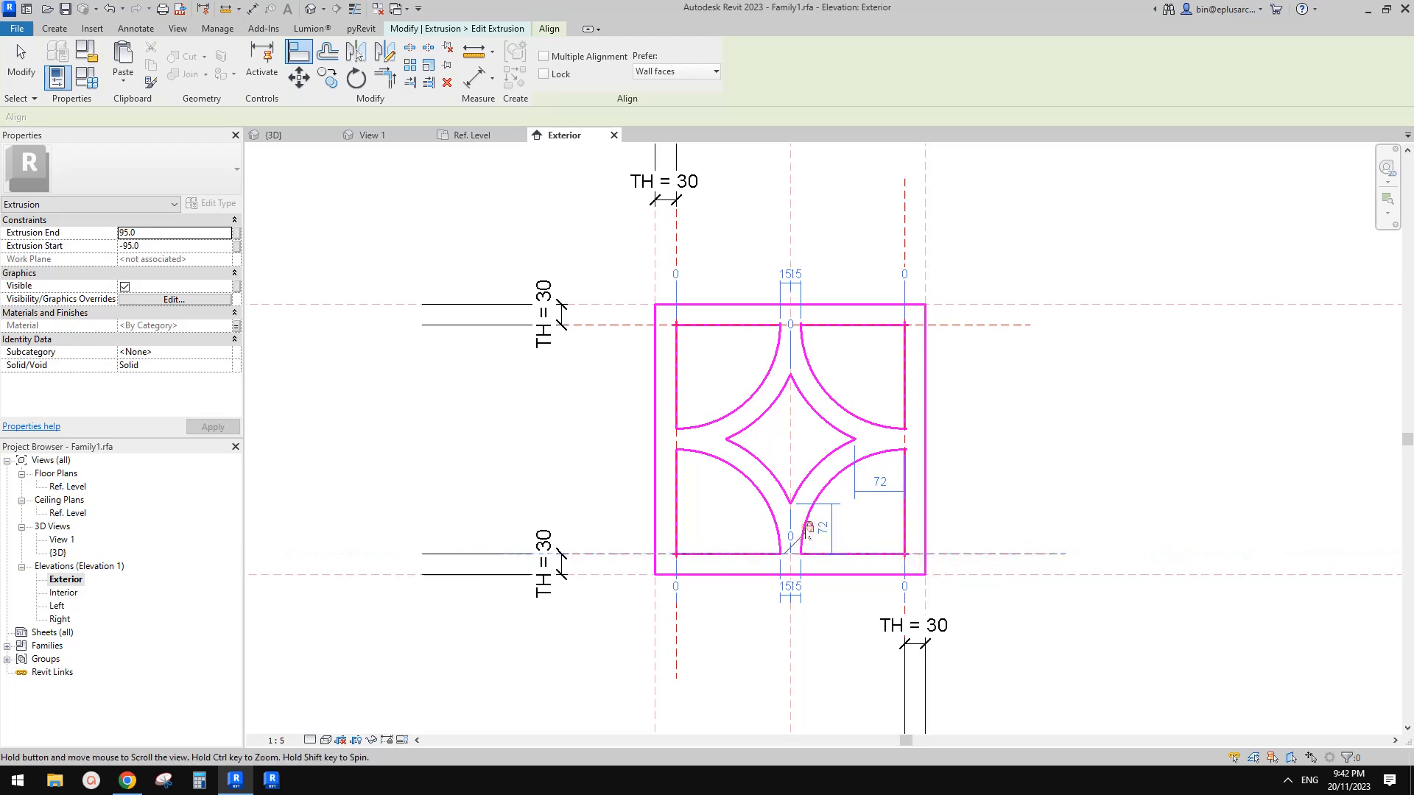
Align the centre marks of the left-hand arcs to the left inner reference plane and lock them
click(680, 629)
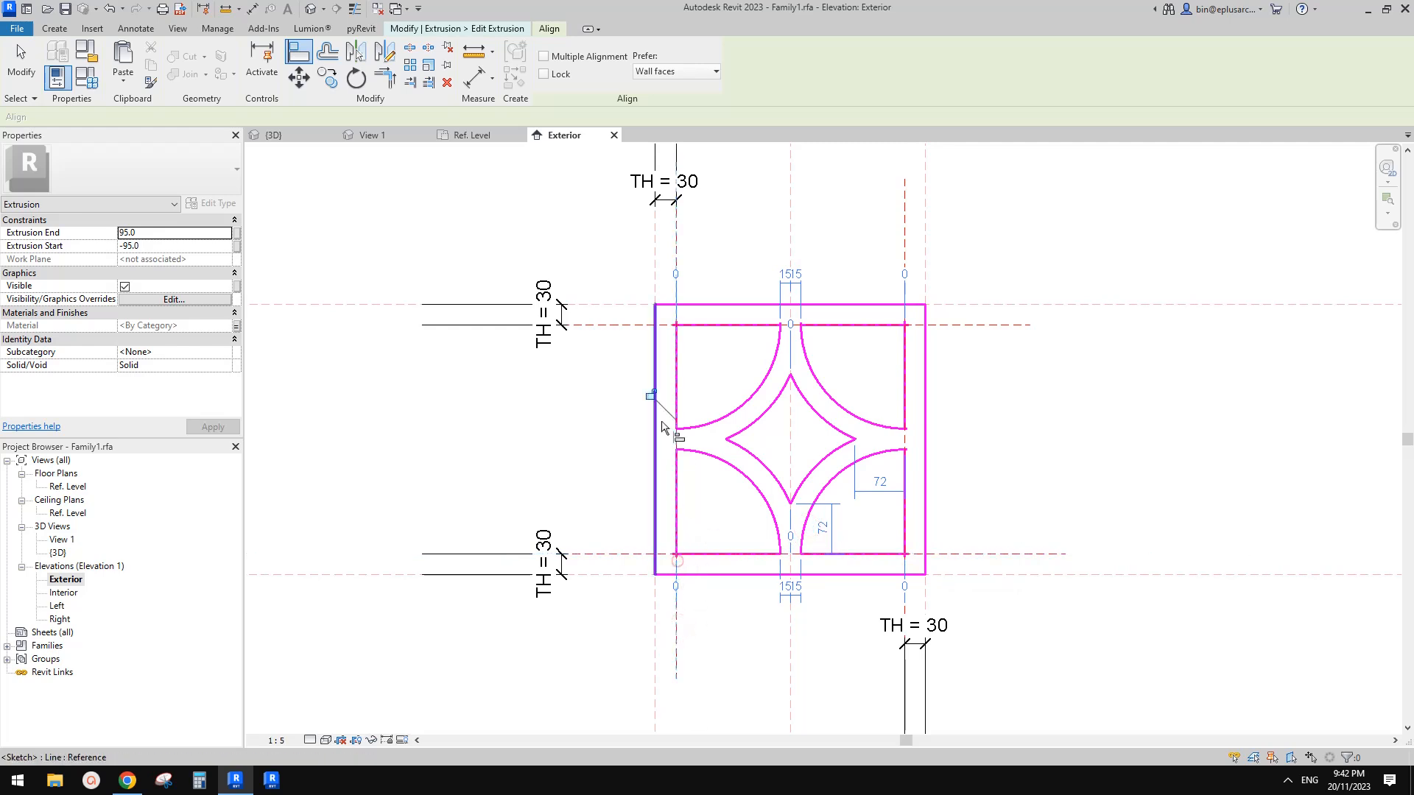
click(674, 562)
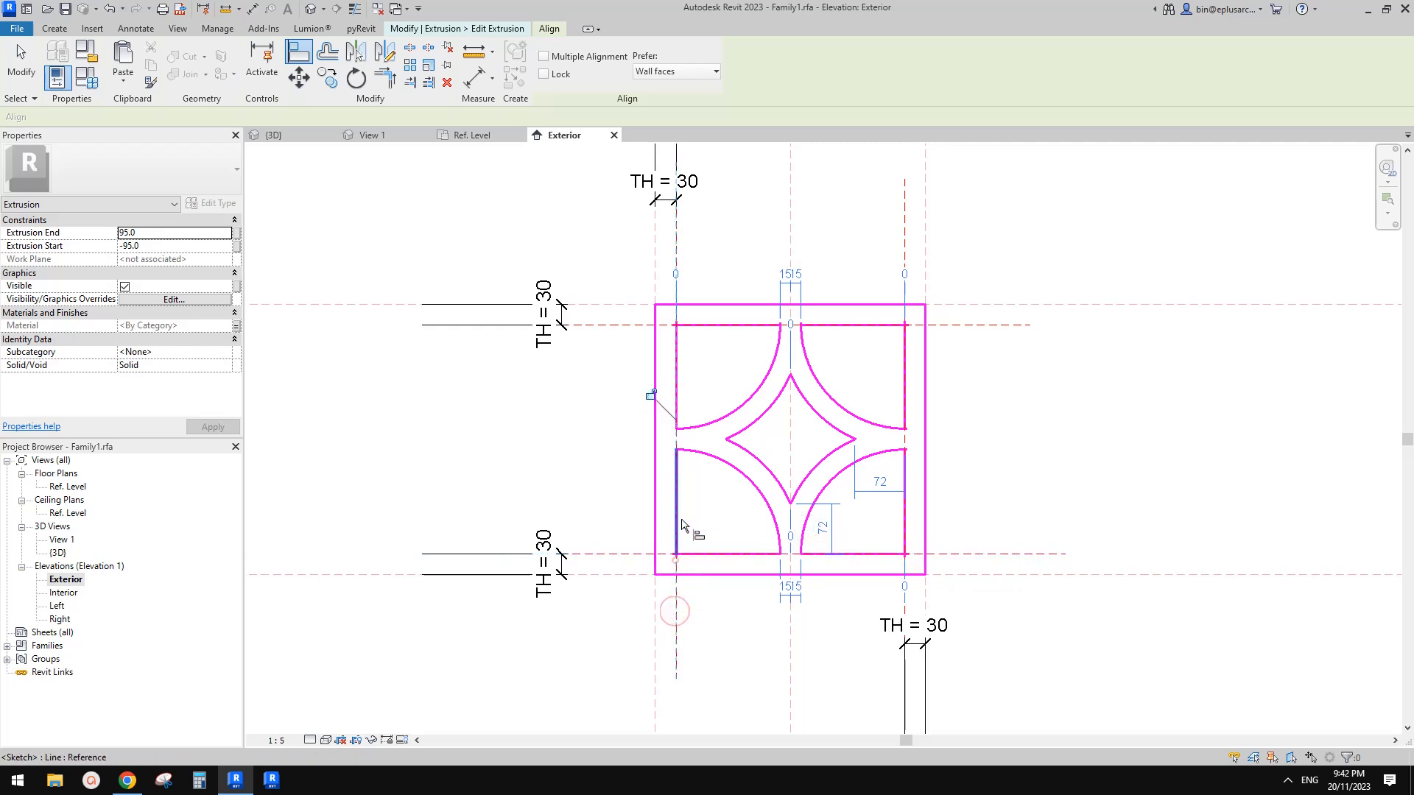
click(674, 318)
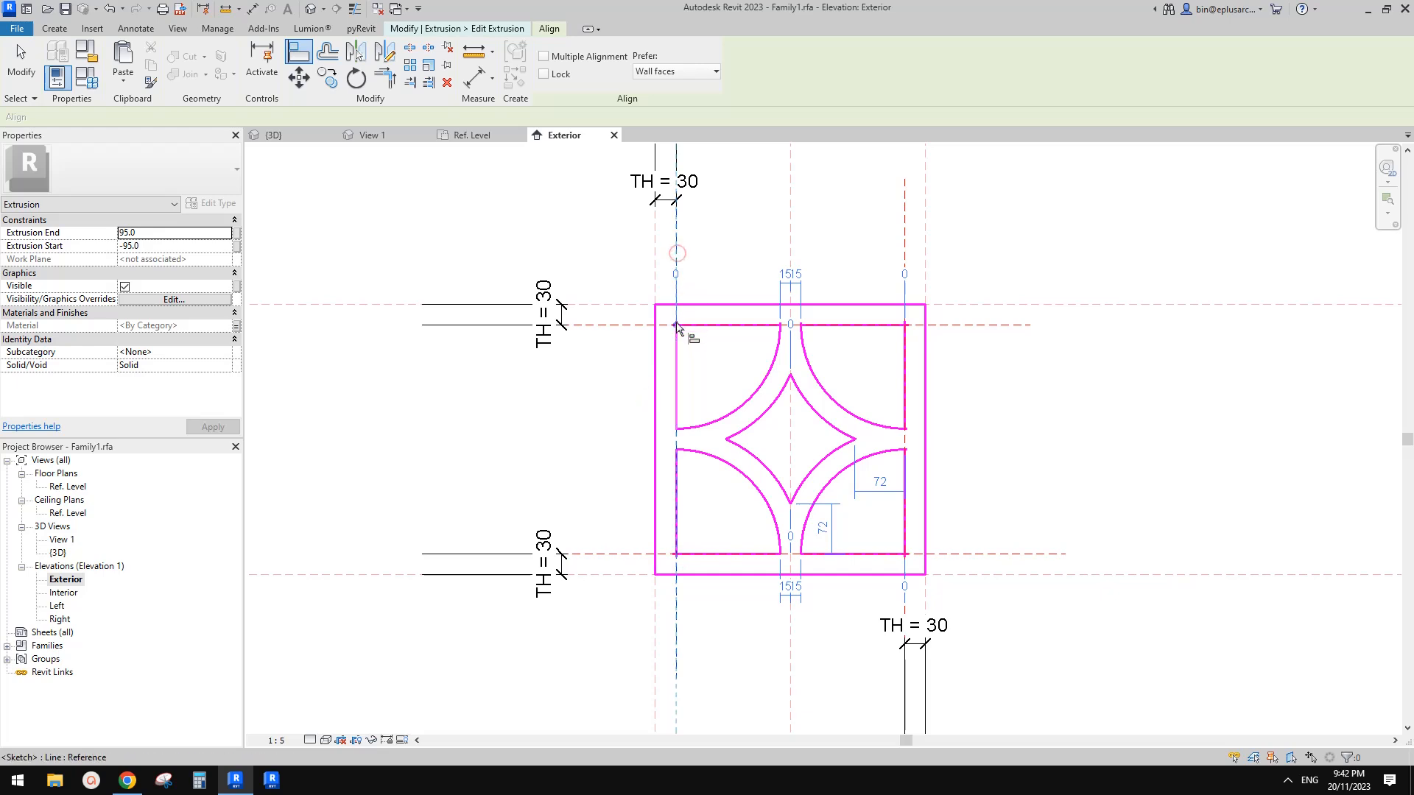
click(676, 340)
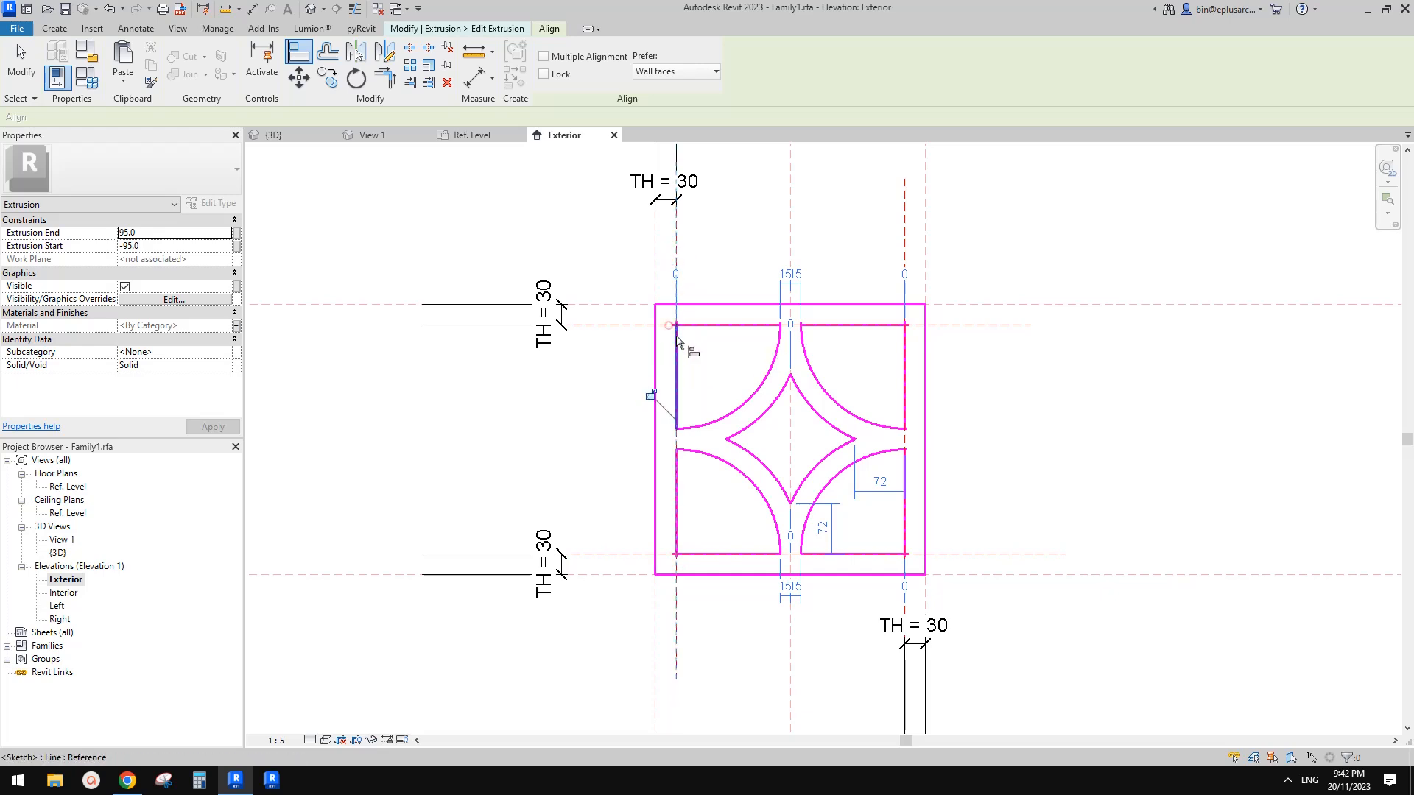
click(662, 342)
click(667, 332)
Align the centre marks of the right-hand arcs to the right inner reference plane and lock them
click(907, 249)
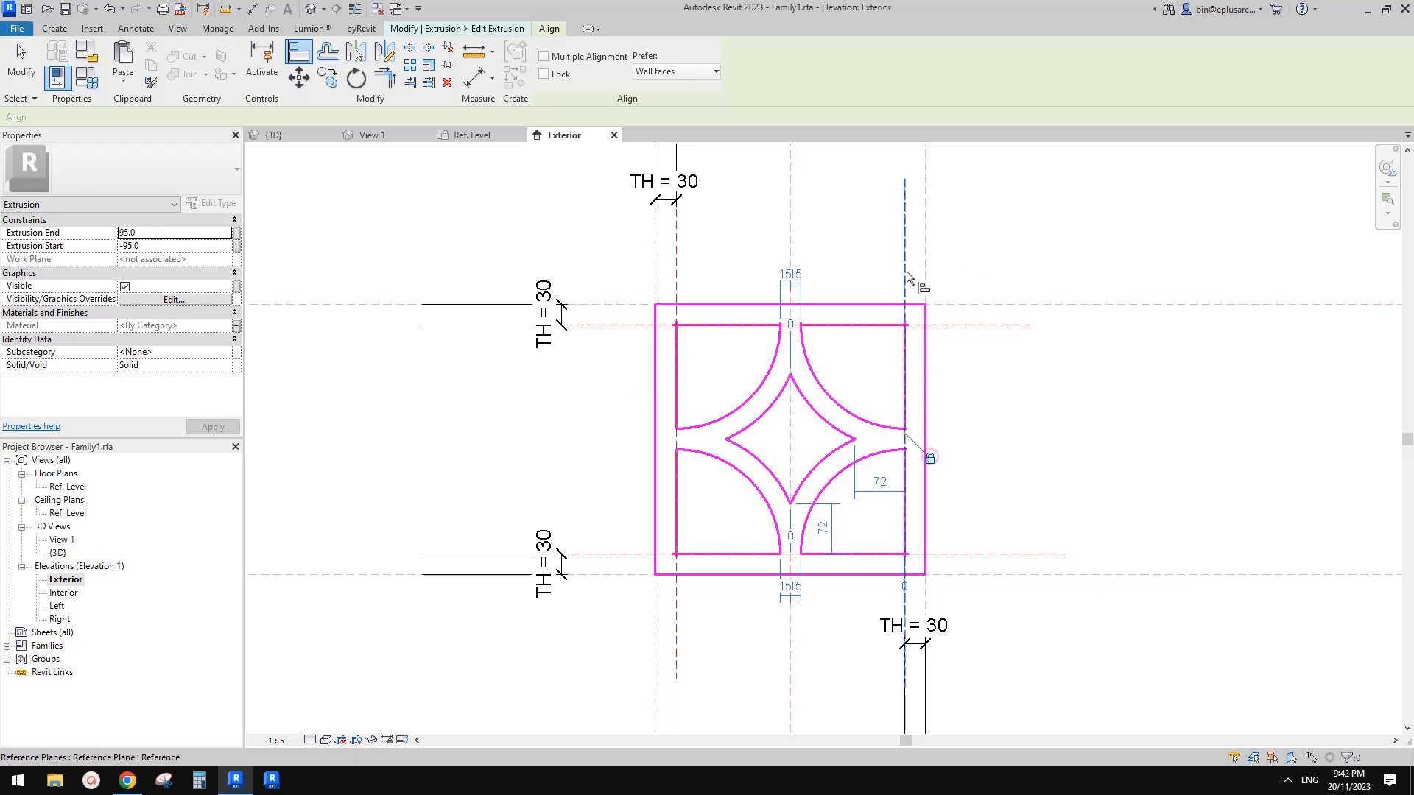
click(931, 460)
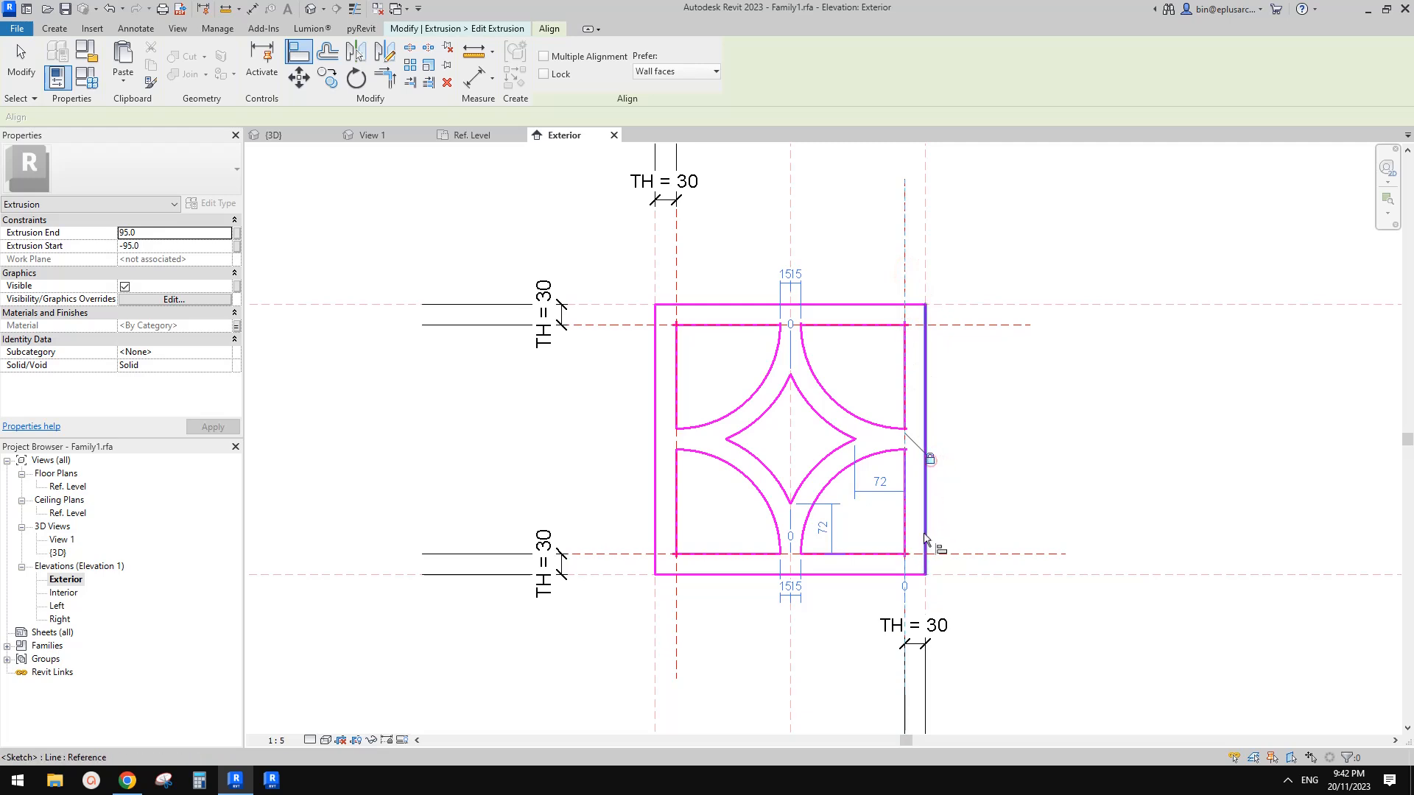
click(906, 602)
click(905, 606)
click(910, 557)
click(931, 459)
middle_drag(971, 480, 984, 455)
key(Escape)
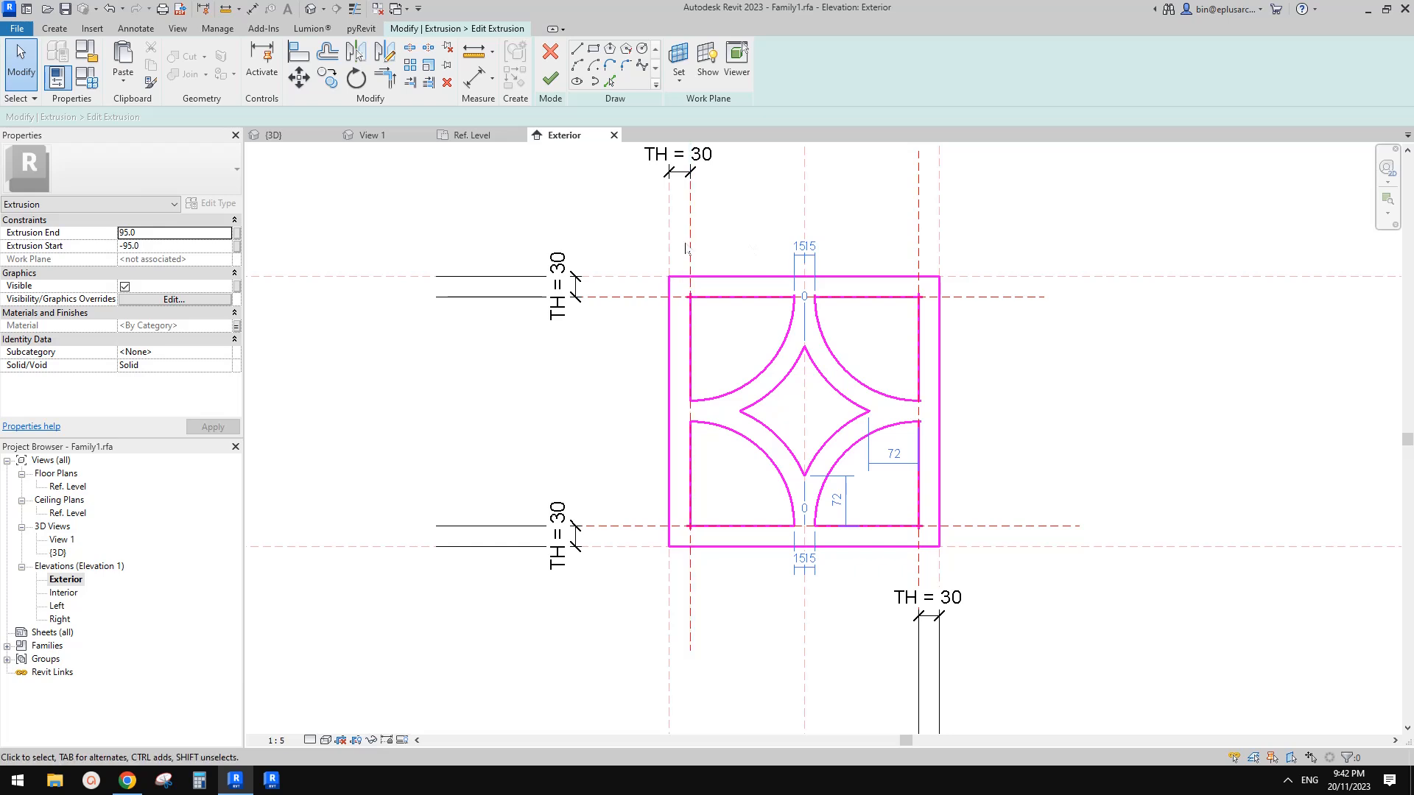
Make the temporary radius dimensions of the four corner-opening arcs permanent
mouse_move(816, 377)
middle_down()
mouse_move(865, 368)
mouse_move(857, 351)
middle_up()
click(886, 428)
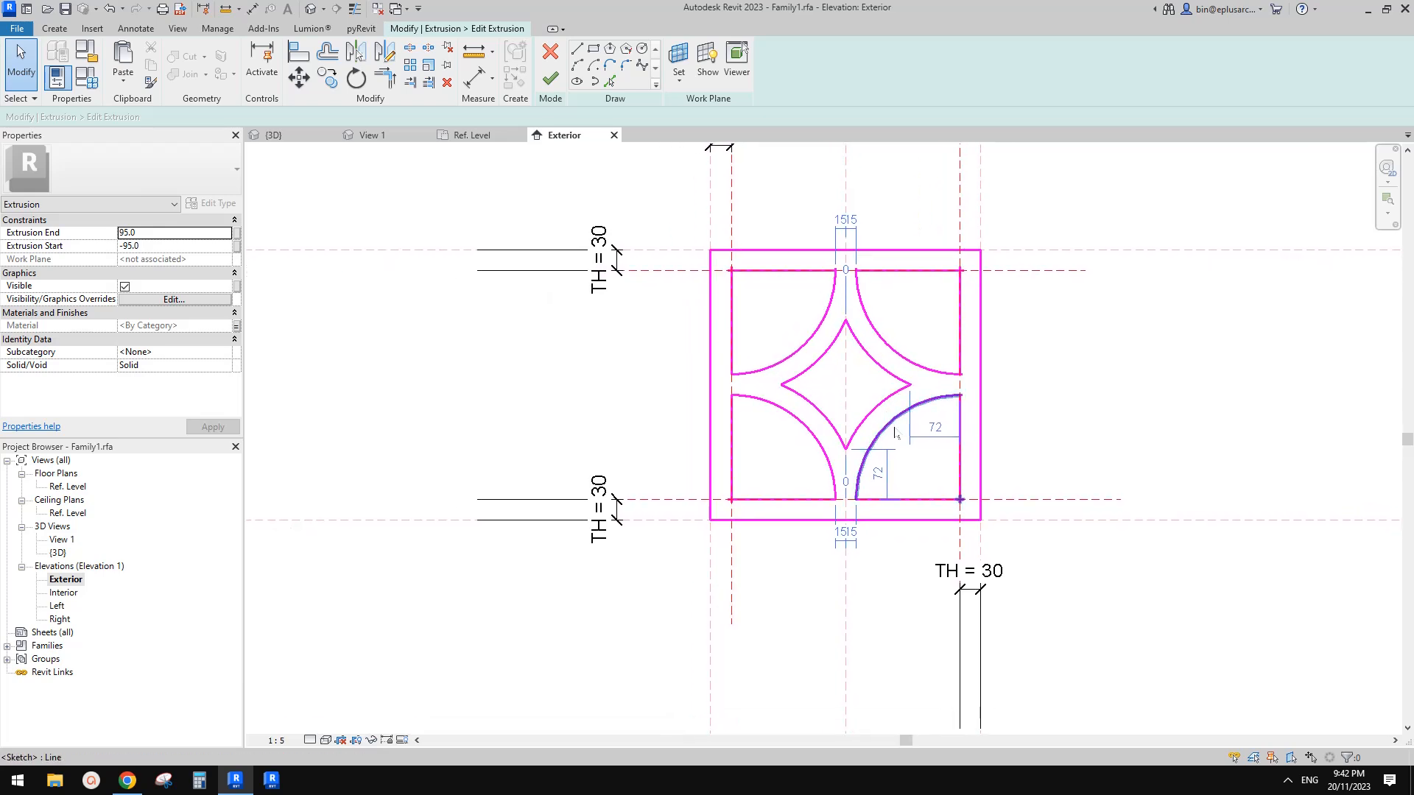
click(808, 431)
click(801, 350)
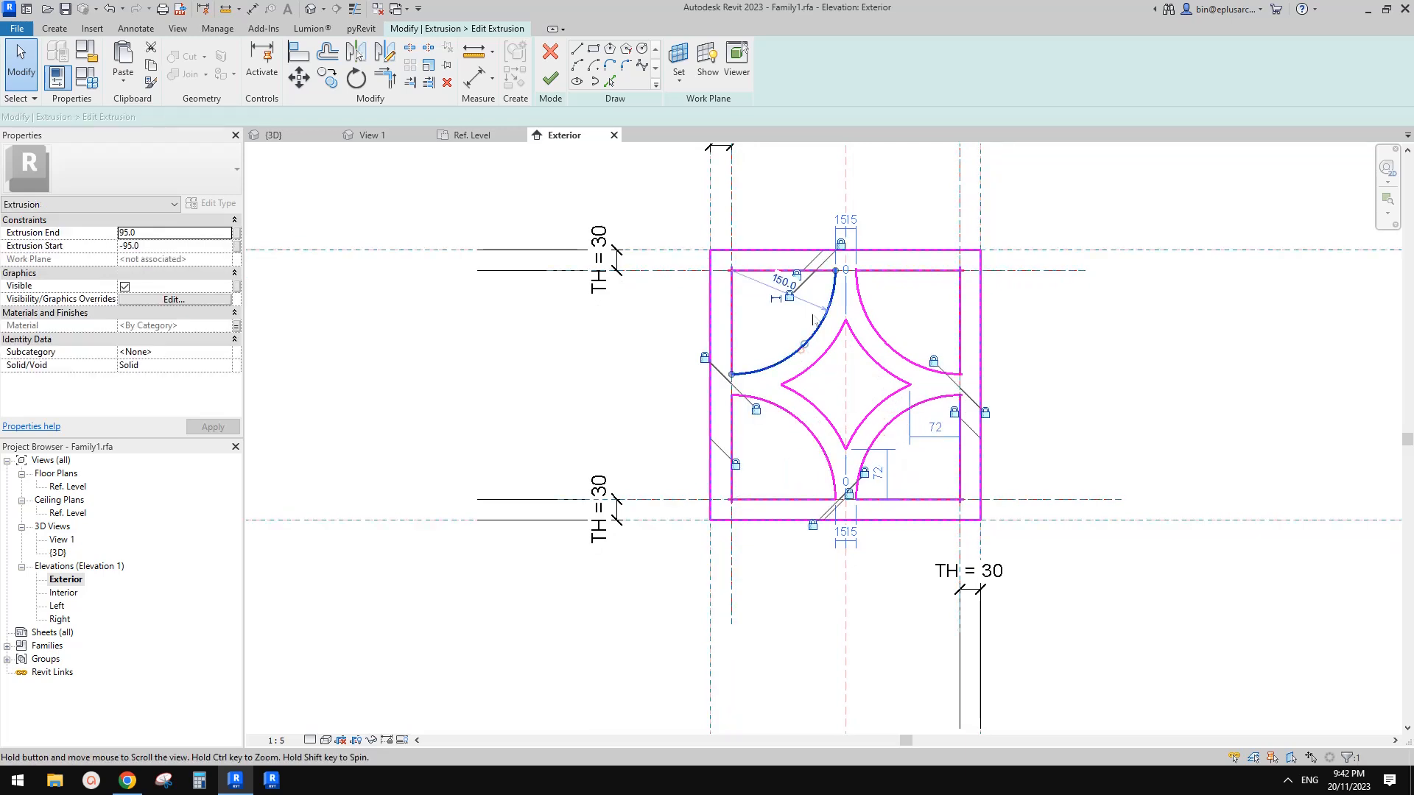
click(886, 345)
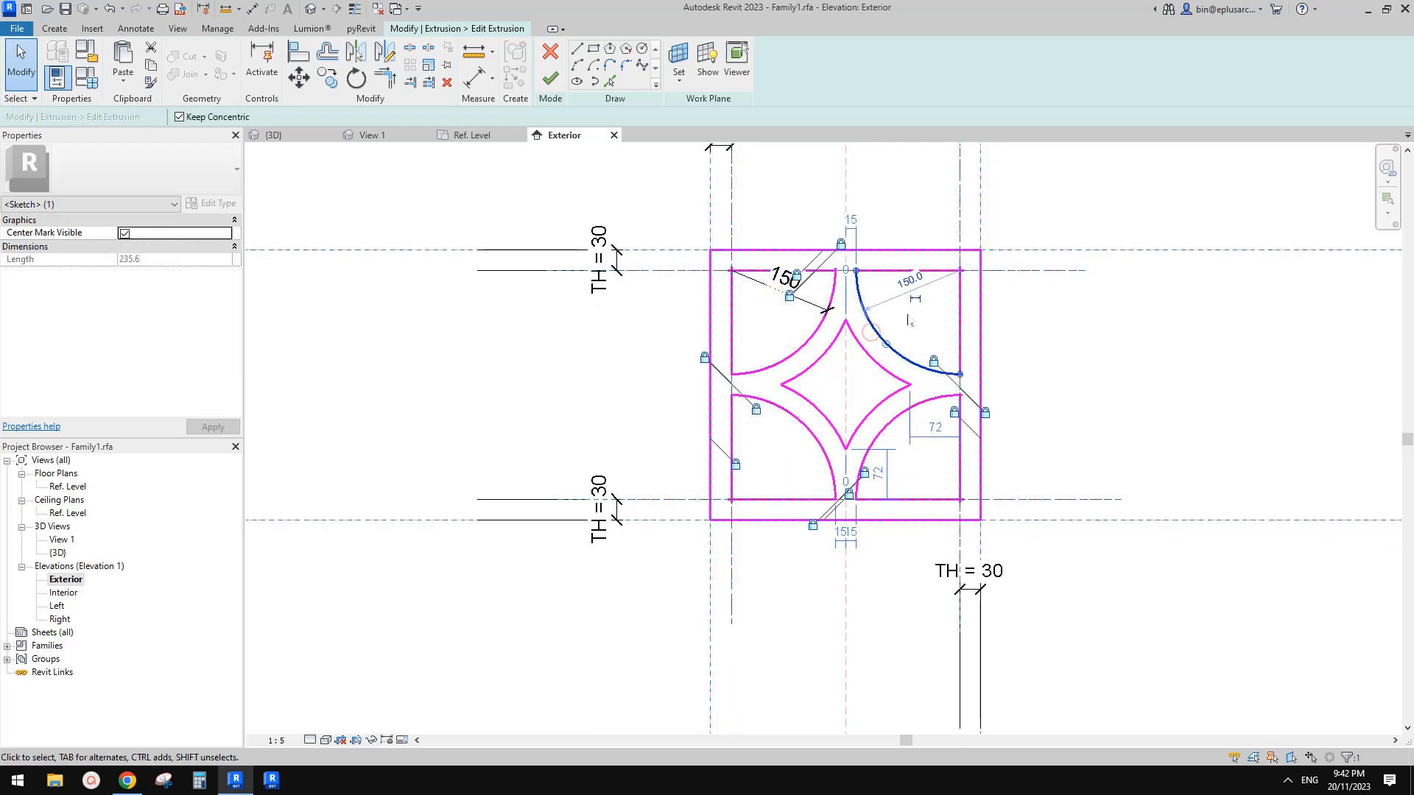
click(818, 446)
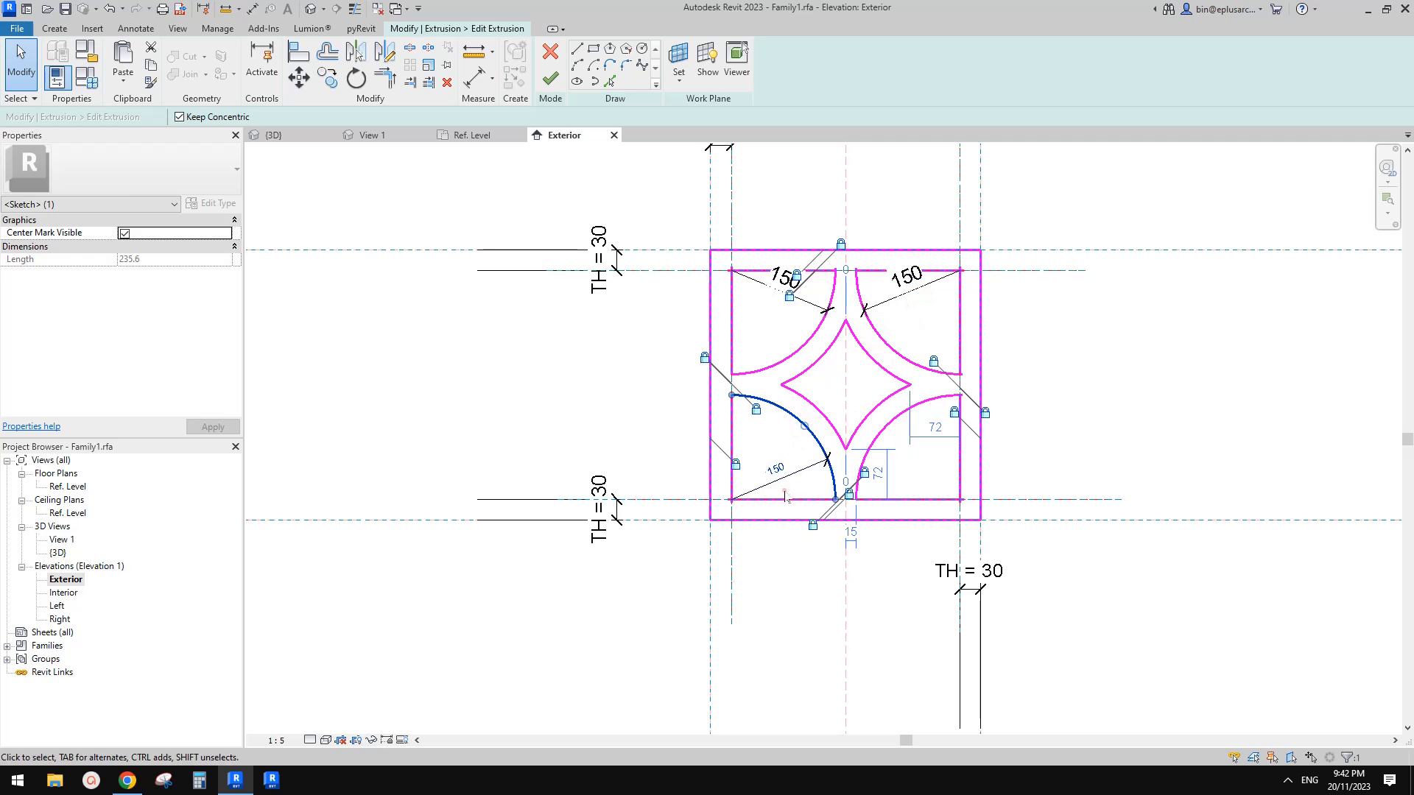
click(884, 429)
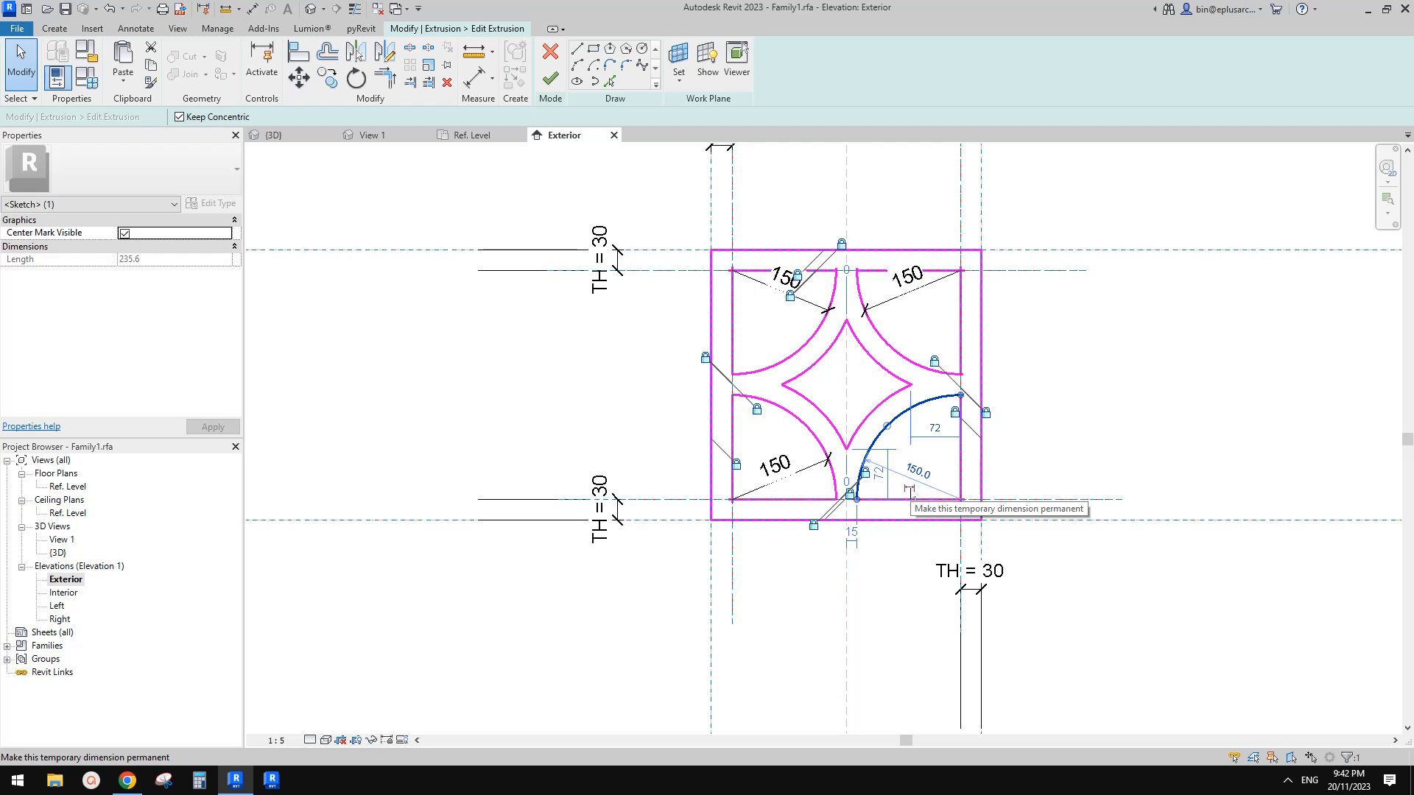
click(910, 490)
Make the temporary radius dimensions of the four central star arcs permanent and place their text clear of the corner-arc dimensions
click(821, 362)
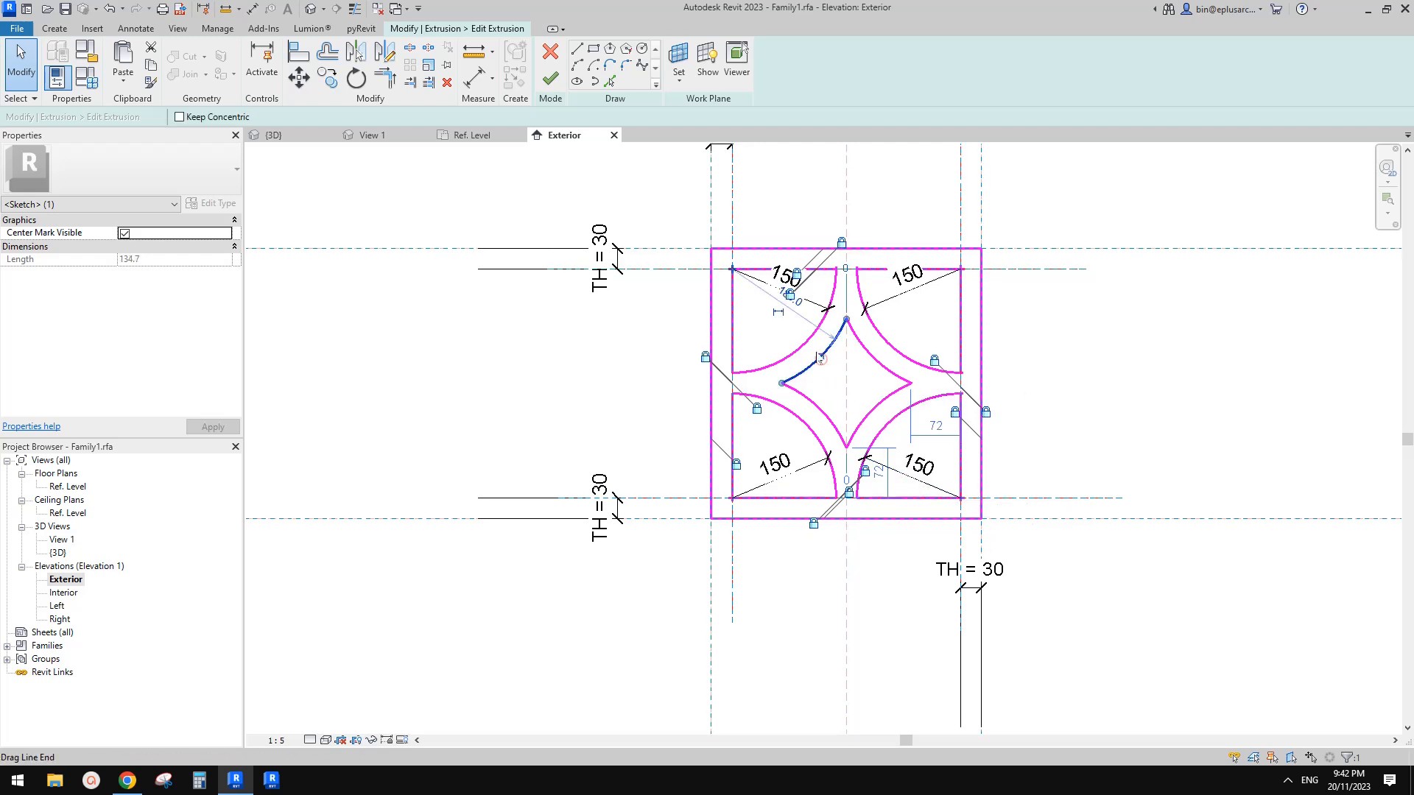
click(779, 316)
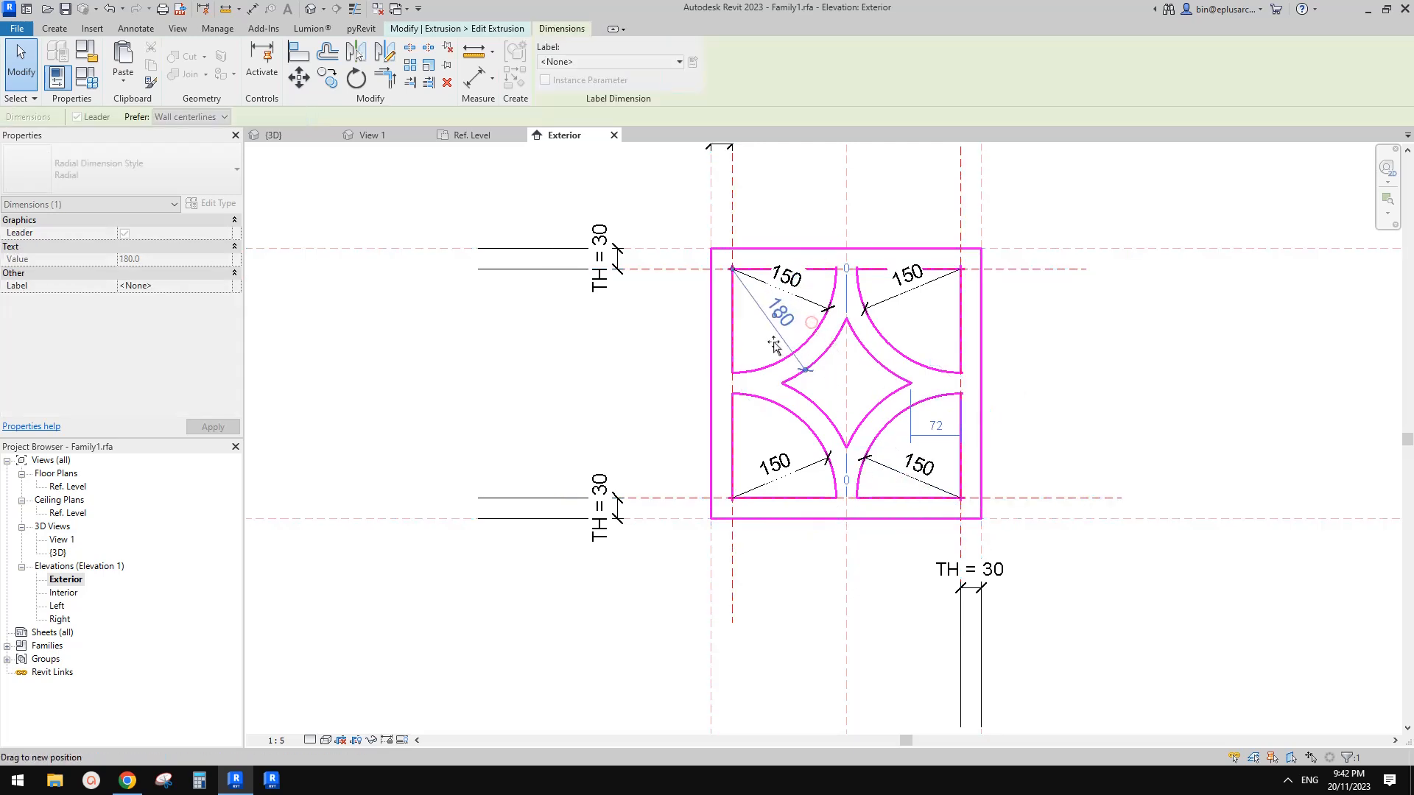
click(875, 365)
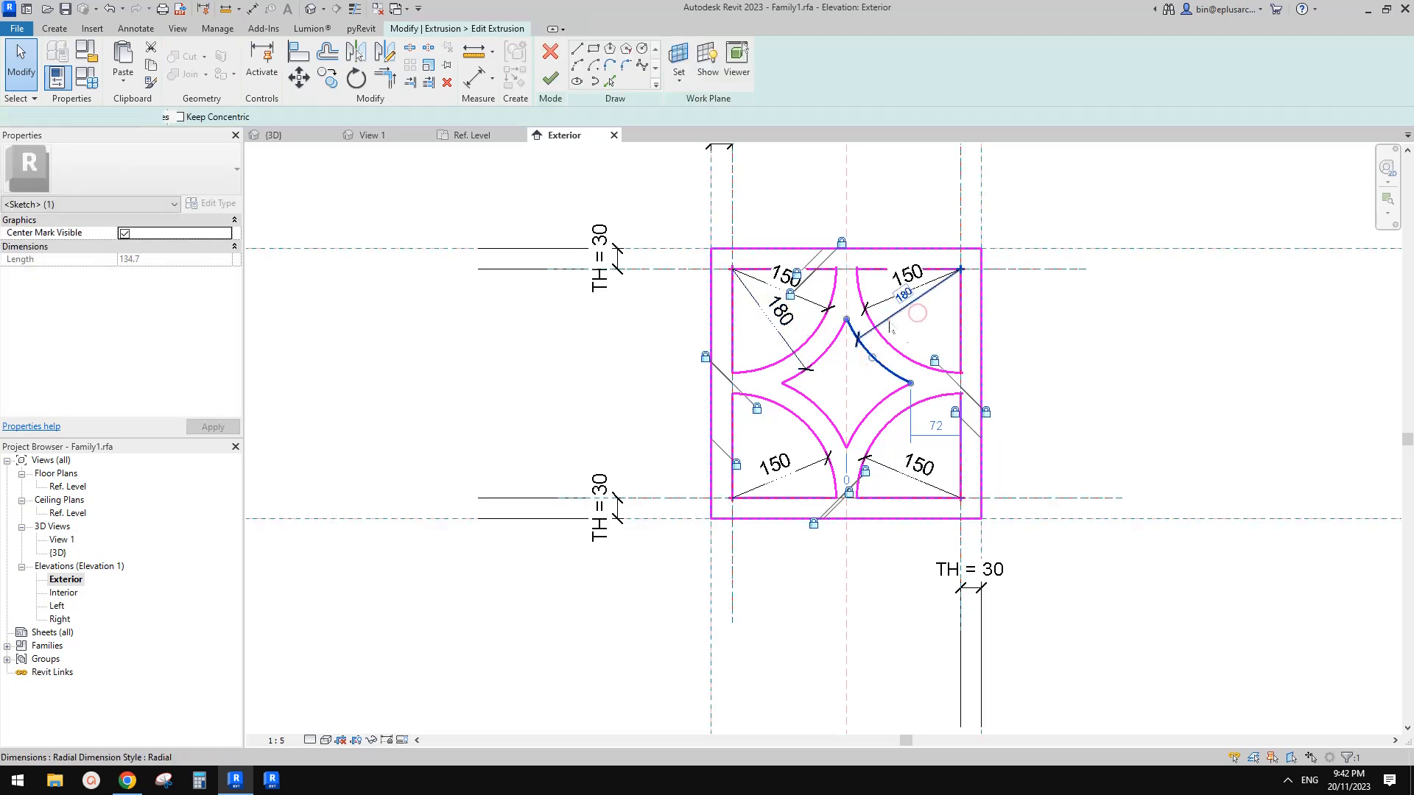
click(915, 315)
click(804, 427)
click(815, 402)
click(790, 477)
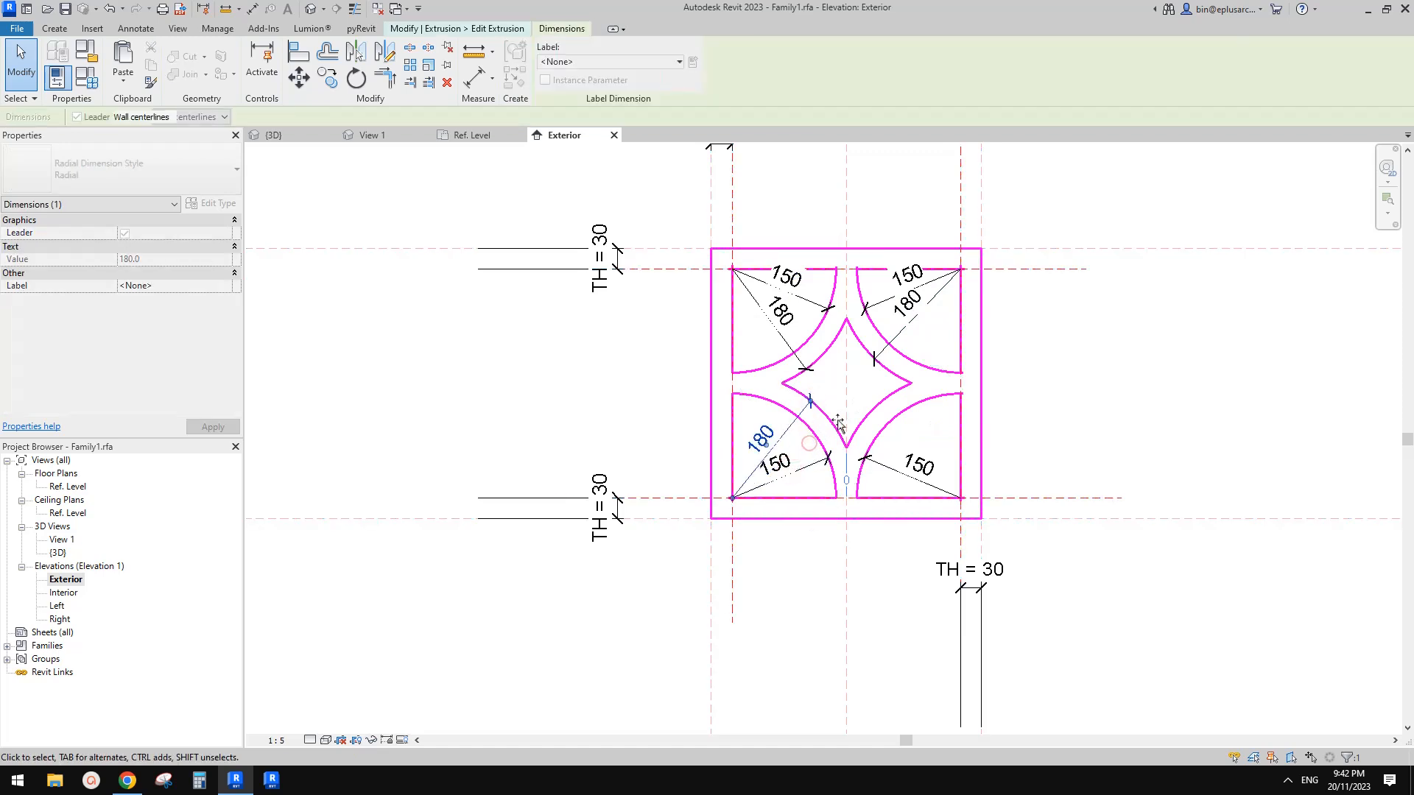
click(878, 409)
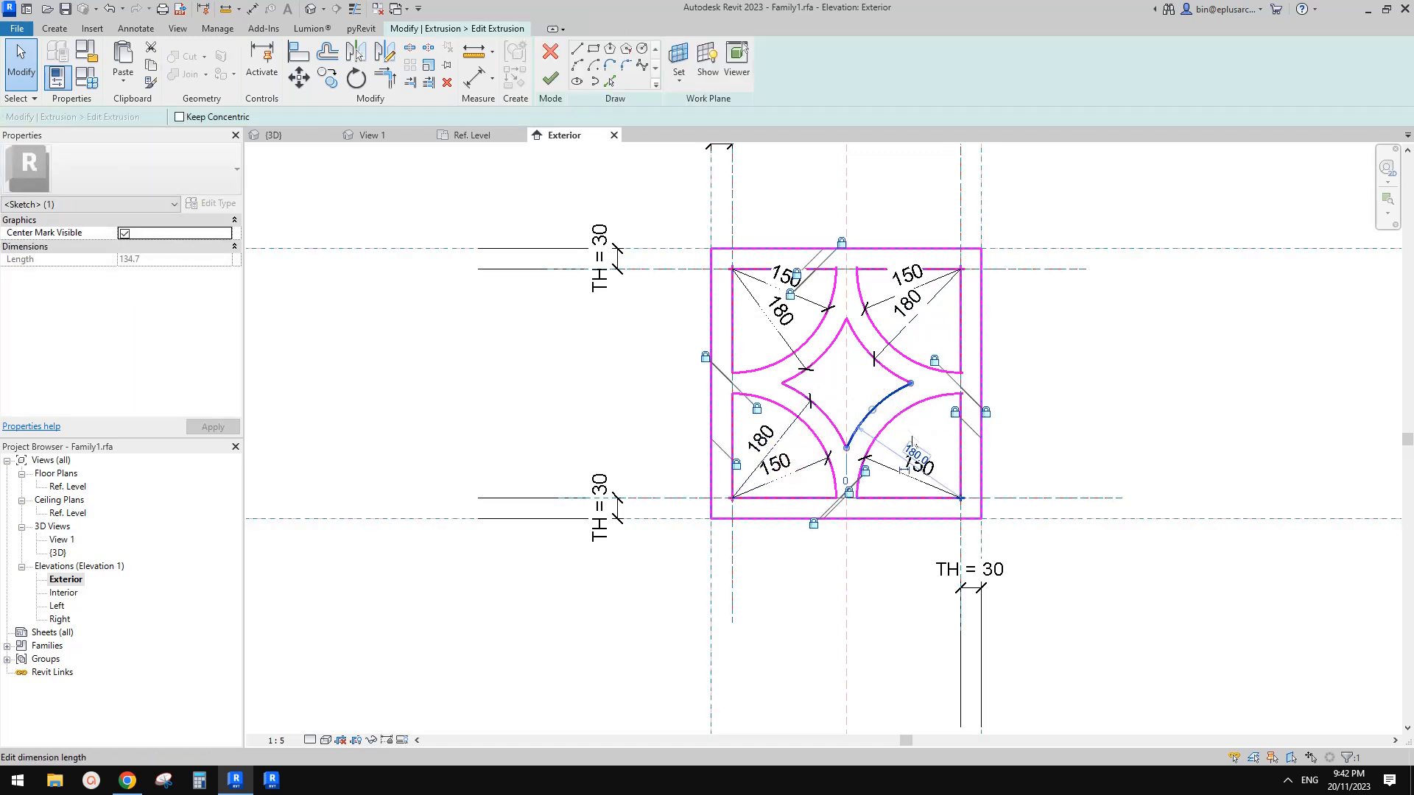
click(904, 472)
drag(905, 461, 935, 434)
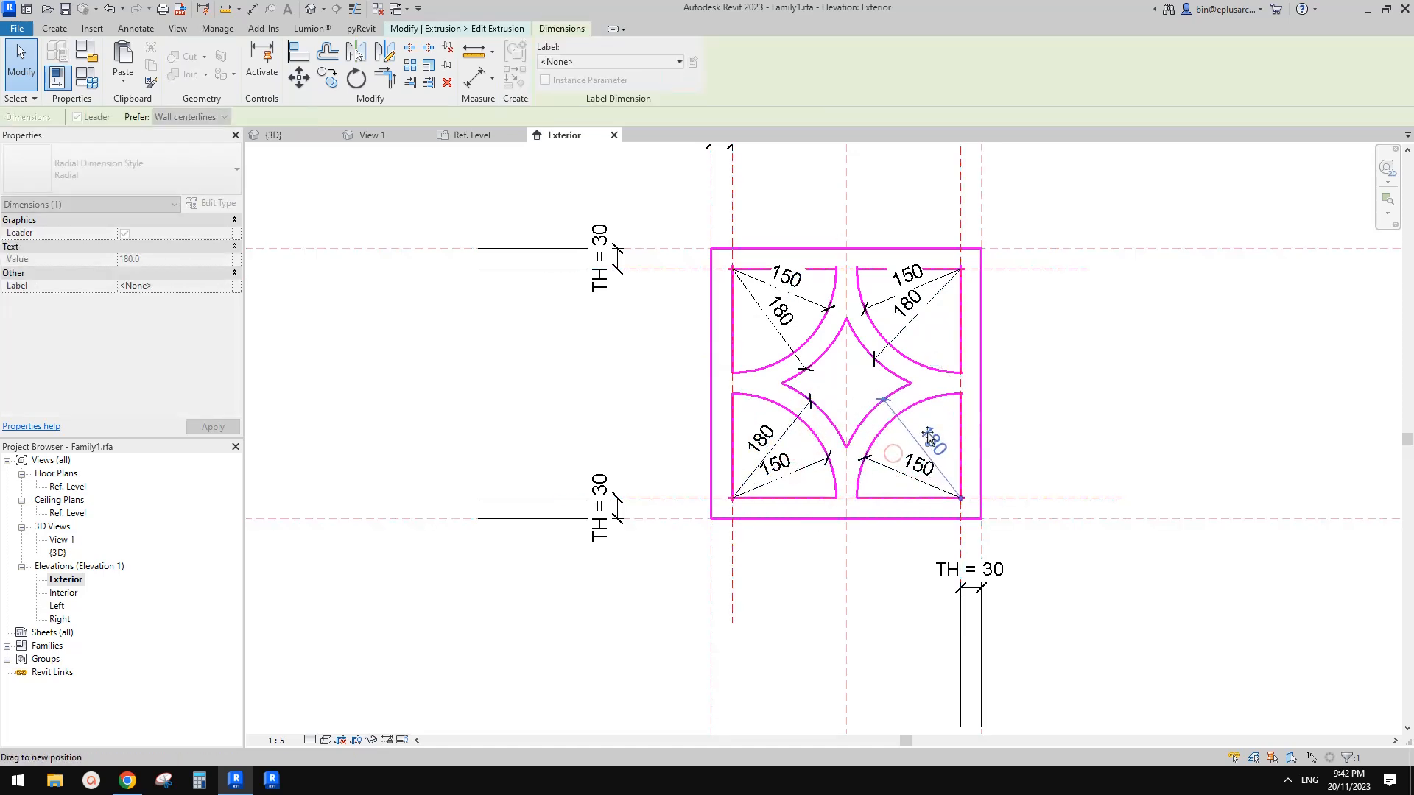
key(Escape)
Examine the sketch lines, arc radius dimensions and TH offsets around the whole block in the elevation
scroll(936, 434, down, 1)
scroll(916, 472, down, 1)
middle_drag(915, 471, 920, 417)
scroll(931, 440, up, 3)
middle_drag(913, 347, 891, 373)
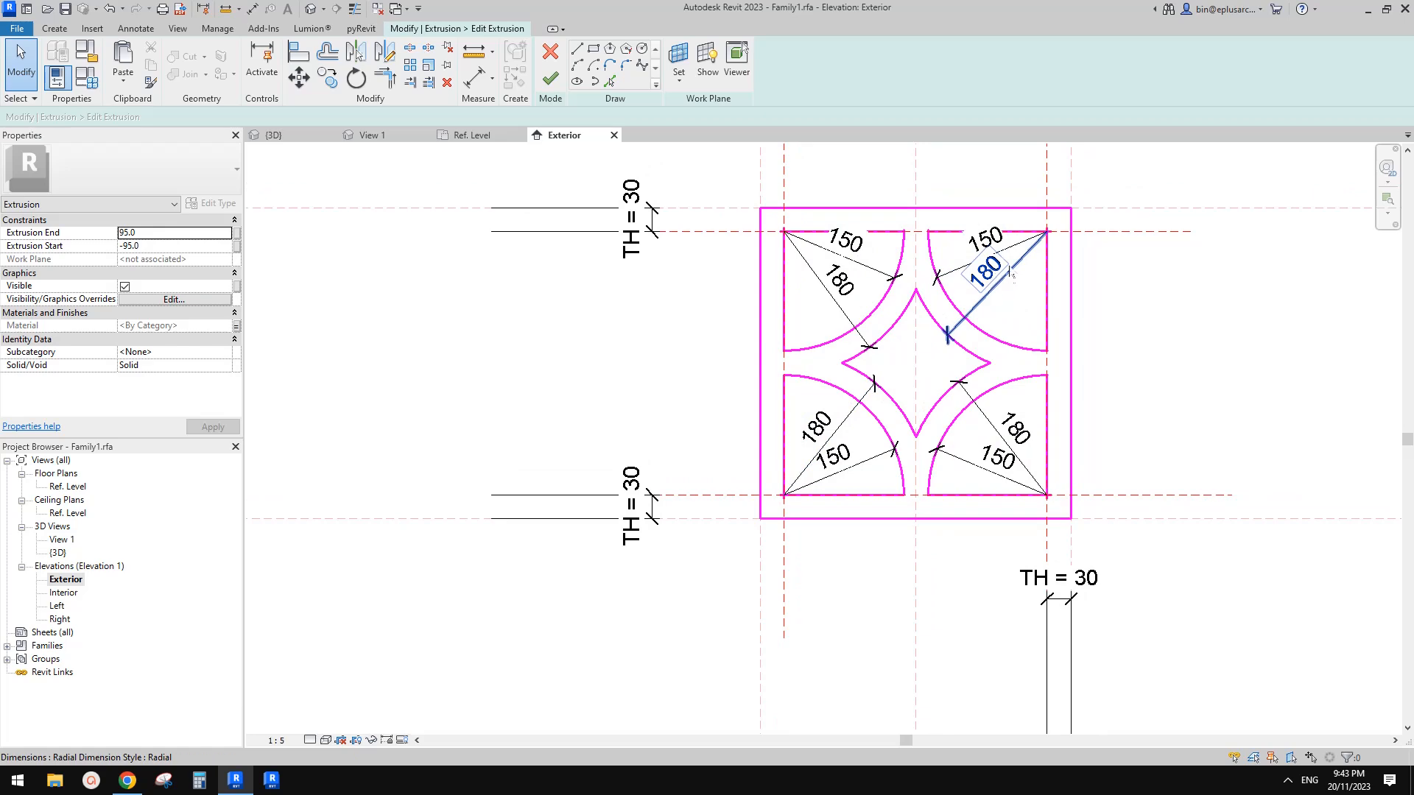
scroll(951, 370, down, 2)
mouse_move(951, 370)
middle_down()
mouse_move(916, 374)
mouse_move(920, 340)
mouse_move(938, 354)
middle_up()
scroll(903, 333, up, 1)
scroll(939, 350, up, 1)
middle_drag(737, 213, 722, 304)
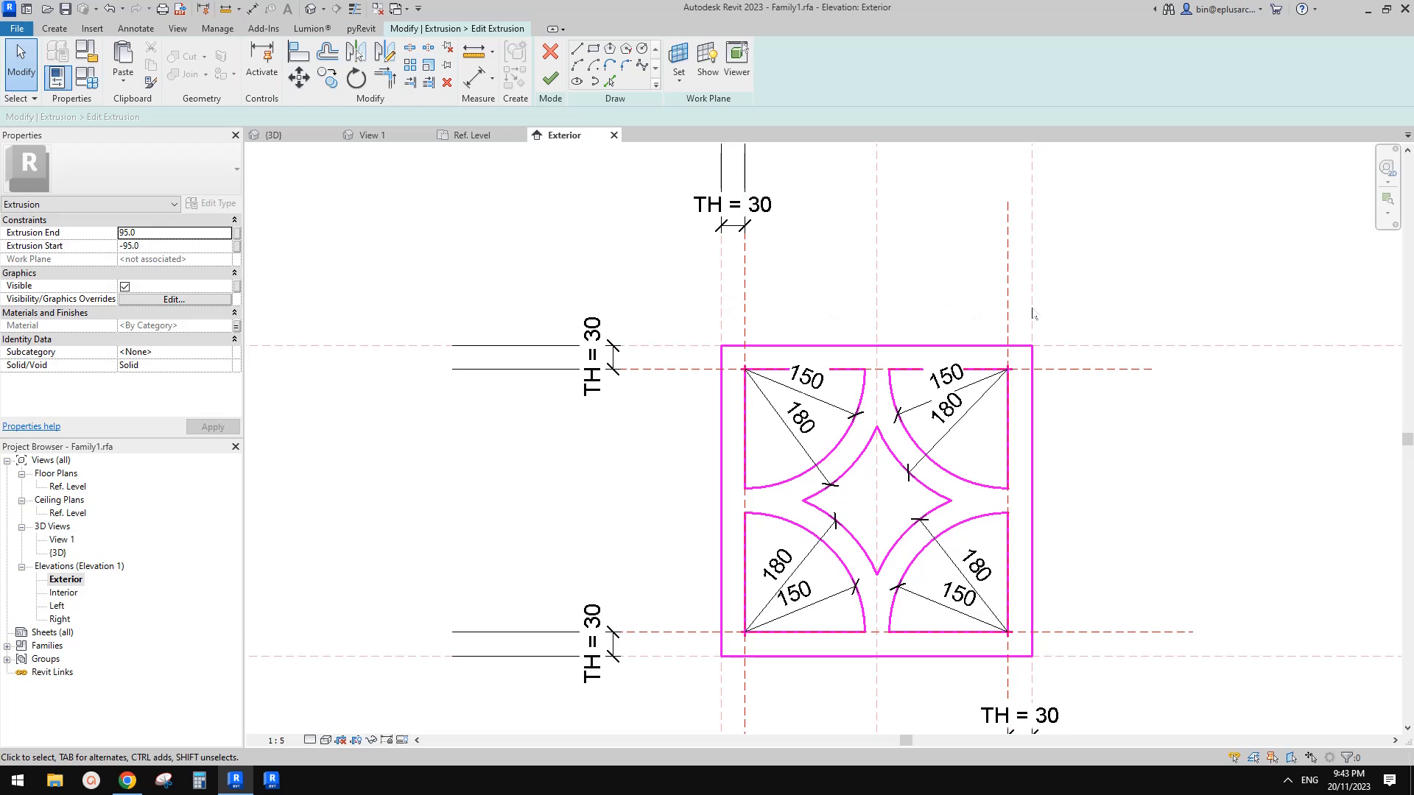
middle_drag(1035, 326, 1033, 289)
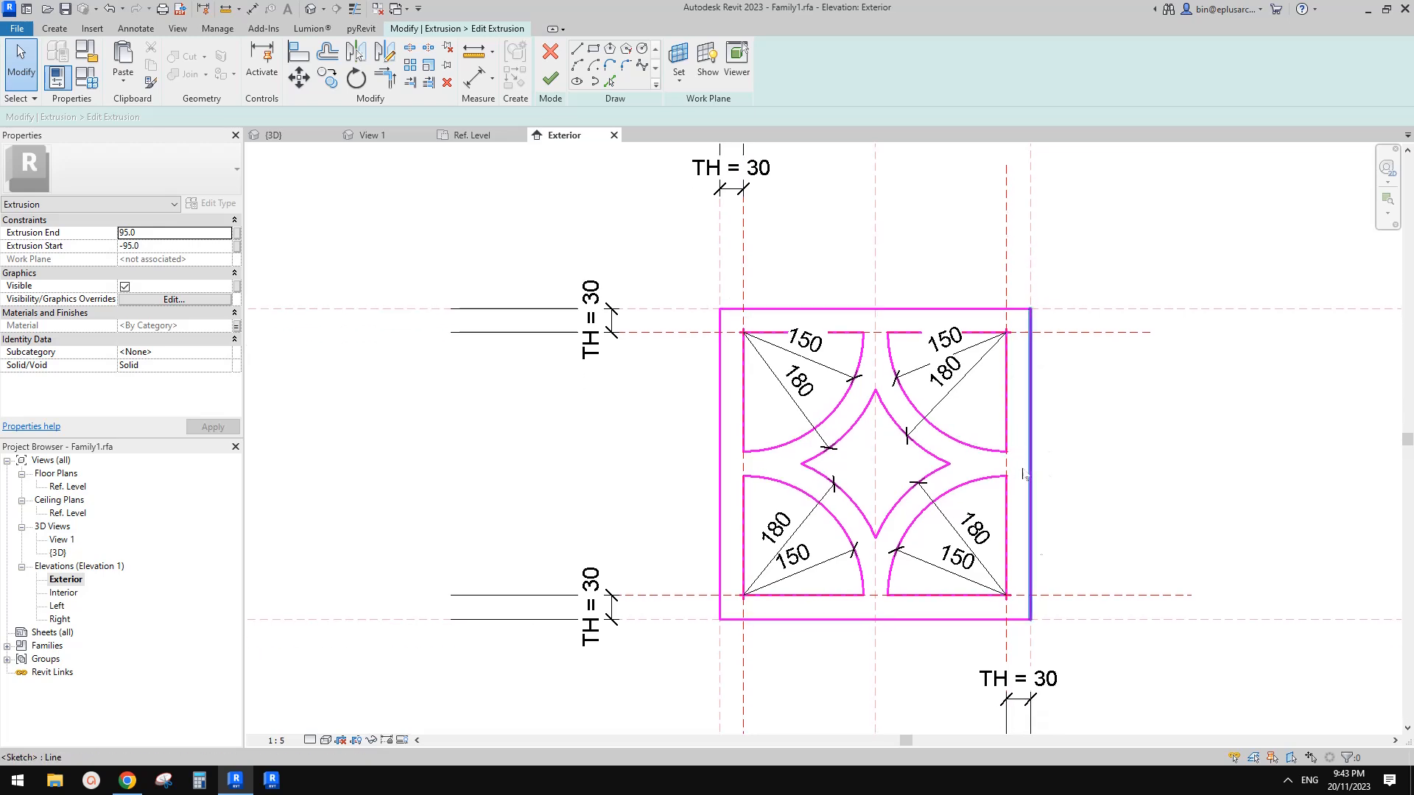
middle_drag(869, 412, 889, 418)
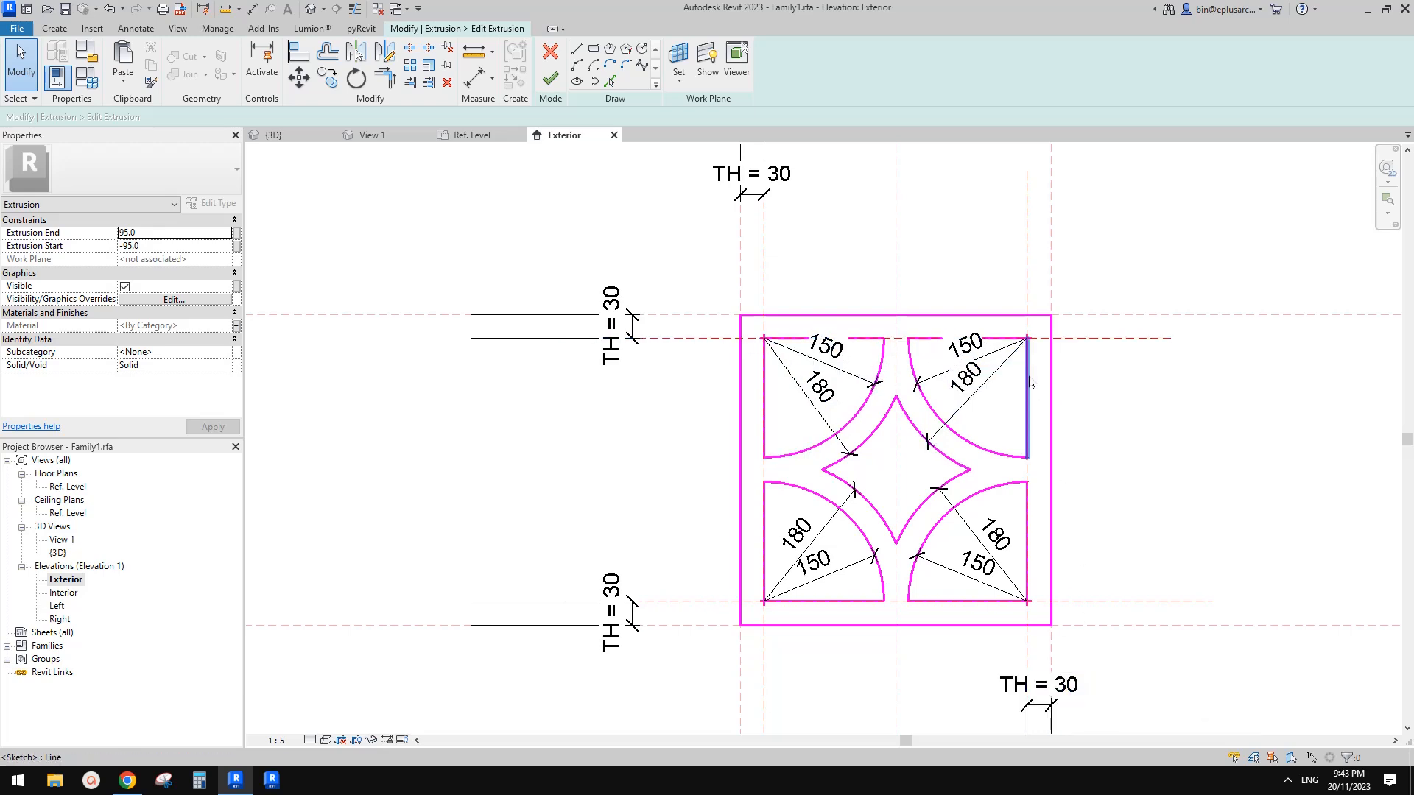
middle_drag(732, 269, 740, 318)
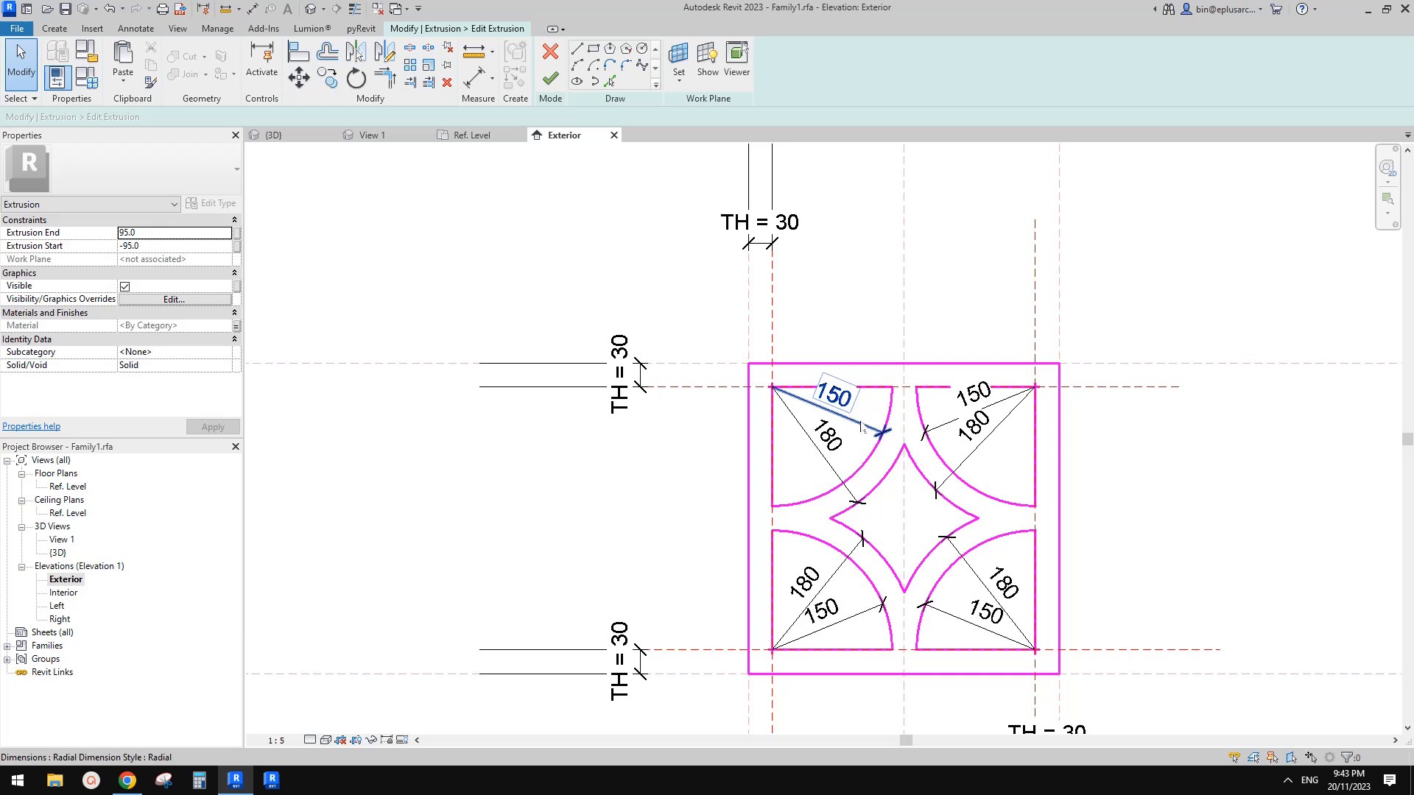
Label the radius dimensions of the four corner-opening arcs with a new instance family parameter named R1
click(863, 427)
middle_drag(863, 427, 861, 382)
ctrl+click(940, 374)
ctrl+click(829, 566)
ctrl+click(973, 577)
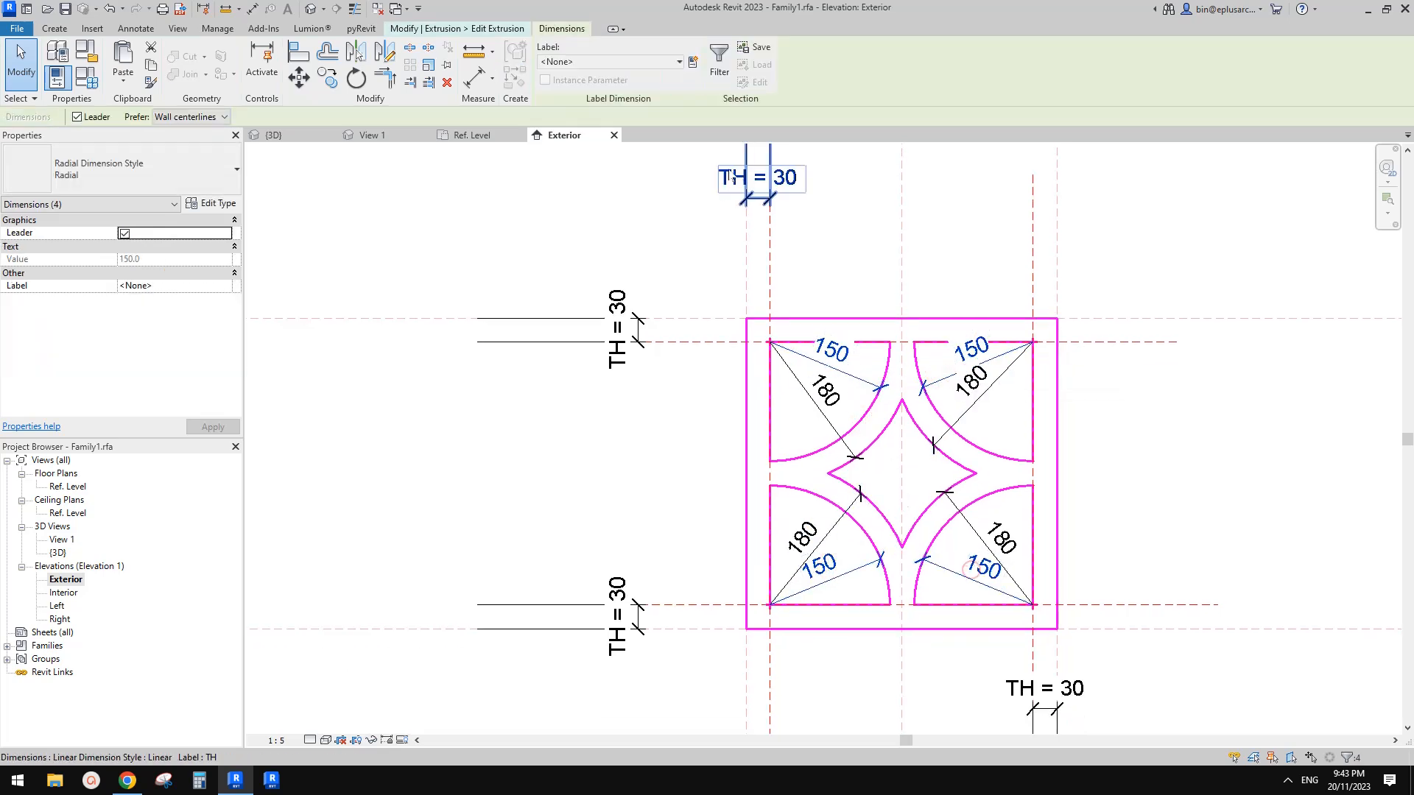
click(692, 62)
text(R1)
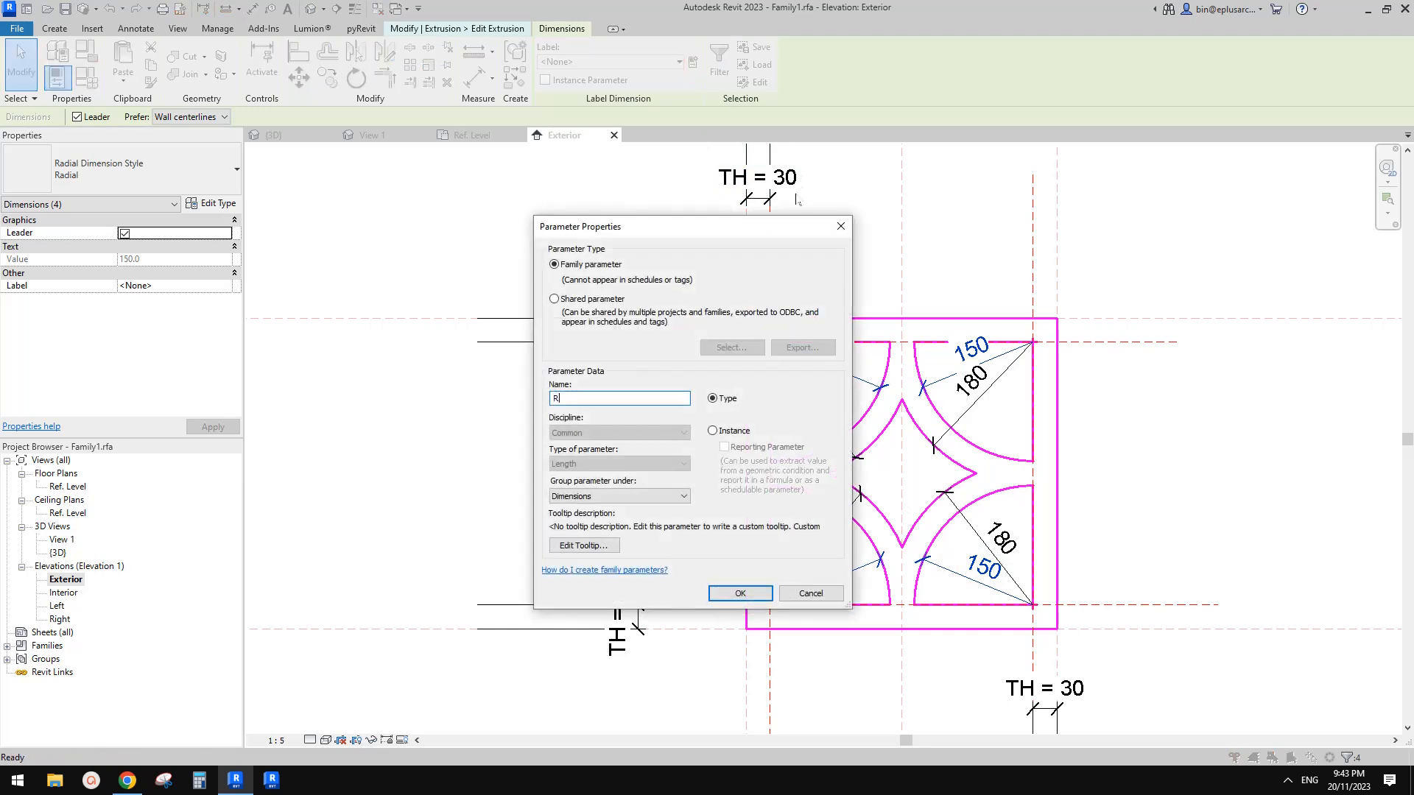
click(713, 431)
click(740, 594)
Label the radius dimensions of the four central star arcs with a new instance family parameter named R2
scroll(806, 355, down, 3)
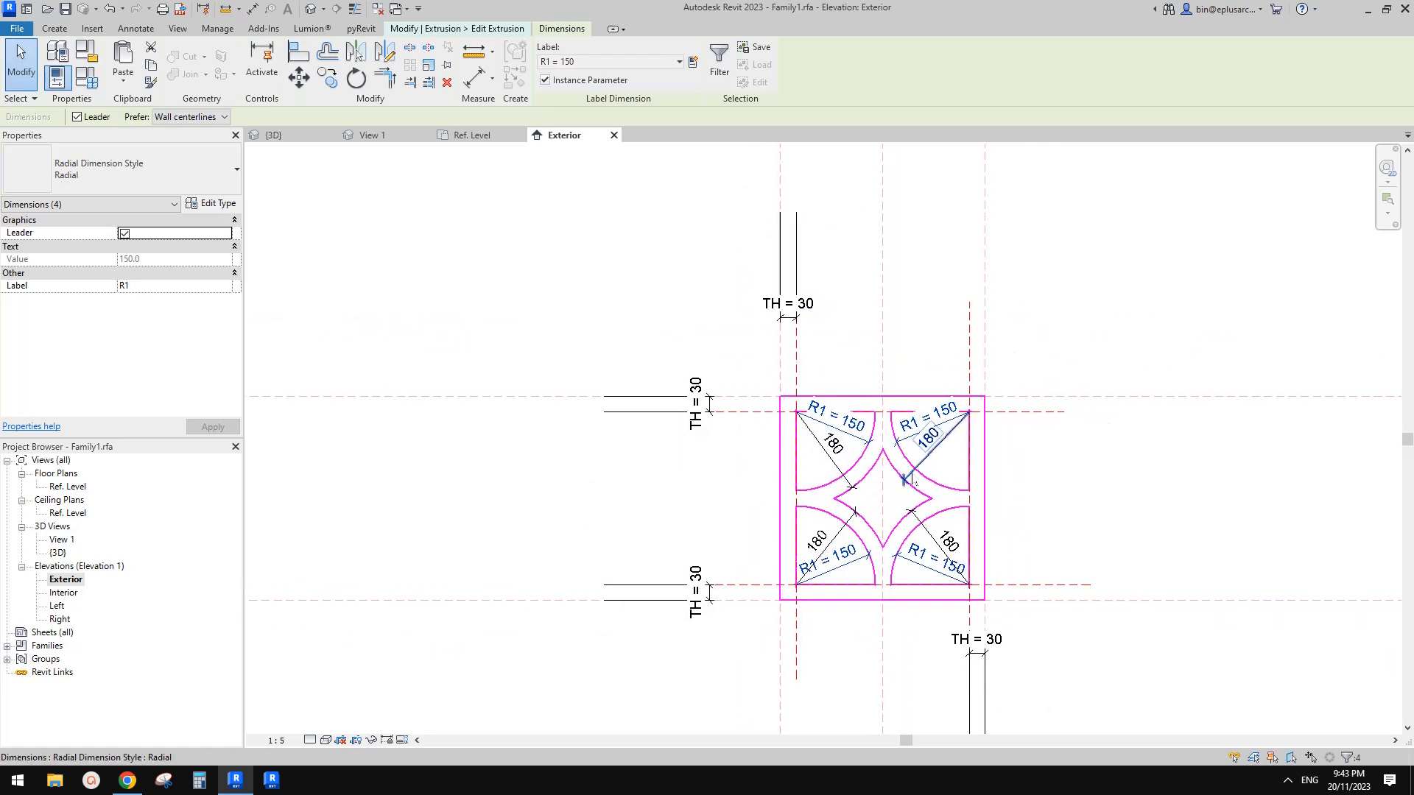
middle_drag(930, 470, 912, 465)
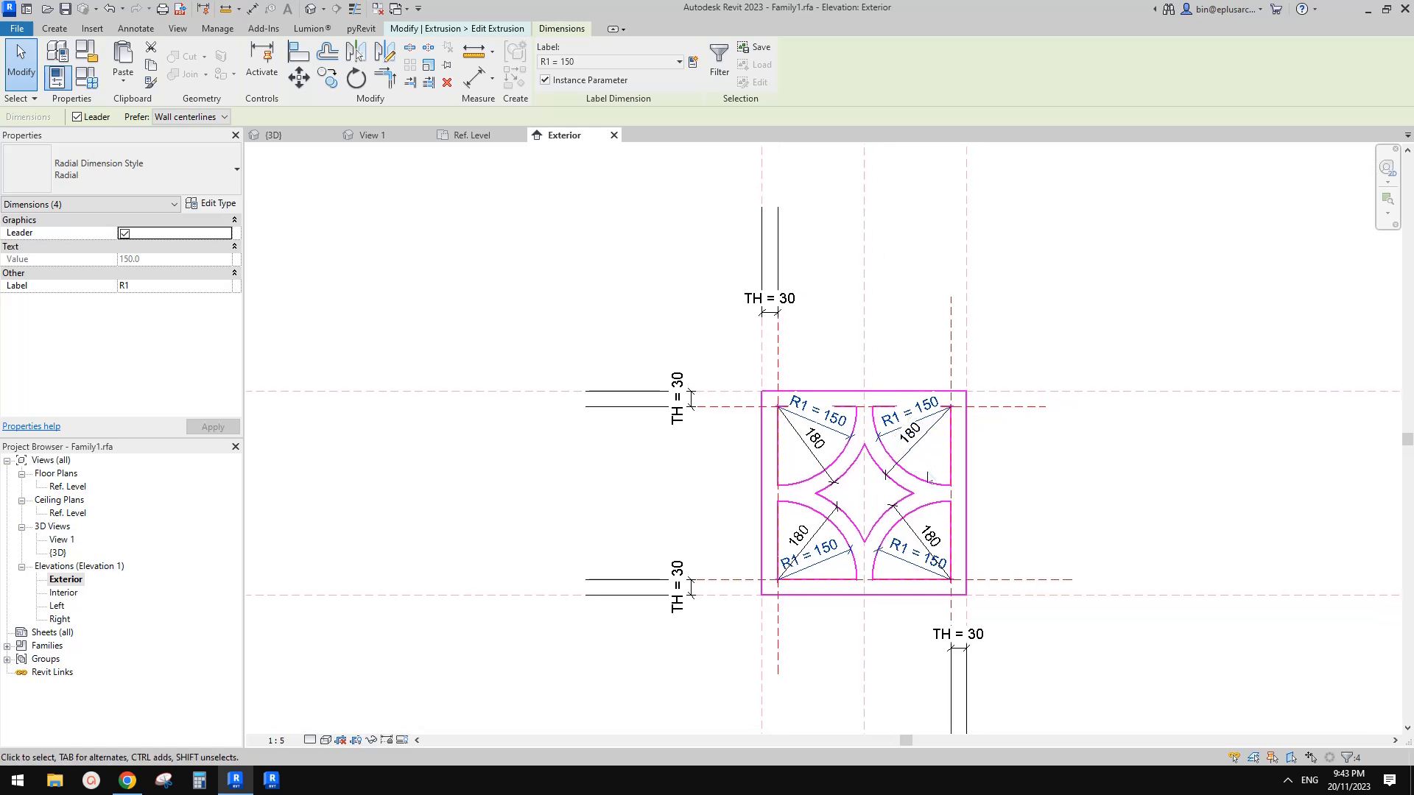
scroll(786, 456, up, 1)
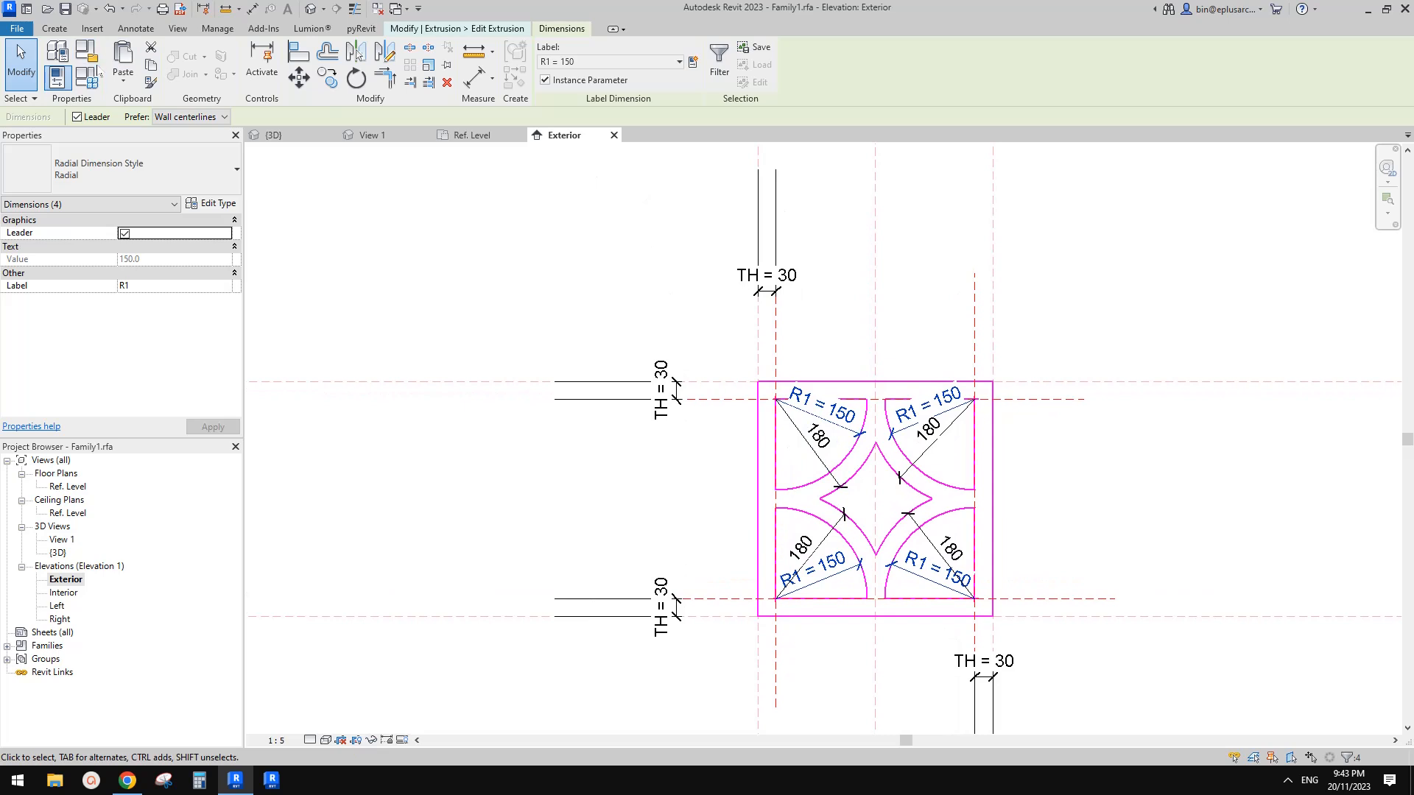
click(819, 449)
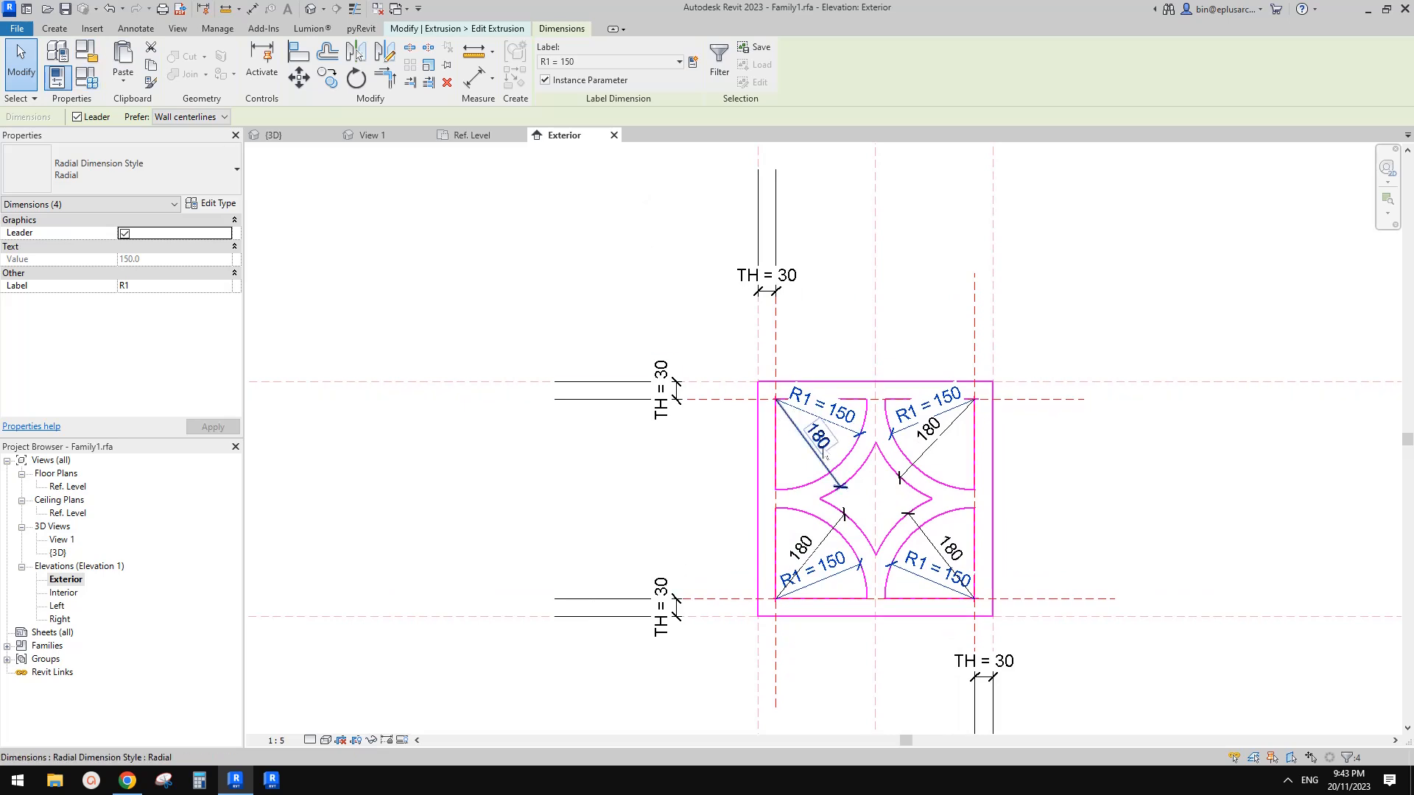
ctrl+click(926, 458)
ctrl+click(817, 546)
ctrl+click(939, 553)
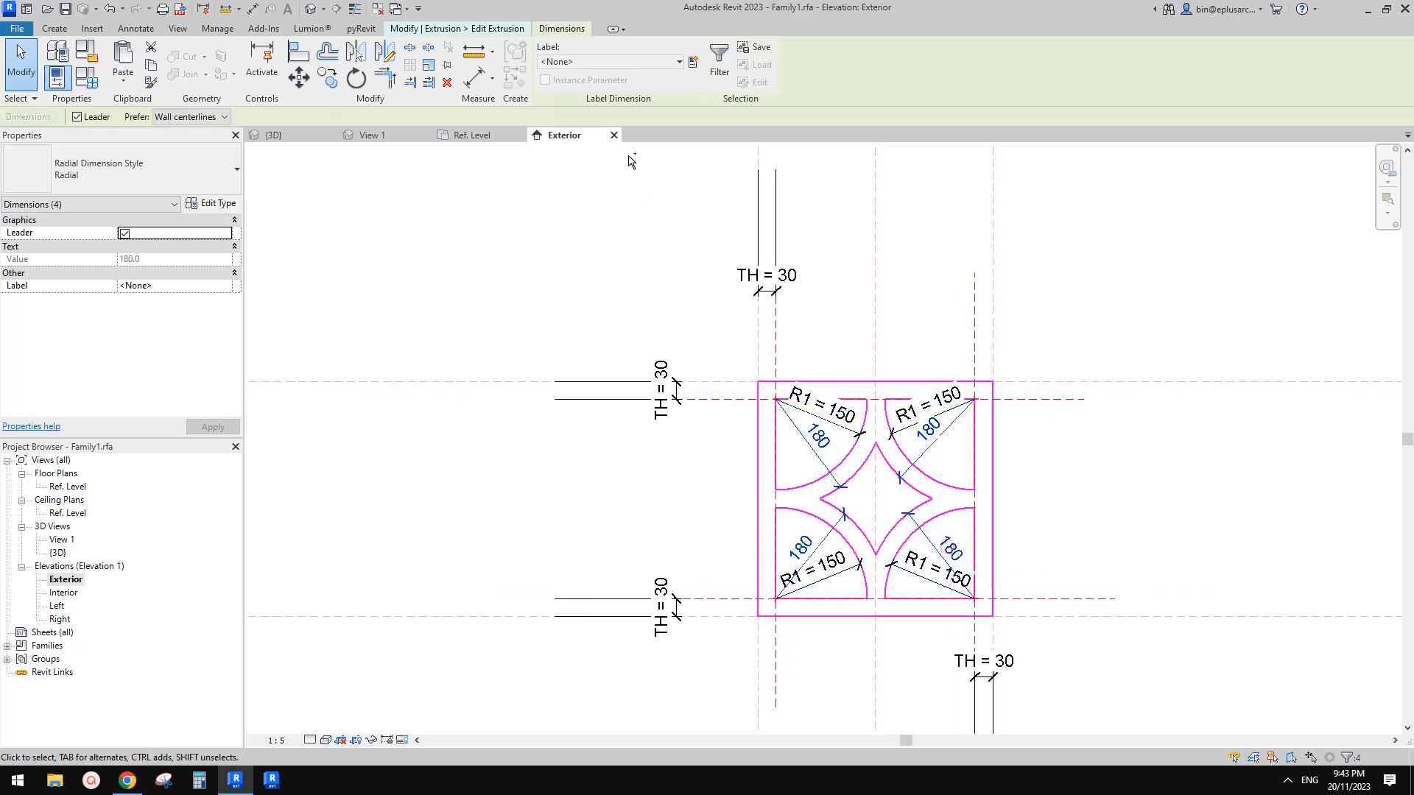
click(692, 63)
text(R2)
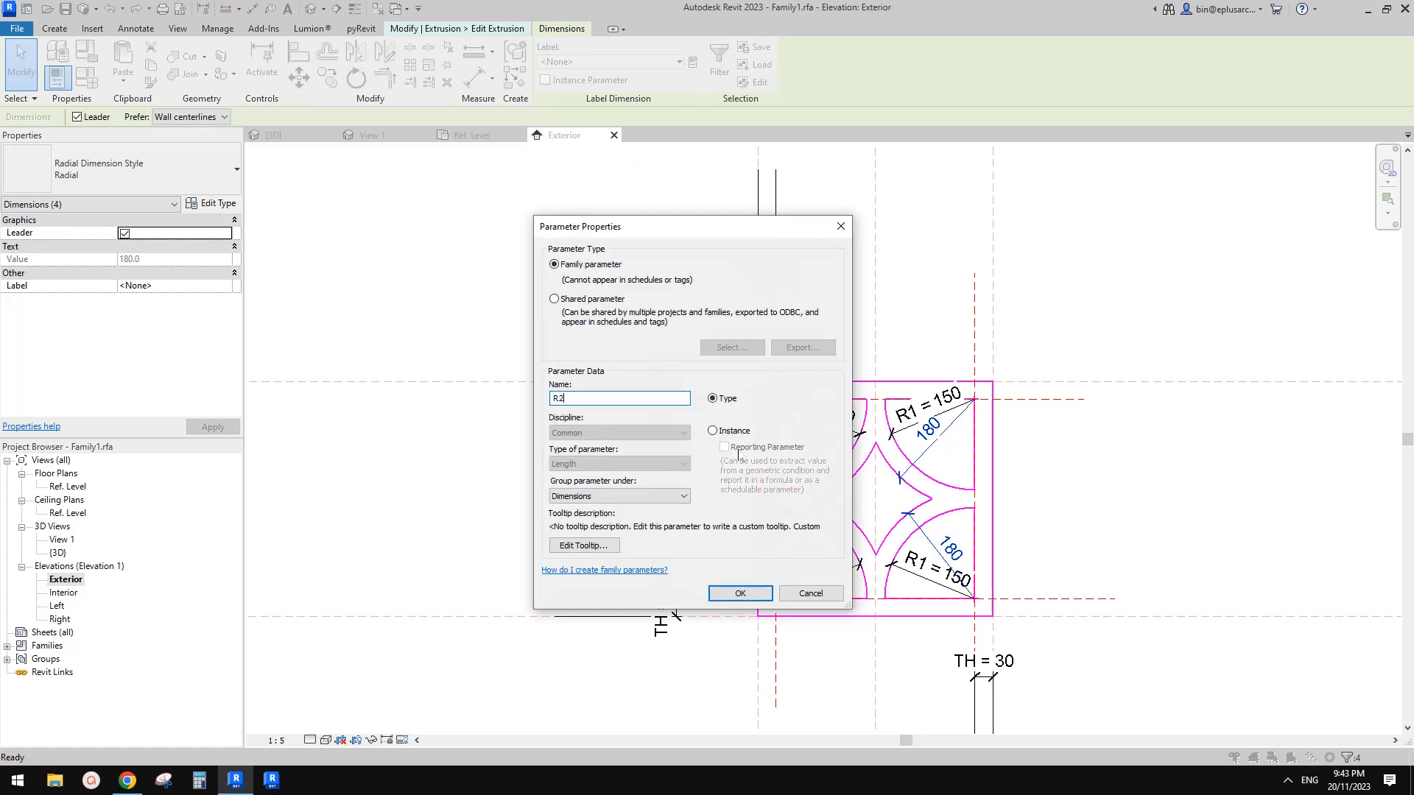
click(721, 433)
click(740, 593)
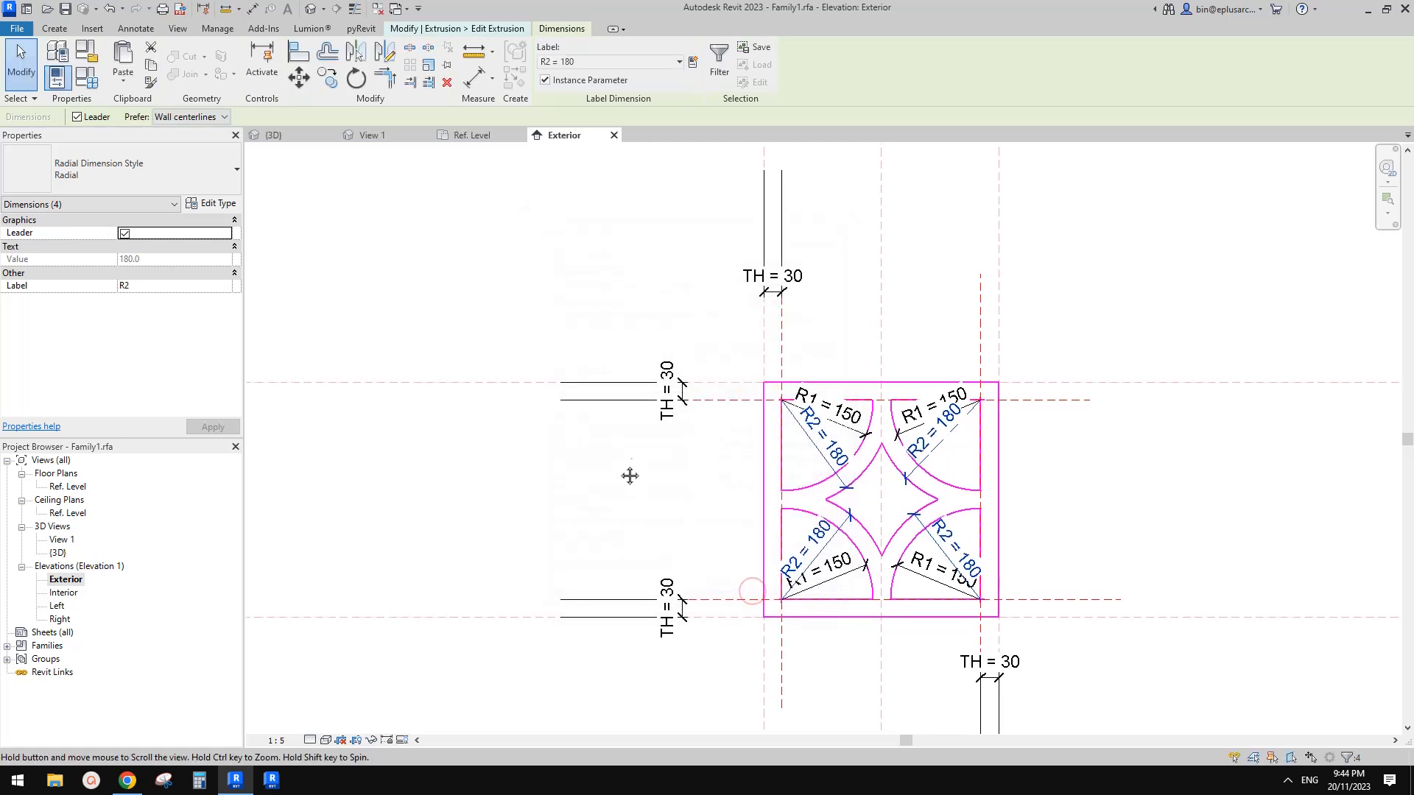
click(631, 474)
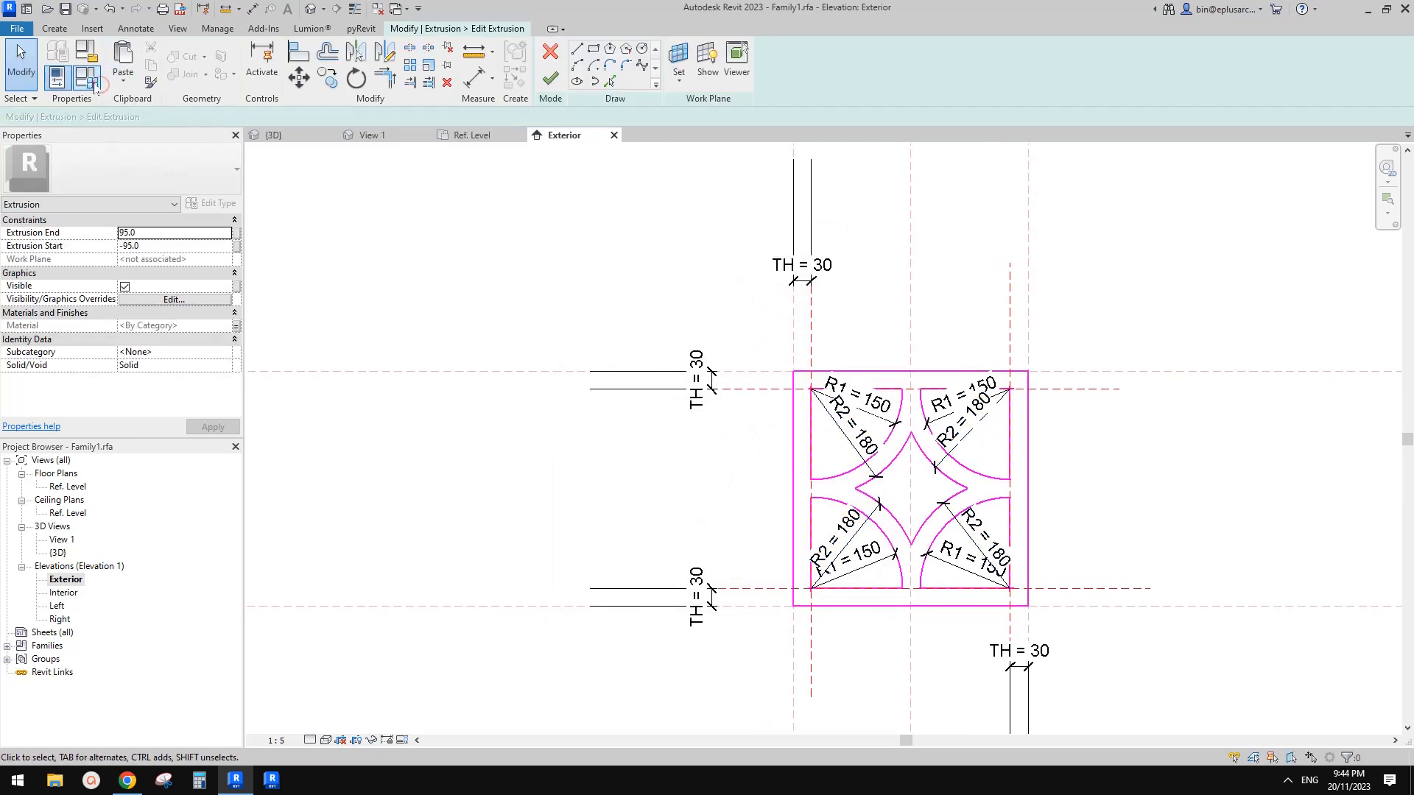
Review the R1, R2 and TH dimension parameters in the family types, leaving them as they are
click(95, 85)
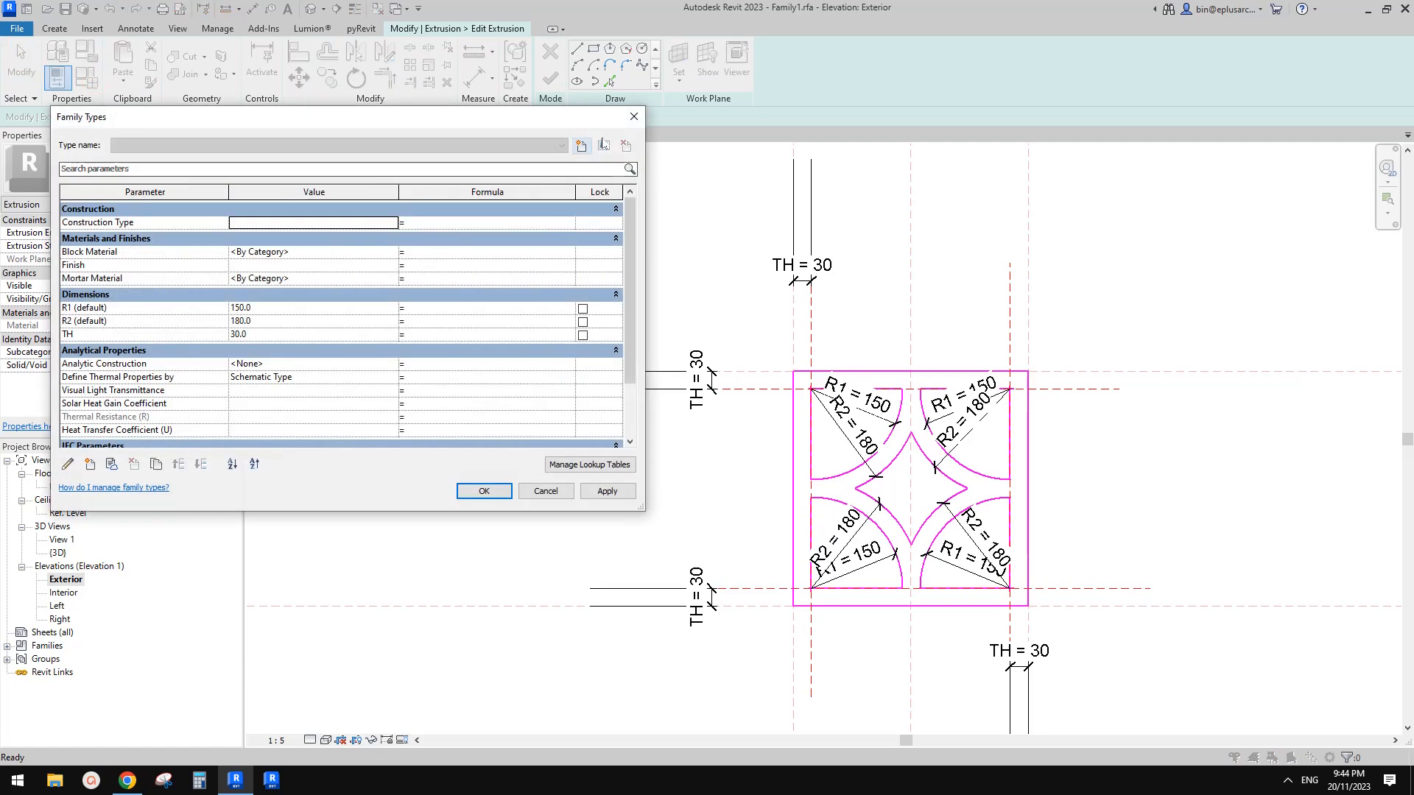
mouse_move(631, 241)
mouse_down()
mouse_move(638, 304)
mouse_move(643, 239)
mouse_move(636, 347)
mouse_move(650, 250)
mouse_up()
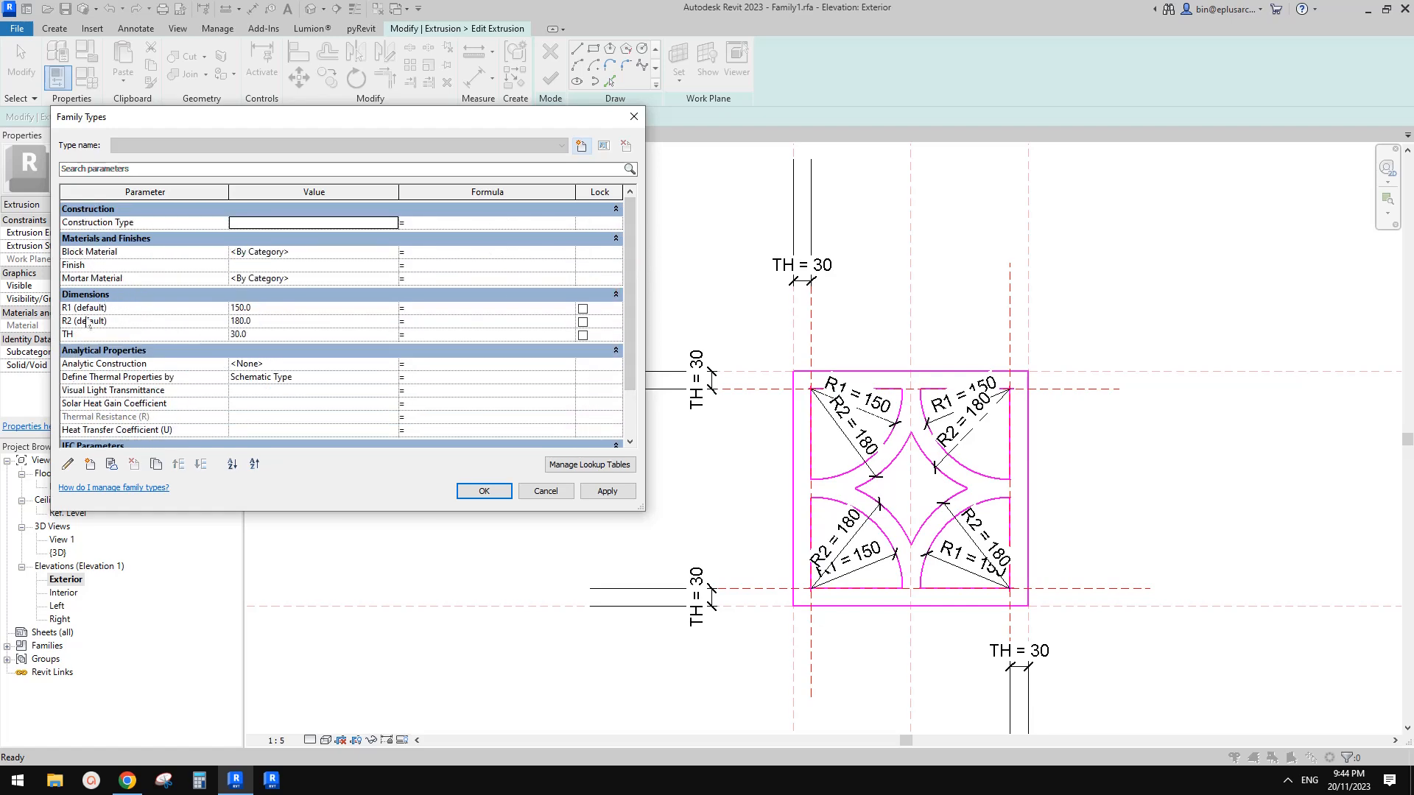
click(633, 116)
Compare the reference planes in the Ref. Level floor plan with those in the Exterior elevation
click(68, 488)
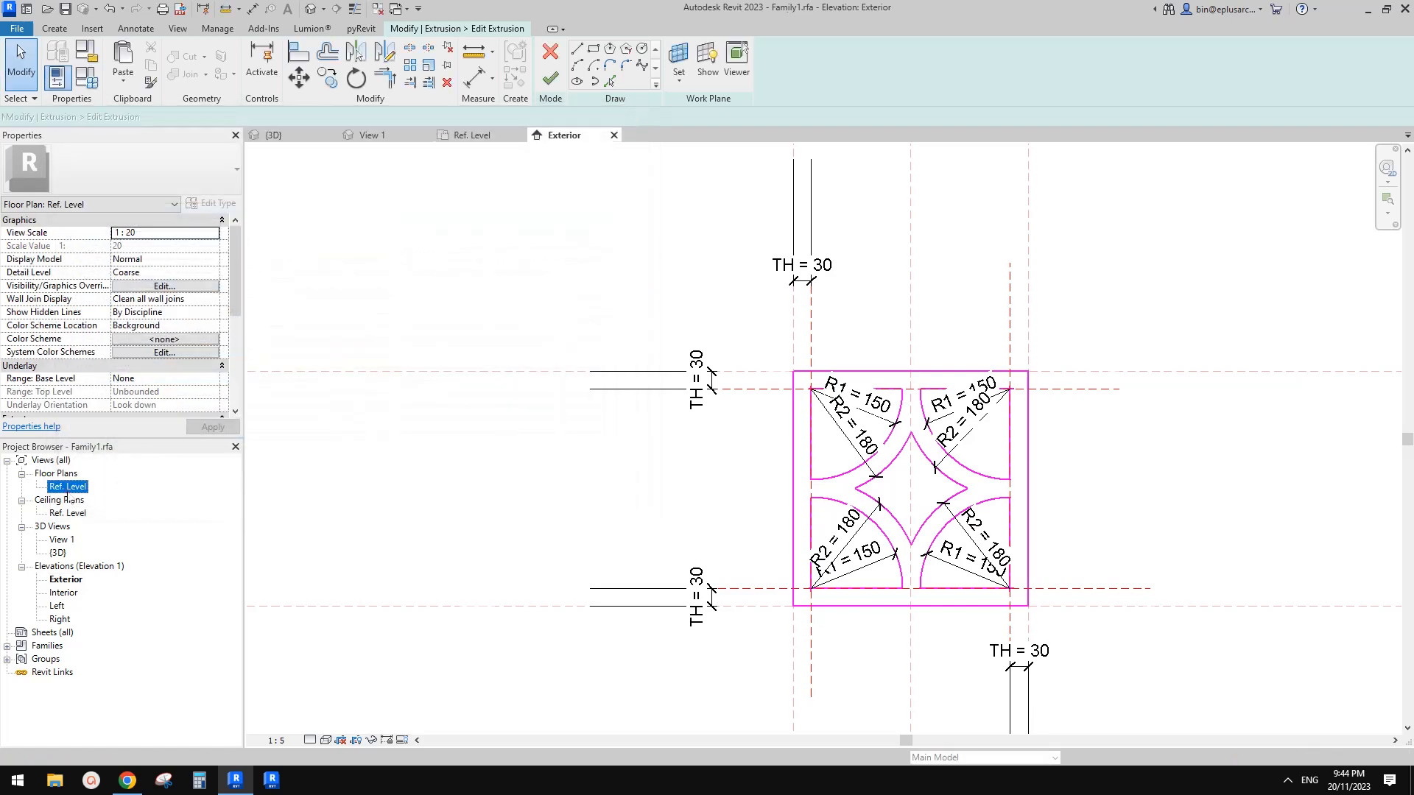
double_click(67, 490)
double_click(64, 580)
scroll(647, 442, down, 3)
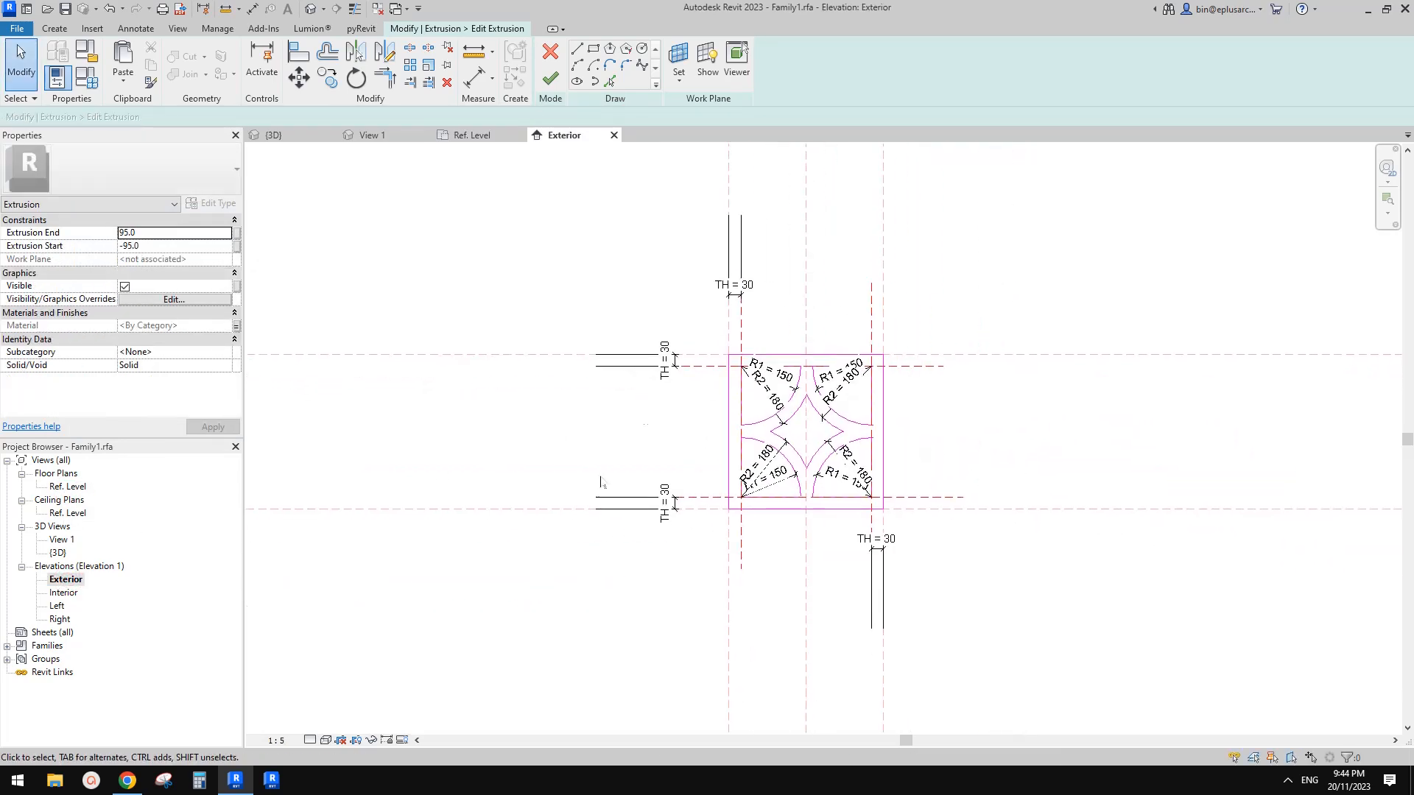
middle_drag(906, 374, 939, 410)
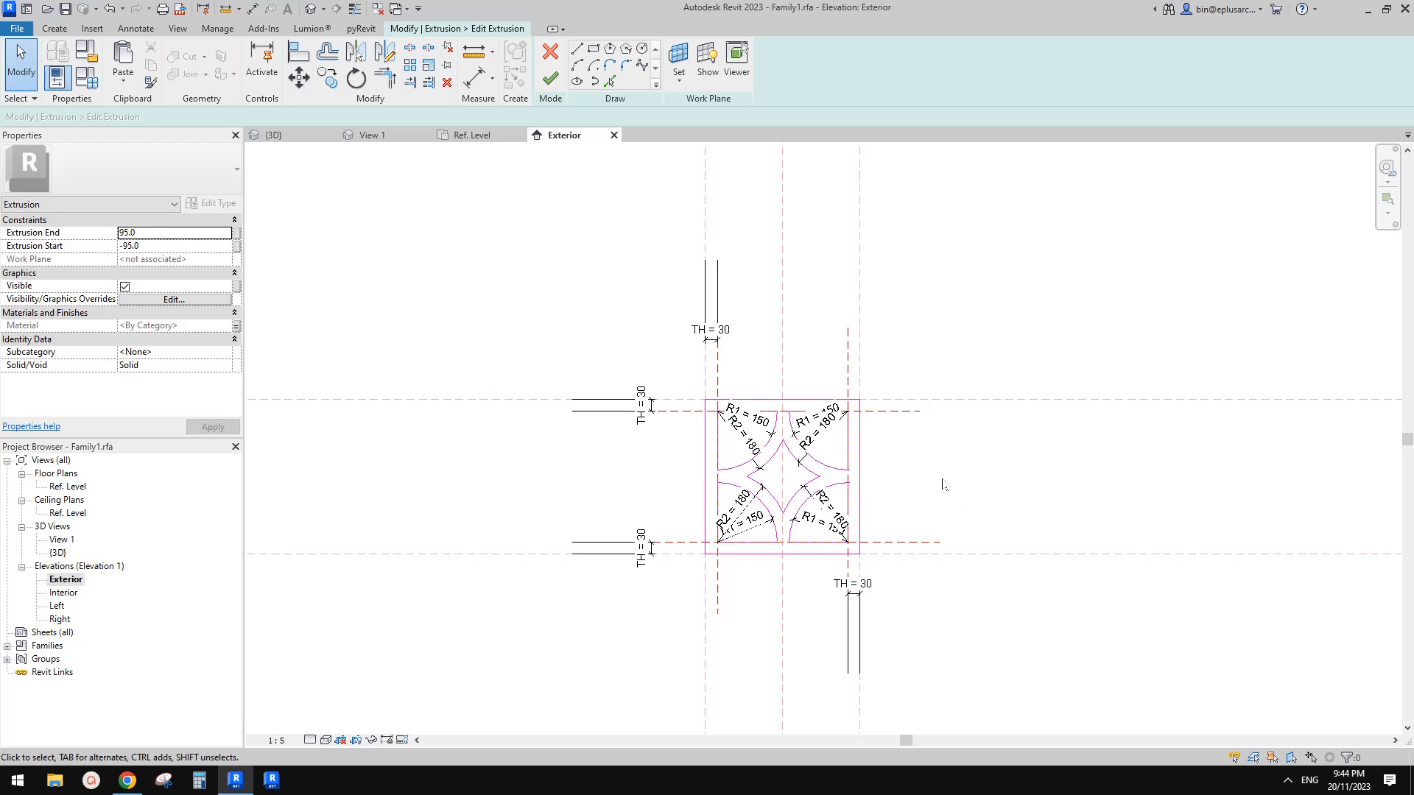
middle_drag(933, 483, 937, 472)
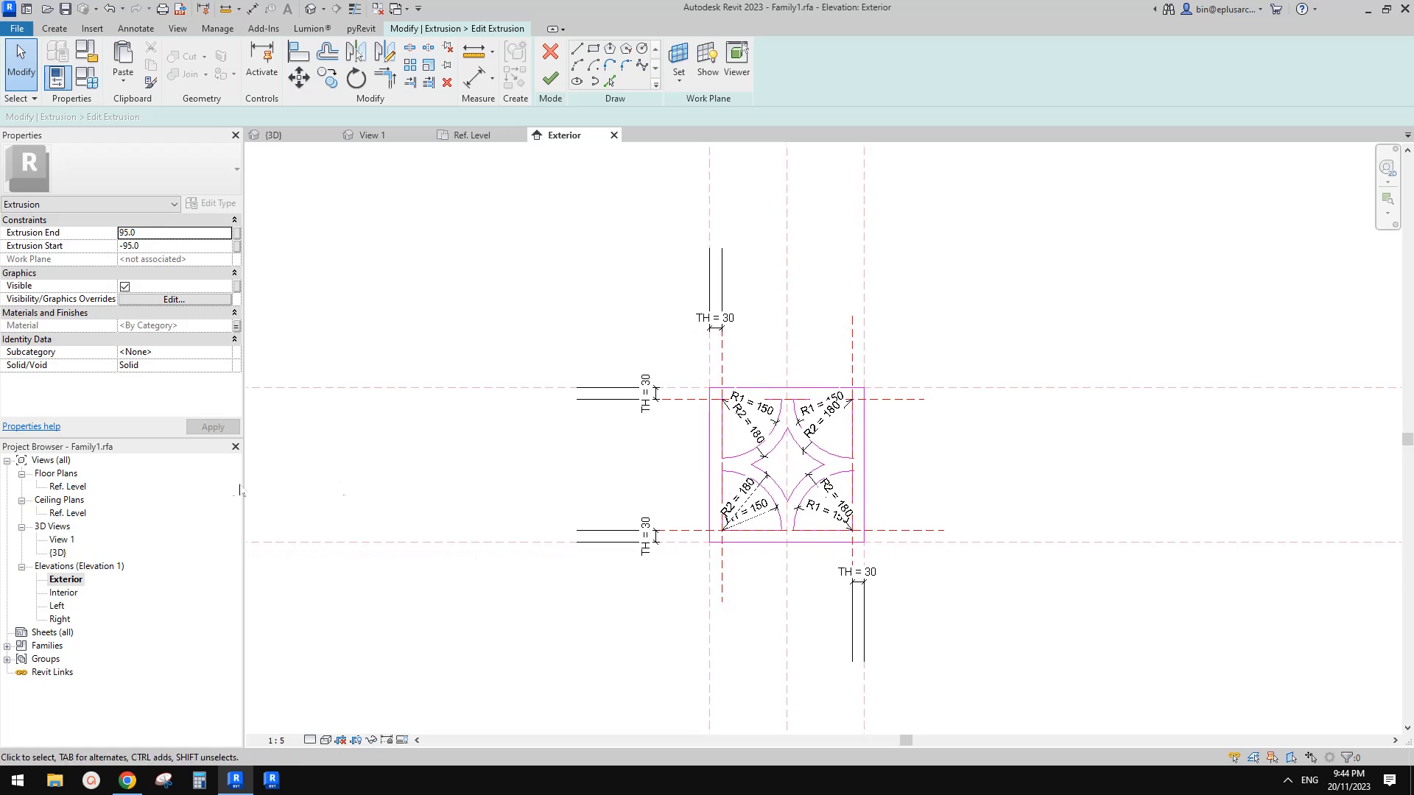
middle_drag(704, 397, 695, 426)
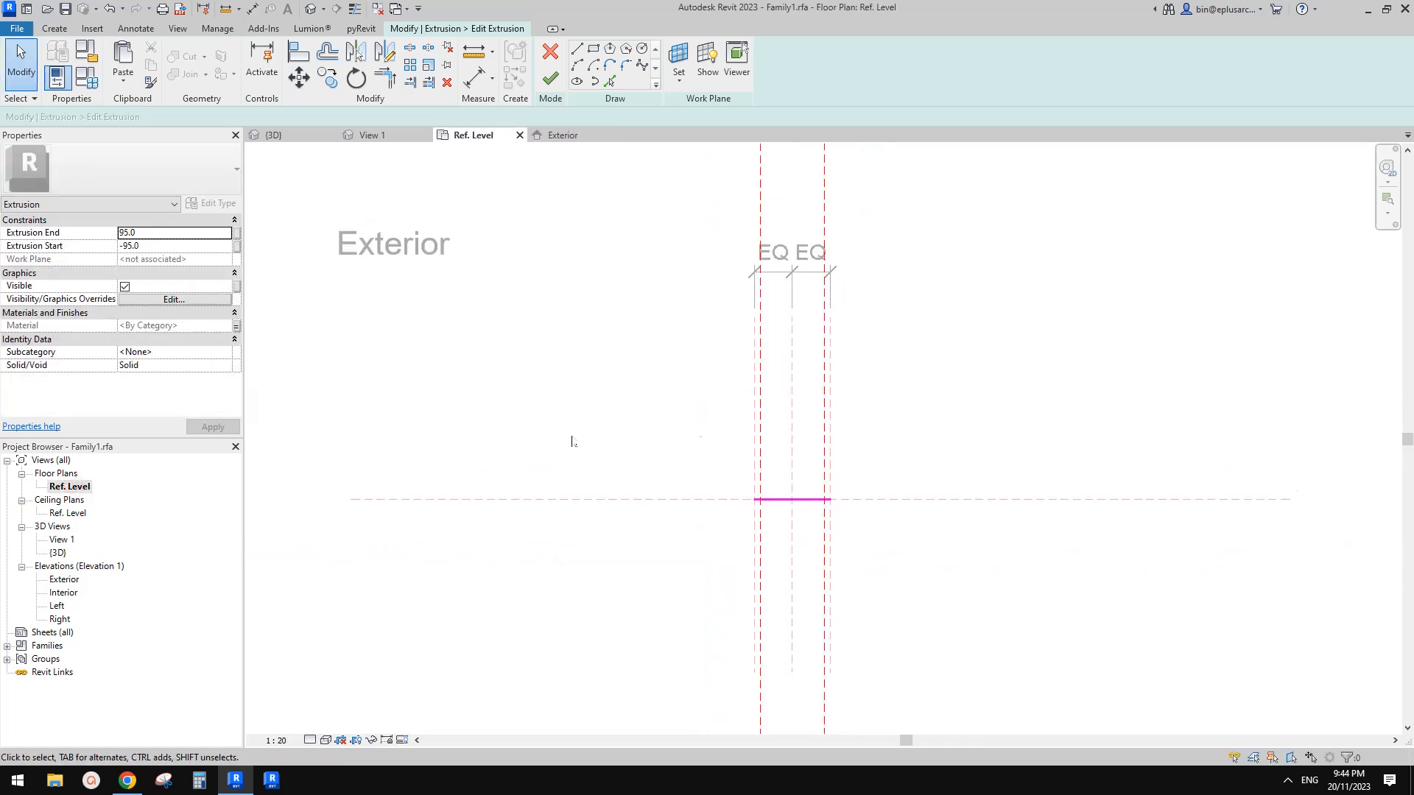
double_click(74, 580)
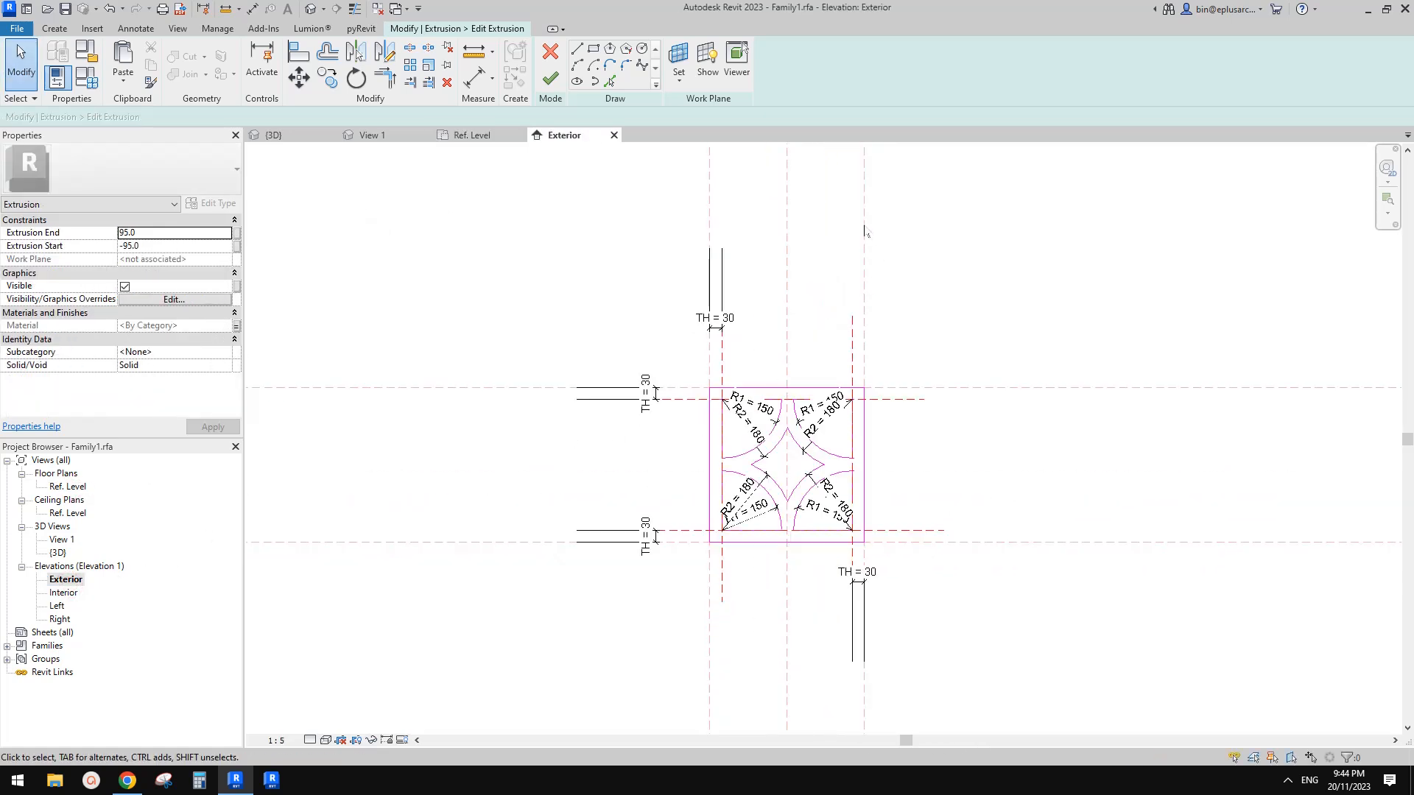
middle_drag(833, 268, 829, 275)
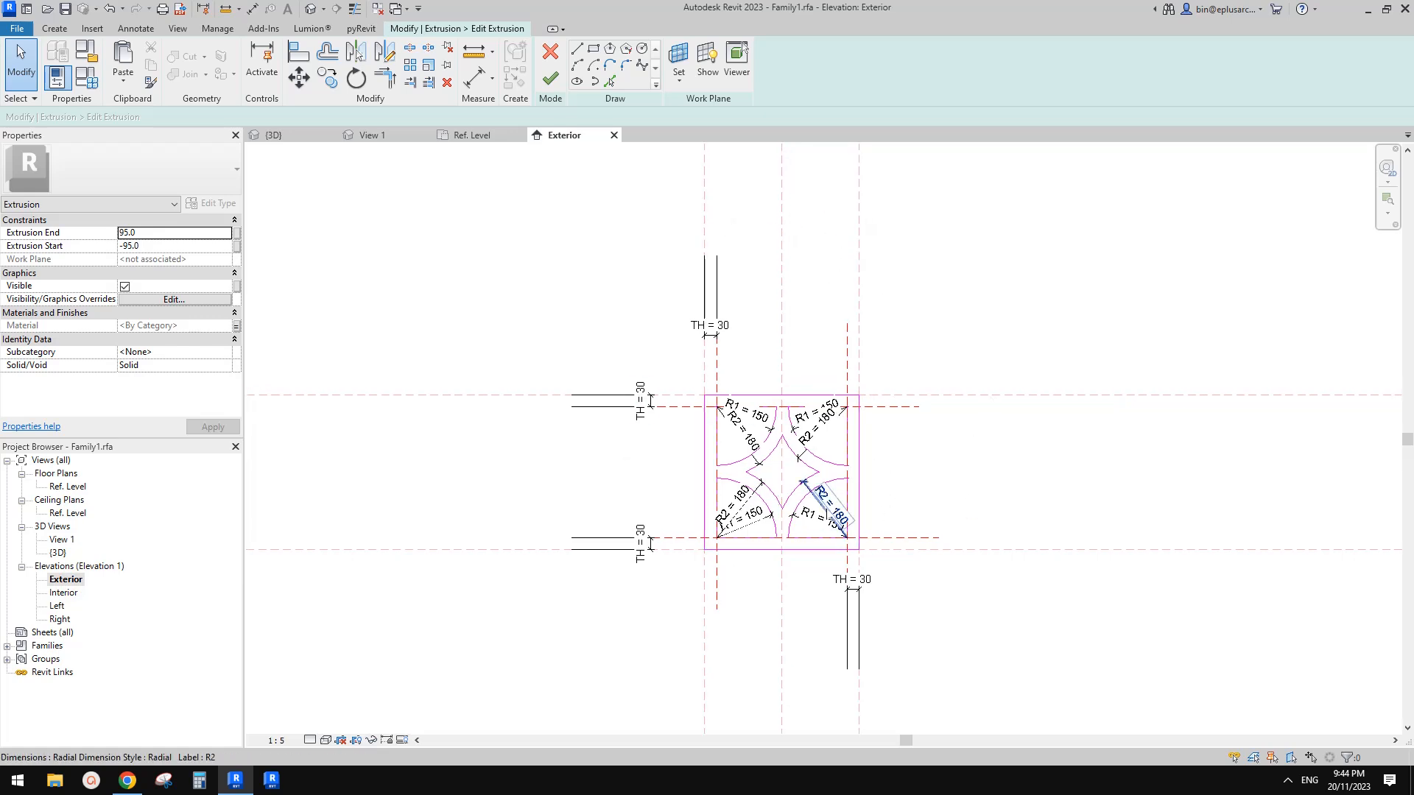
middle_drag(851, 525, 845, 530)
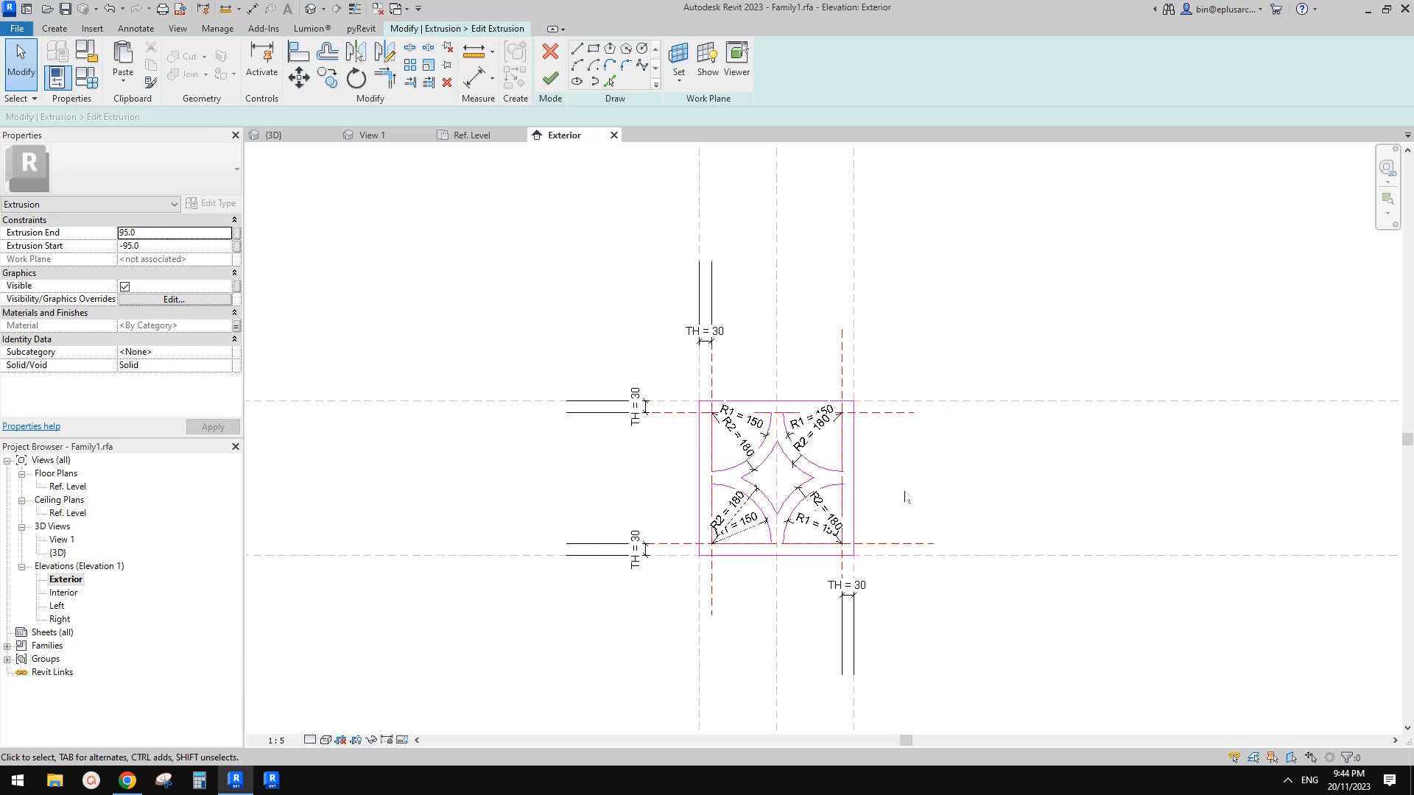
Place an aligned dimension between the two outer vertical reference planes, above the block, to capture its overall width
middle_drag(842, 386, 848, 400)
key(d)
key(i)
mouse_move(862, 351)
middle_down()
mouse_move(864, 363)
mouse_move(884, 353)
middle_up()
key(Escape)
key(d)
key(i)
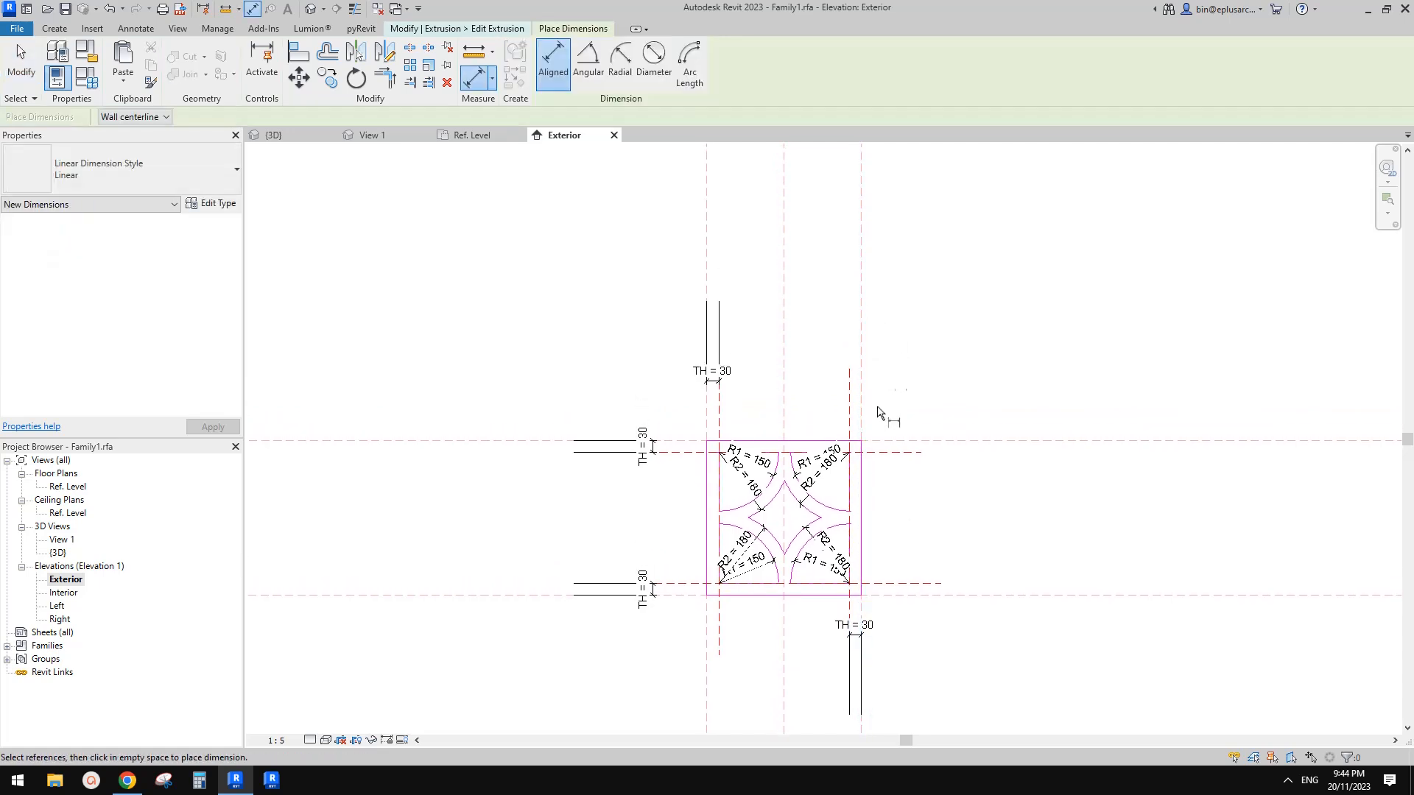
scroll(857, 556, up, 1)
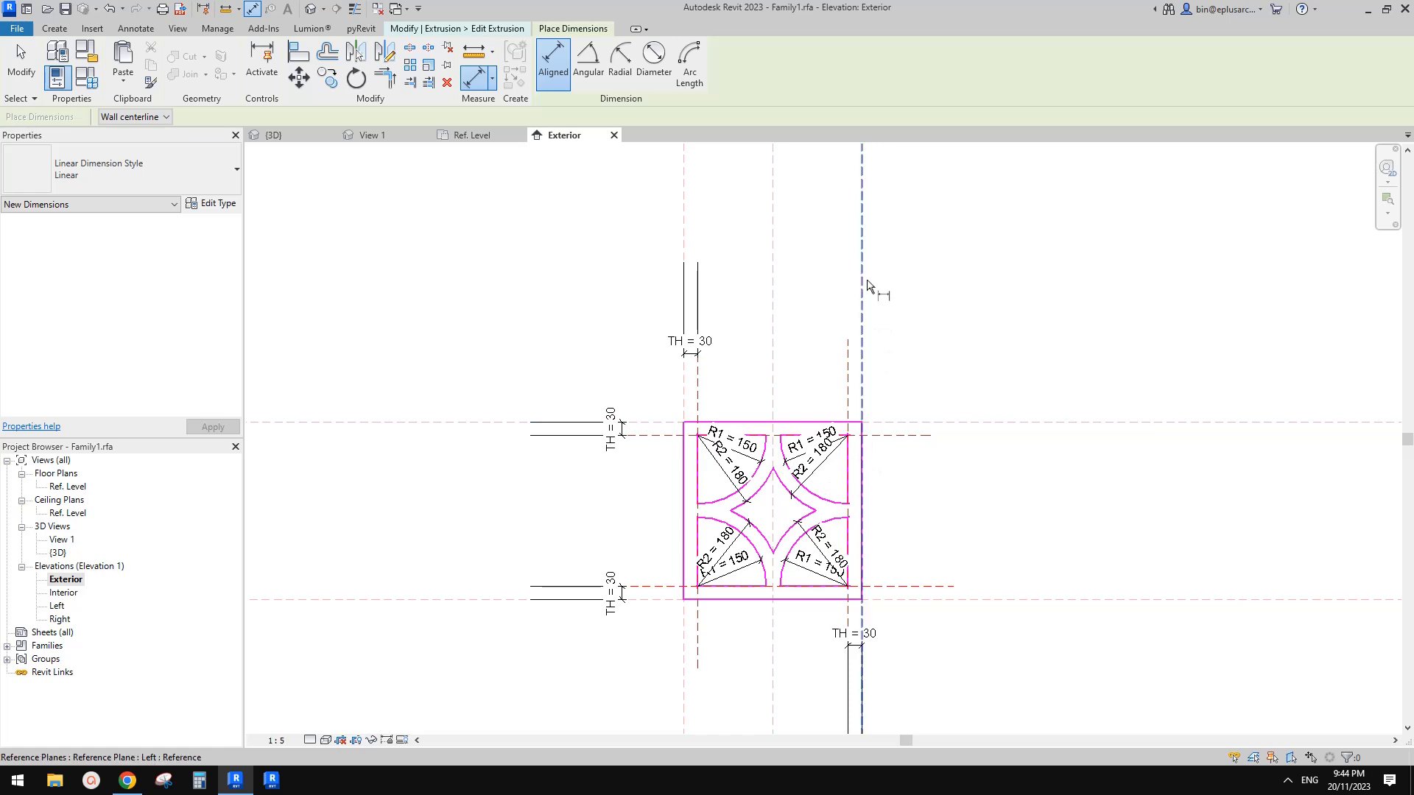
click(861, 242)
click(685, 221)
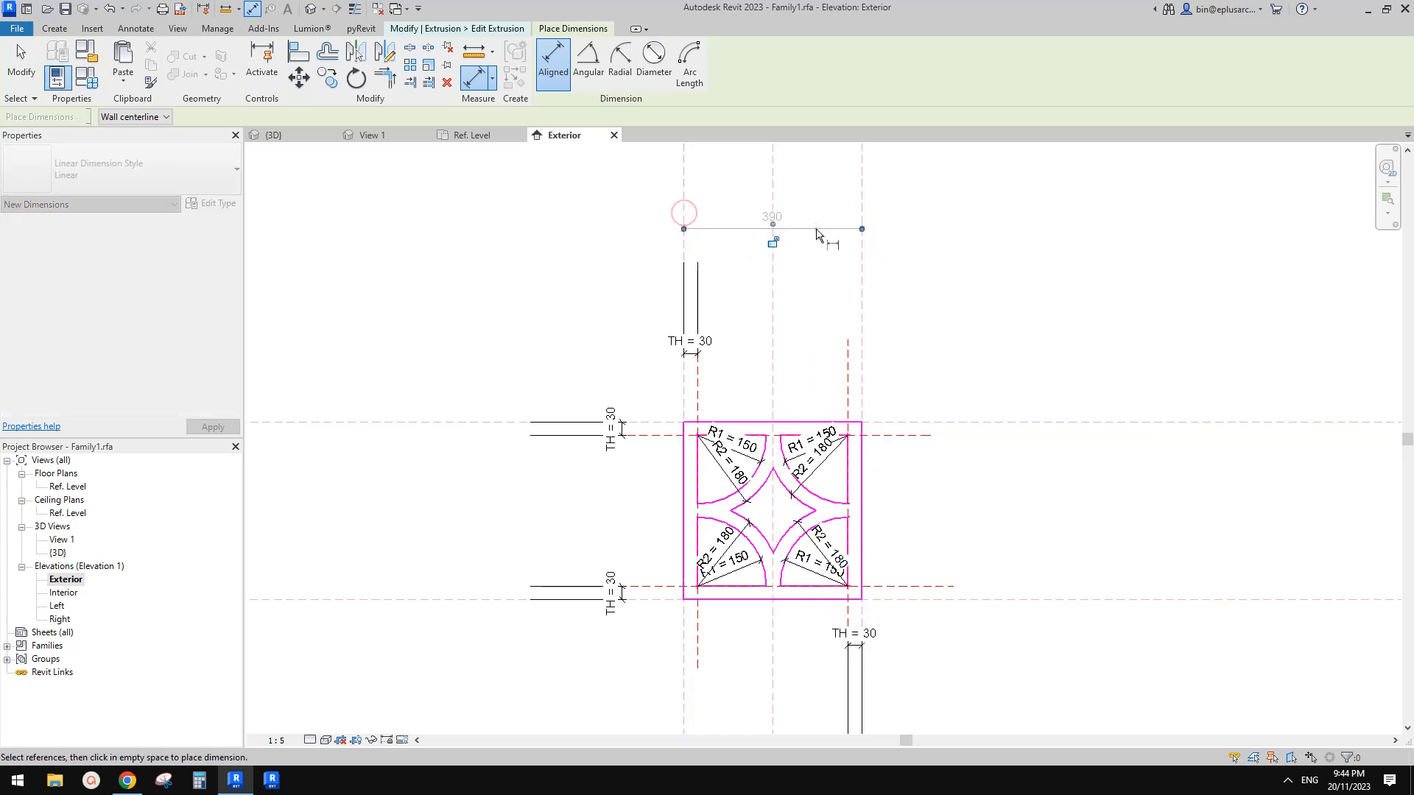
click(806, 230)
key(Escape)
key(Escape)
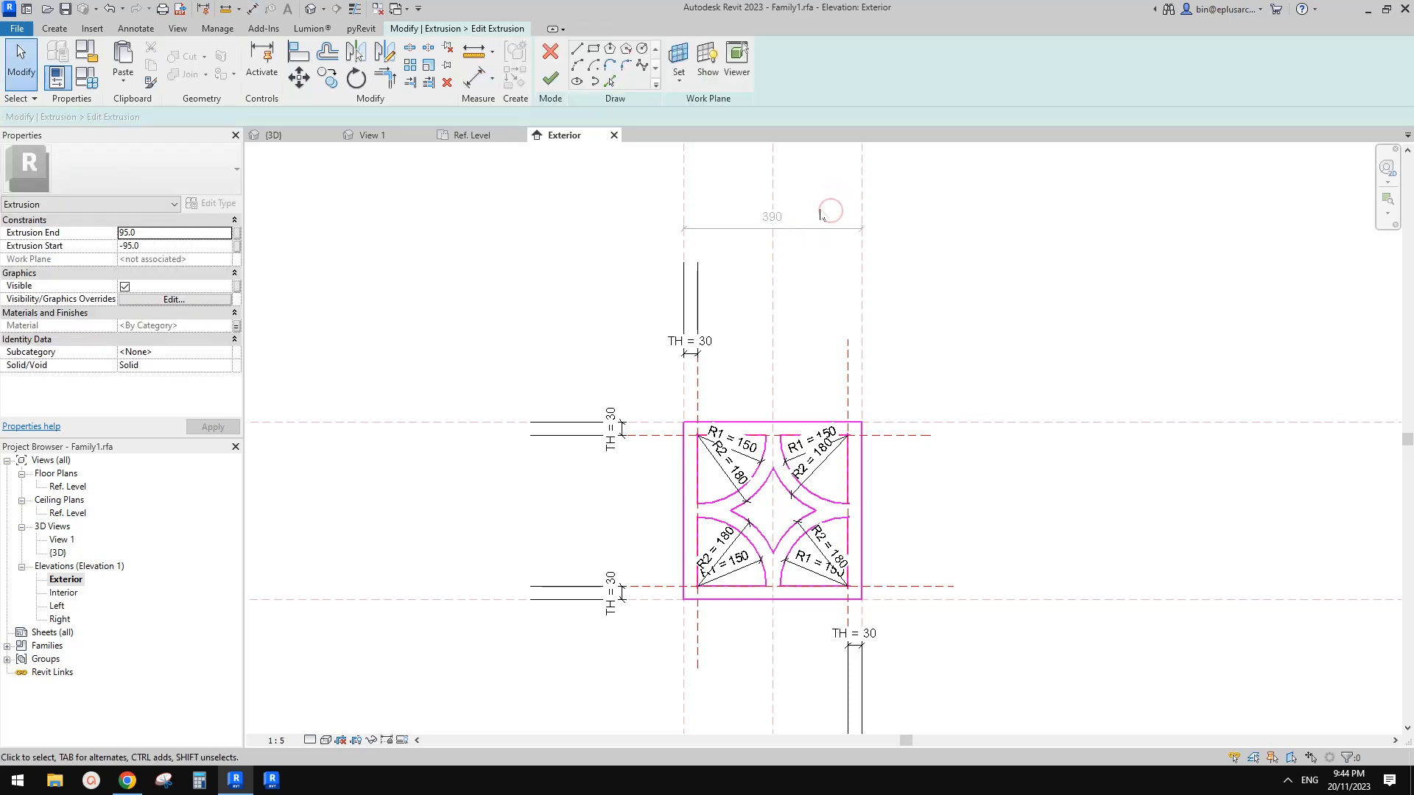
Finish the extrusion sketch and delete the overall width dimension above the block
click(550, 78)
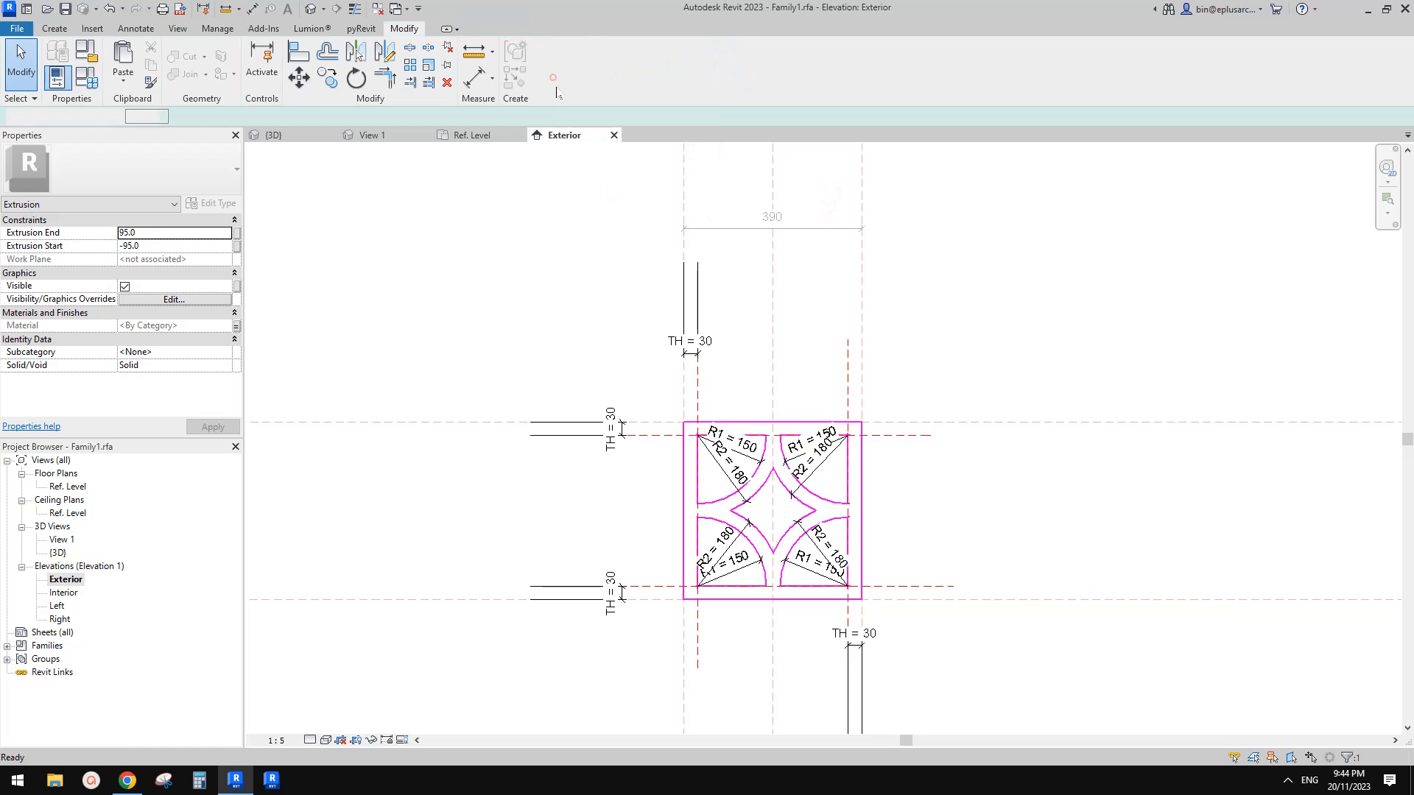
click(818, 236)
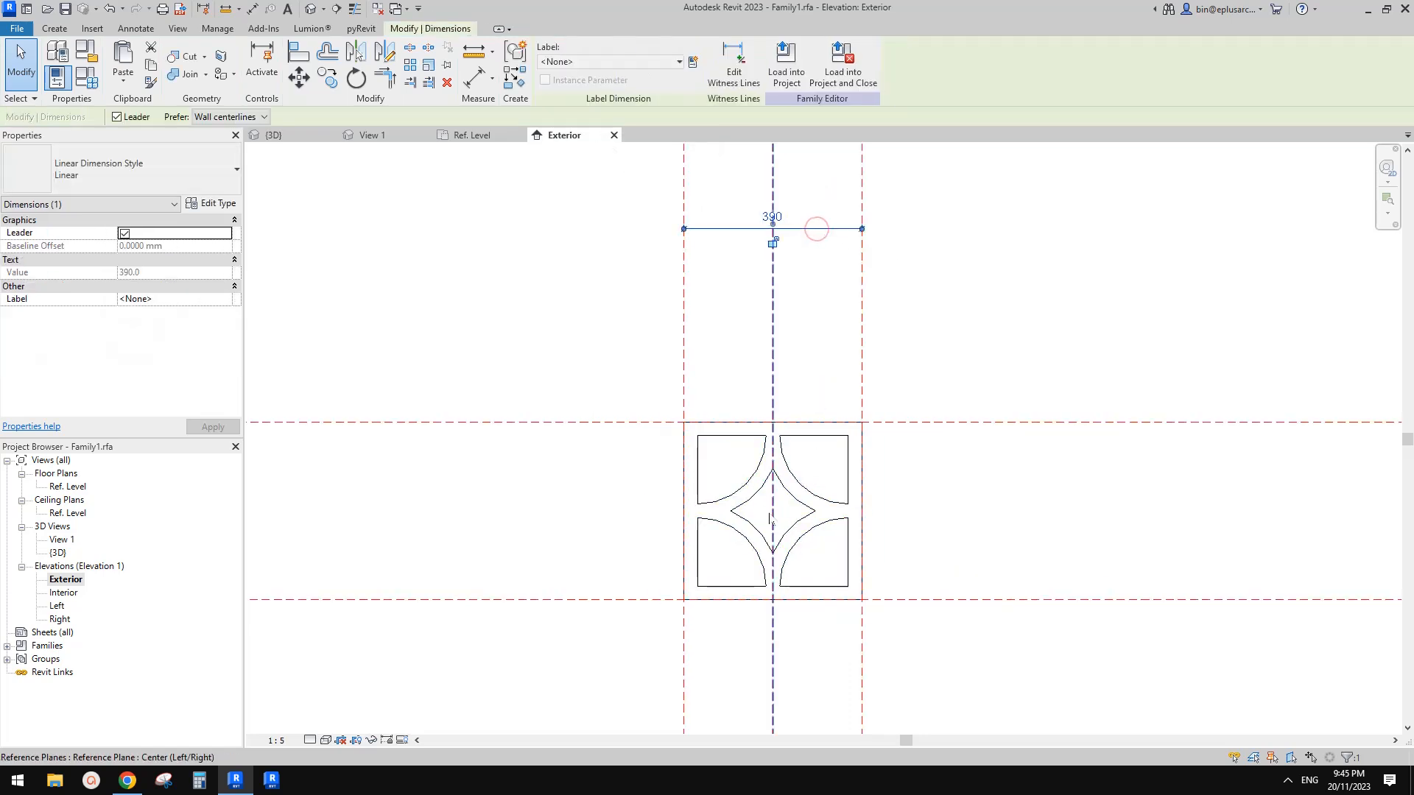
middle_drag(832, 339, 831, 349)
key(Delete)
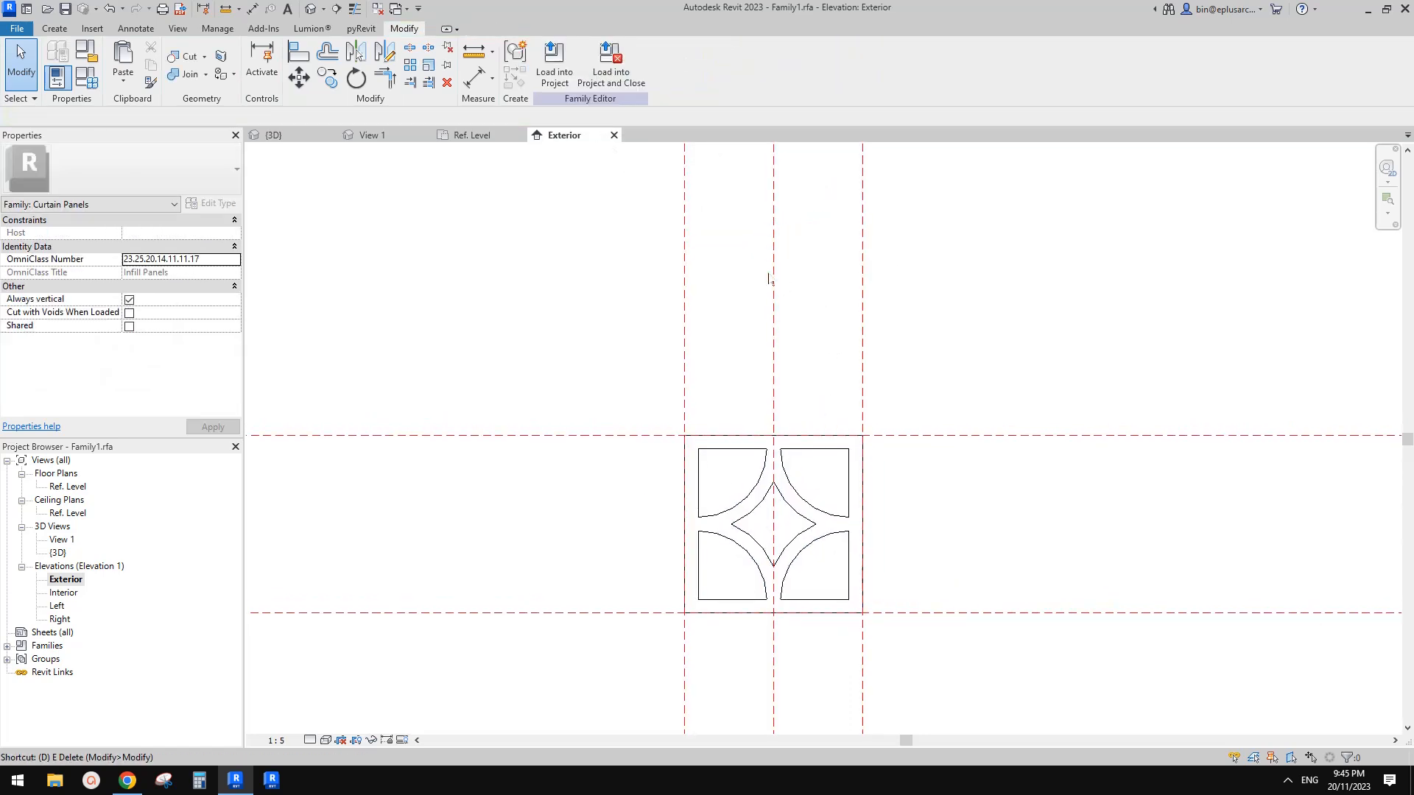
Place a new aligned dimension between the two outer vertical reference planes, just above the finished block
key(d)
key(i)
click(685, 271)
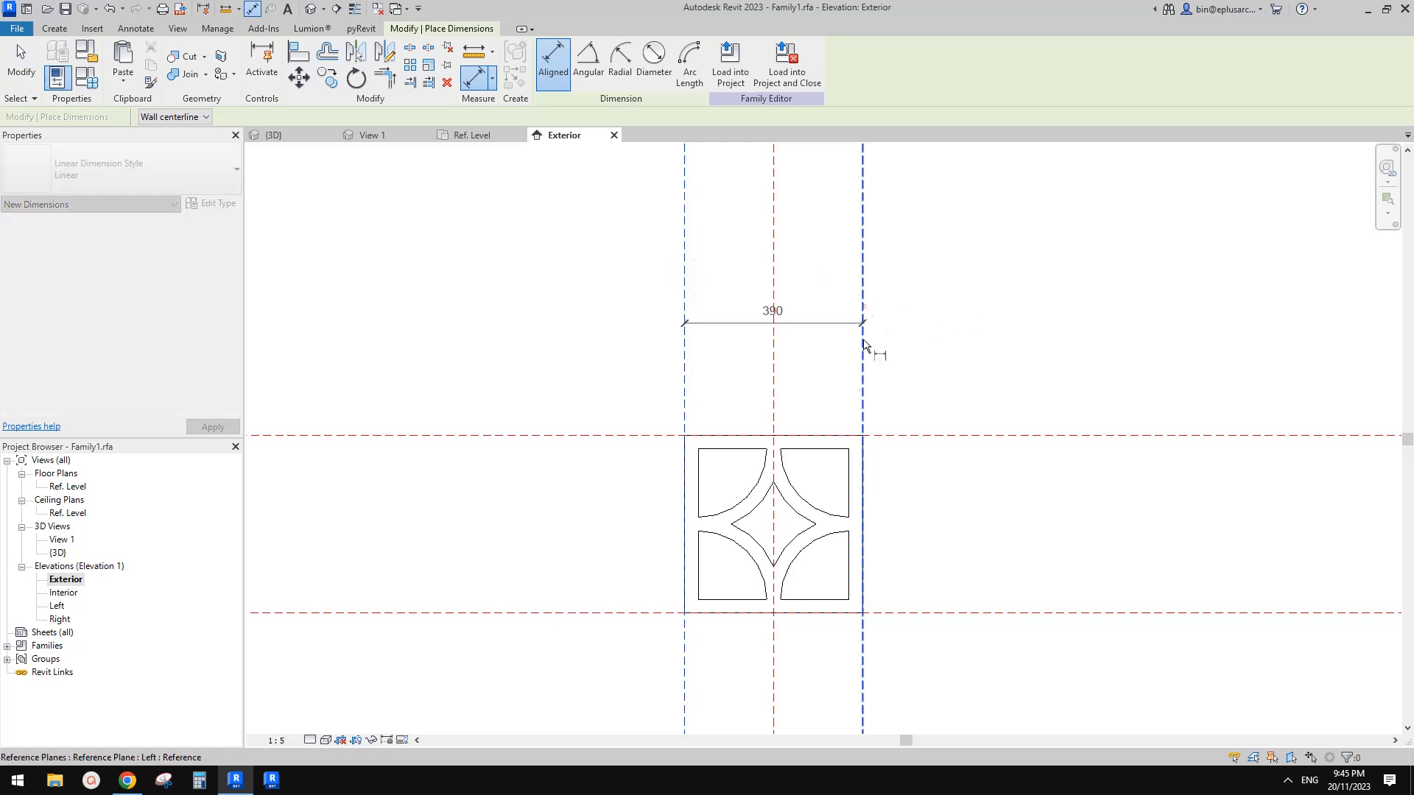
click(863, 306)
click(825, 366)
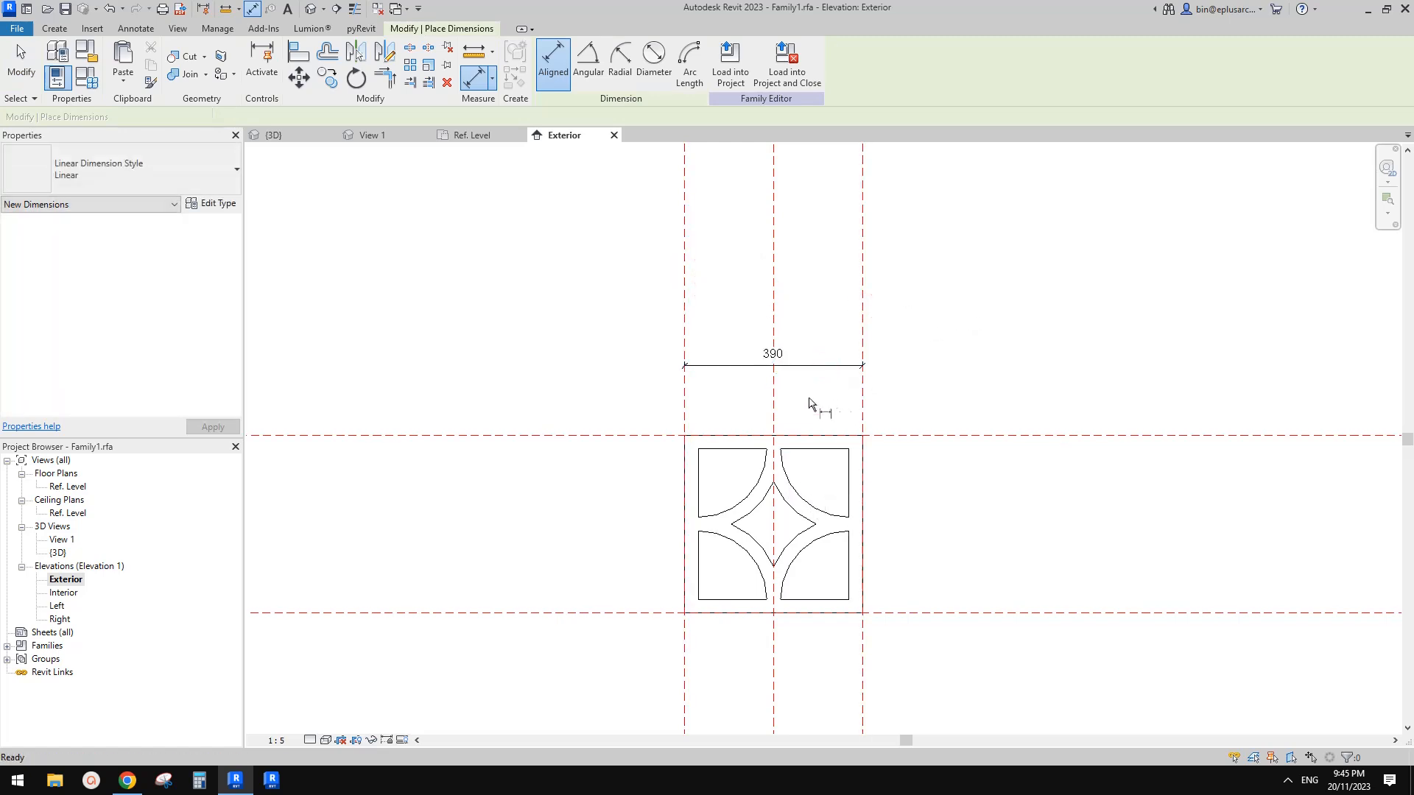
key(Escape)
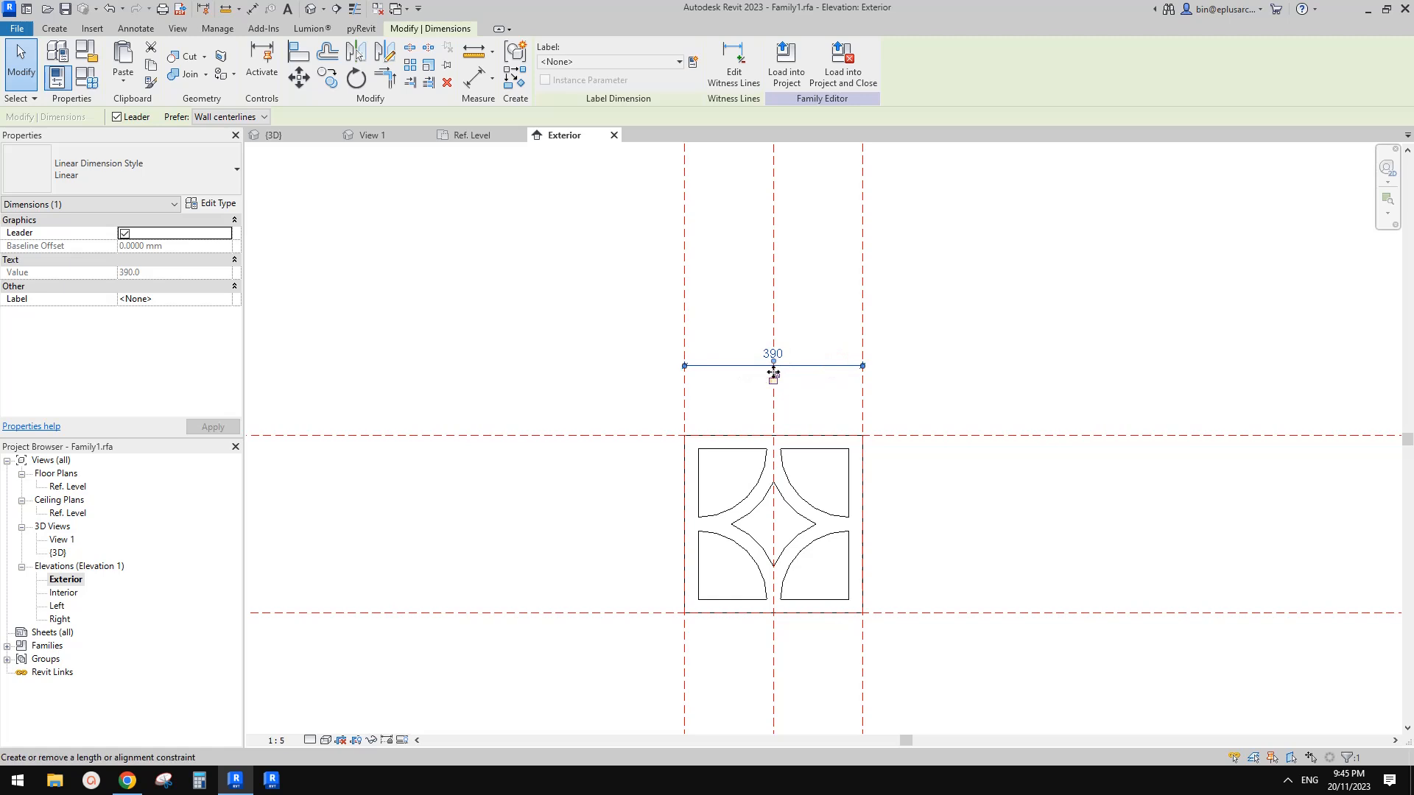
Label the overall width dimension with a new instance reporting family parameter named W
click(693, 62)
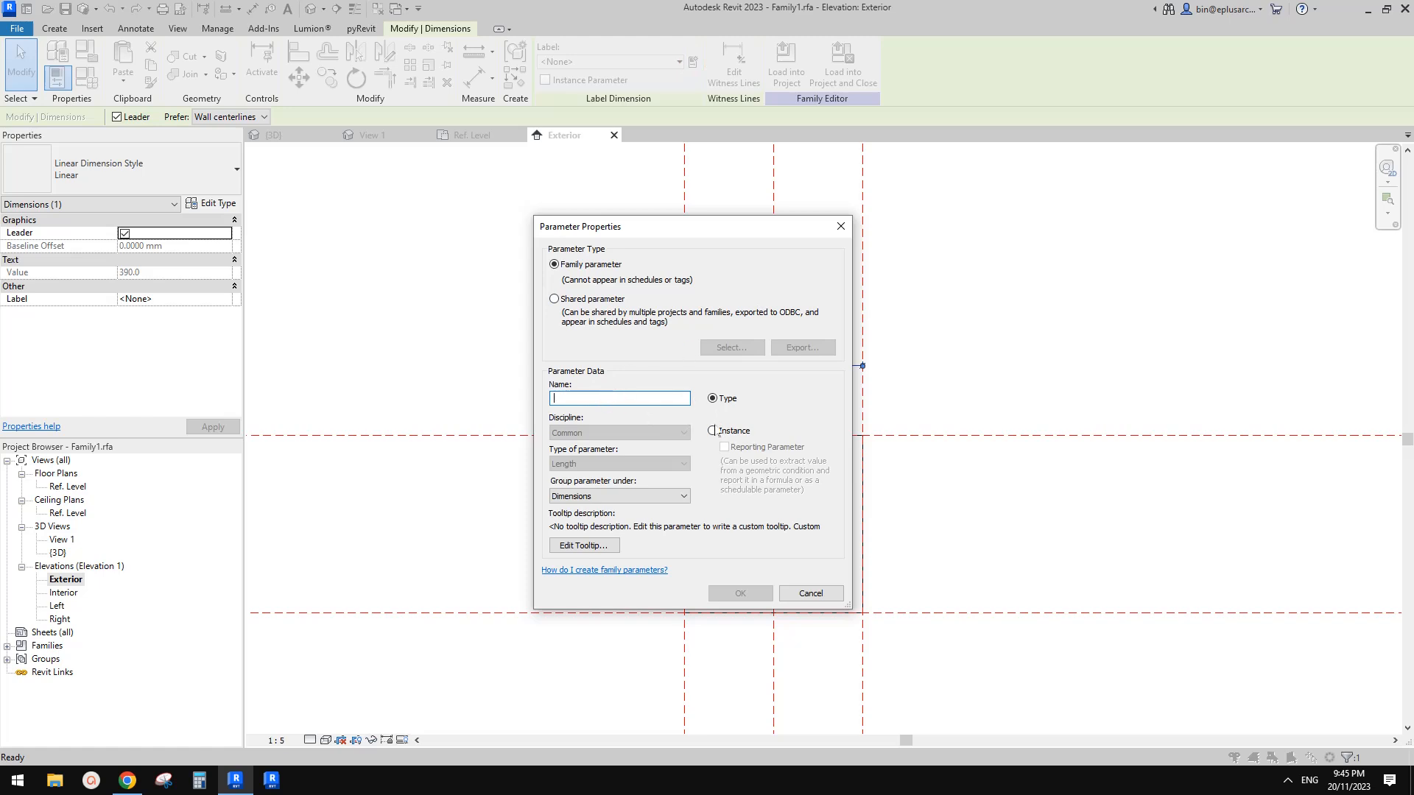
click(717, 431)
click(725, 448)
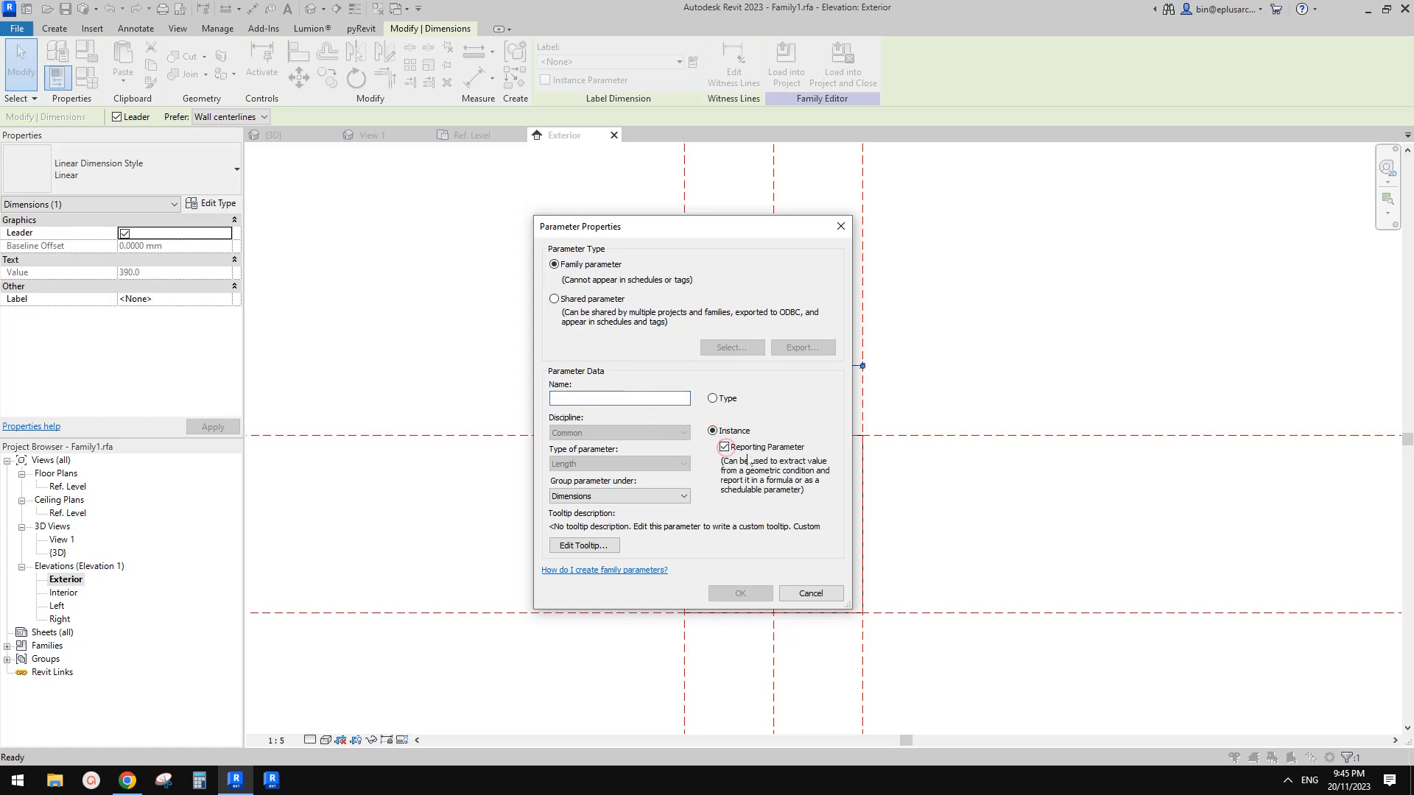
drag(739, 231, 543, 242)
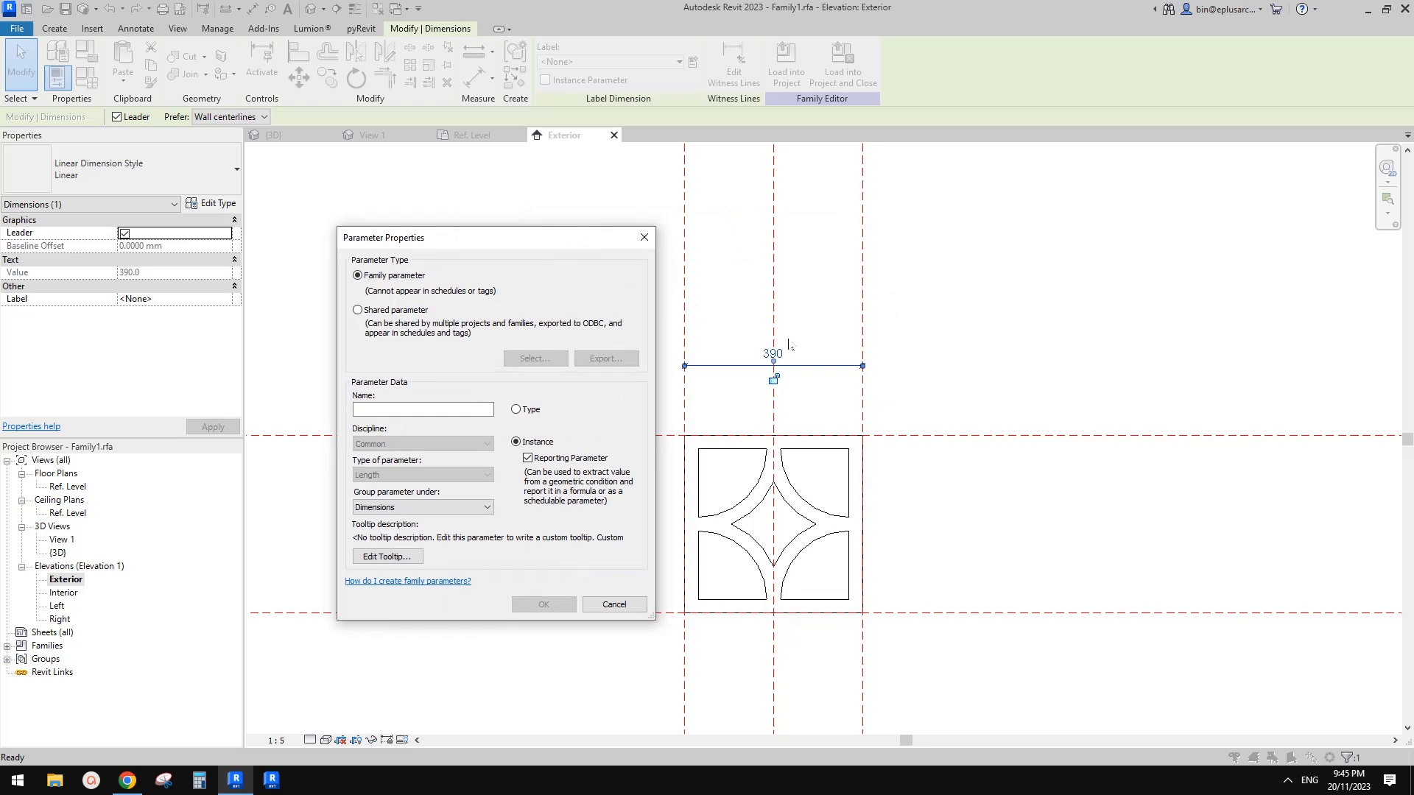
drag(576, 238, 569, 235)
click(392, 409)
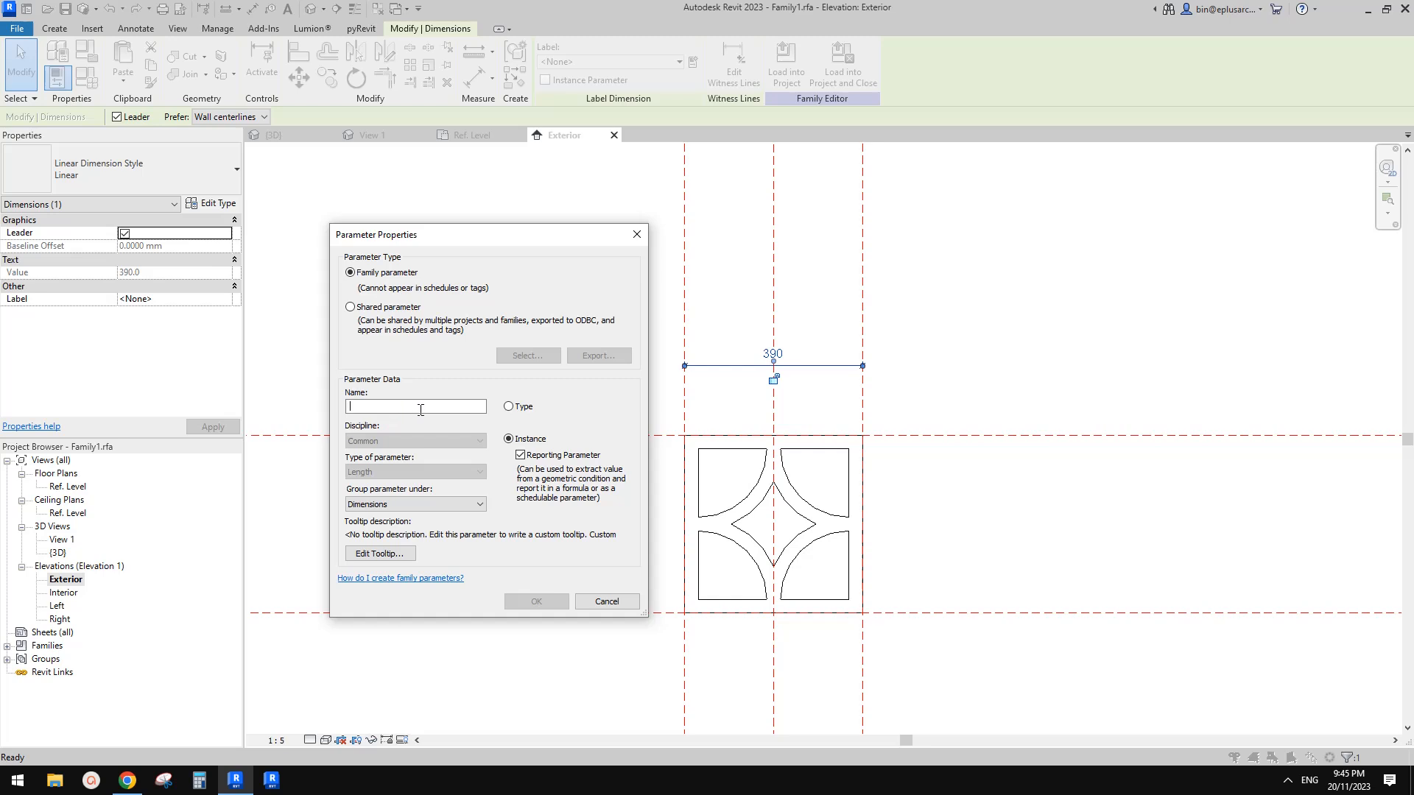
text(W)
click(542, 601)
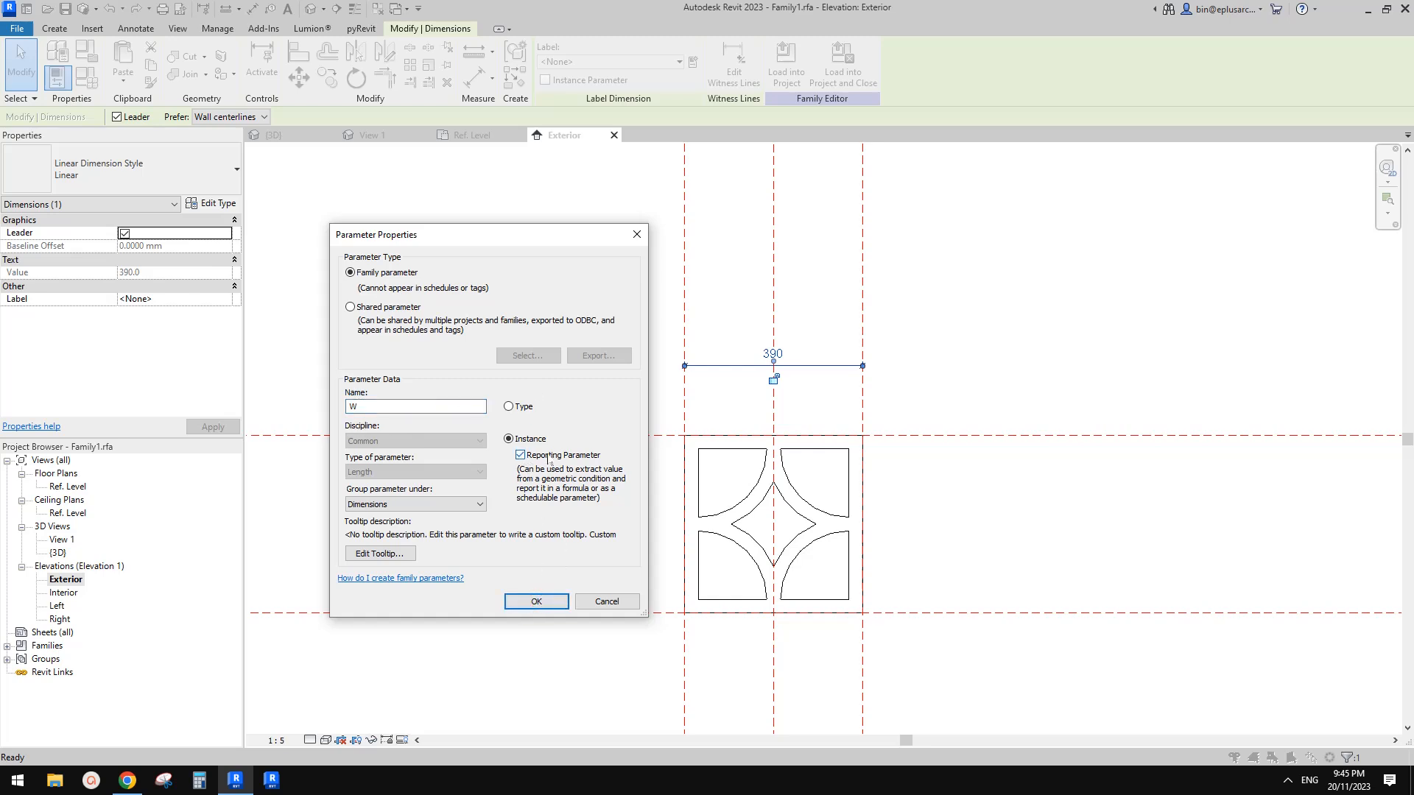
click(536, 601)
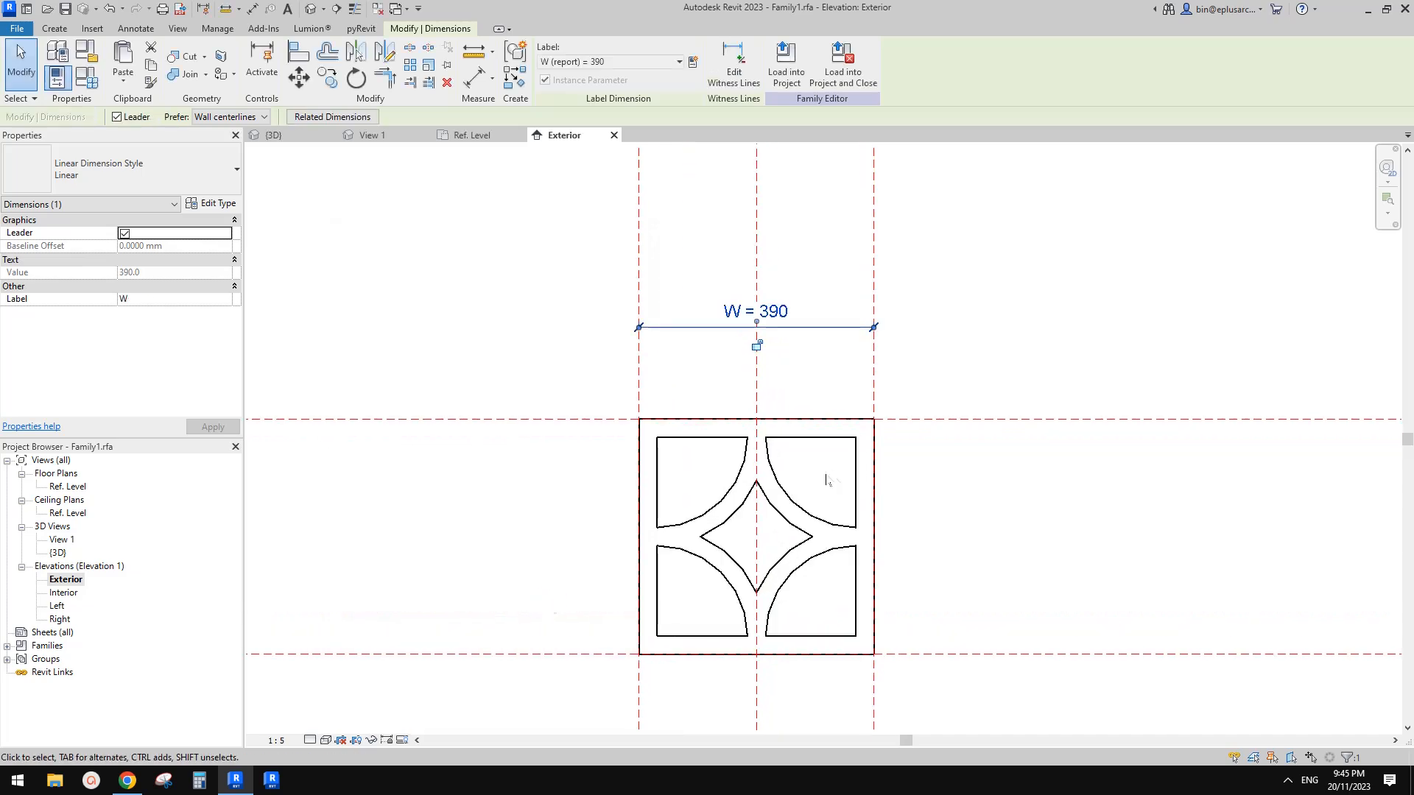
click(545, 596)
Set the formula of R1 in the family types to (W - (TH * 3)) / 2
click(86, 77)
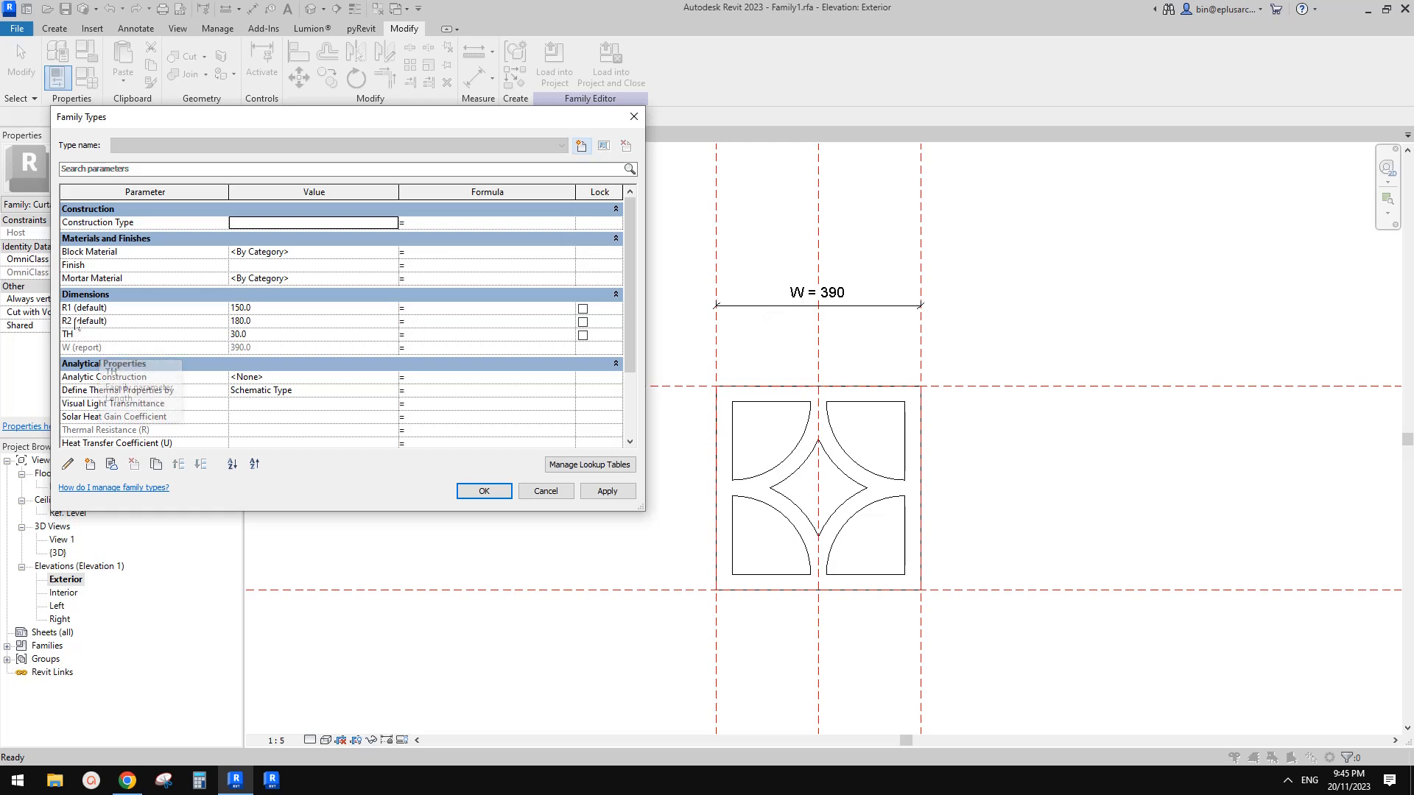
click(430, 307)
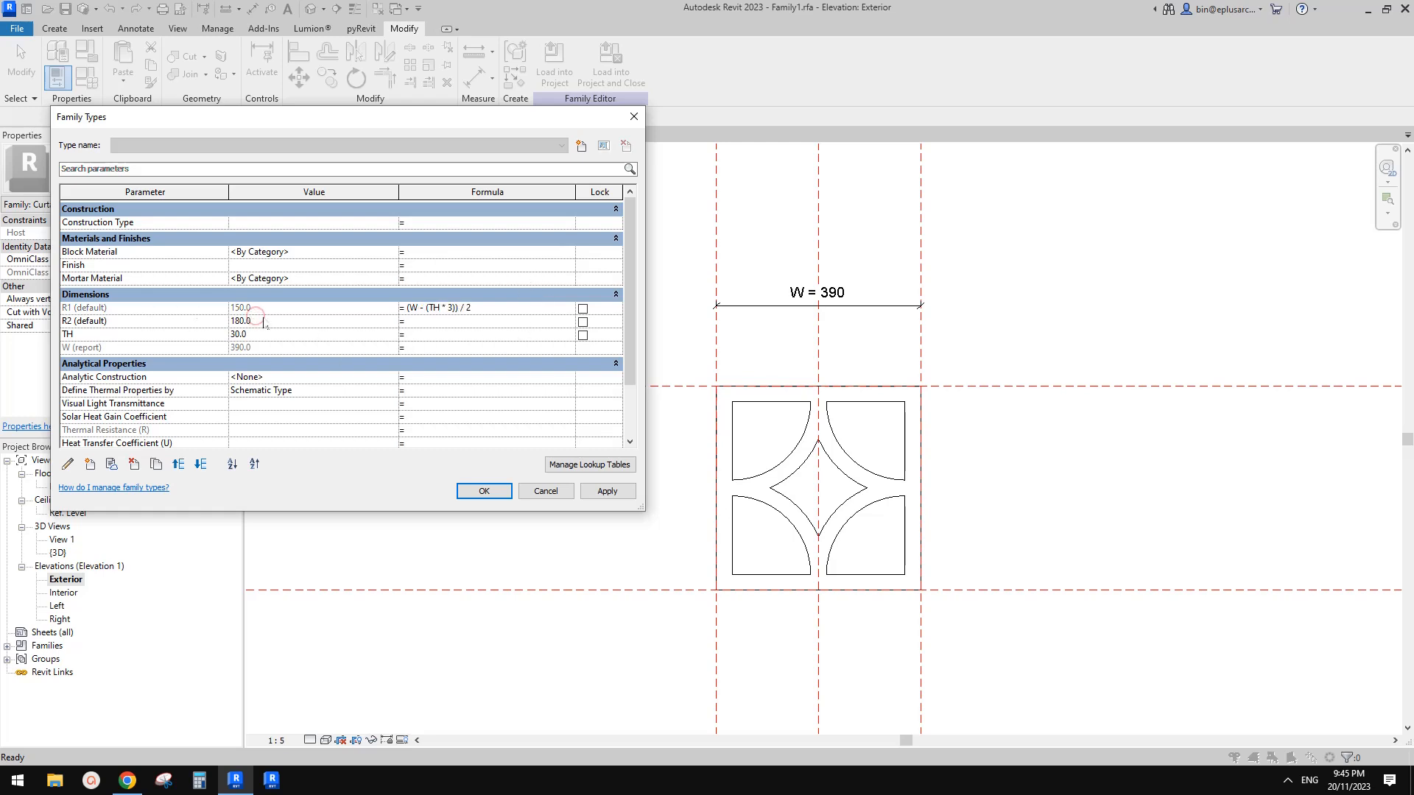
click(485, 491)
Set the formula of R2 in the family types to R1 + TH
click(93, 75)
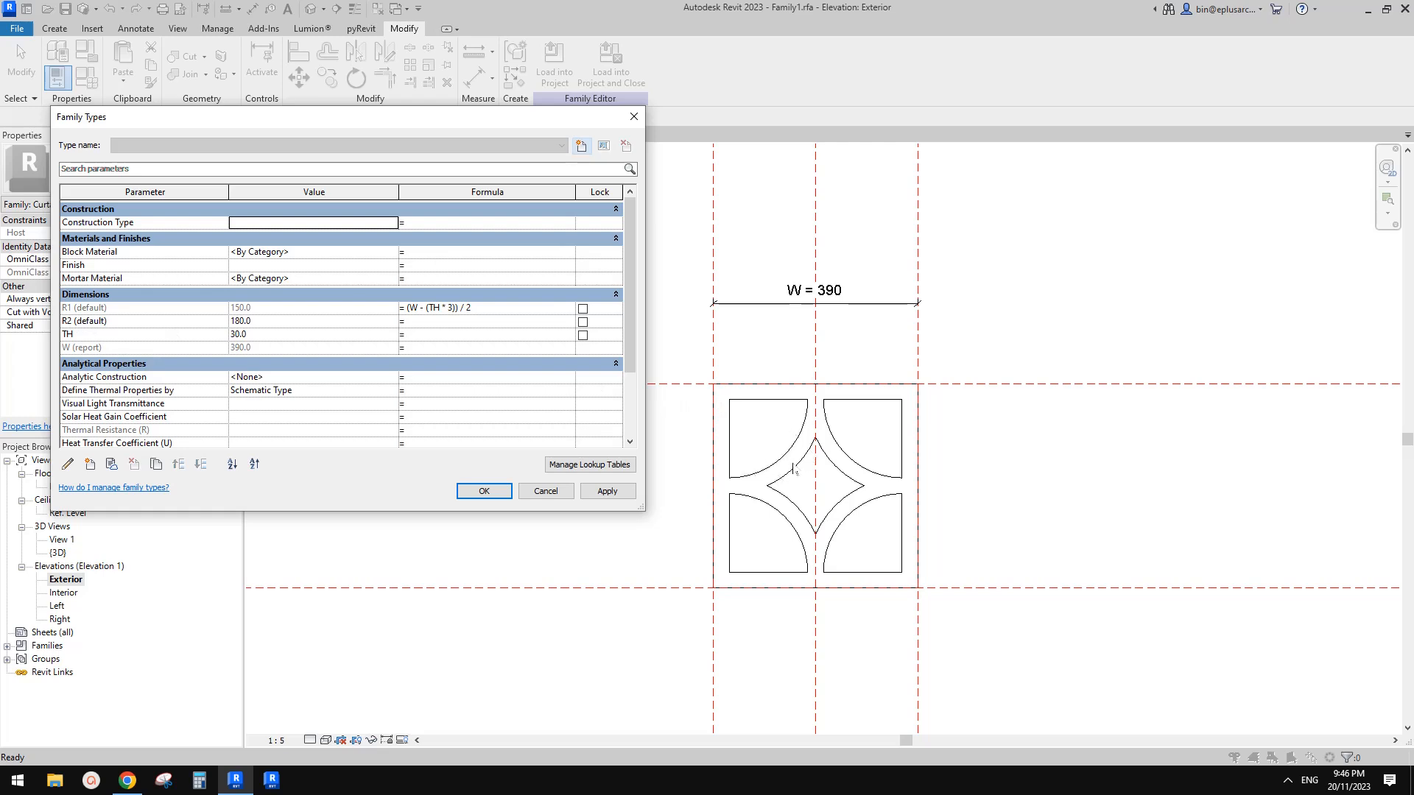
click(424, 322)
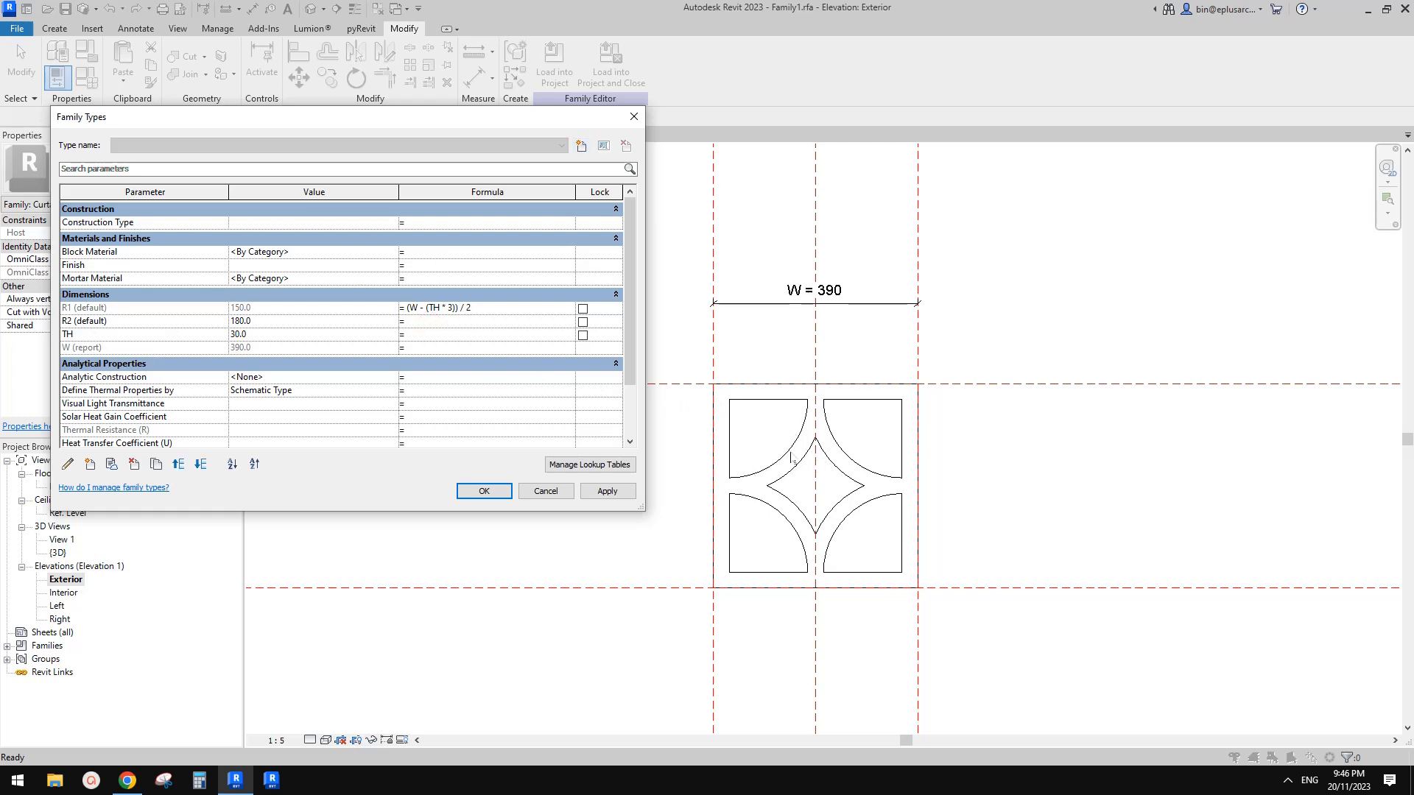
text(R1 + TH)
click(472, 332)
click(484, 490)
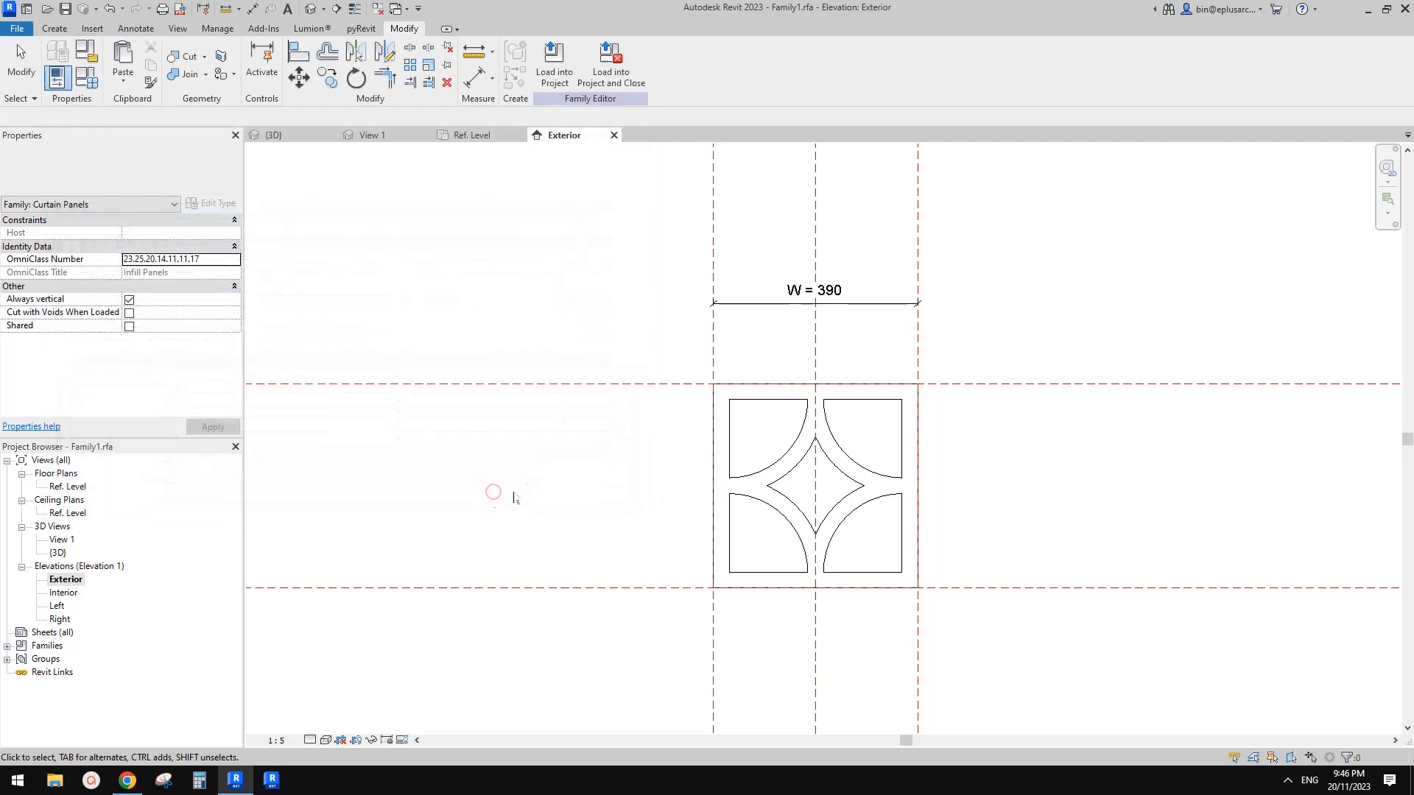
middle_drag(712, 441, 649, 456)
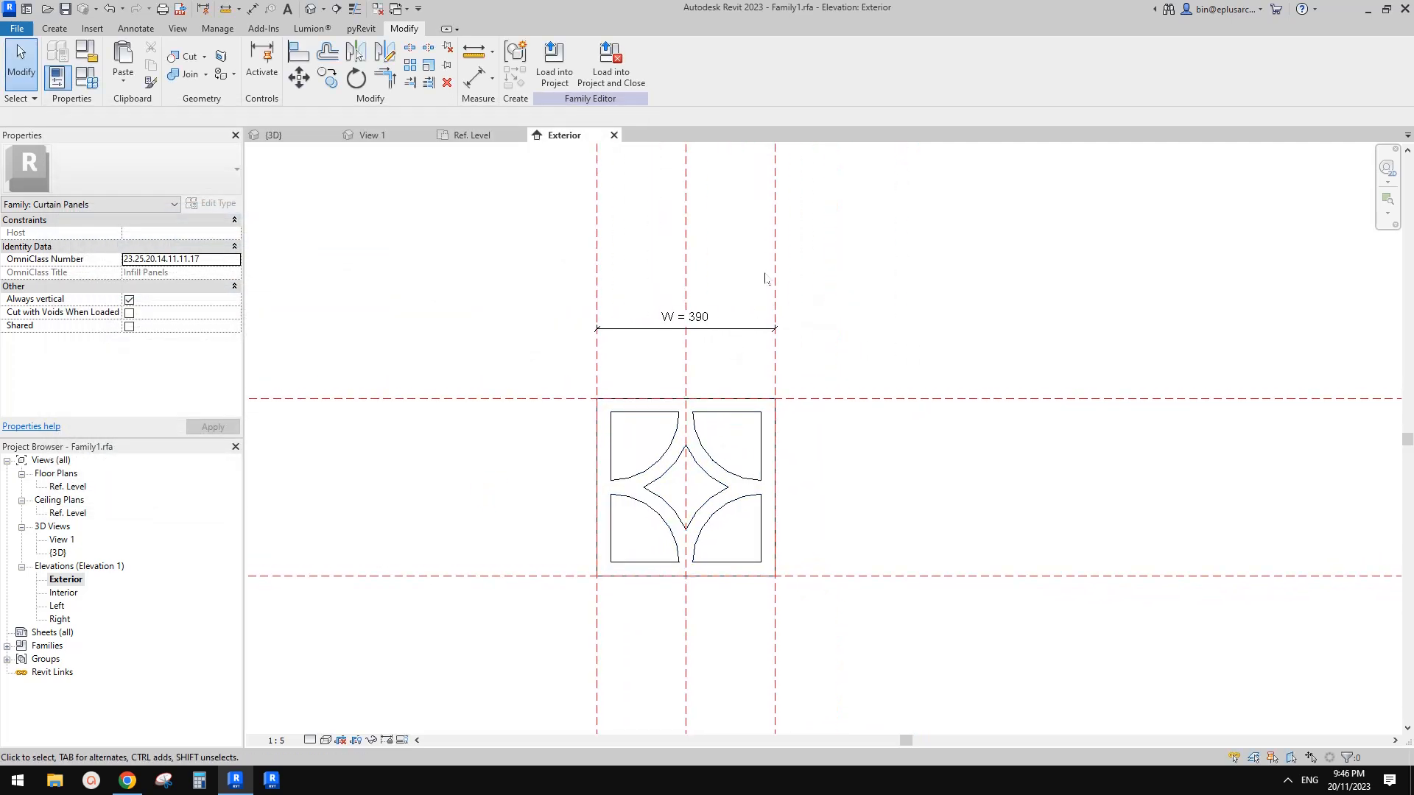
middle_drag(736, 309, 788, 310)
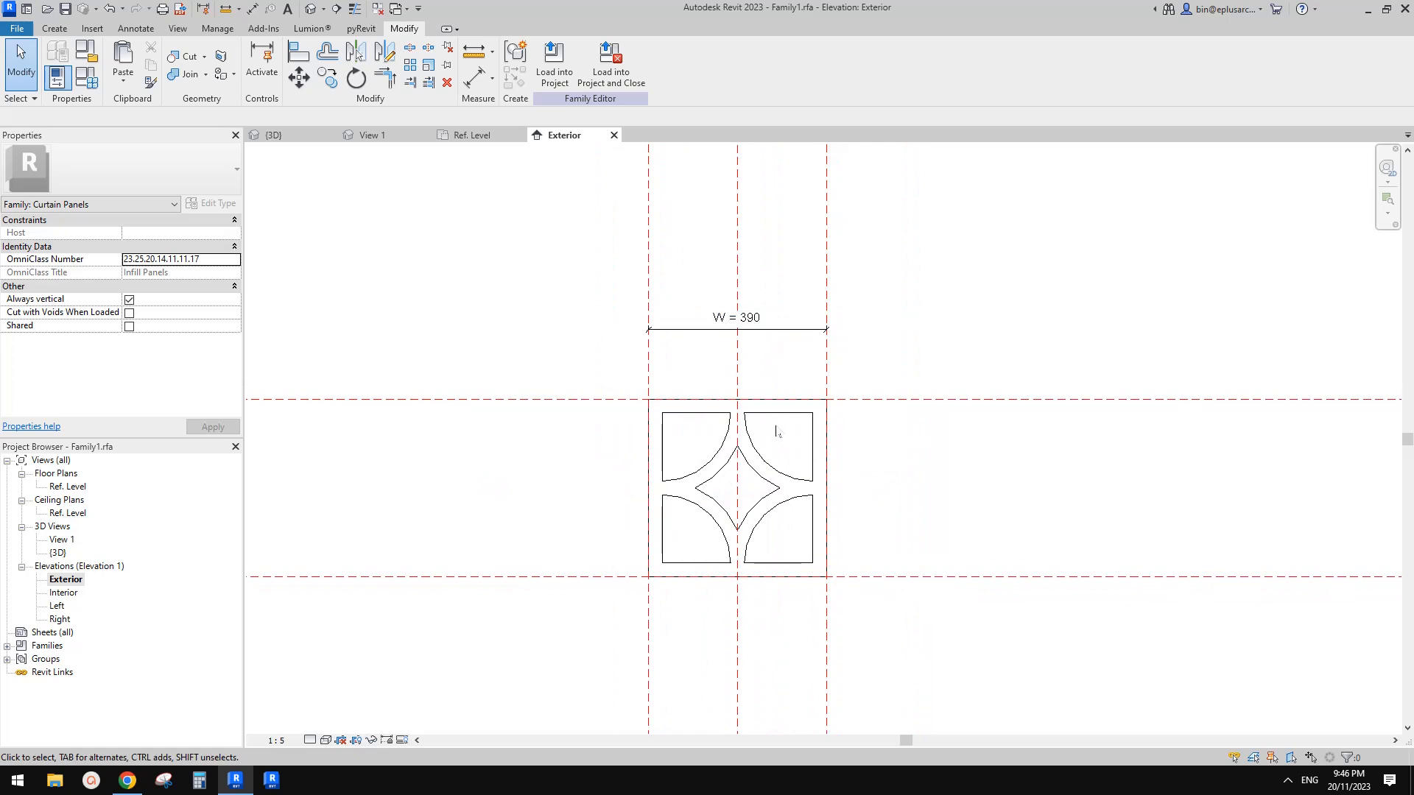
click(778, 435)
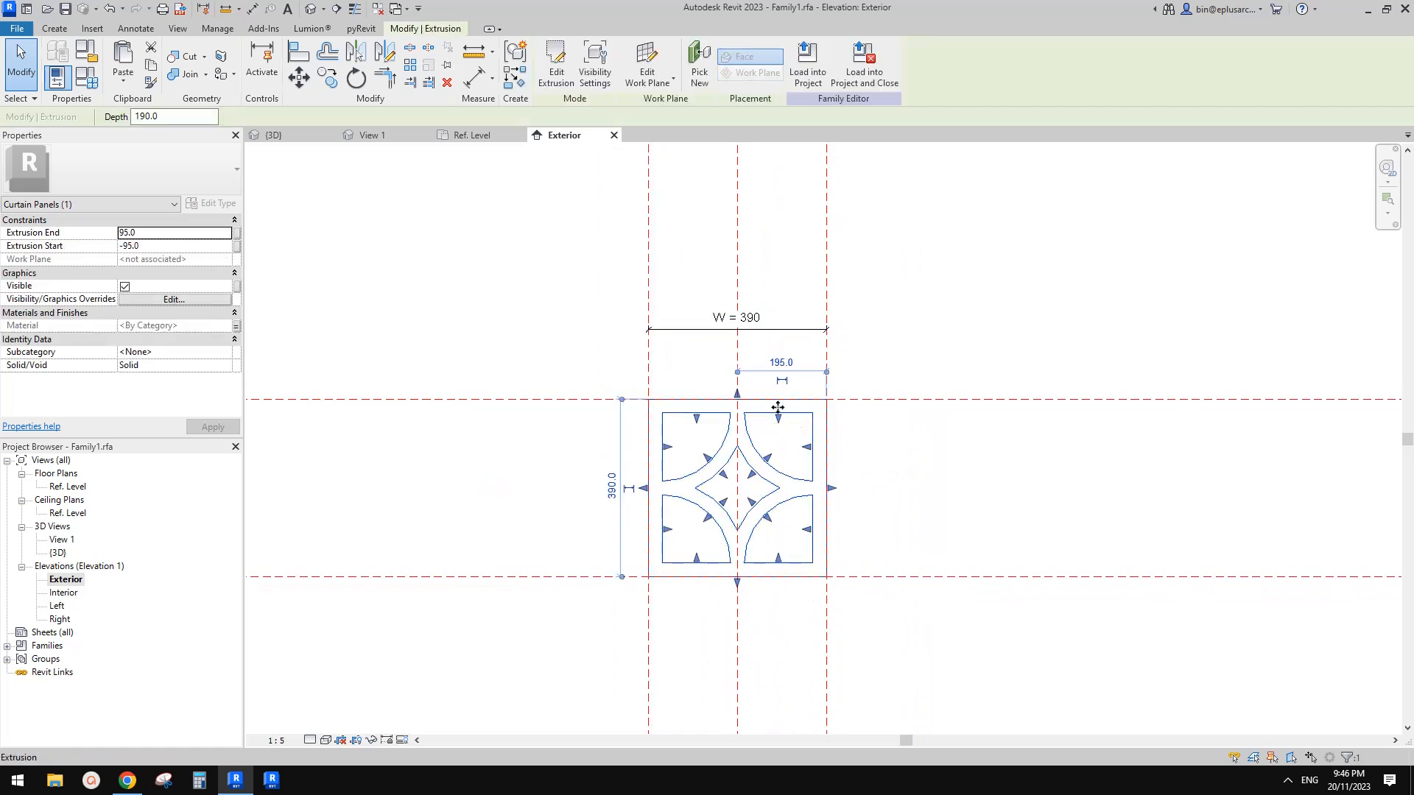
middle_drag(668, 482, 691, 460)
scroll(677, 450, down, 1)
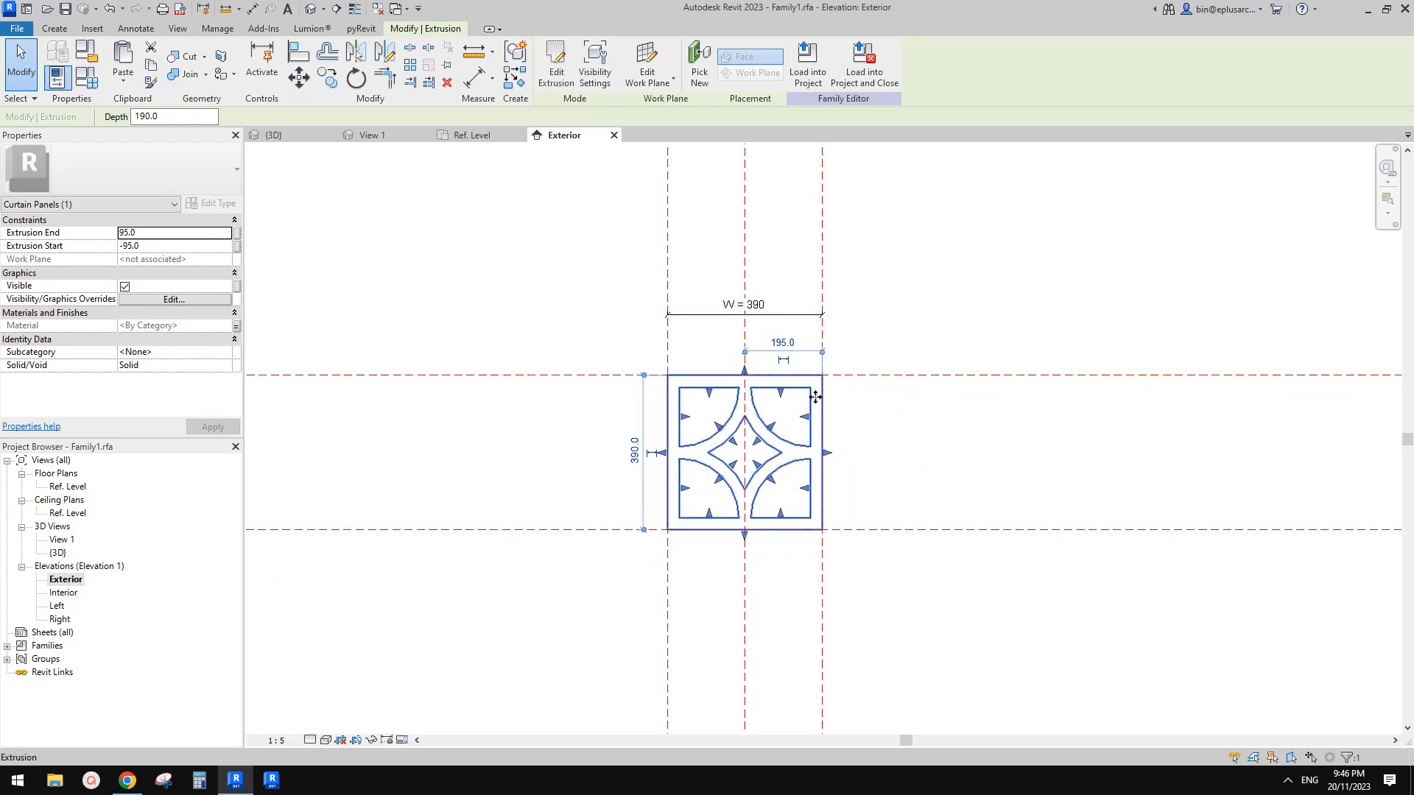
key(Escape)
middle_drag(762, 400, 792, 415)
Save the family as Family1BBBB.rfa in the Documents folder, then load it into the project and close it
click(16, 28)
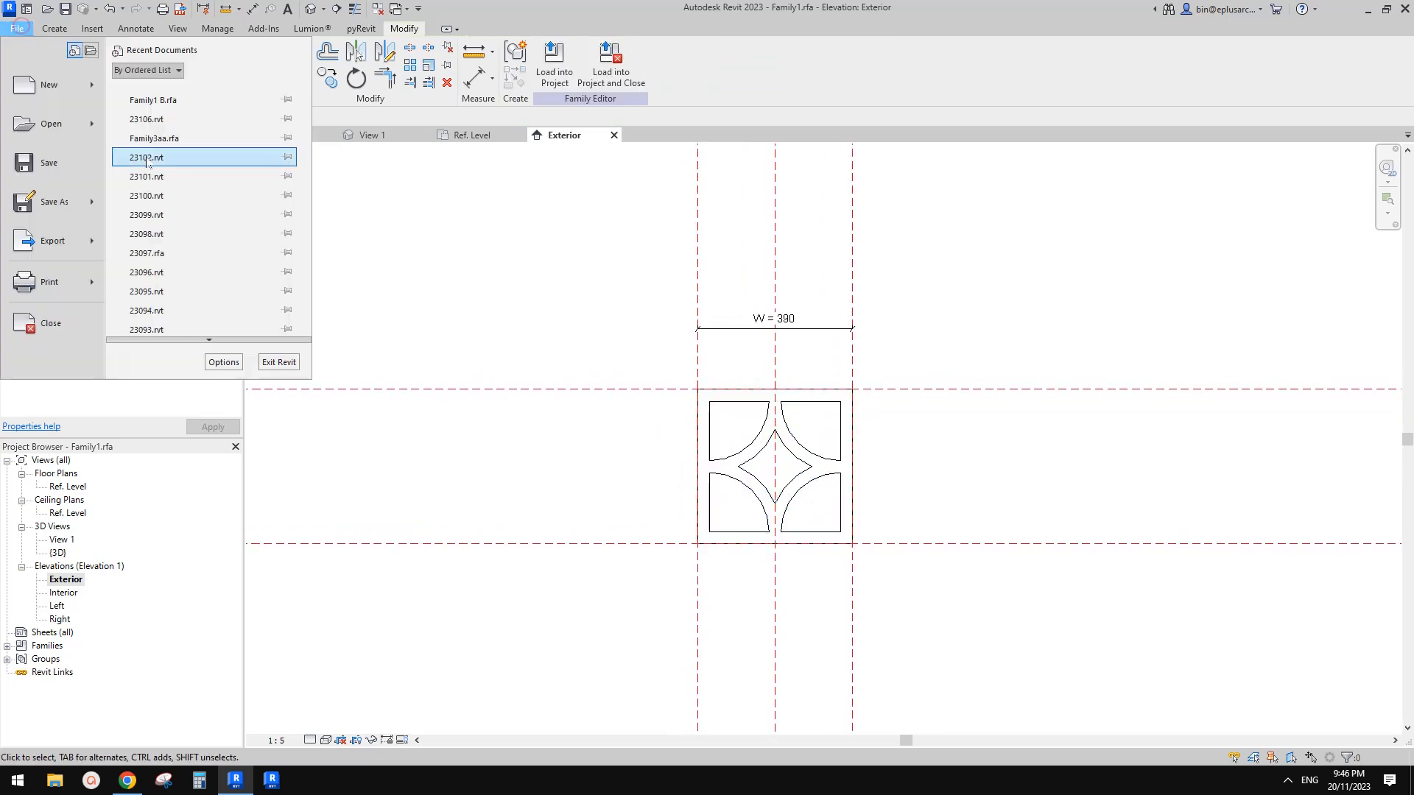
click(74, 204)
click(145, 207)
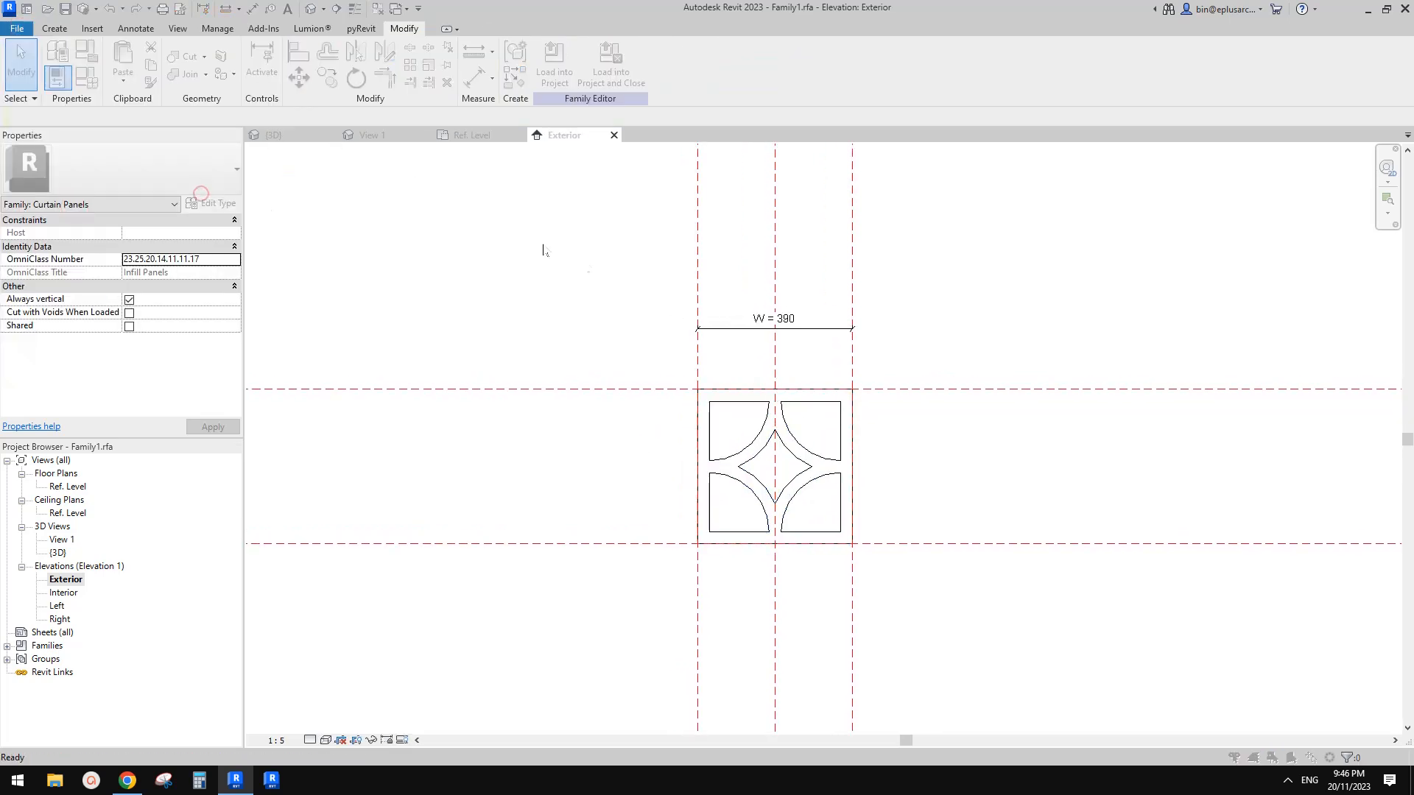
click(454, 454)
text(BBBB.rfa)
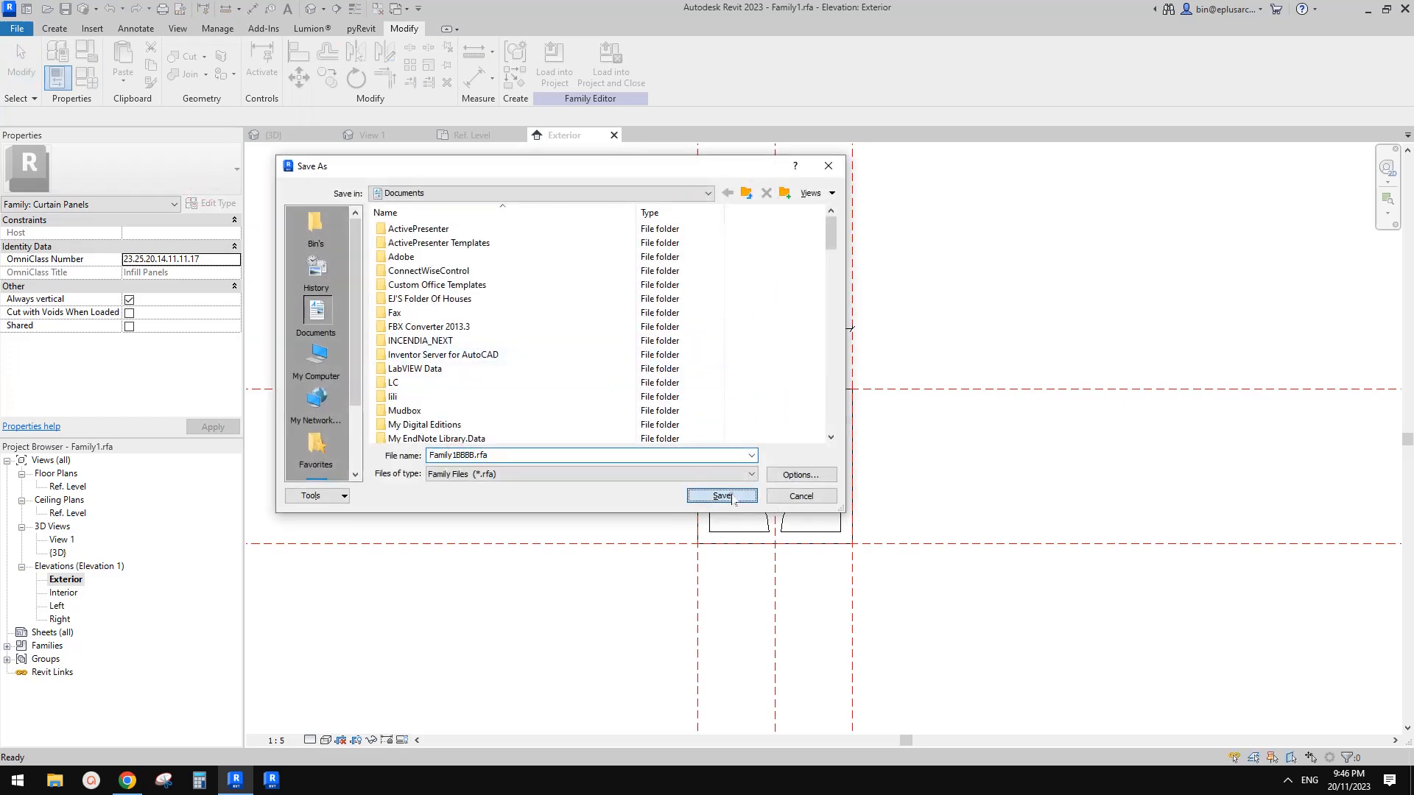
click(736, 497)
click(610, 65)
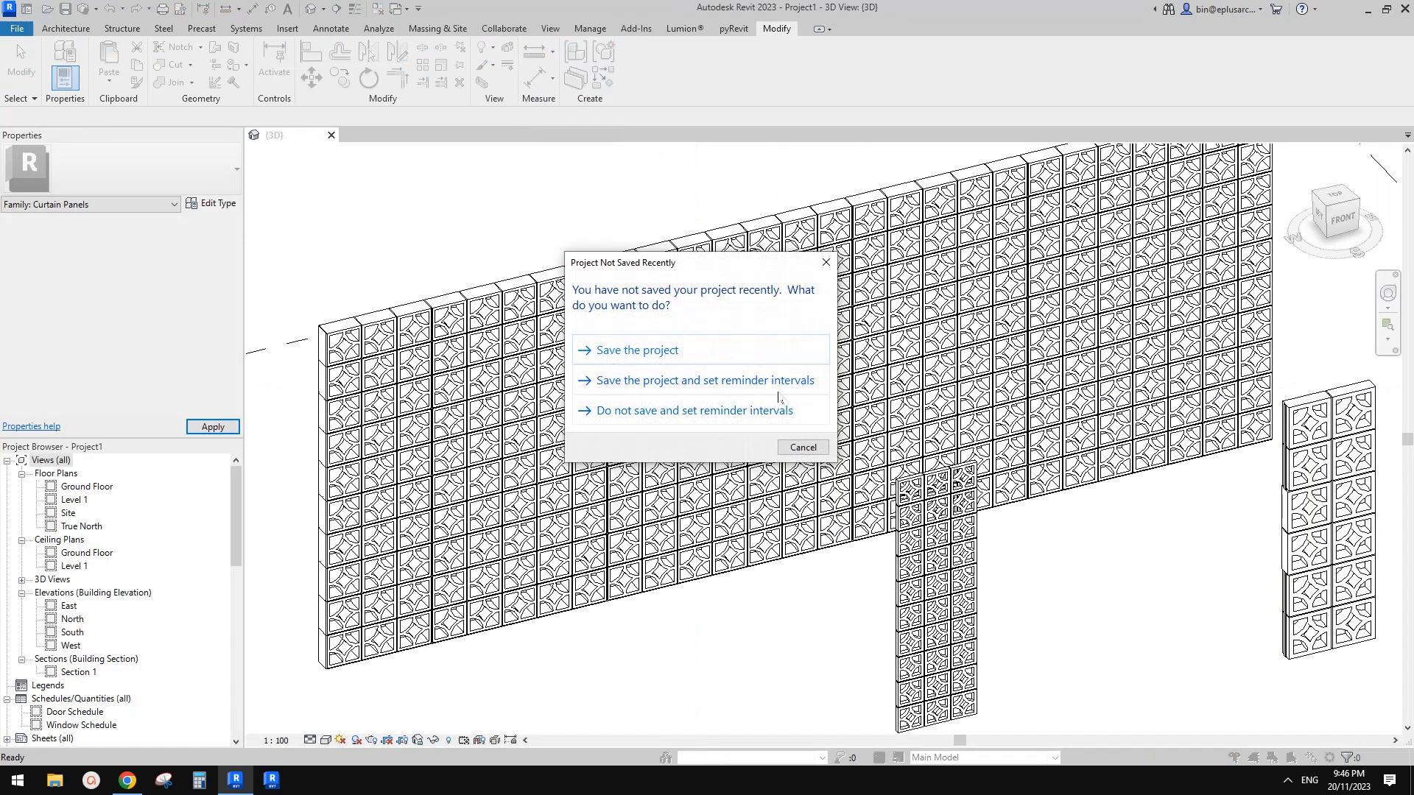
key(Escape)
Copy the long Breeze Block Wall curtain wall to a spot behind the original
scroll(1030, 460, down, 3)
middle_drag(1031, 460, 1016, 402)
key(Tab)
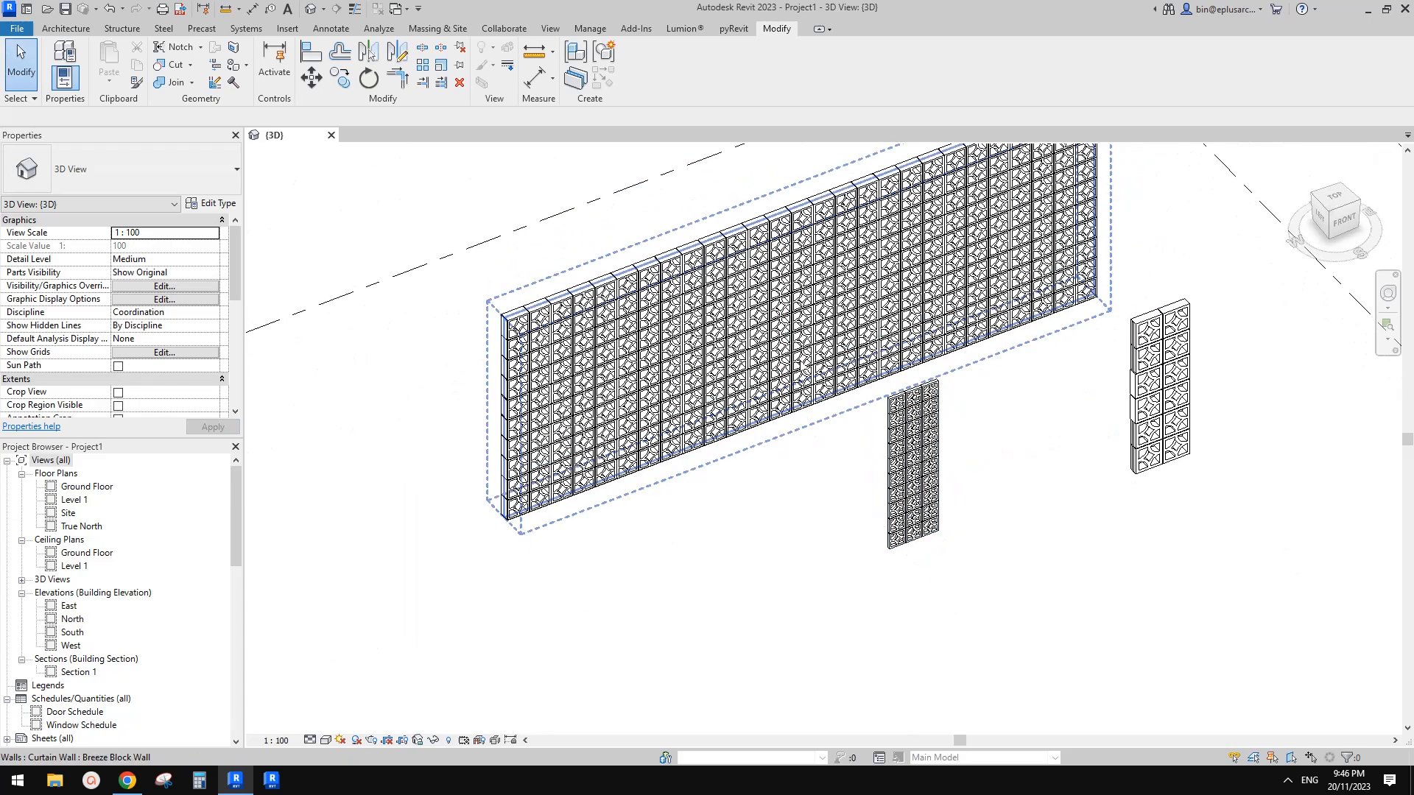
click(804, 377)
scroll(807, 381, down, 2)
key(c)
key(o)
click(805, 393)
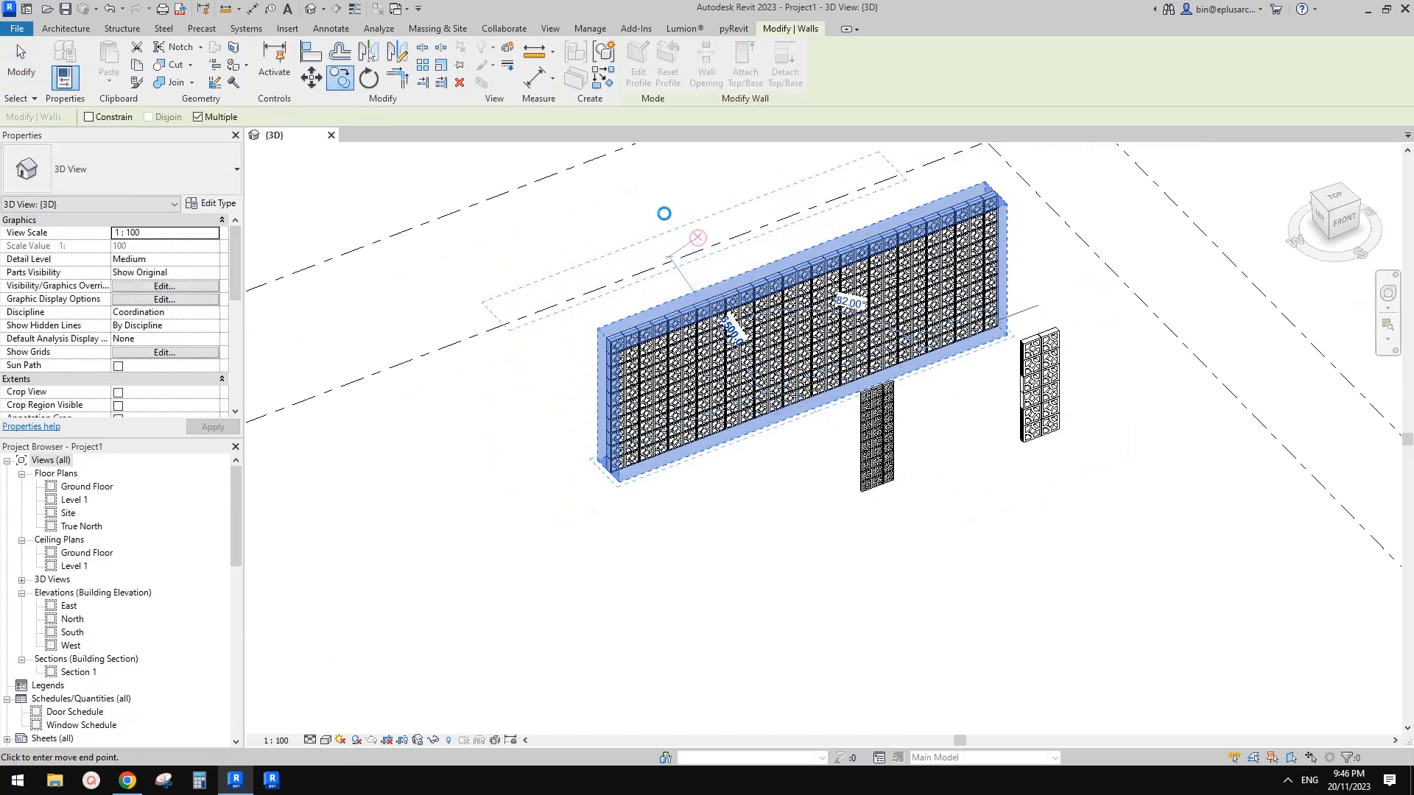
click(662, 214)
scroll(672, 243, up, 5)
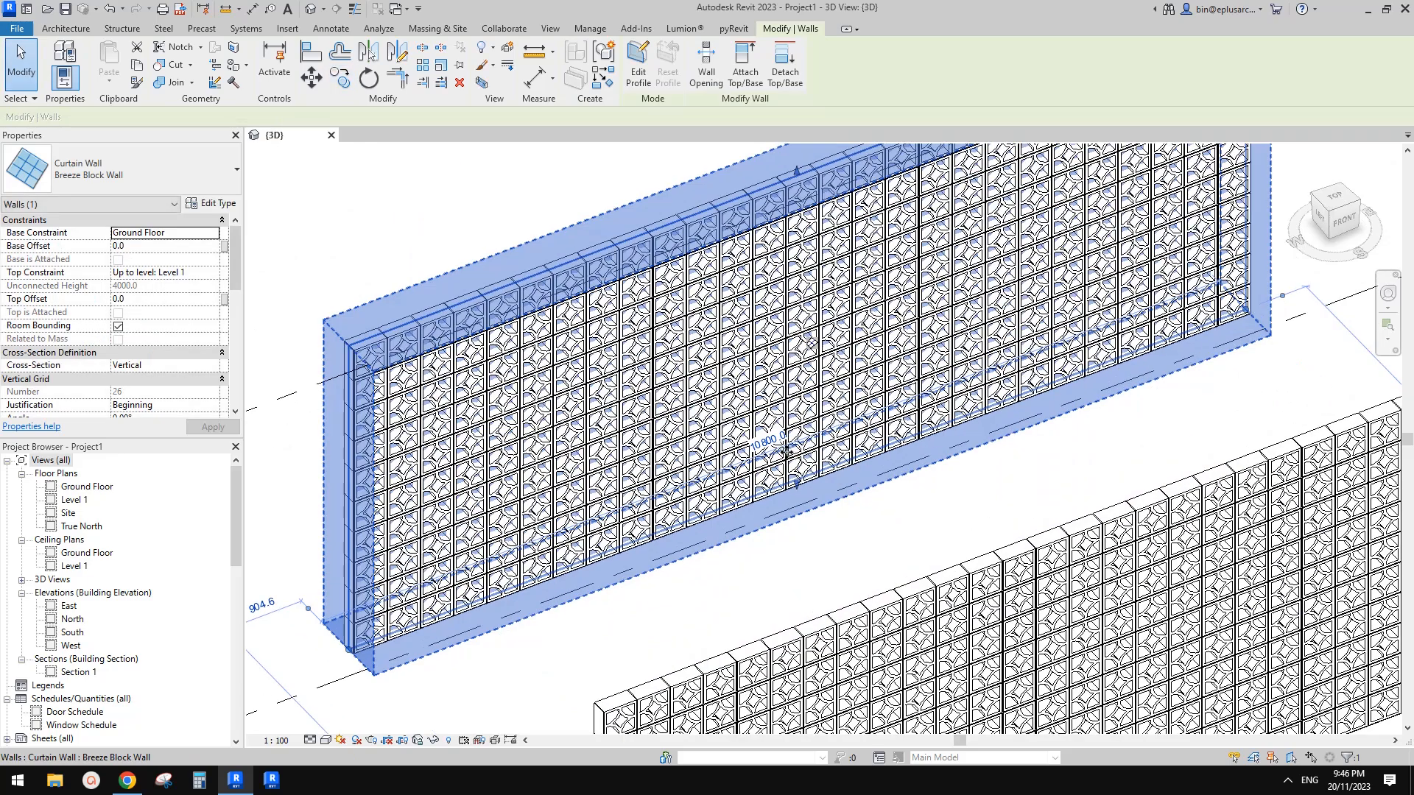
scroll(838, 414, down, 1)
key(Escape)
Select the whole copied curtain wall and set its length to 2000 mm
click(916, 426)
key(Escape)
click(917, 427)
shift+middle_drag(917, 427, 919, 427)
key(Escape)
key(Tab)
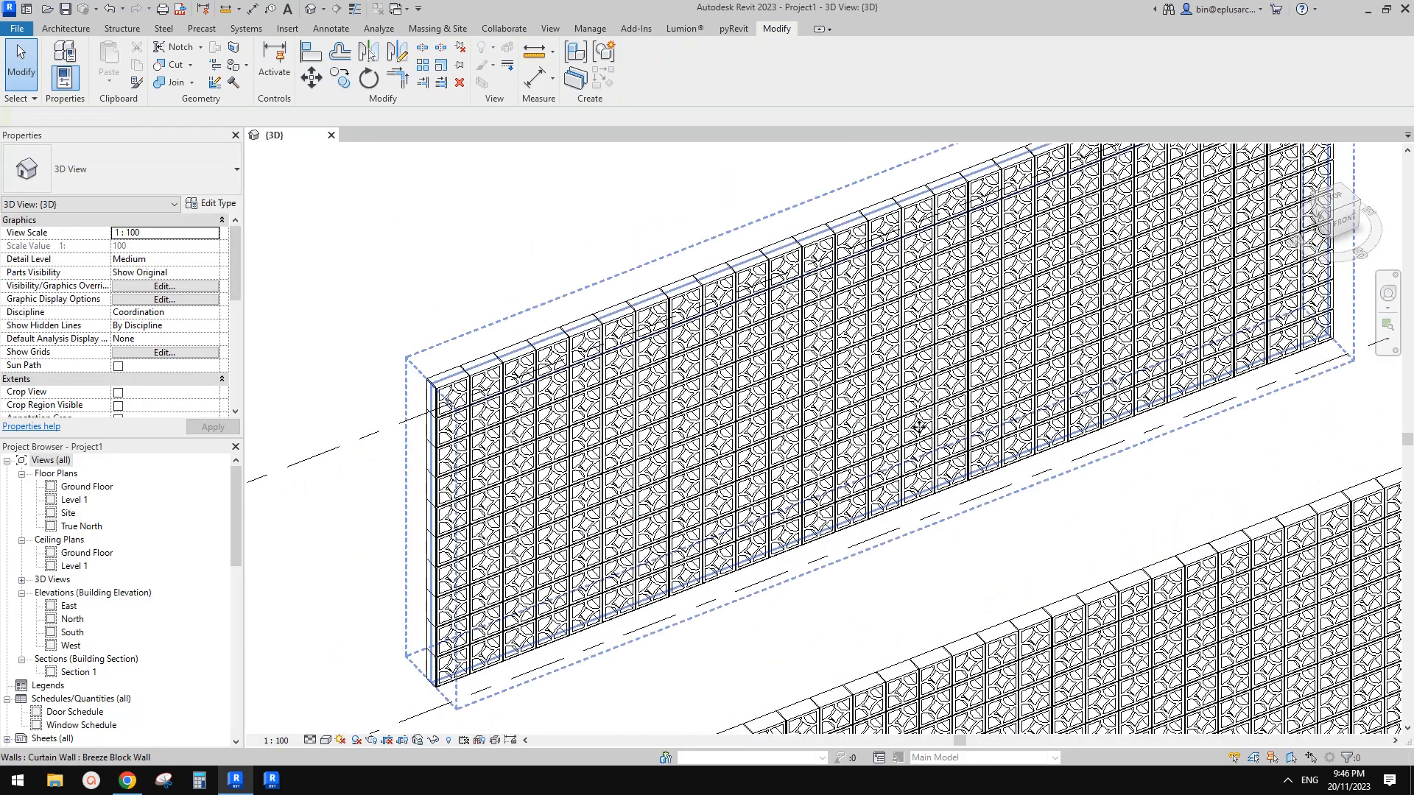
click(919, 427)
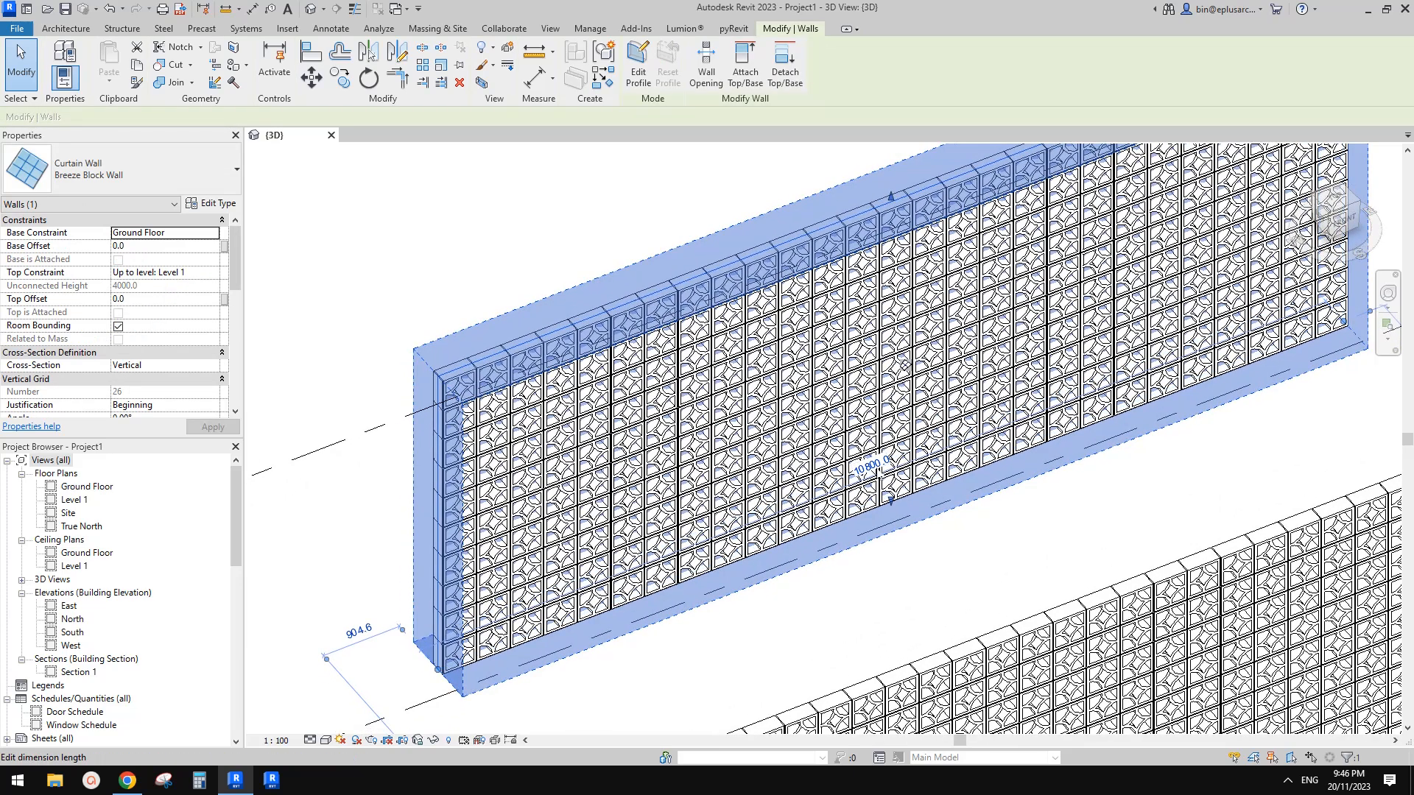
click(878, 466)
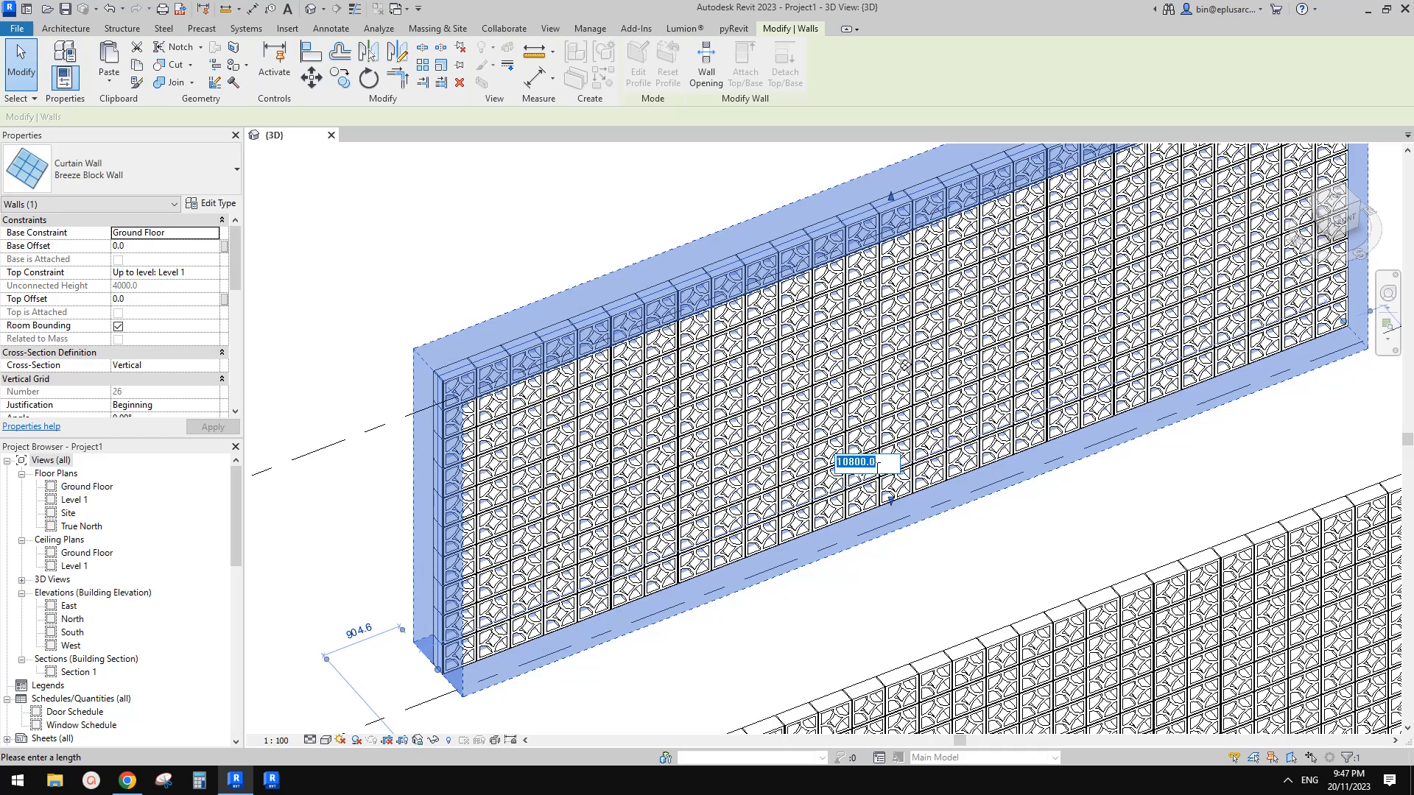
text(4000)
key(Return)
click(873, 466)
text(2000)
key(Return)
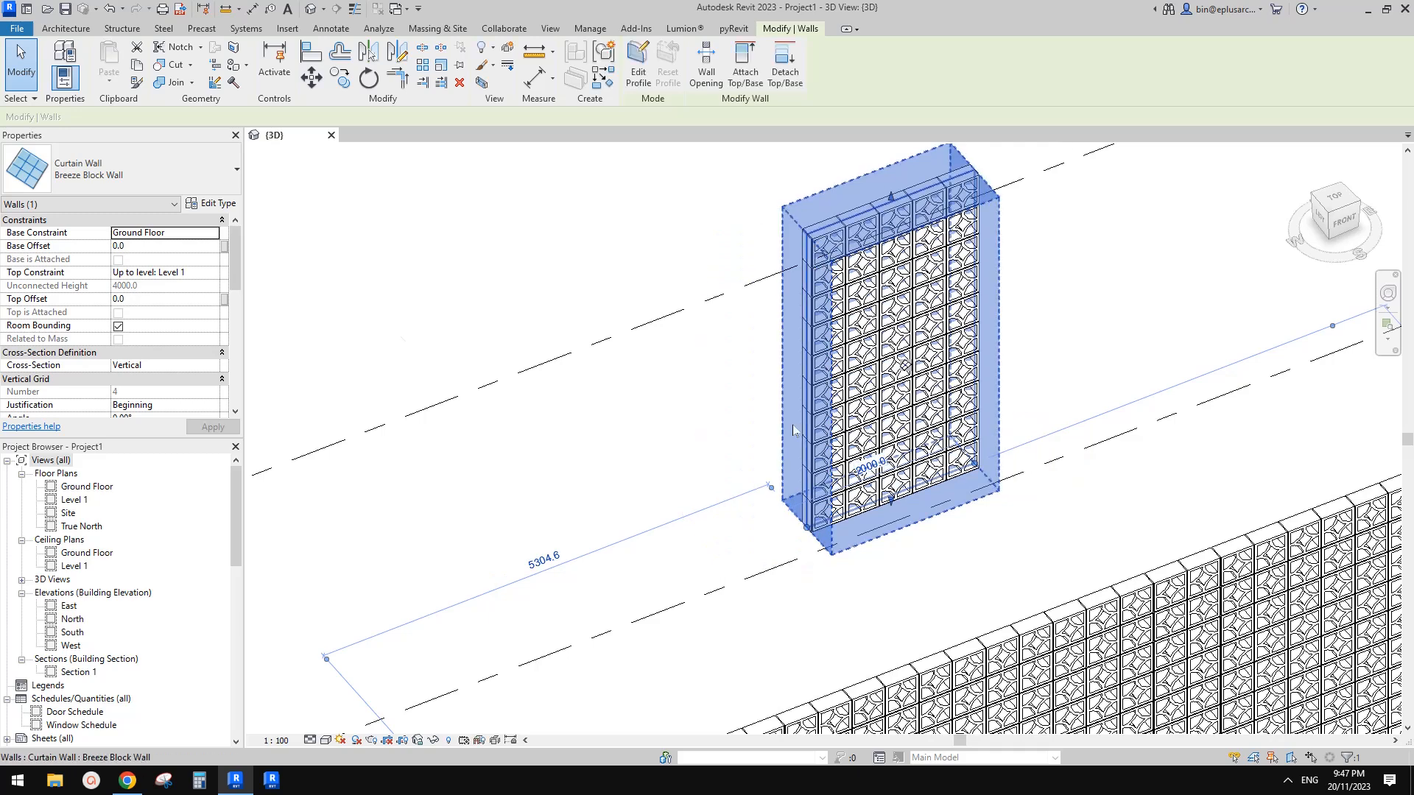
Change the copied wall's top constraint to Unconnected with an unconnected height of 2000 mm
click(196, 272)
click(213, 272)
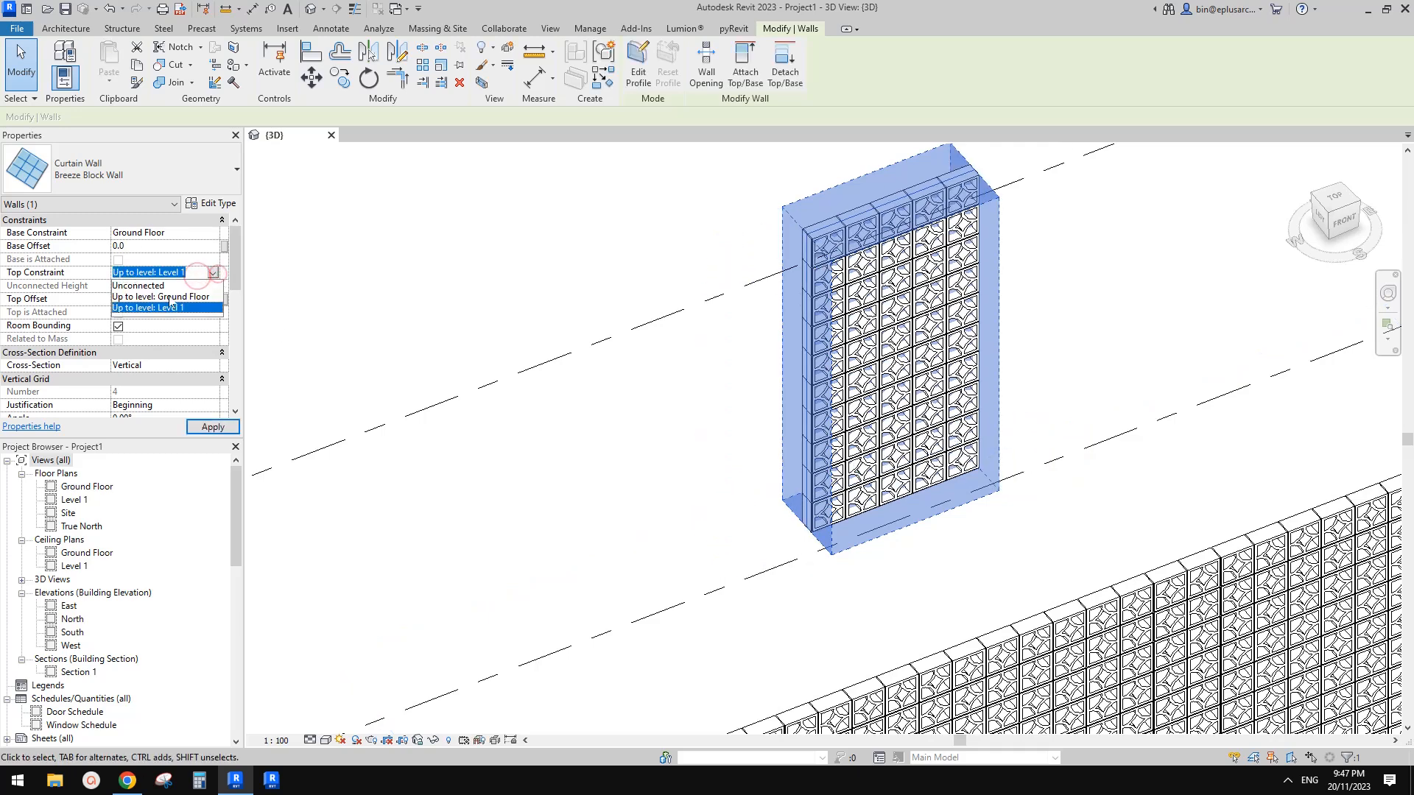
click(156, 286)
text(2000.0)
Duplicate the shortened wall's curtain wall type as Breeze Block Wall 4
scroll(966, 464, up, 3)
shift+middle_drag(966, 463, 836, 383)
scroll(836, 368, up, 4)
scroll(833, 347, down, 3)
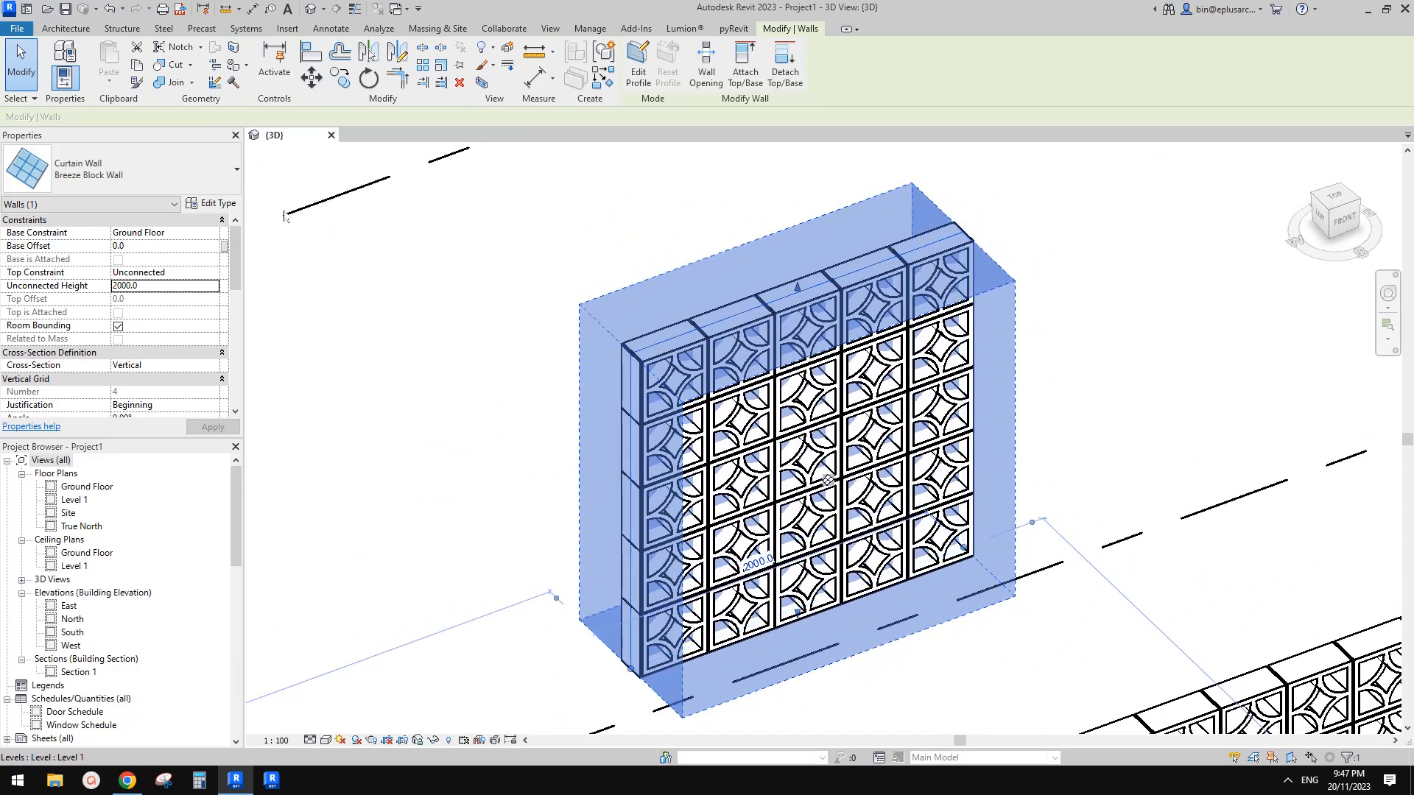
click(213, 204)
click(731, 224)
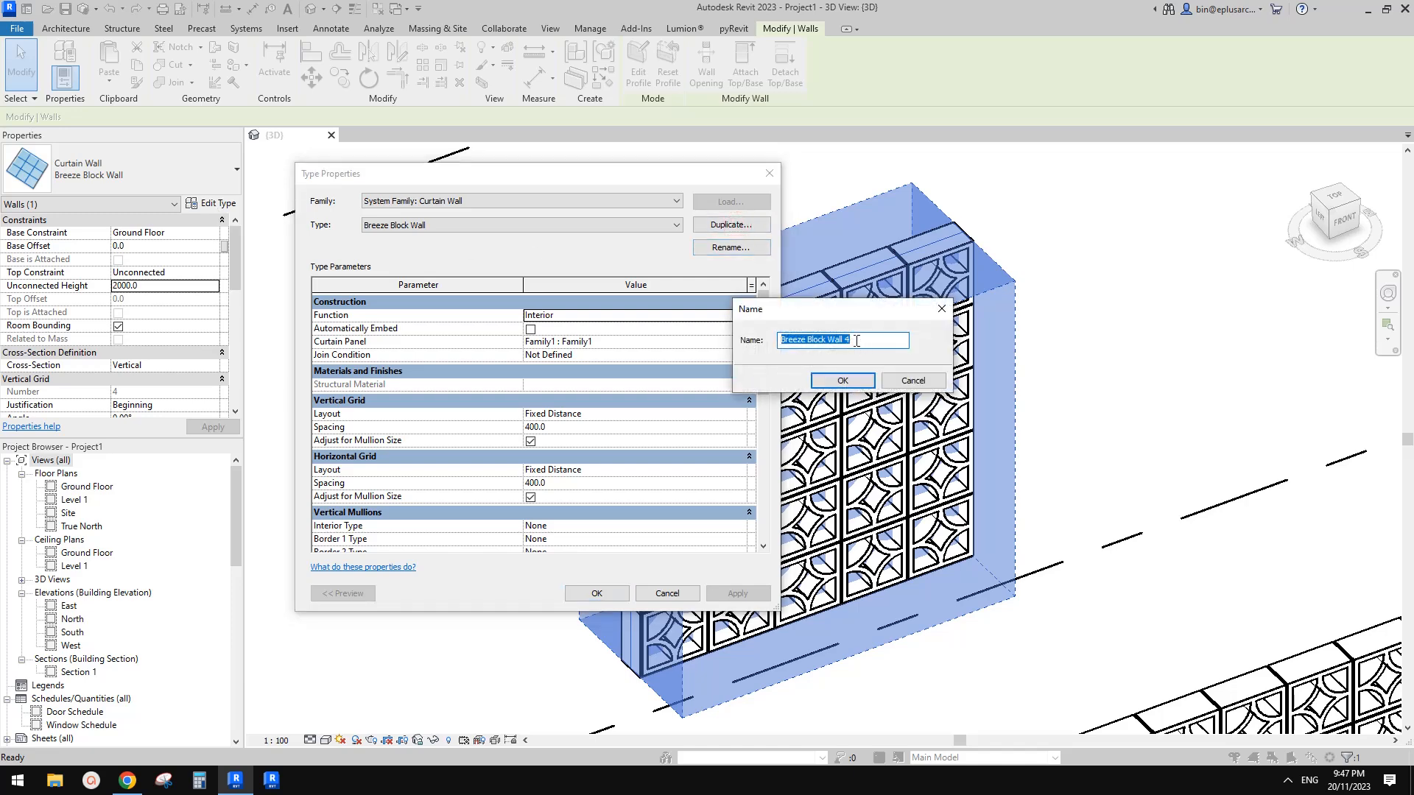
click(845, 381)
Set the Curtain Panel of the Breeze Block Wall 4 type to Family1BBBB : Family1BBBB and apply the type change
click(649, 343)
click(649, 343)
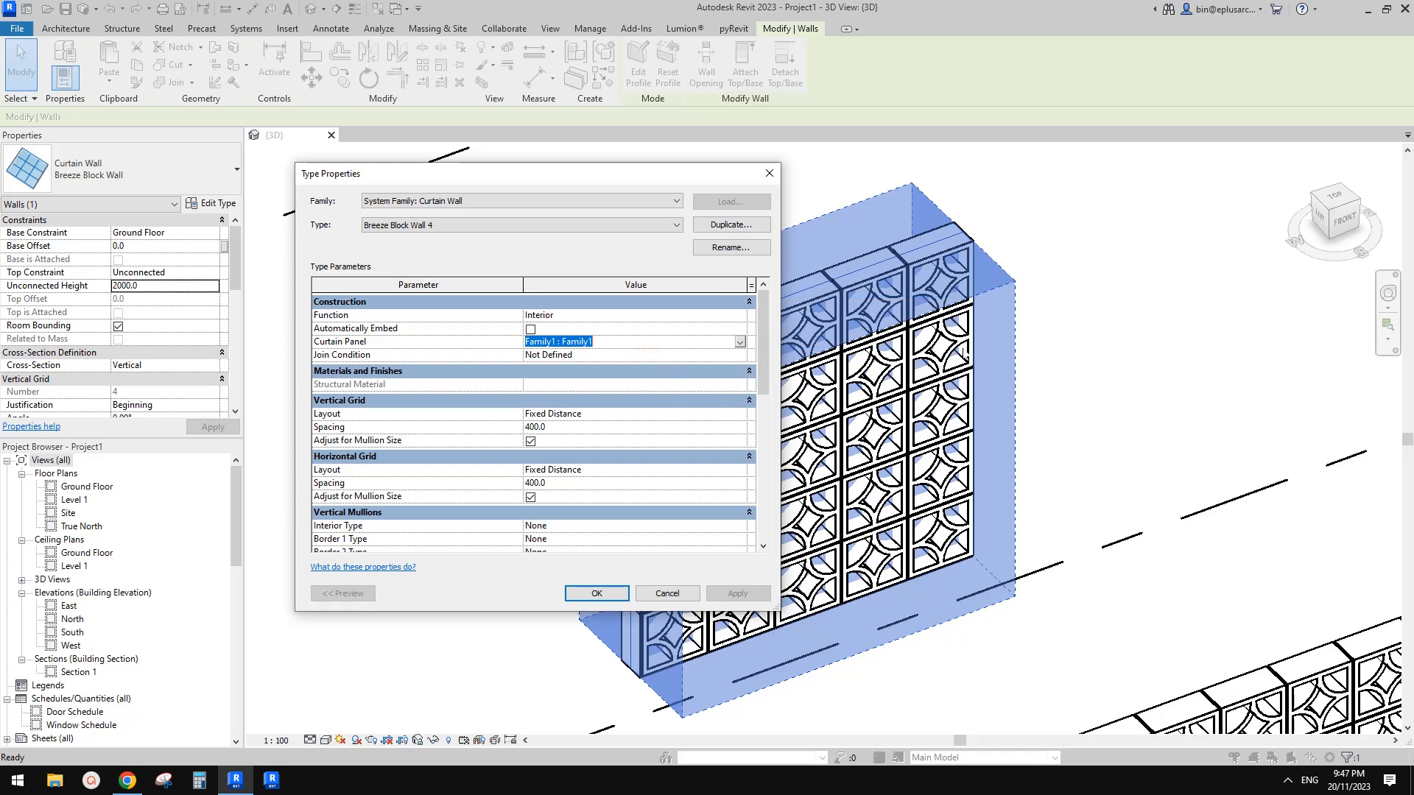
click(742, 344)
click(742, 343)
click(741, 343)
scroll(636, 402, down, 1)
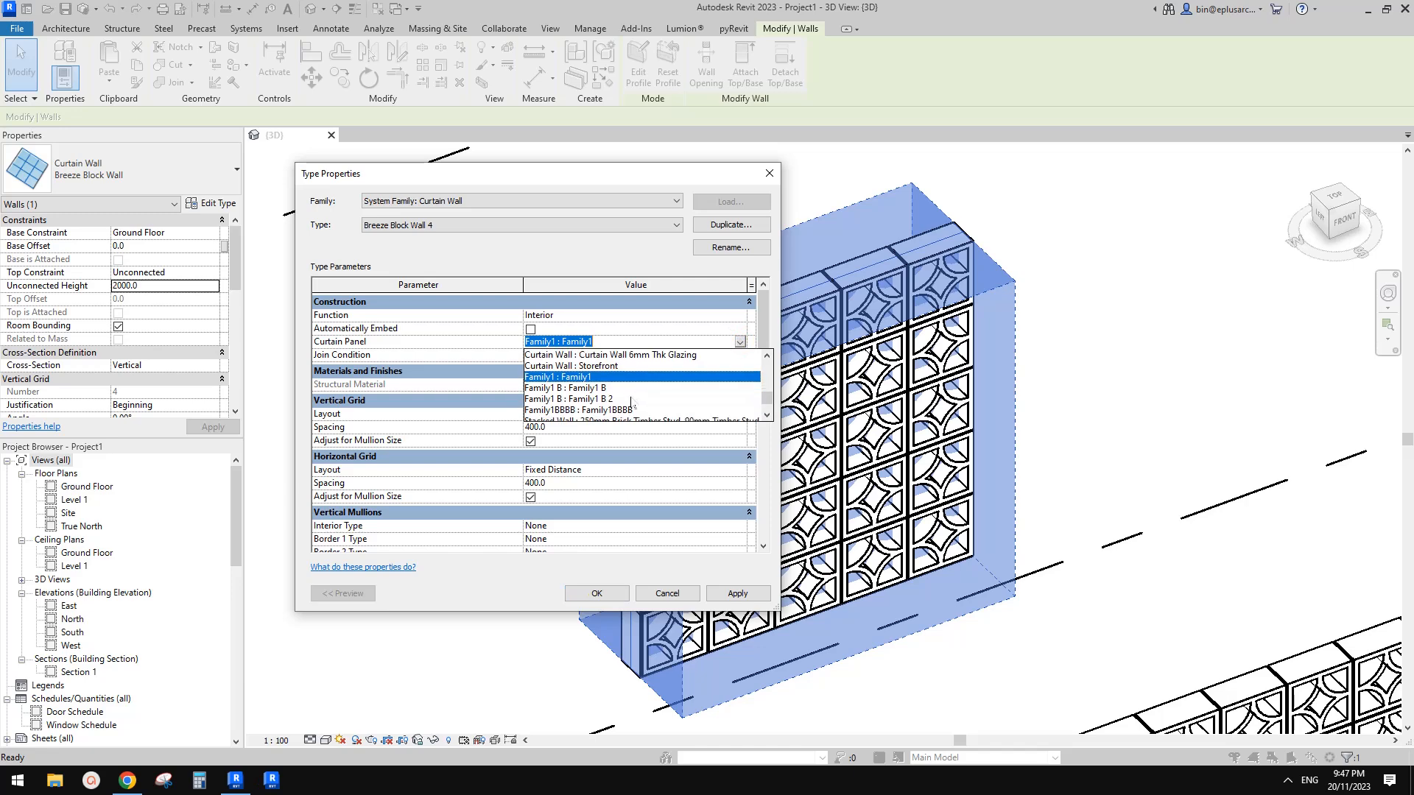
scroll(622, 407, down, 1)
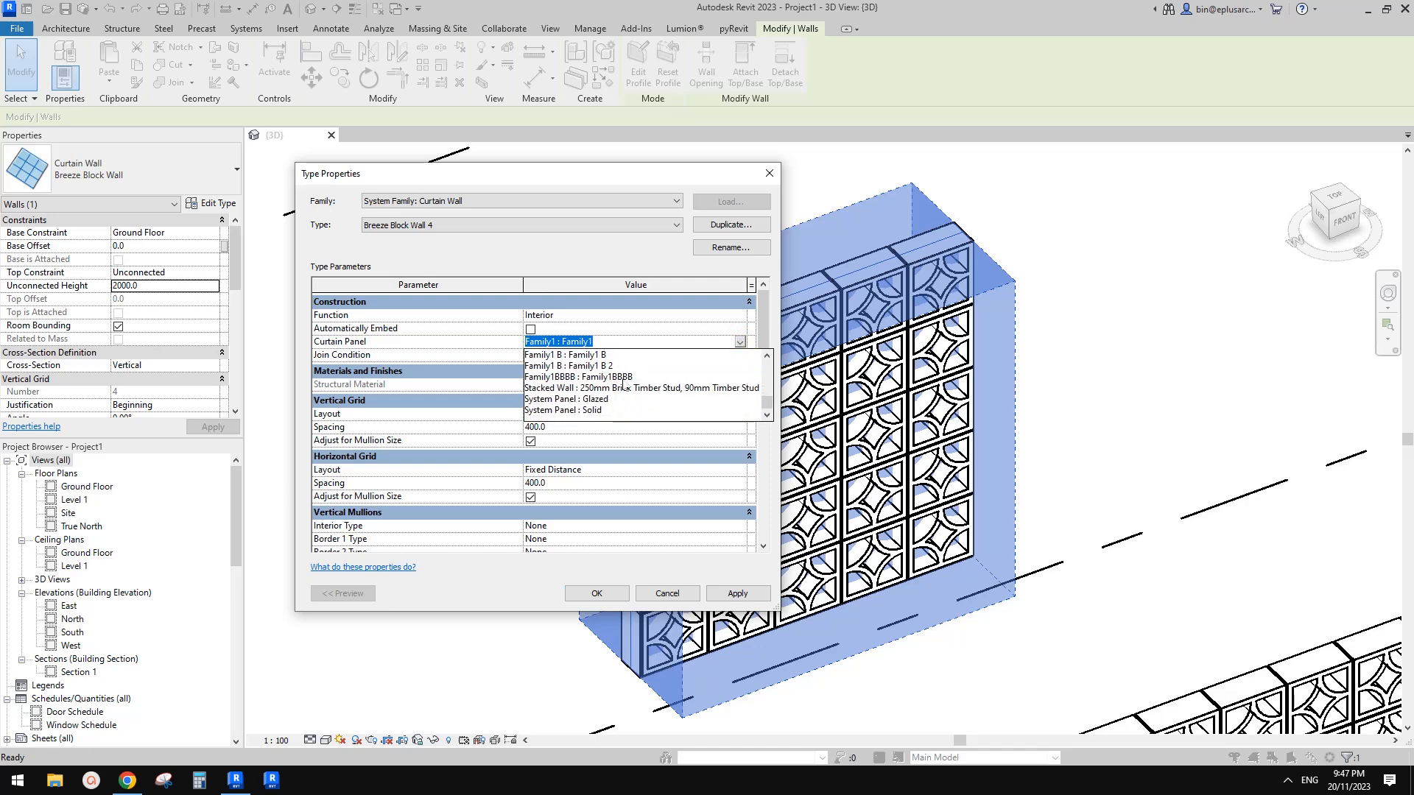
click(623, 378)
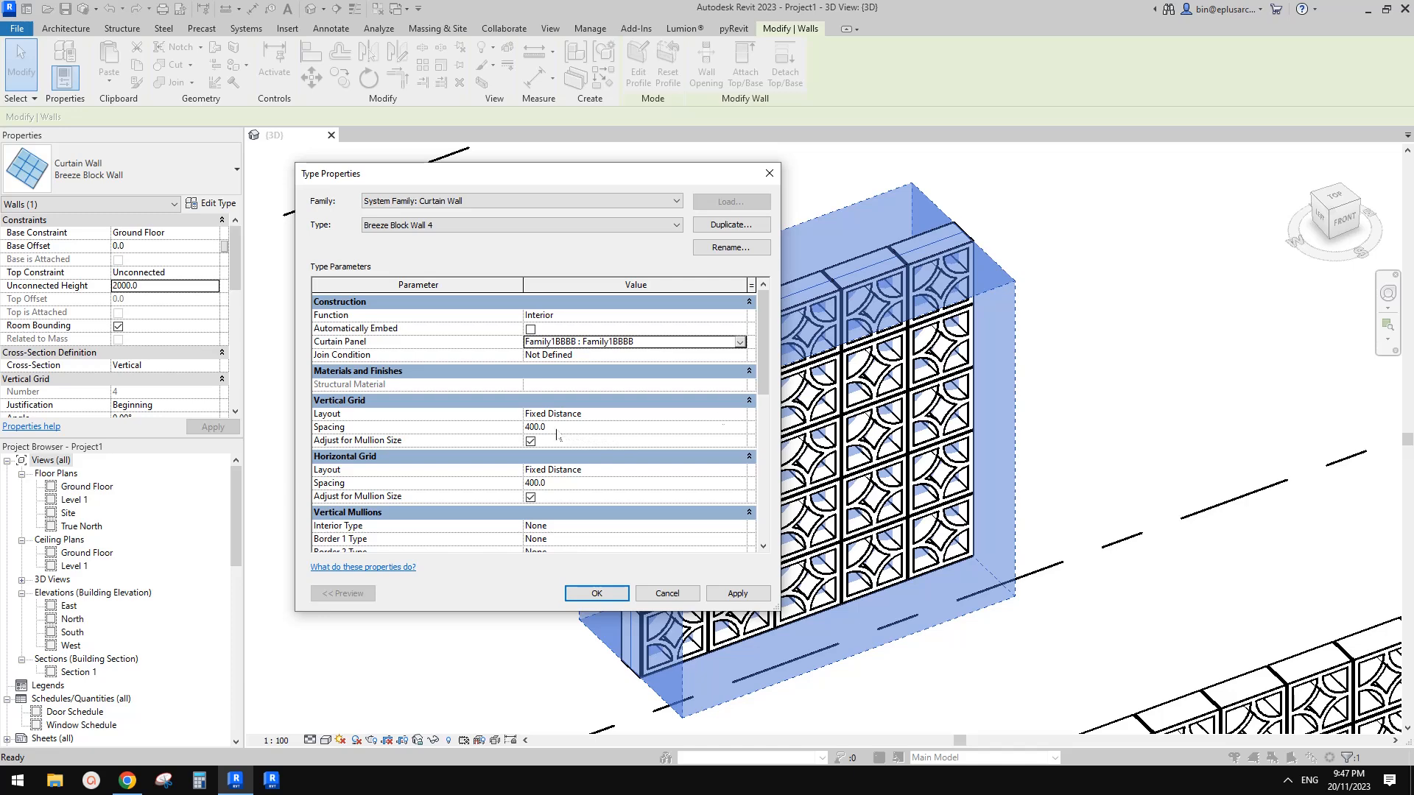
mouse_move(764, 384)
mouse_down()
mouse_move(774, 418)
mouse_move(777, 400)
mouse_up()
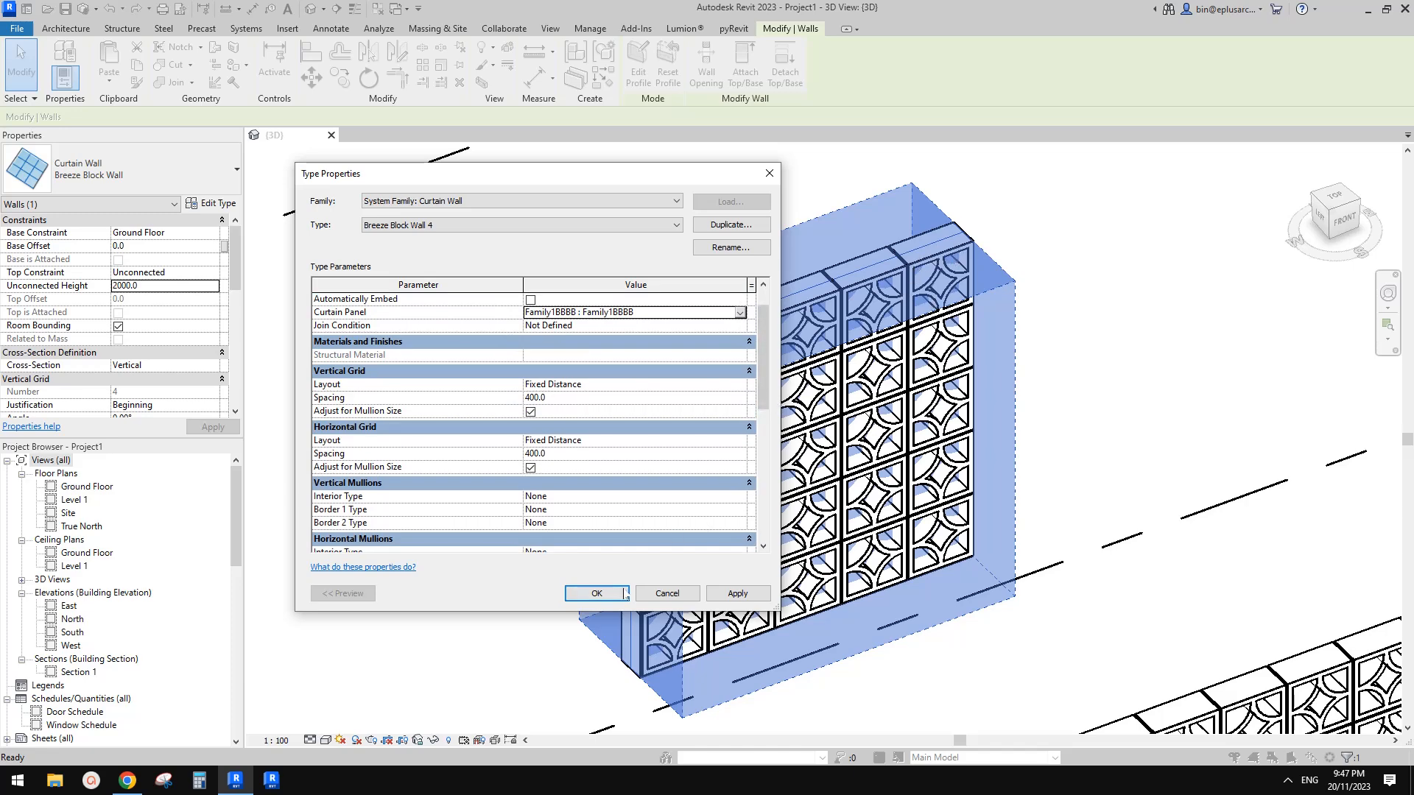
click(603, 599)
Examine the block pattern and depth of the Breeze Block Wall 4 curtain wall from the front and at an angle
scroll(845, 465, down, 1)
shift+middle_drag(846, 450, 789, 414)
scroll(790, 414, up, 5)
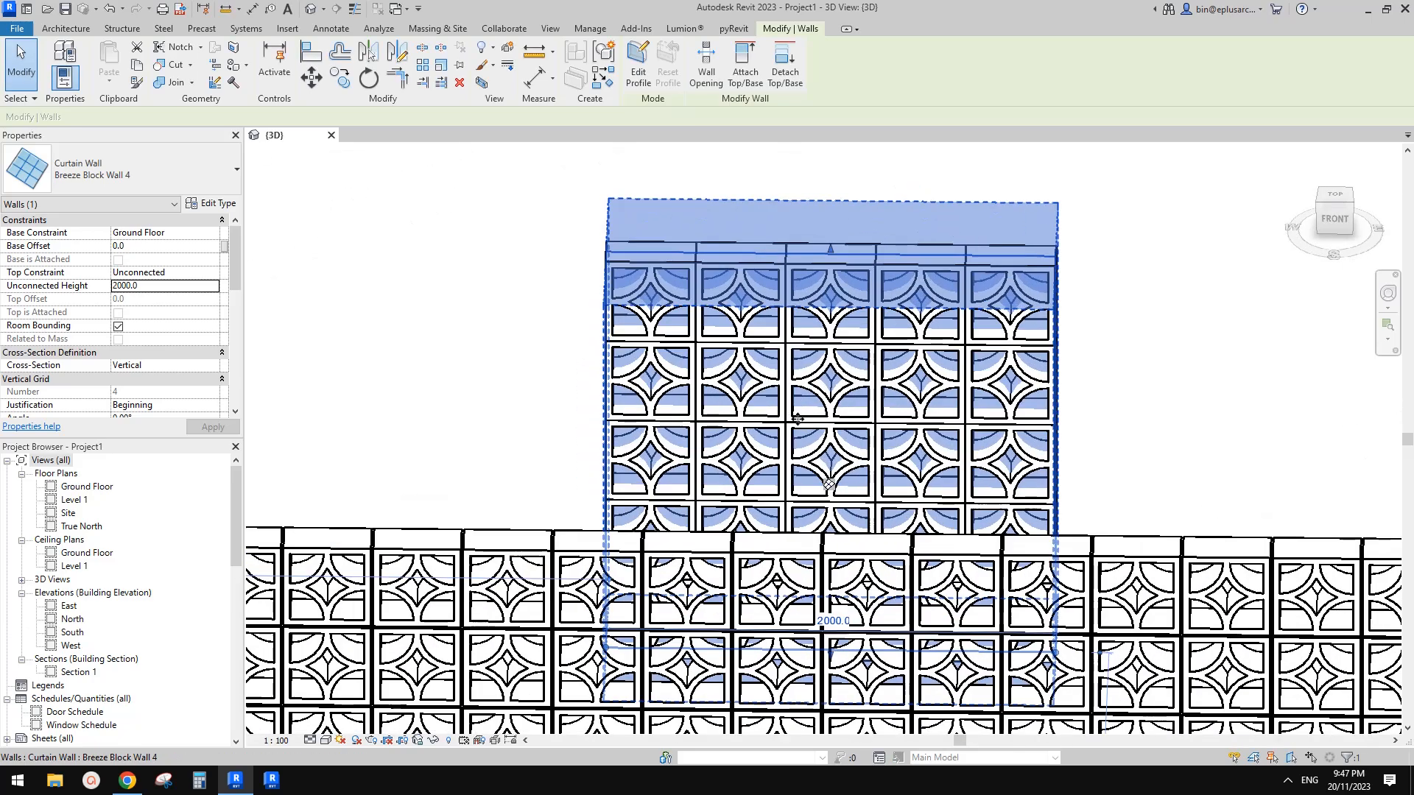
shift+middle_drag(870, 426, 867, 427)
middle_drag(921, 479, 902, 388)
scroll(880, 412, down, 2)
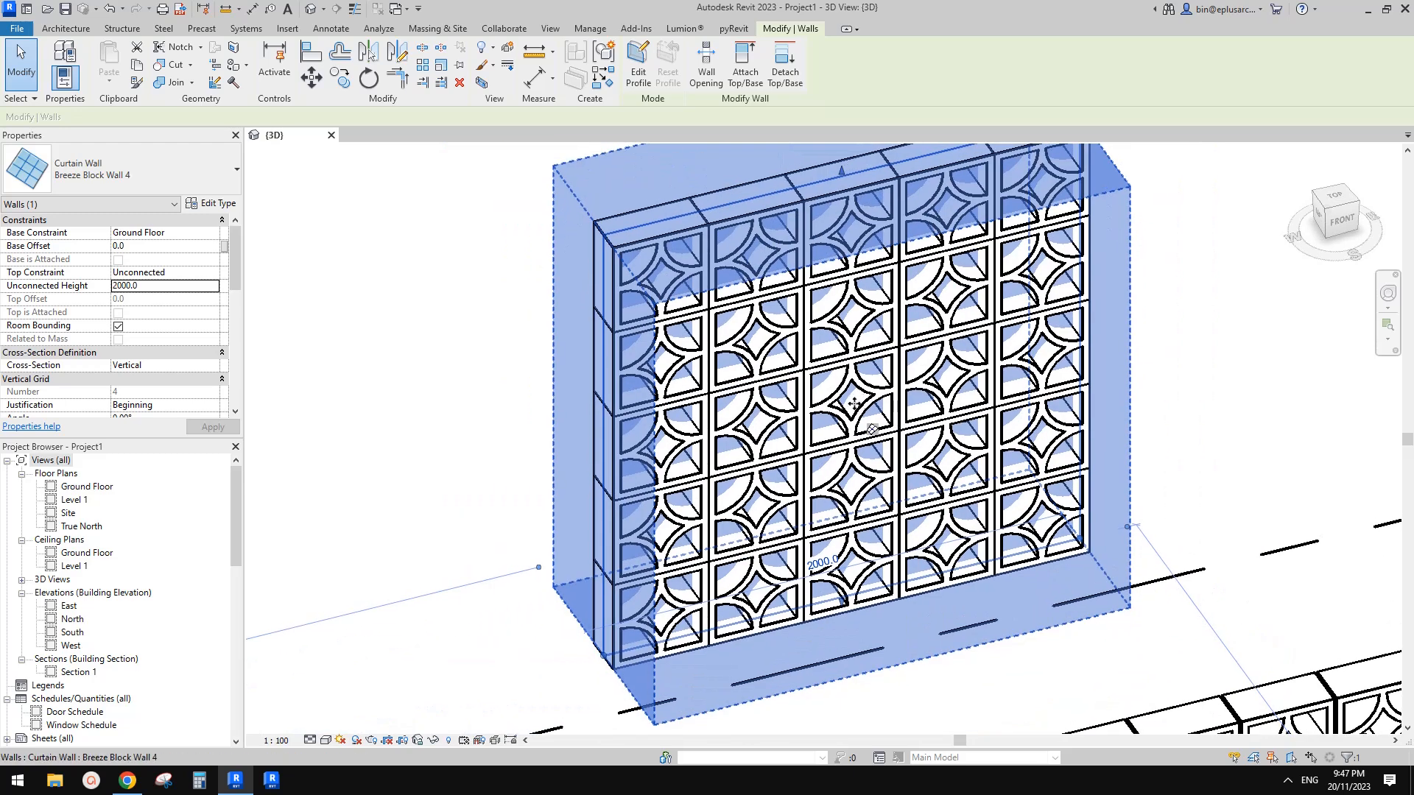
scroll(832, 429, up, 1)
middle_drag(829, 430, 833, 431)
key(t)
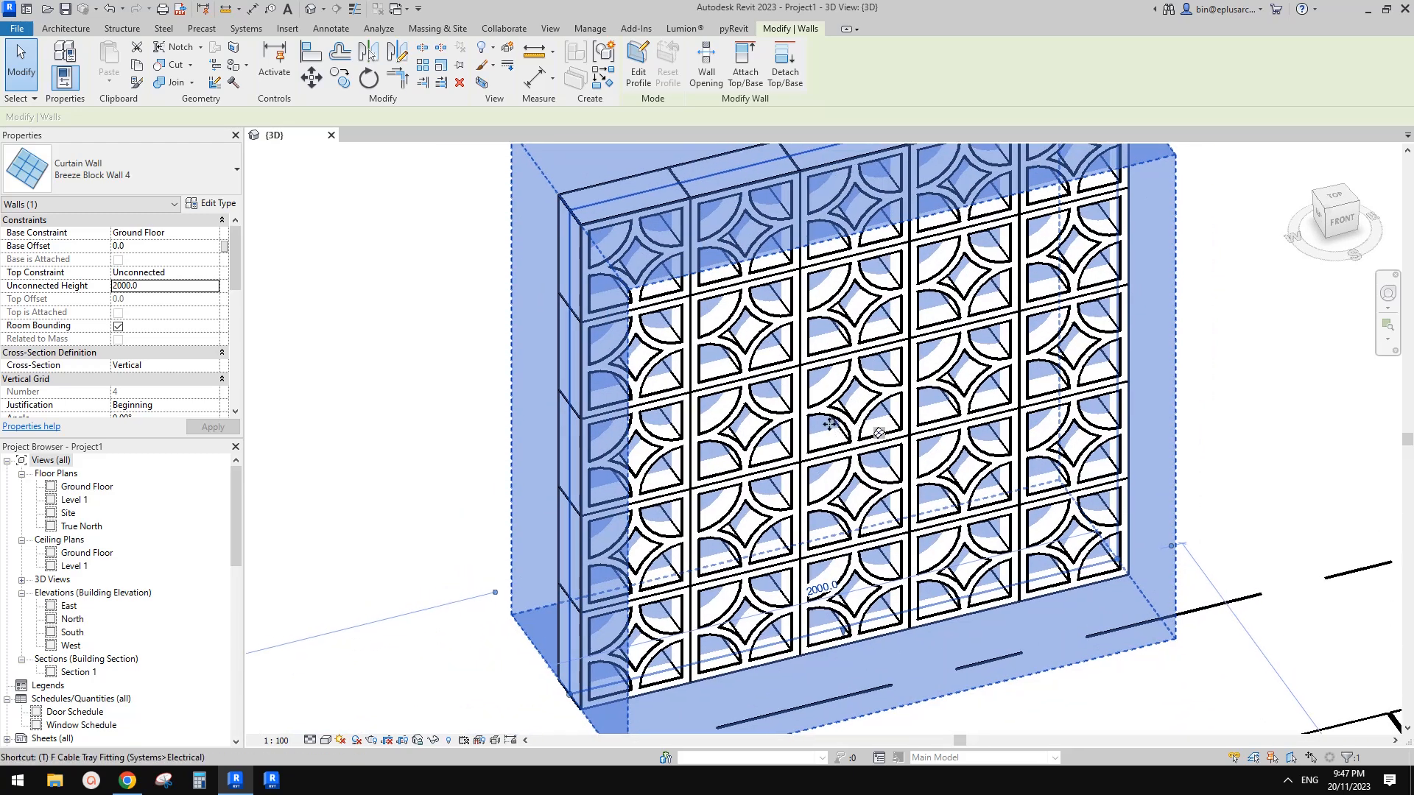
key(Escape)
key(Escape)
scroll(949, 419, up, 3)
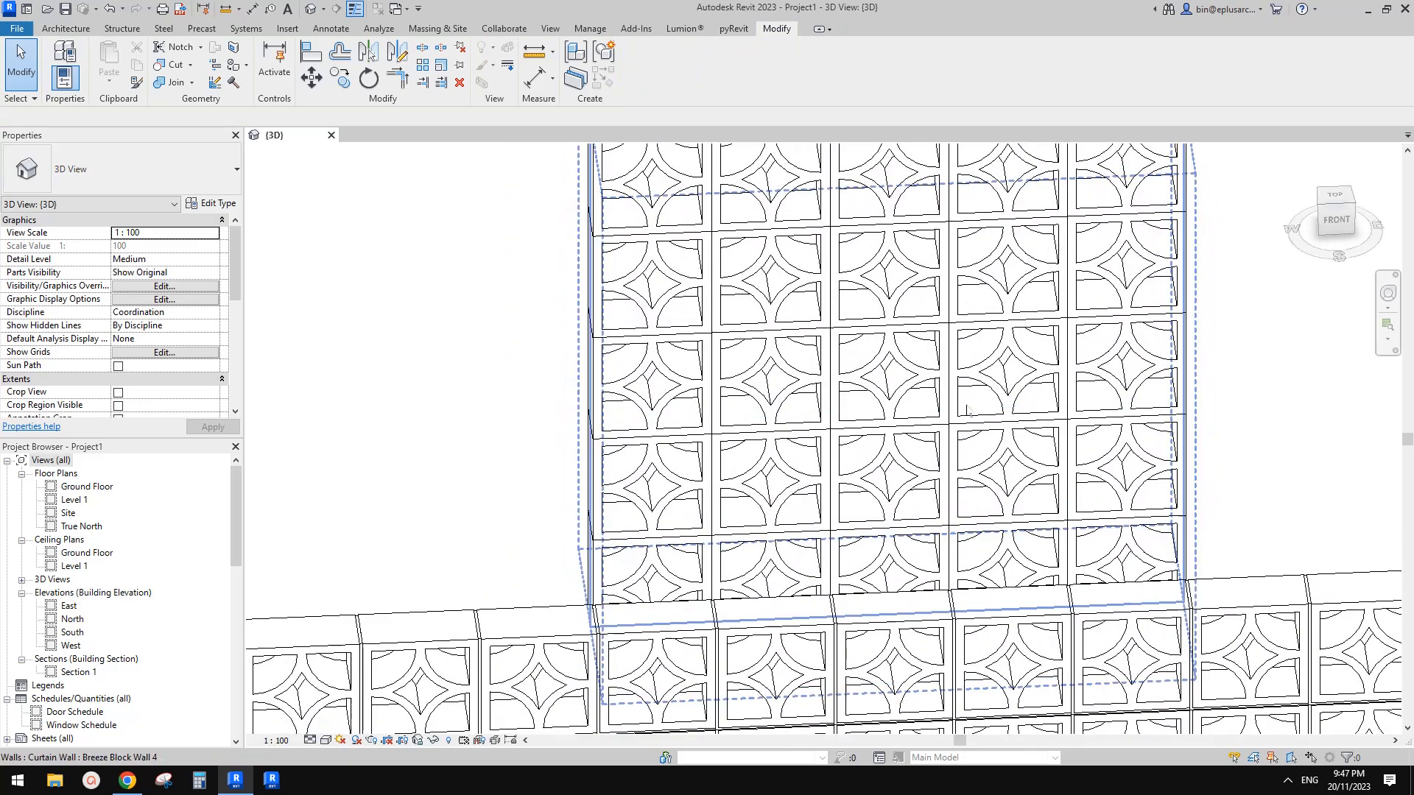
scroll(948, 413, down, 2)
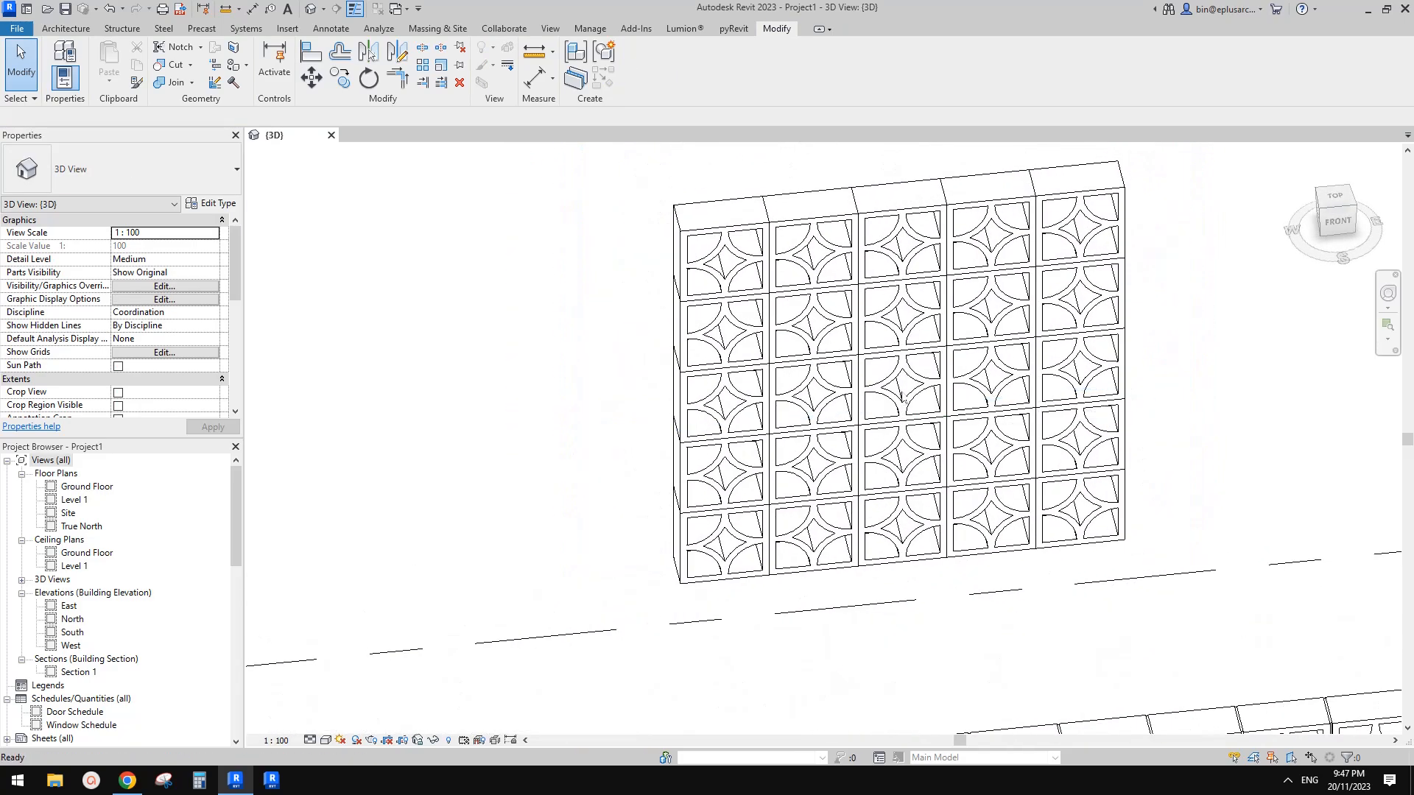
Select a single Family1BBBB panel in the middle of the short curtain wall and open its family for editing
click(899, 398)
scroll(916, 410, up, 3)
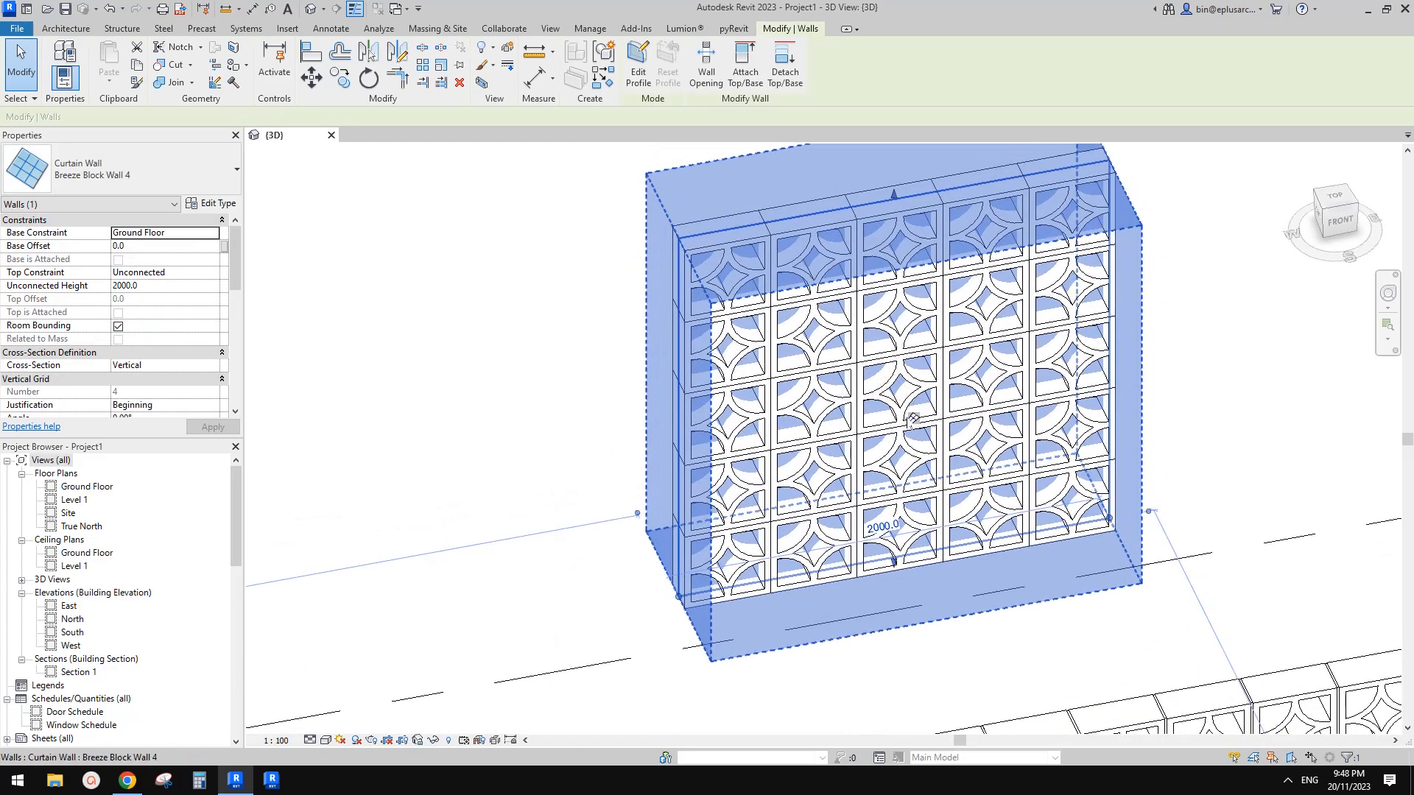
shift+middle_drag(919, 413, 847, 398)
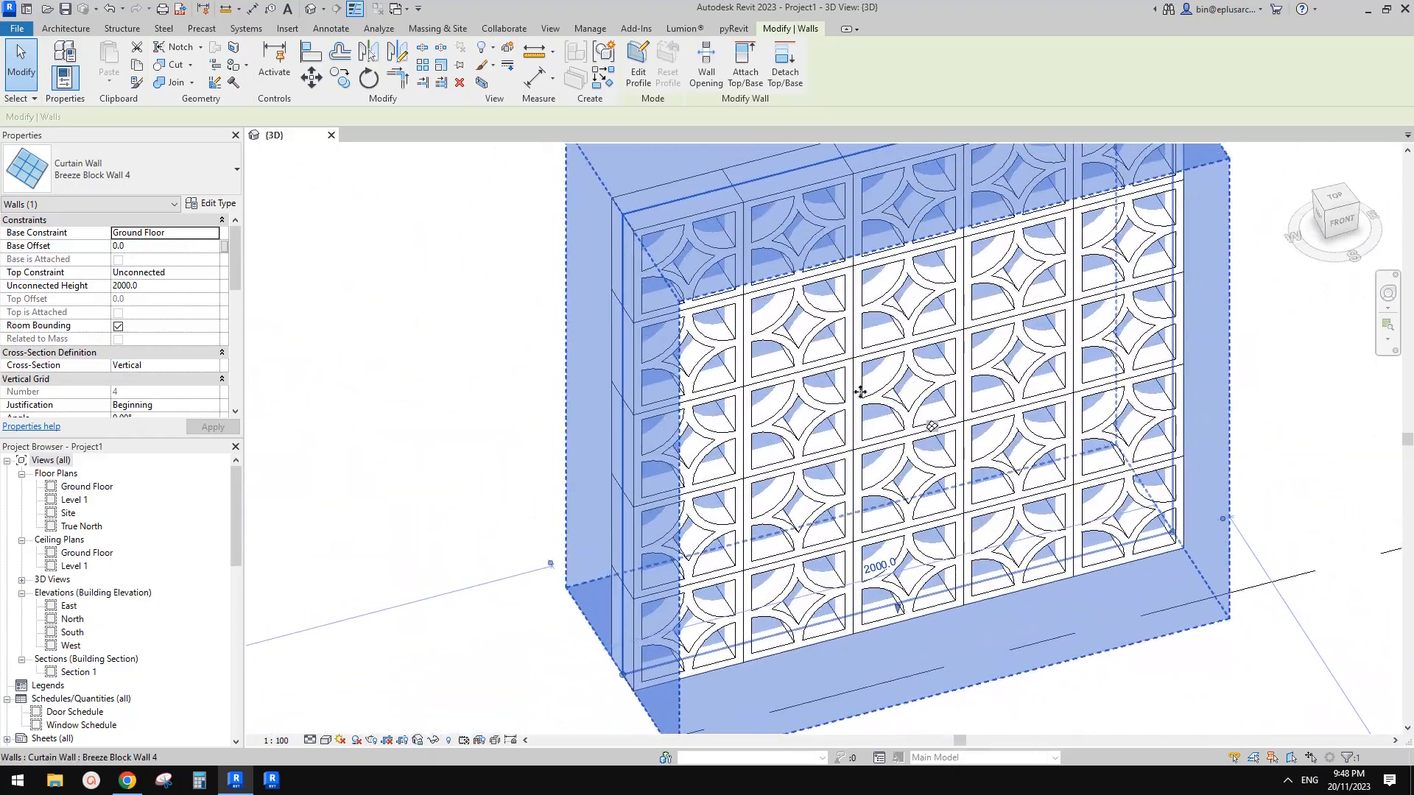
key(Tab)
click(894, 403)
middle_drag(927, 403, 919, 410)
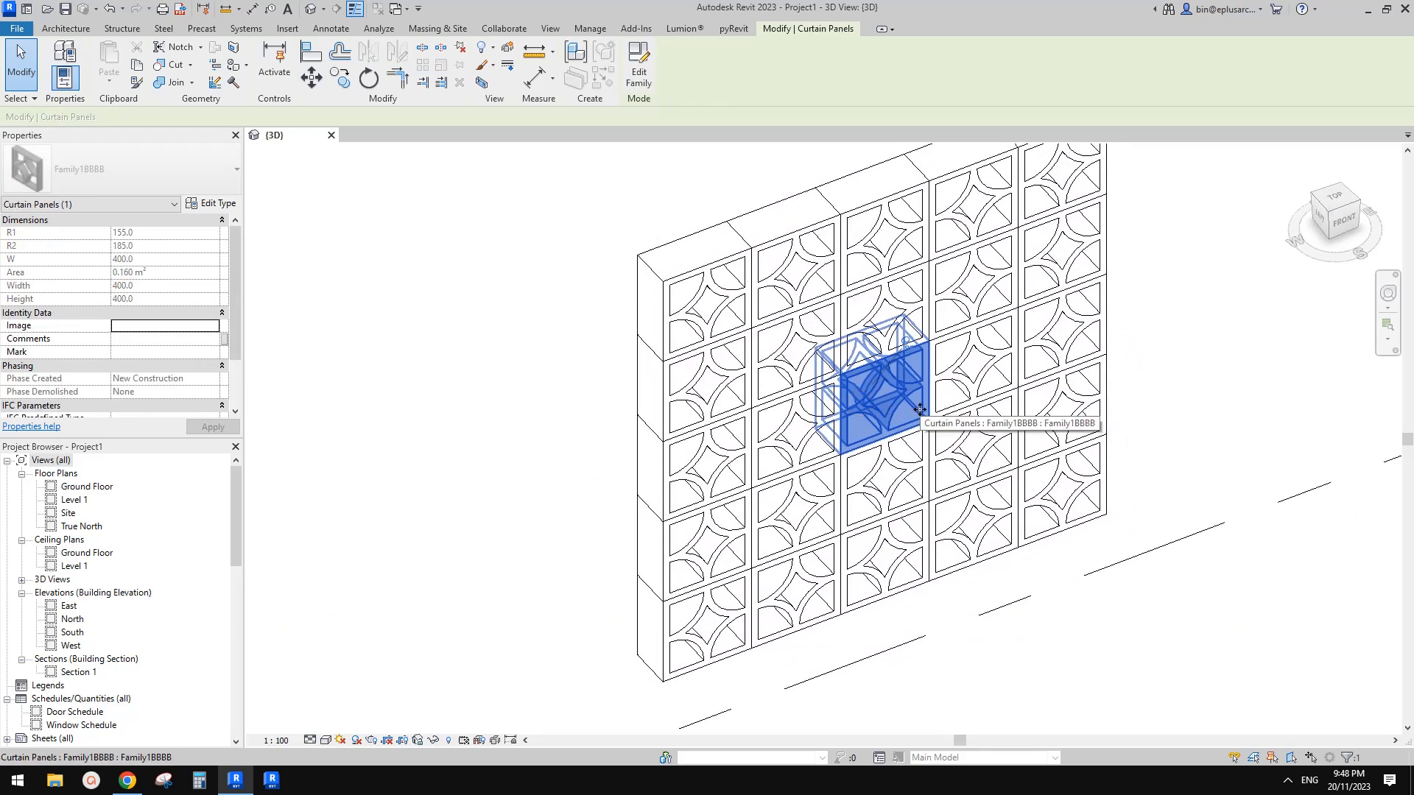
middle_drag(920, 410, 930, 425)
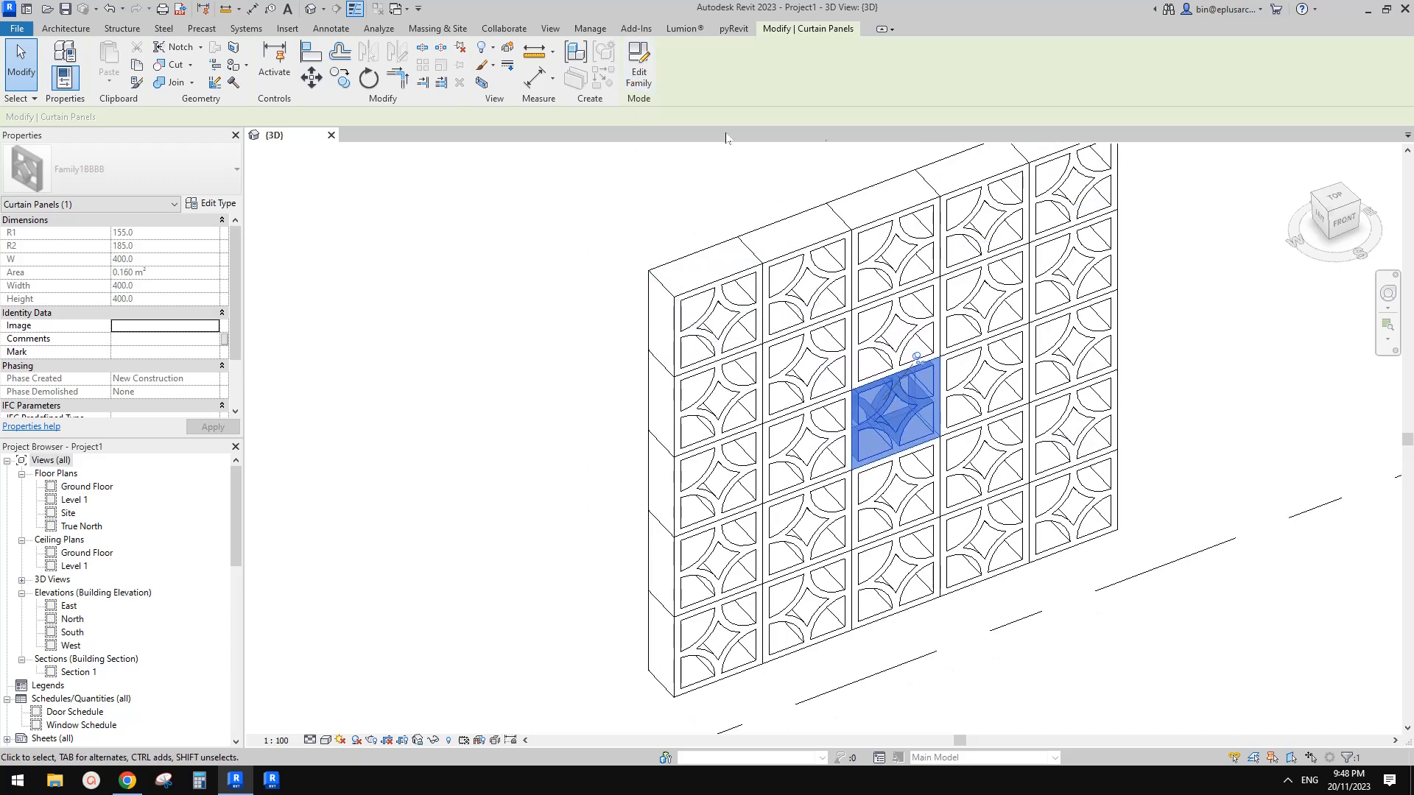
click(634, 66)
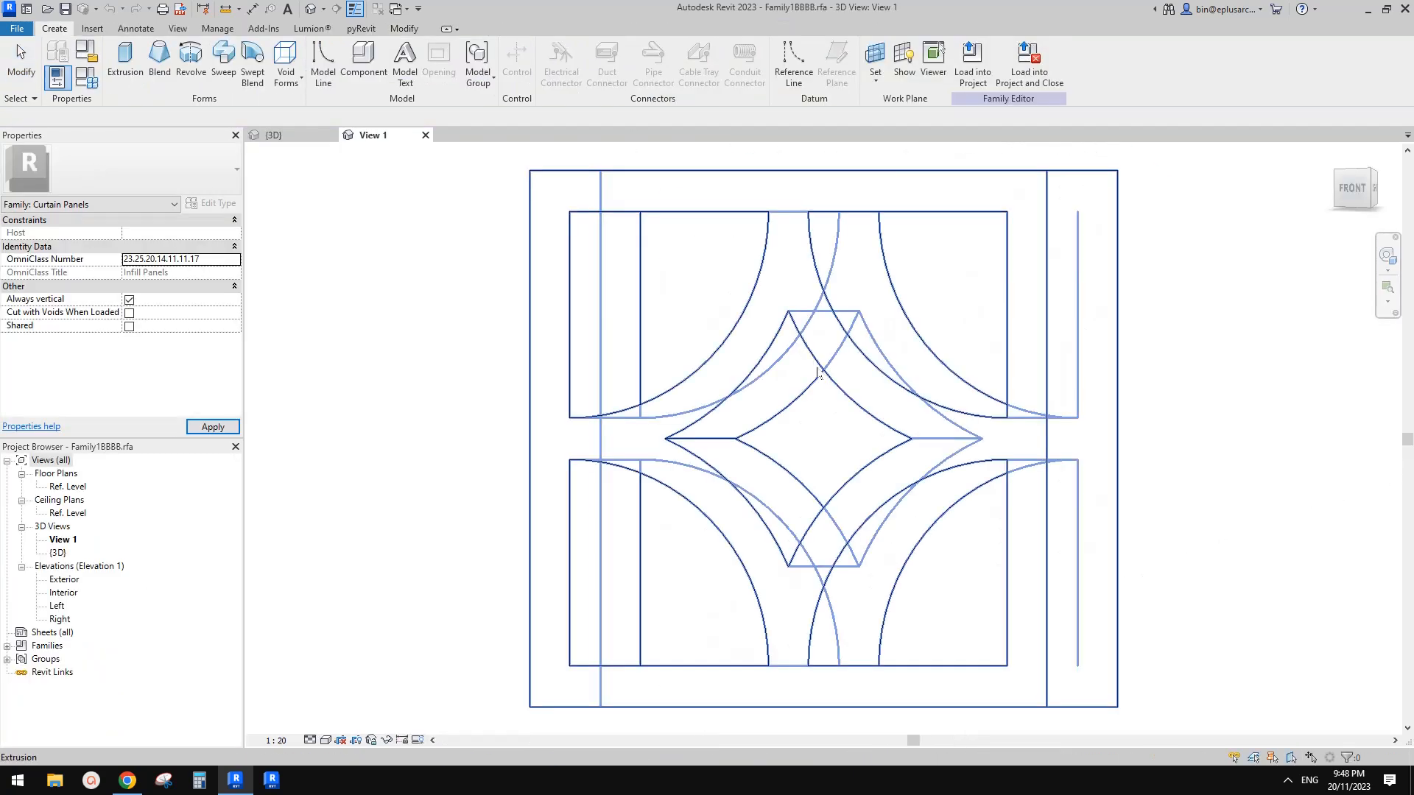
In the Ref. Level plan, draw two horizontal reference planes, one on each side of the block
double_click(68, 487)
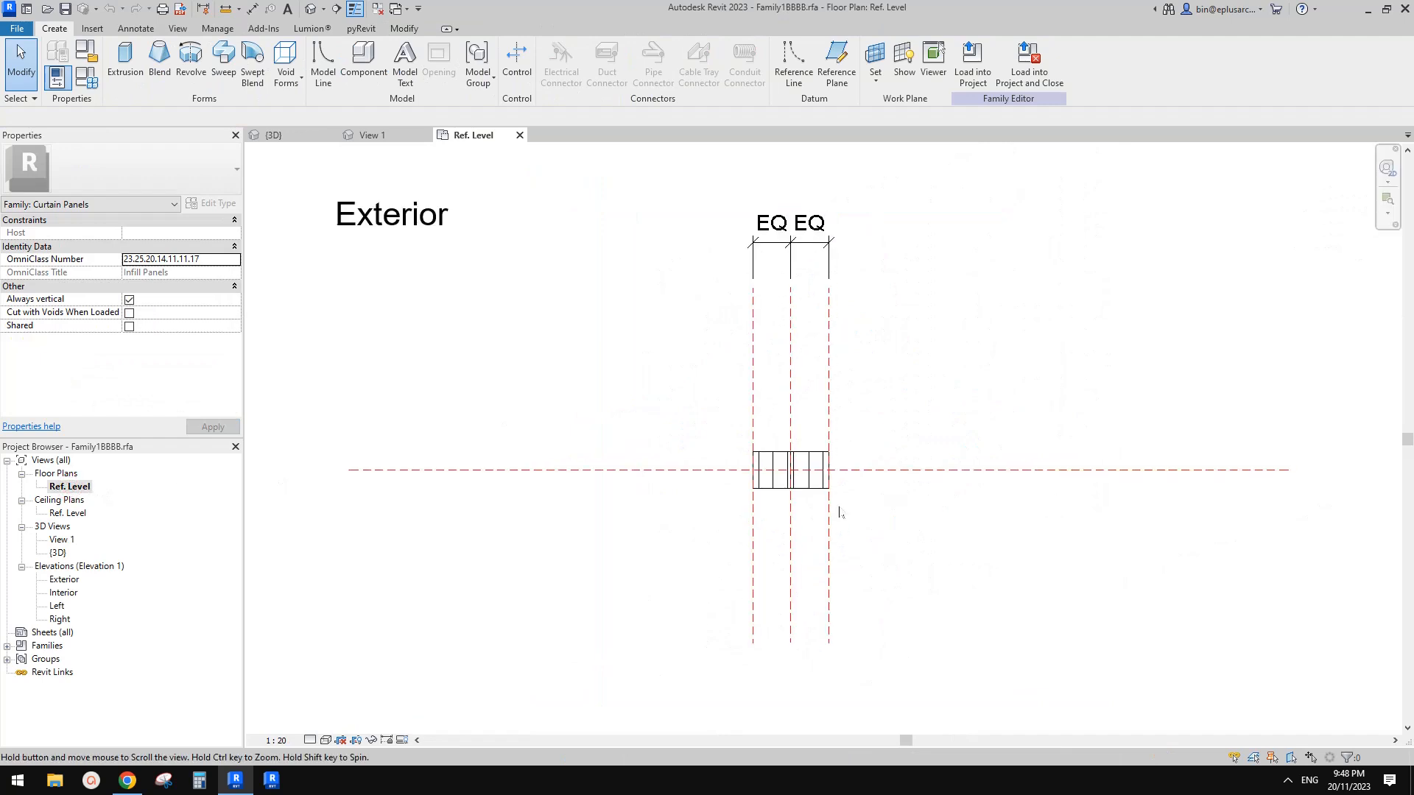
scroll(820, 463, up, 1)
key(r)
key(p)
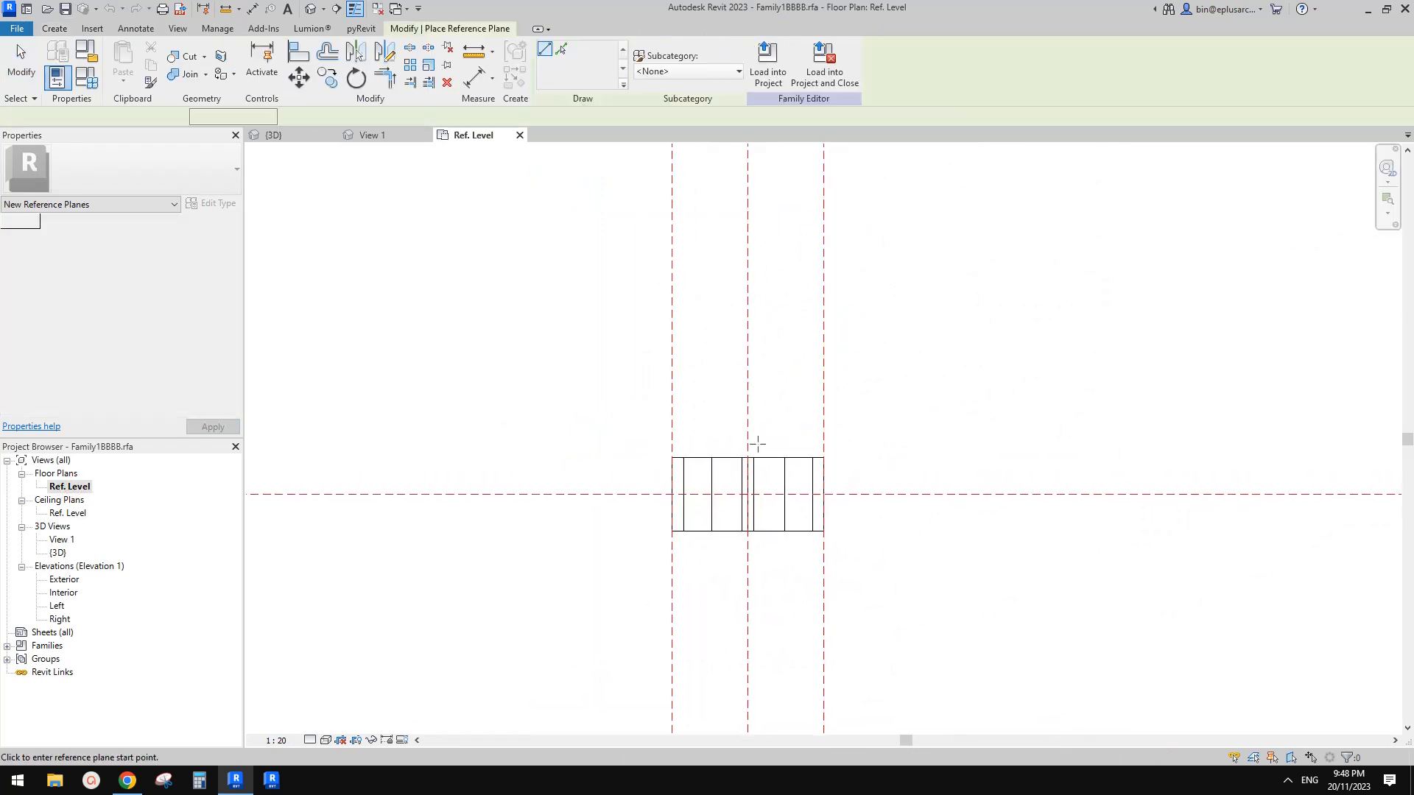
click(972, 427)
click(988, 546)
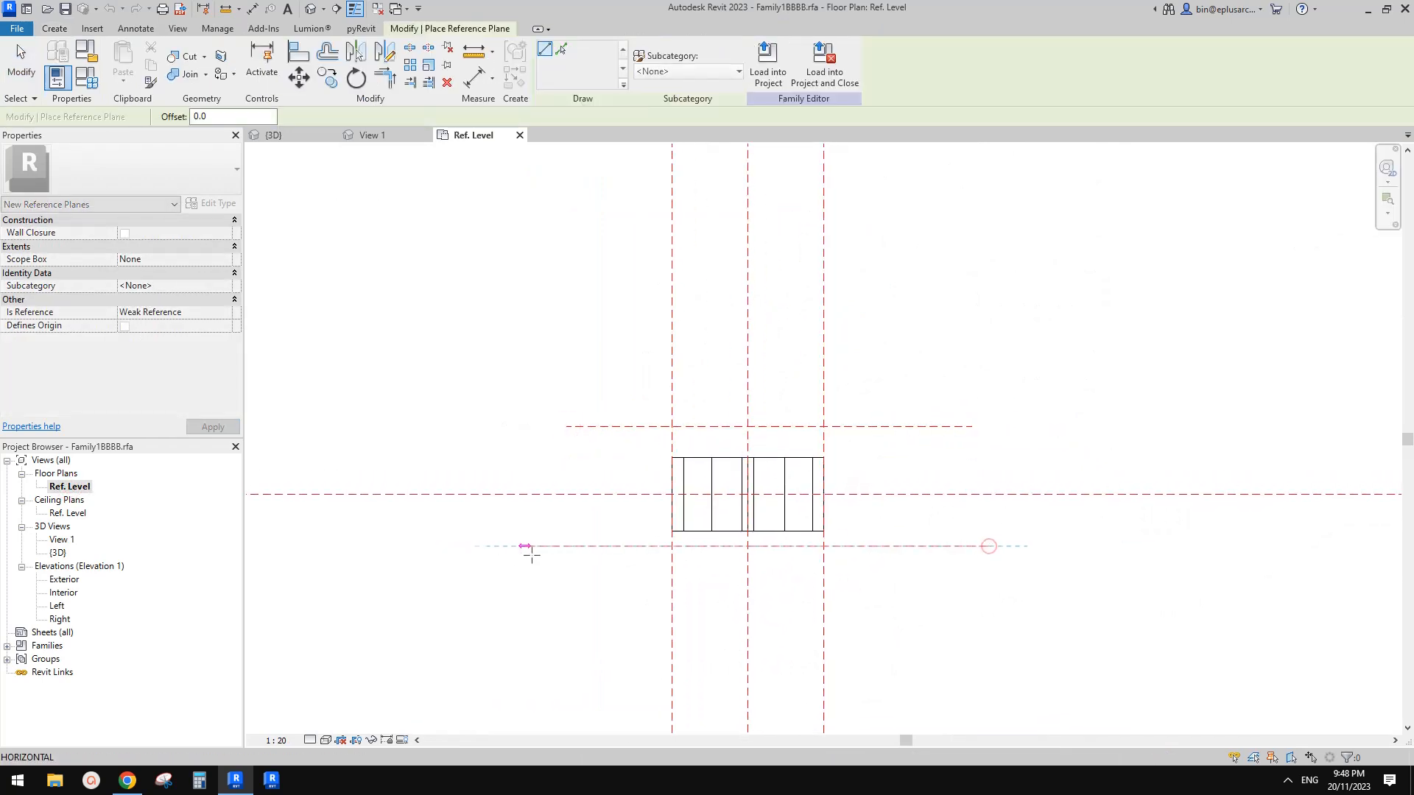
click(545, 546)
Dimension the two new reference planes through the centre plane and make the spacing equal
key(d)
key(i)
click(906, 545)
click(913, 494)
click(912, 427)
click(952, 455)
click(849, 487)
Dimension the overall distance between the two outer horizontal planes and label it with a new parameter D
click(872, 427)
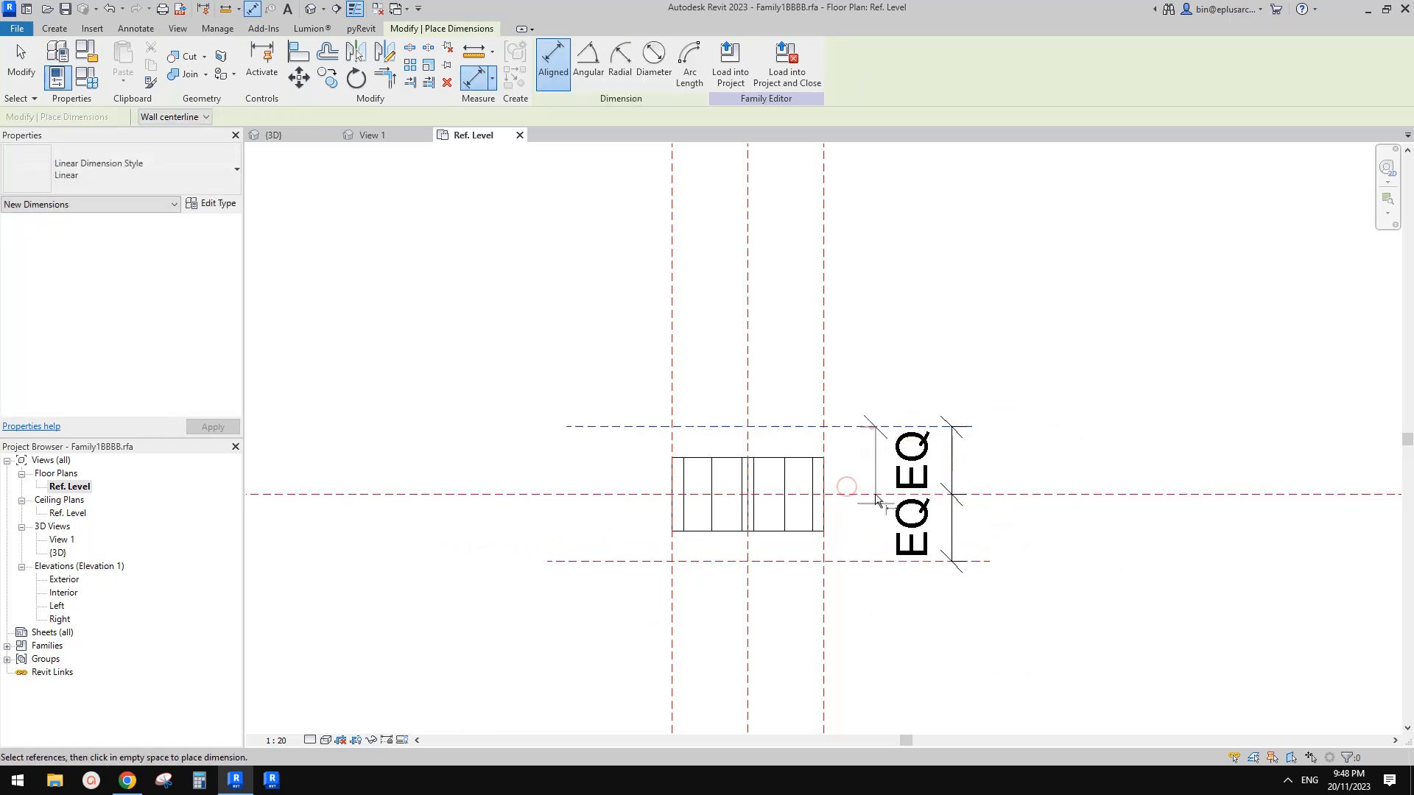
click(879, 563)
click(1007, 538)
key(Escape)
drag(970, 509, 1001, 508)
click(692, 62)
text(D)
click(541, 601)
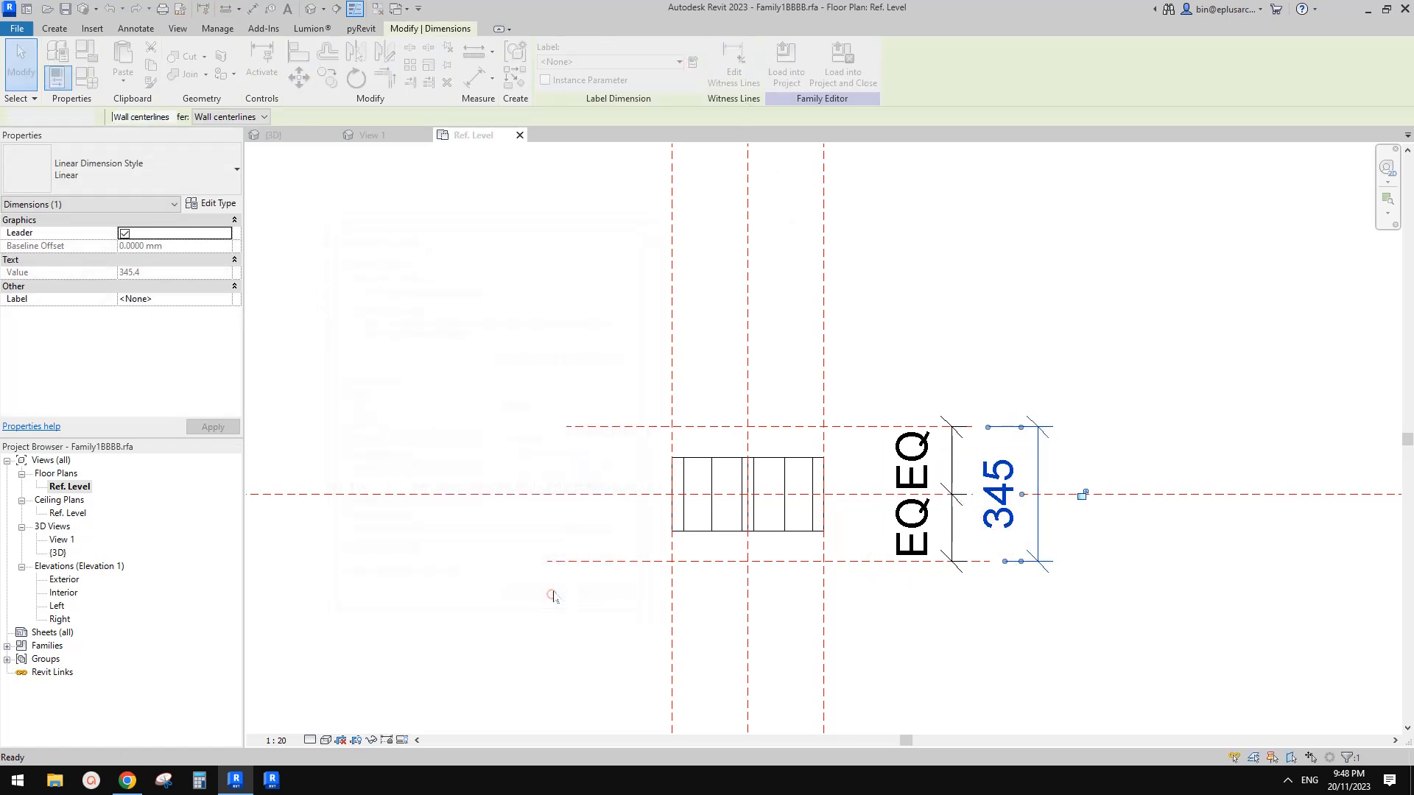
Align the block's exterior and interior faces to the two outer horizontal reference planes and lock them
scroll(821, 491, up, 2)
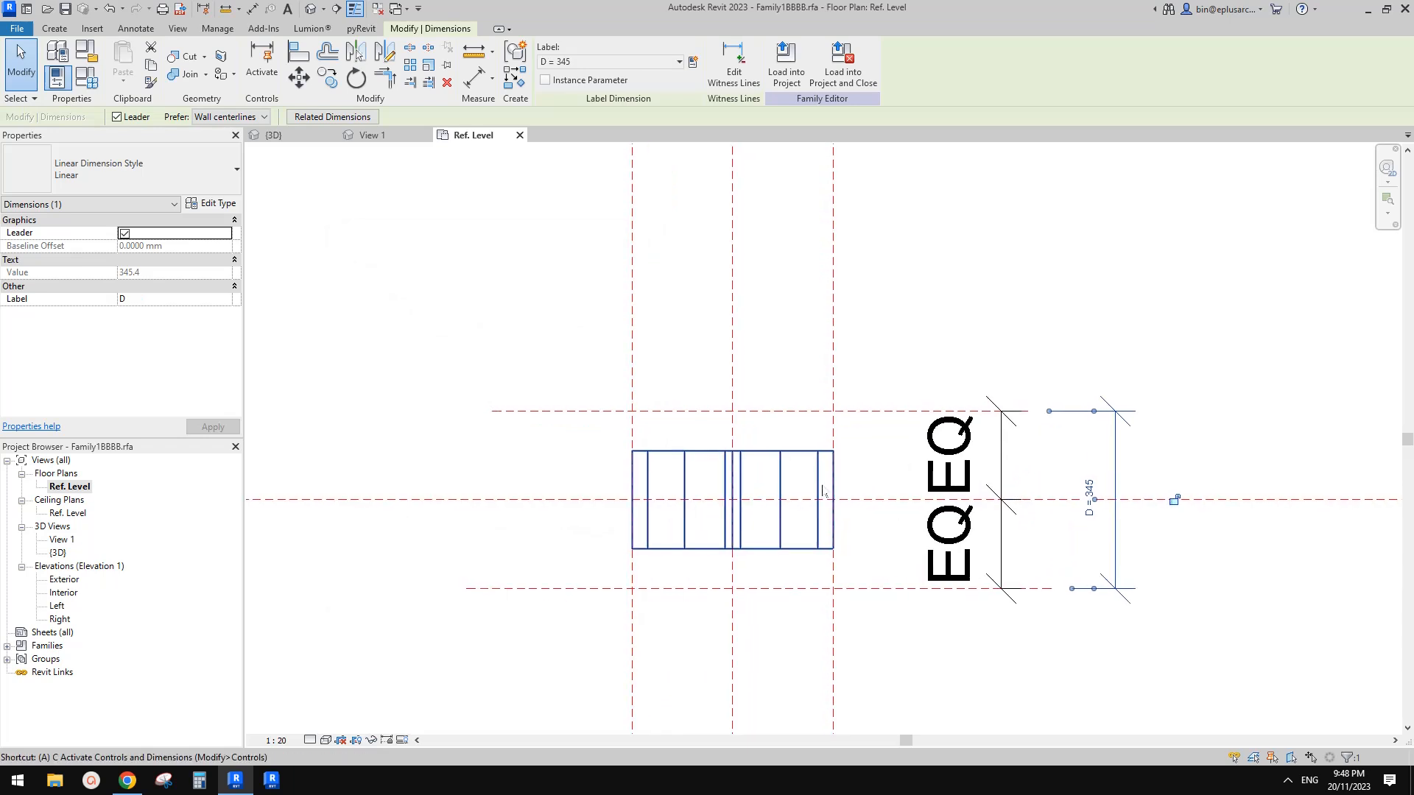
key(a)
key(l)
click(807, 411)
click(823, 450)
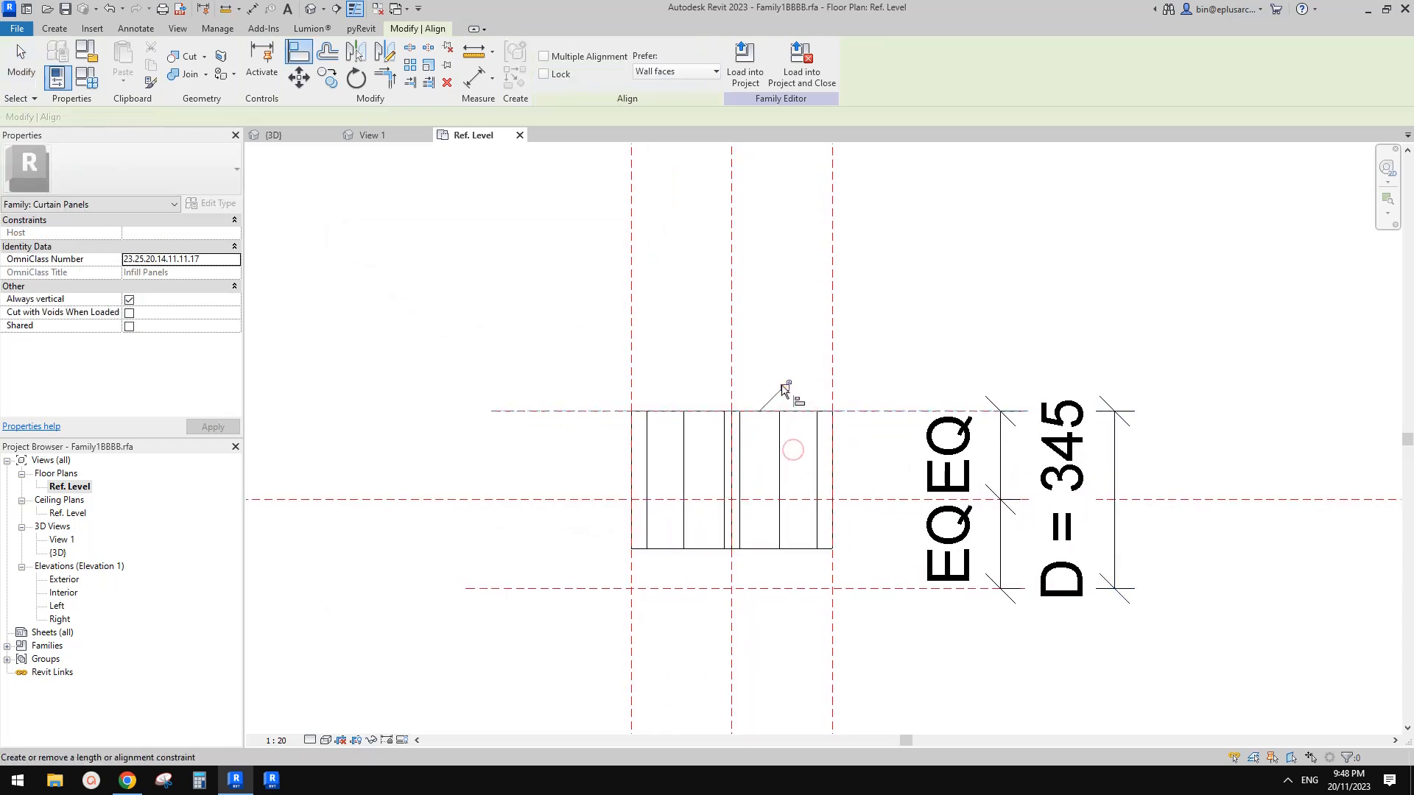
click(859, 587)
click(804, 558)
click(730, 627)
middle_drag(812, 604, 817, 603)
key(Escape)
key(Escape)
Set the depth dimension D between the outer horizontal reference planes to 190 mm
scroll(903, 538, down, 1)
click(885, 440)
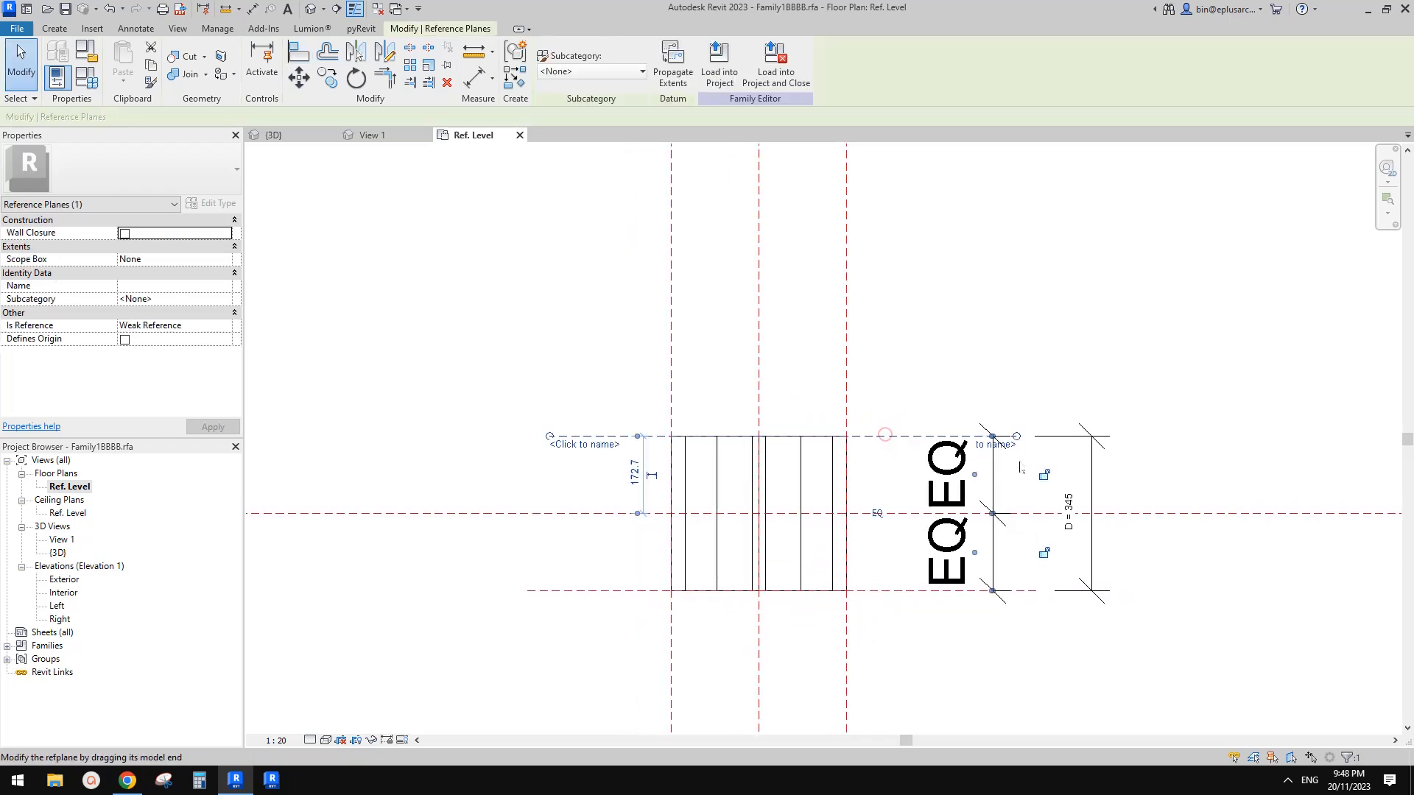
click(1073, 506)
click(1074, 507)
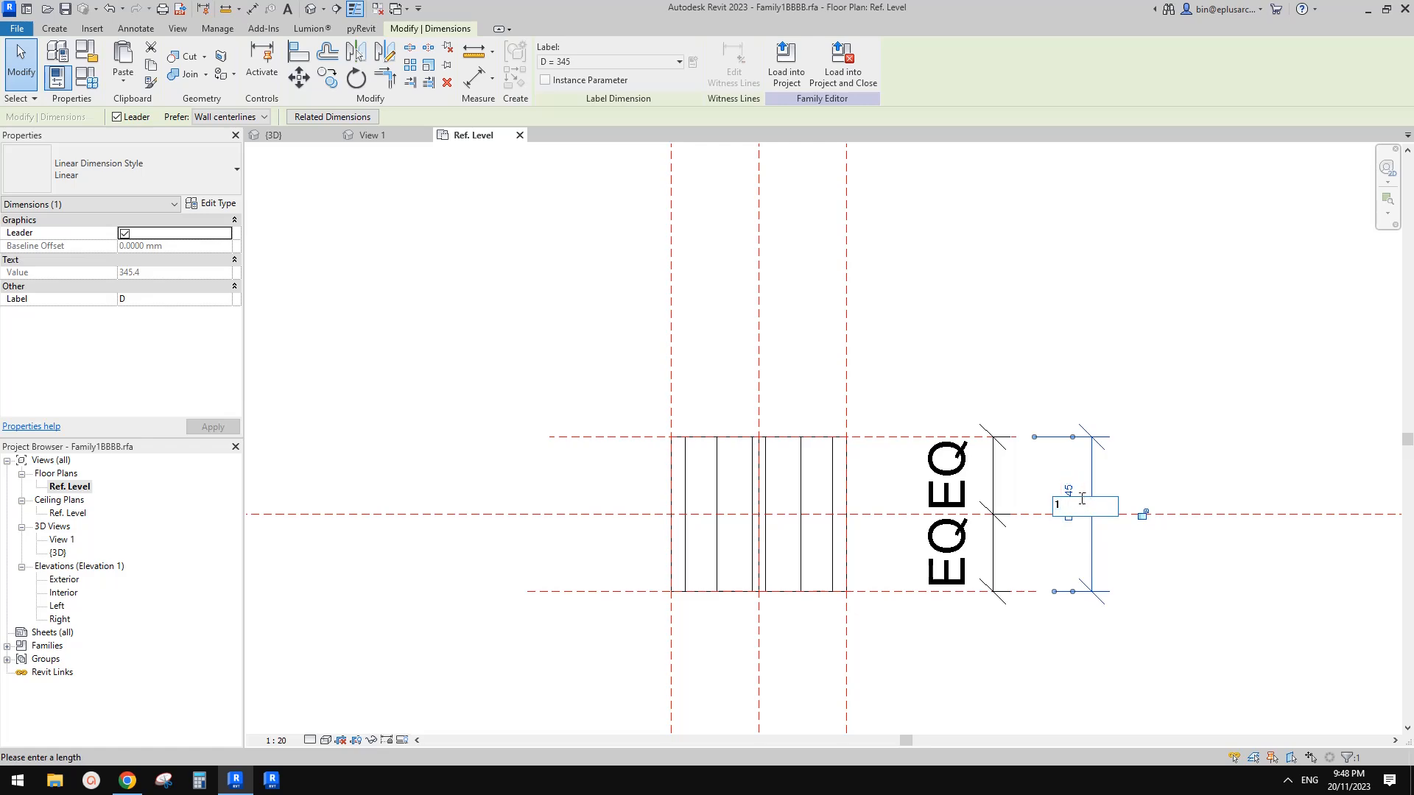
text(190)
click(1159, 438)
Load the edited family into the project and close it without saving, overwriting the existing version
click(611, 62)
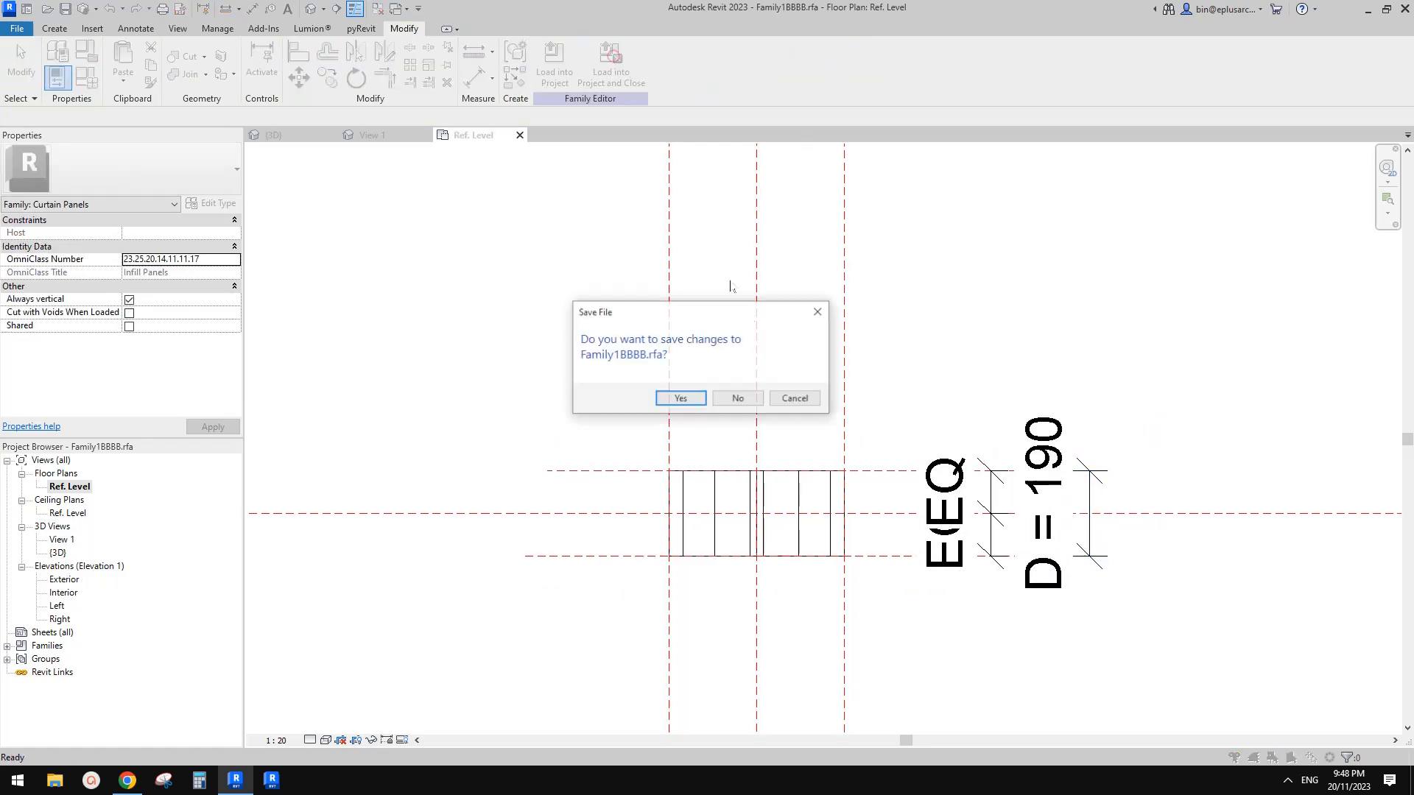
click(739, 399)
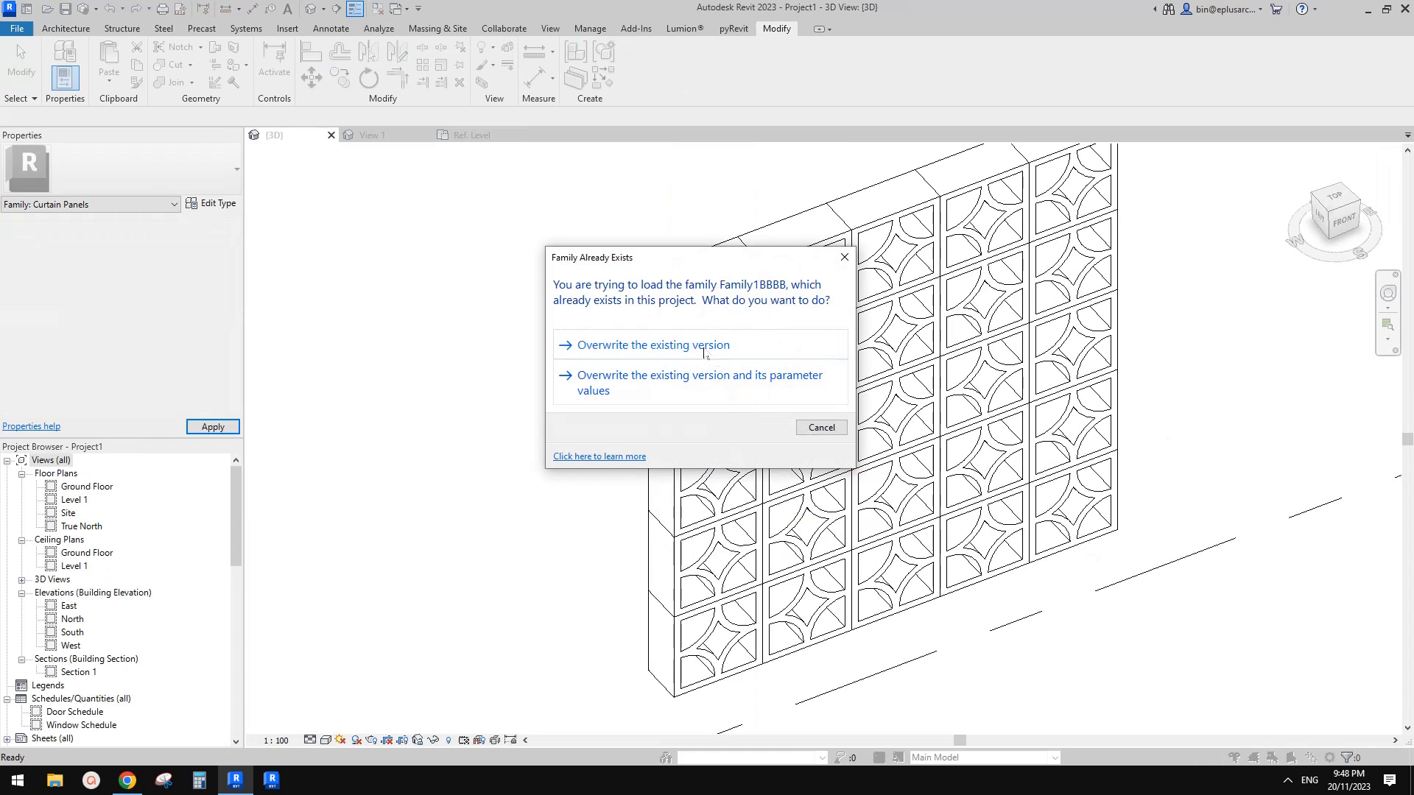
click(582, 293)
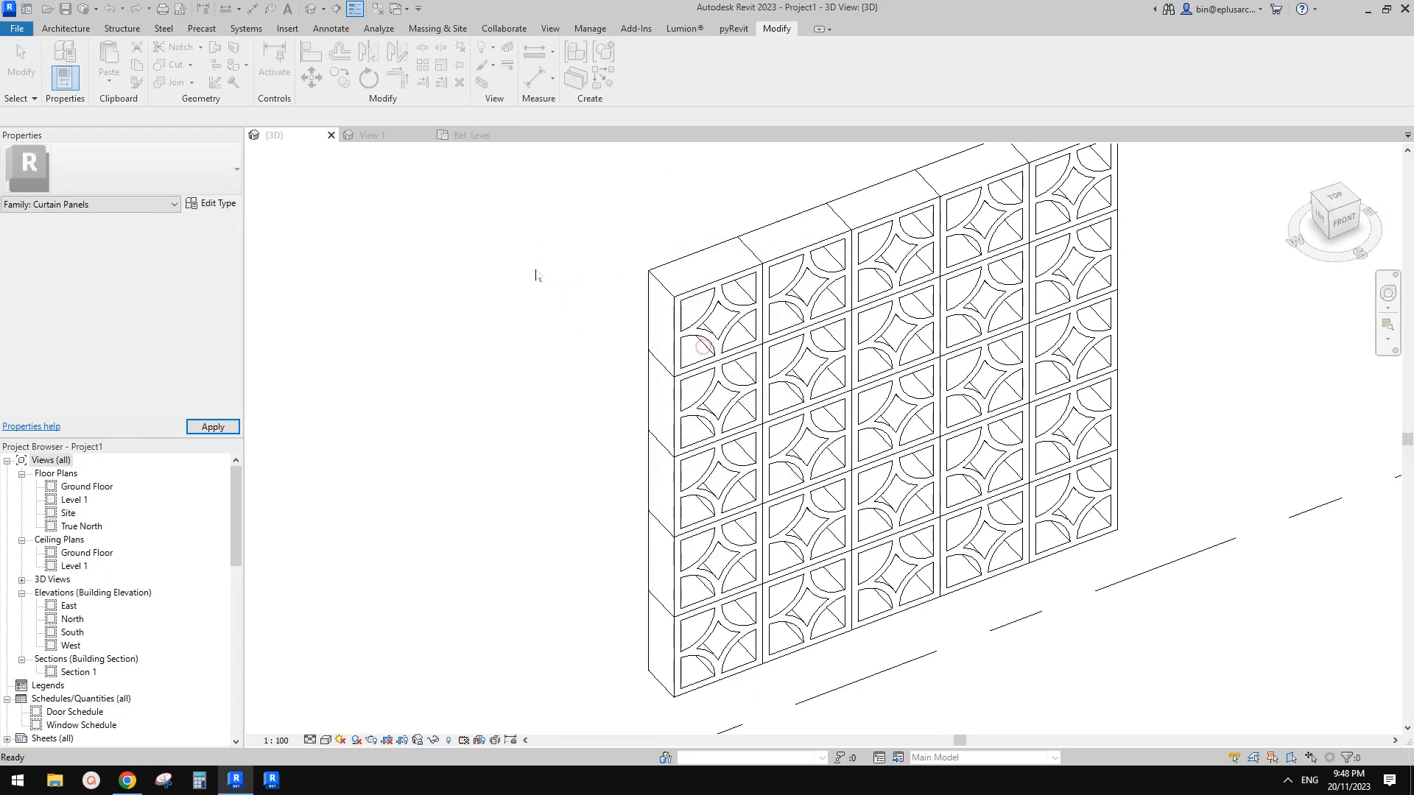
Check the D parameter in the type properties of one of the reloaded curtain panels
click(828, 380)
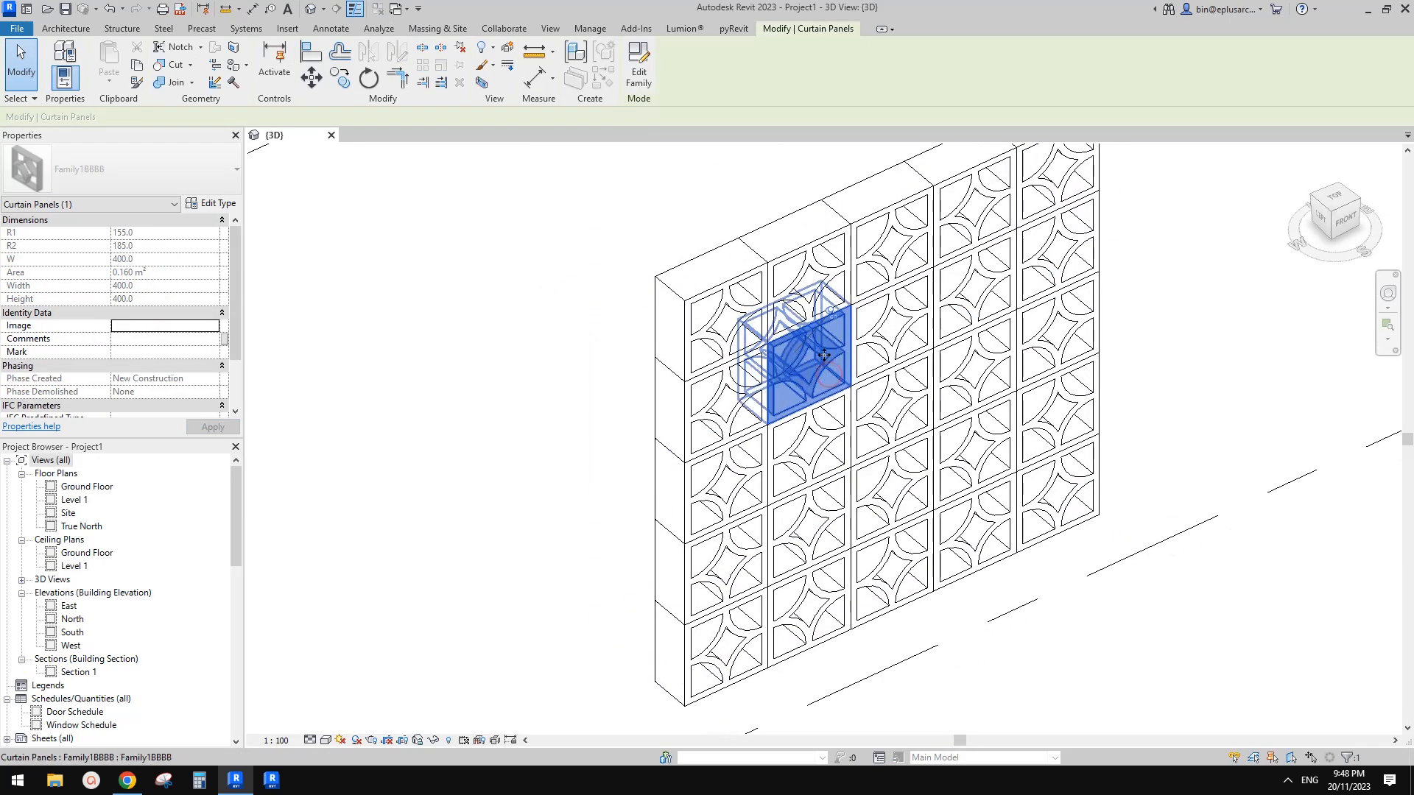
click(210, 204)
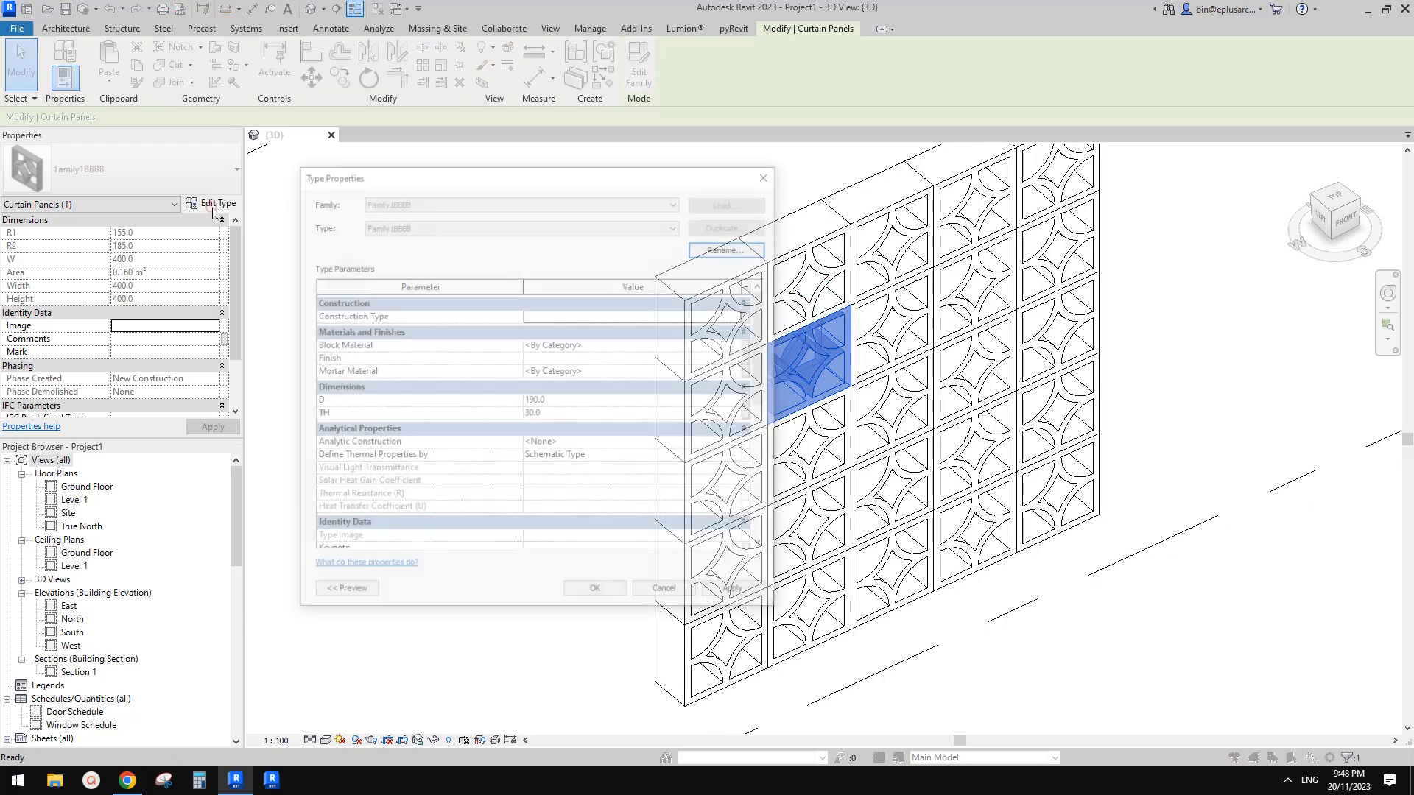
click(577, 402)
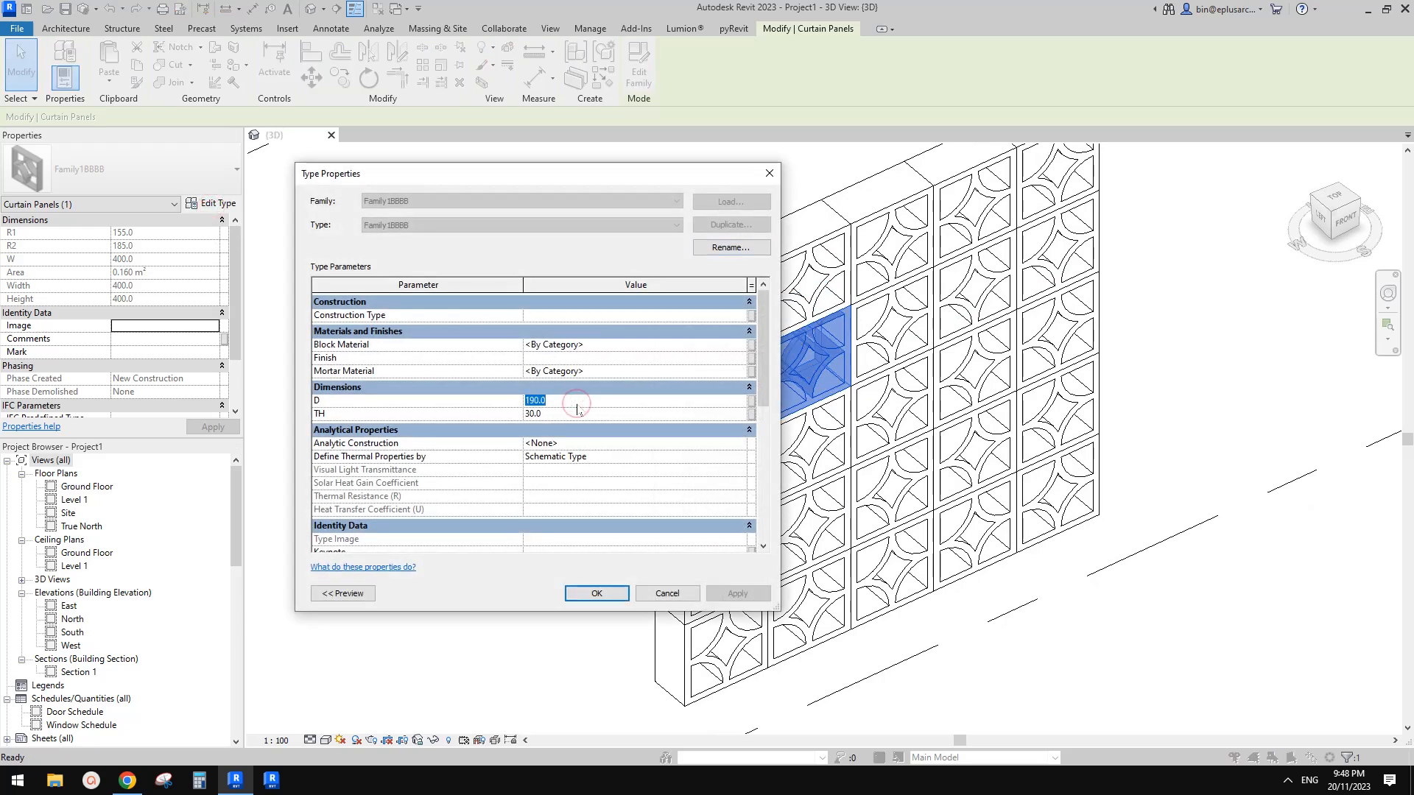
click(600, 593)
Set the curtain panel type's depth D to 90 mm and clear the panel selection
shift+middle_drag(1193, 368, 832, 401)
scroll(832, 405, down, 1)
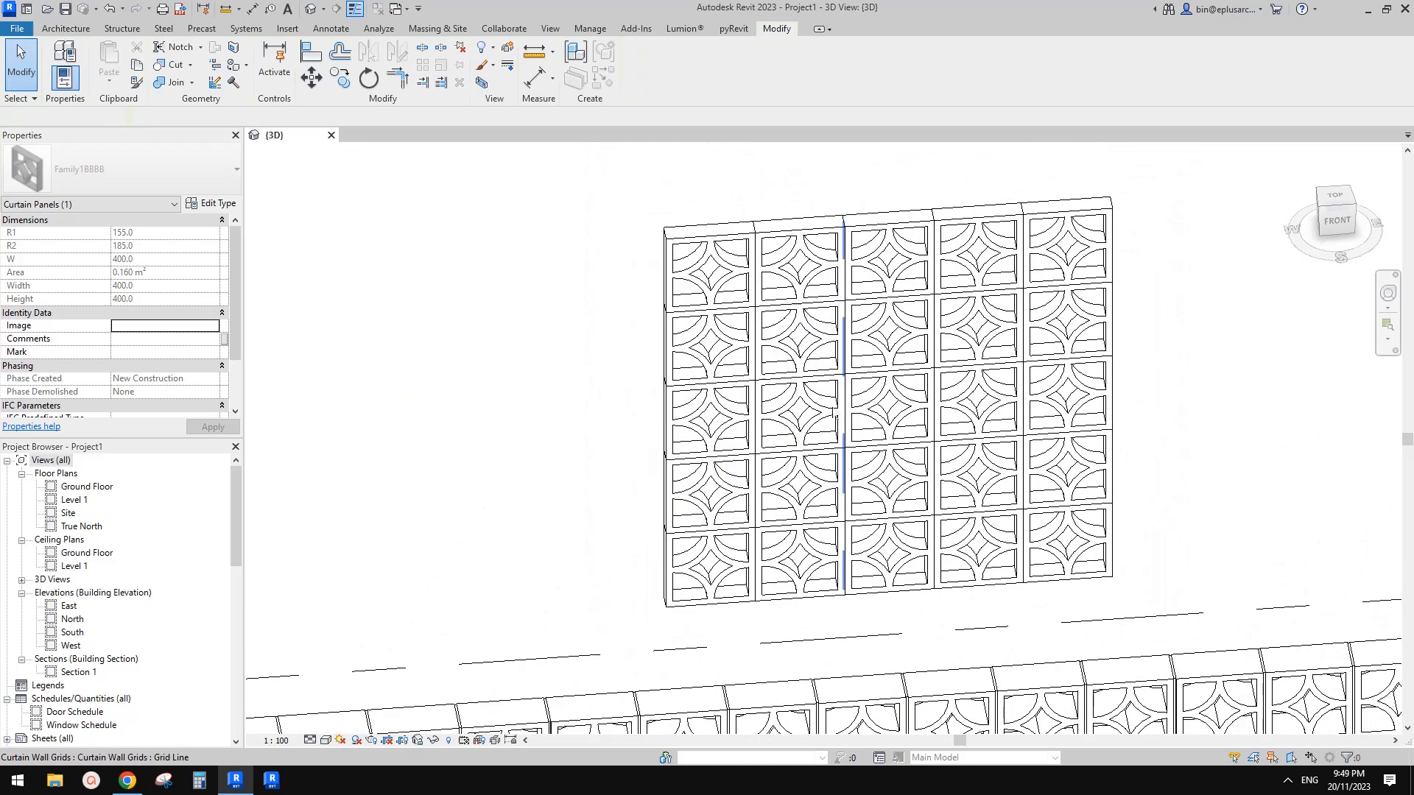
key(Escape)
Set the Breeze Block Wall 4 type's vertical and horizontal grid spacing to 300 mm, replacing missing curtain panels with system panels
click(868, 390)
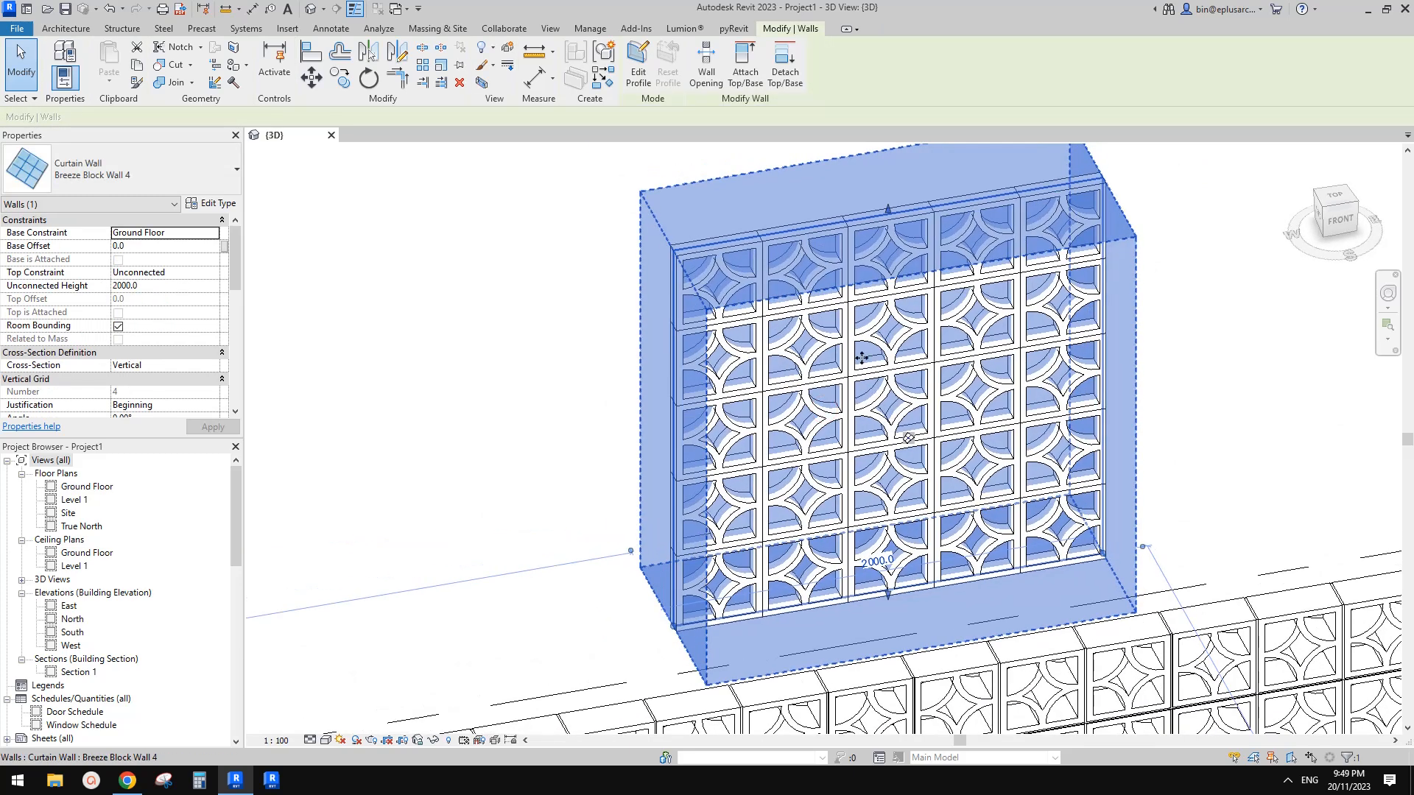
scroll(703, 394, down, 1)
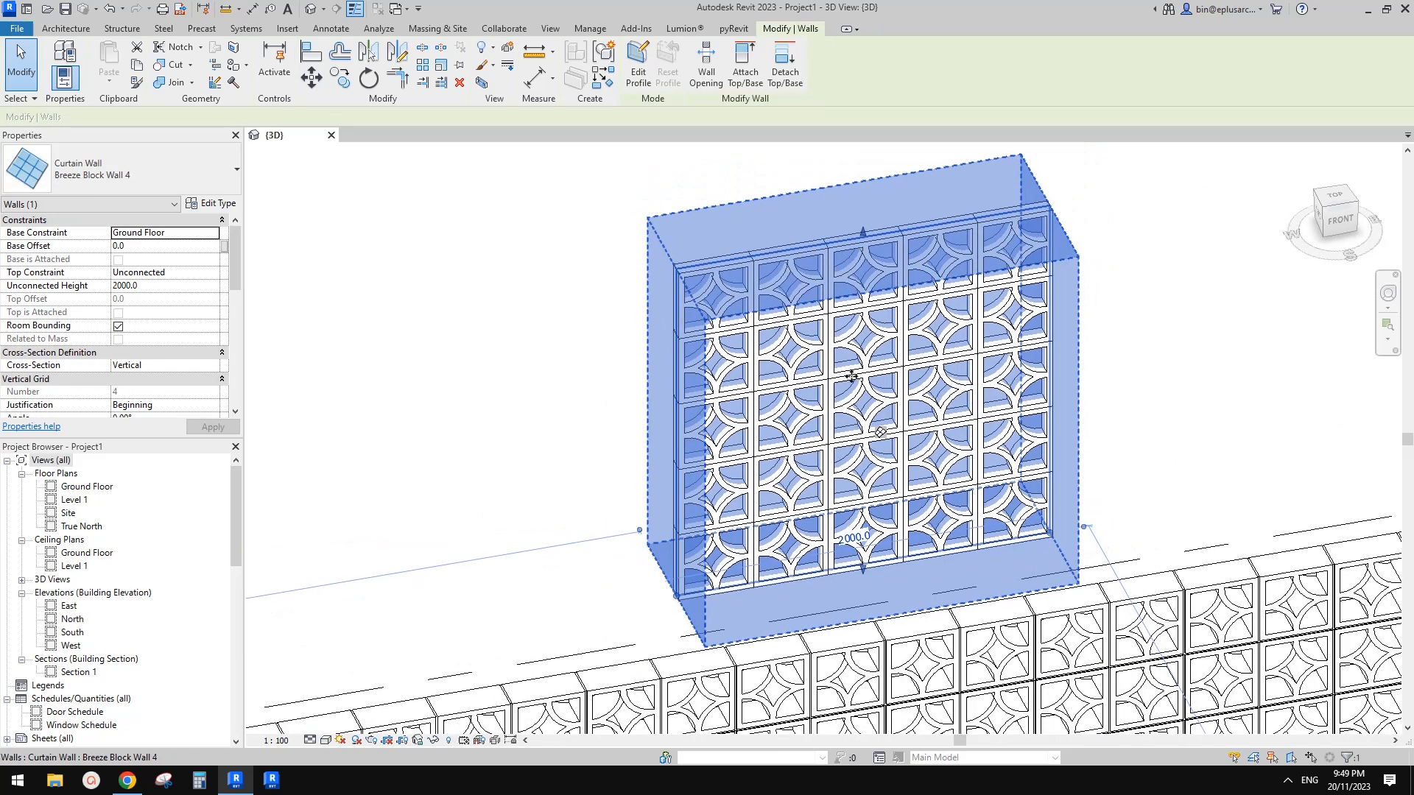
click(211, 208)
drag(614, 173, 403, 171)
click(386, 420)
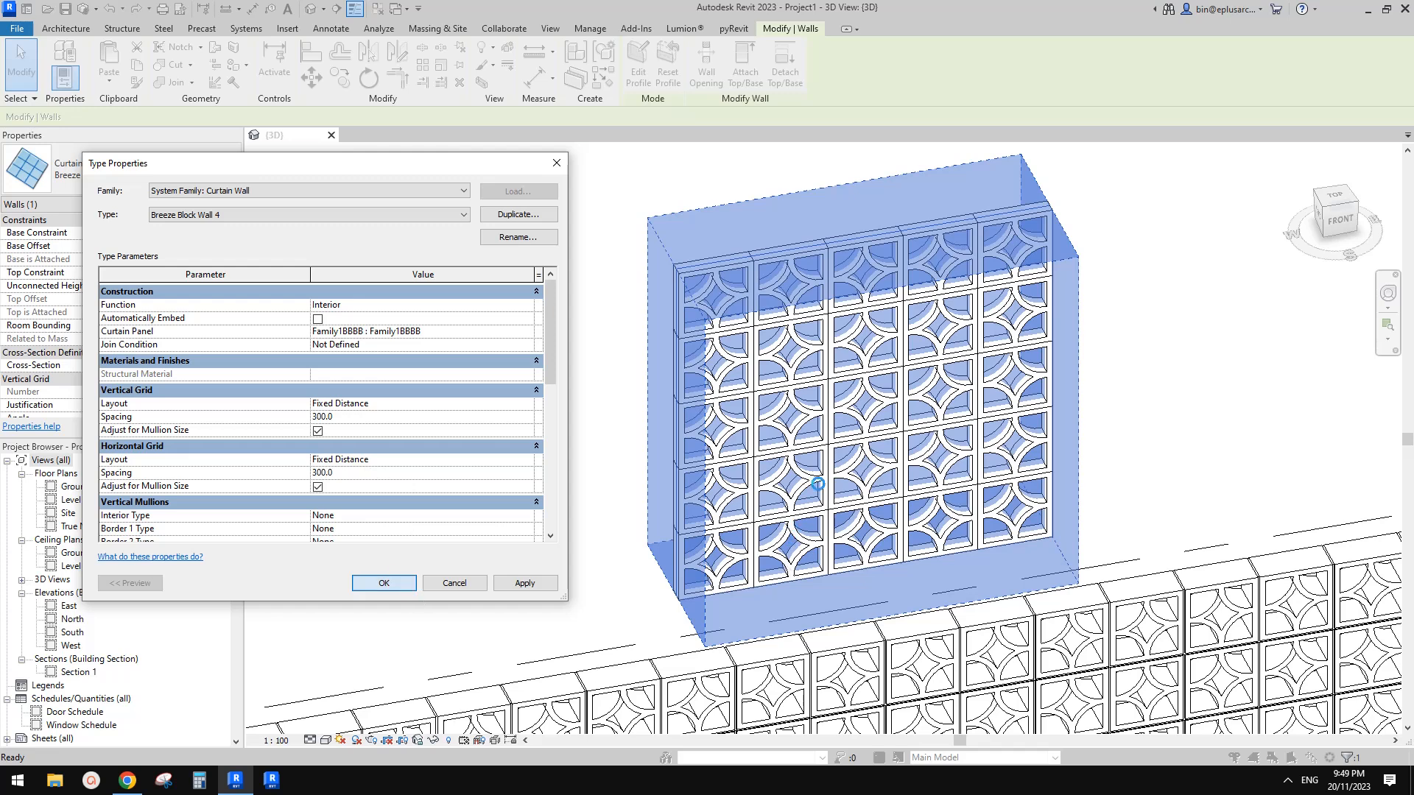
click(242, 437)
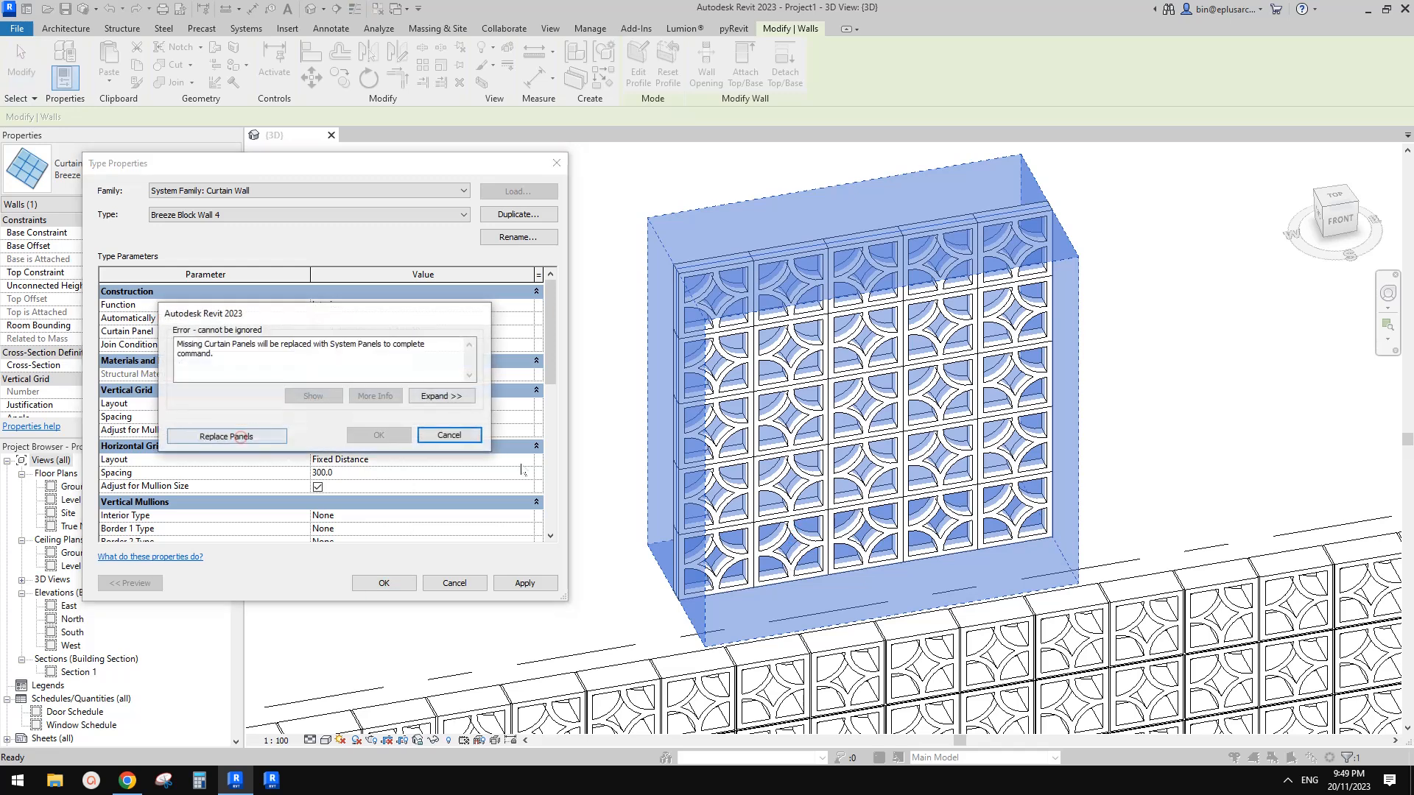
click(258, 437)
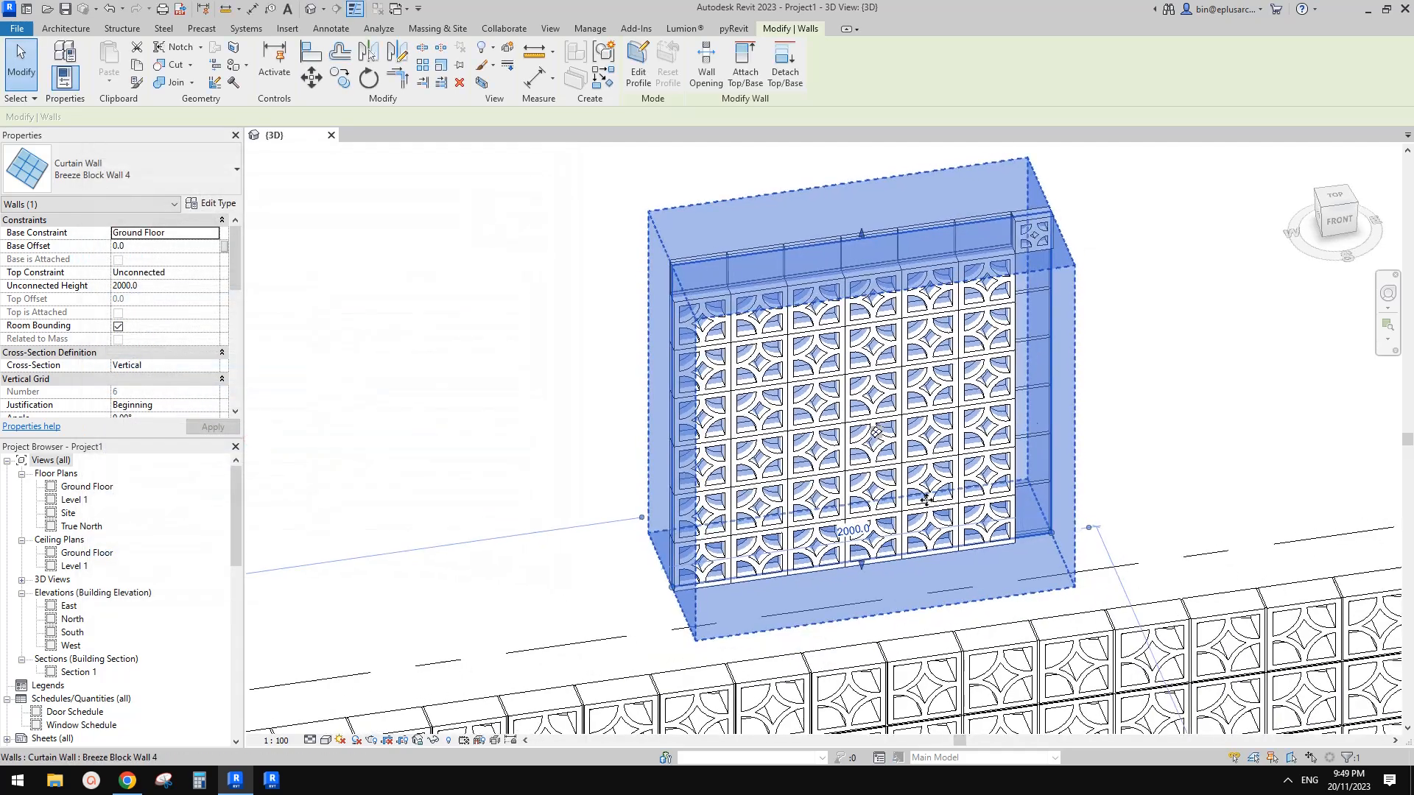
Set the curtain wall's length to 1800 mm and reduce its unconnected height to six full block rows
shift+middle_drag(1024, 531, 949, 502)
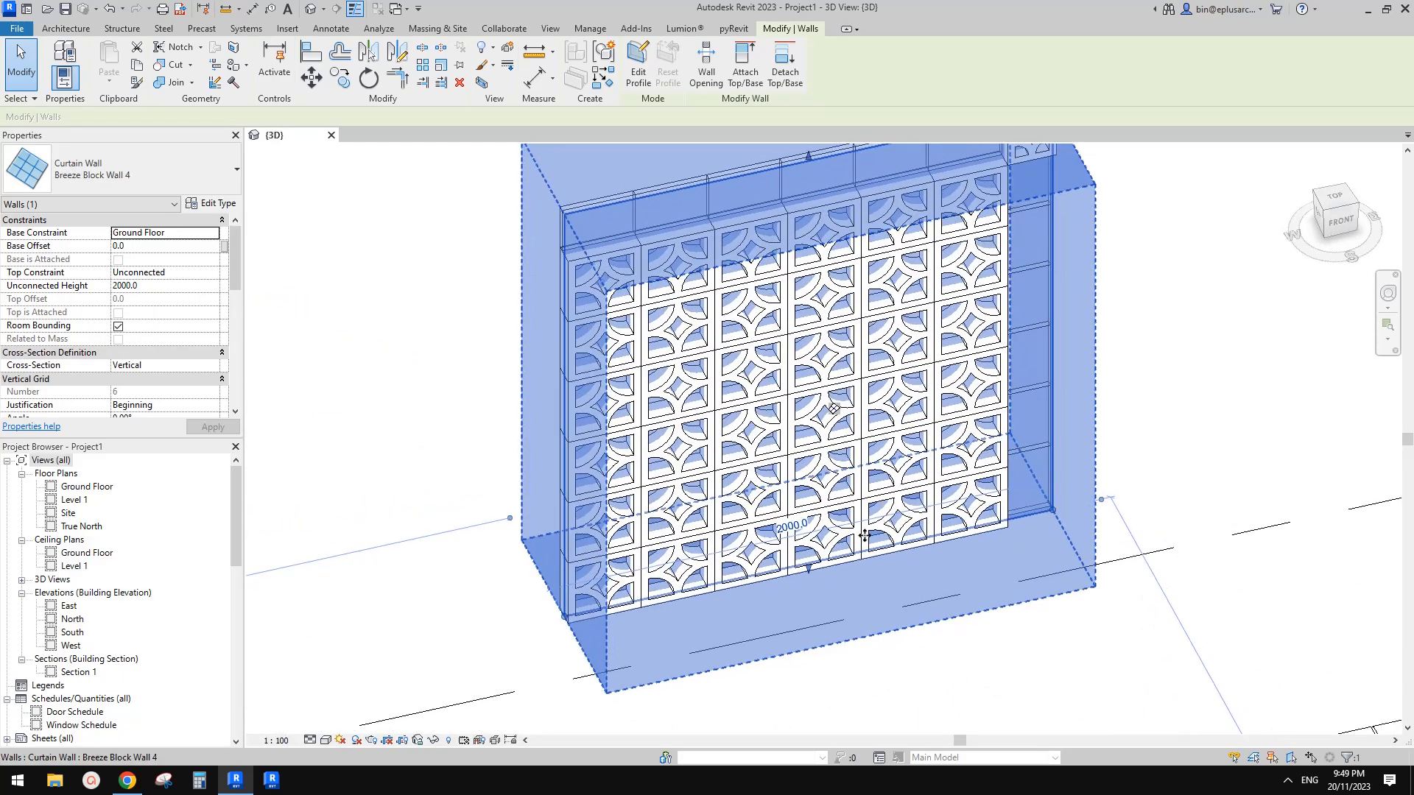
click(795, 526)
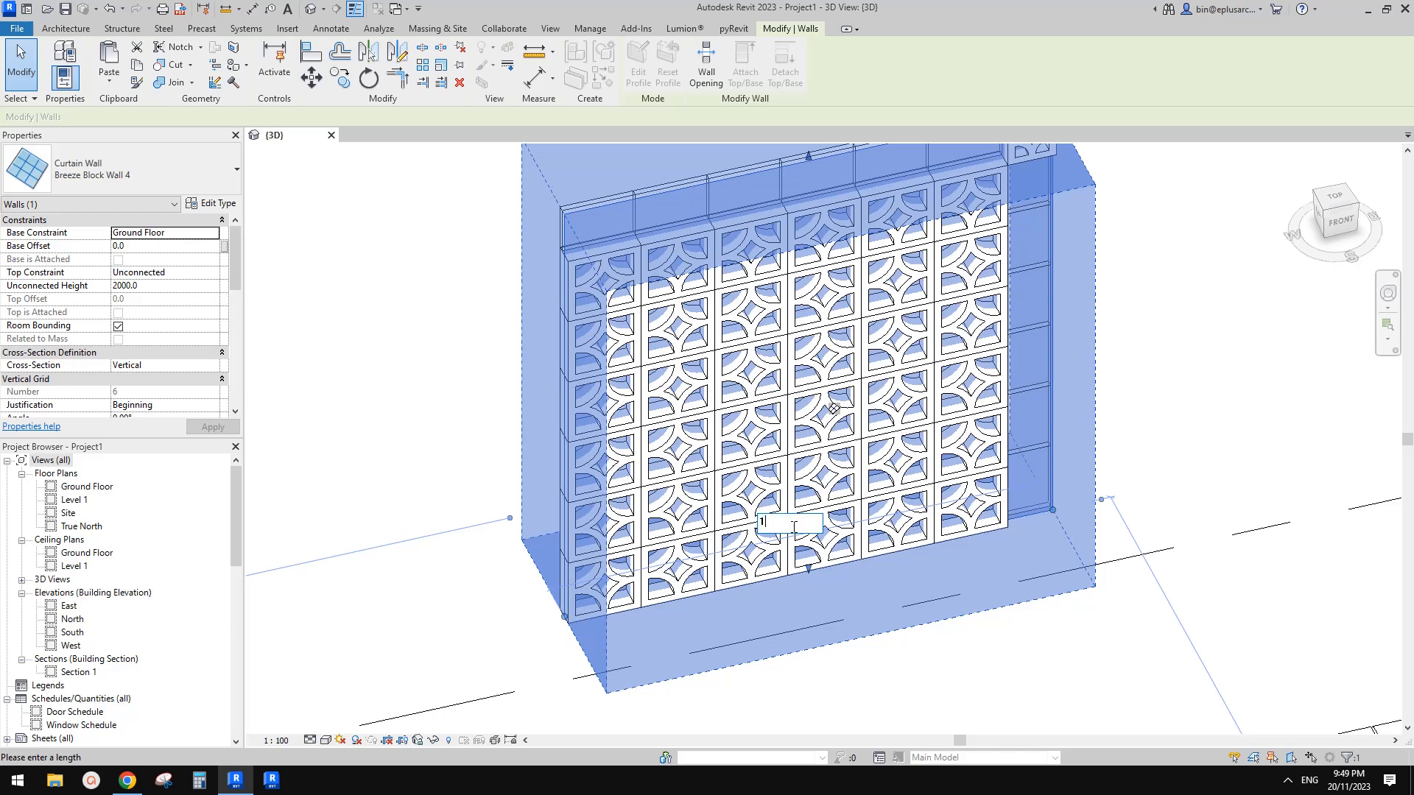
text(1800)
key(Return)
middle_drag(834, 409, 839, 463)
click(176, 286)
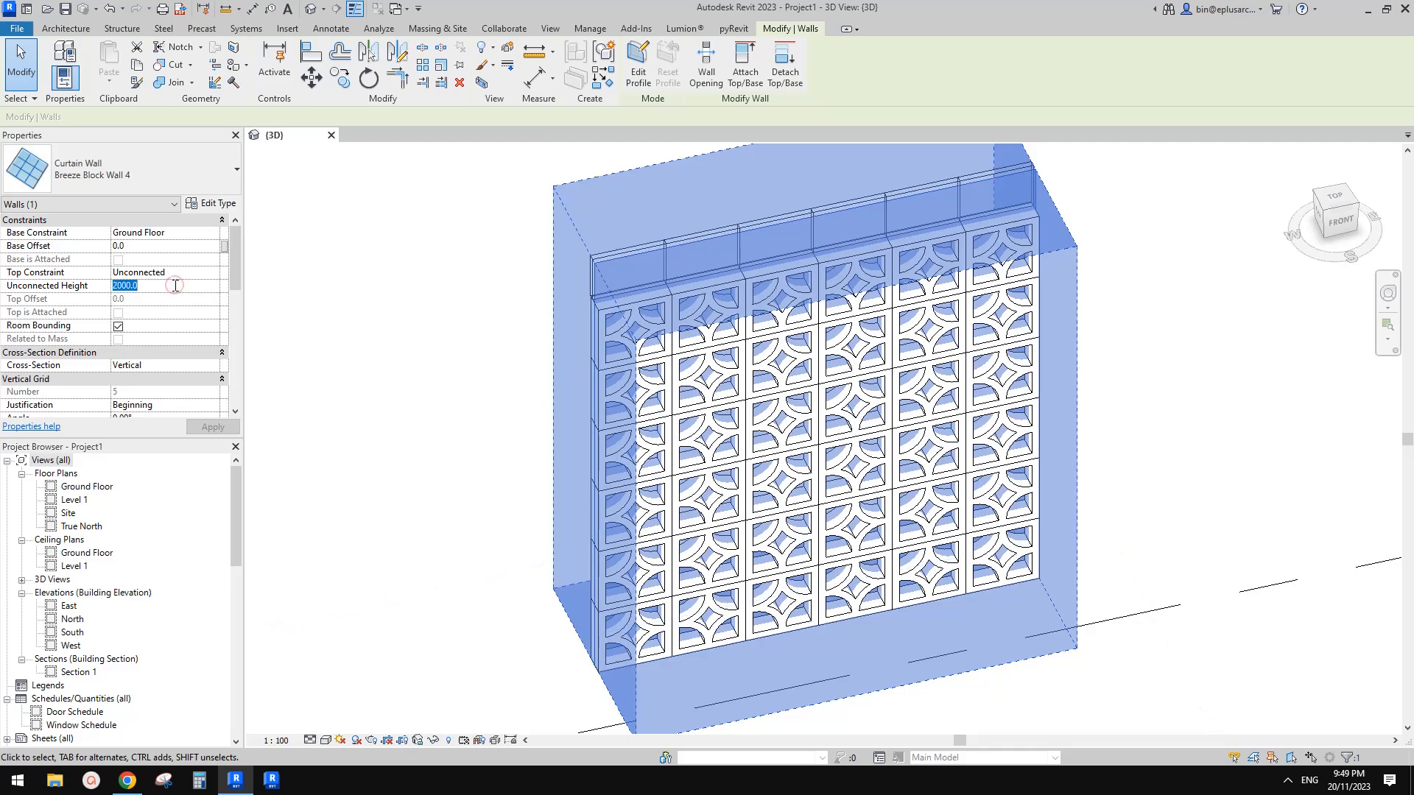
shift+middle_drag(831, 484, 835, 455)
click(1082, 369)
mouse_move(1159, 373)
shift+middle_down()
mouse_move(843, 335)
mouse_move(1140, 371)
shift+middle_up()
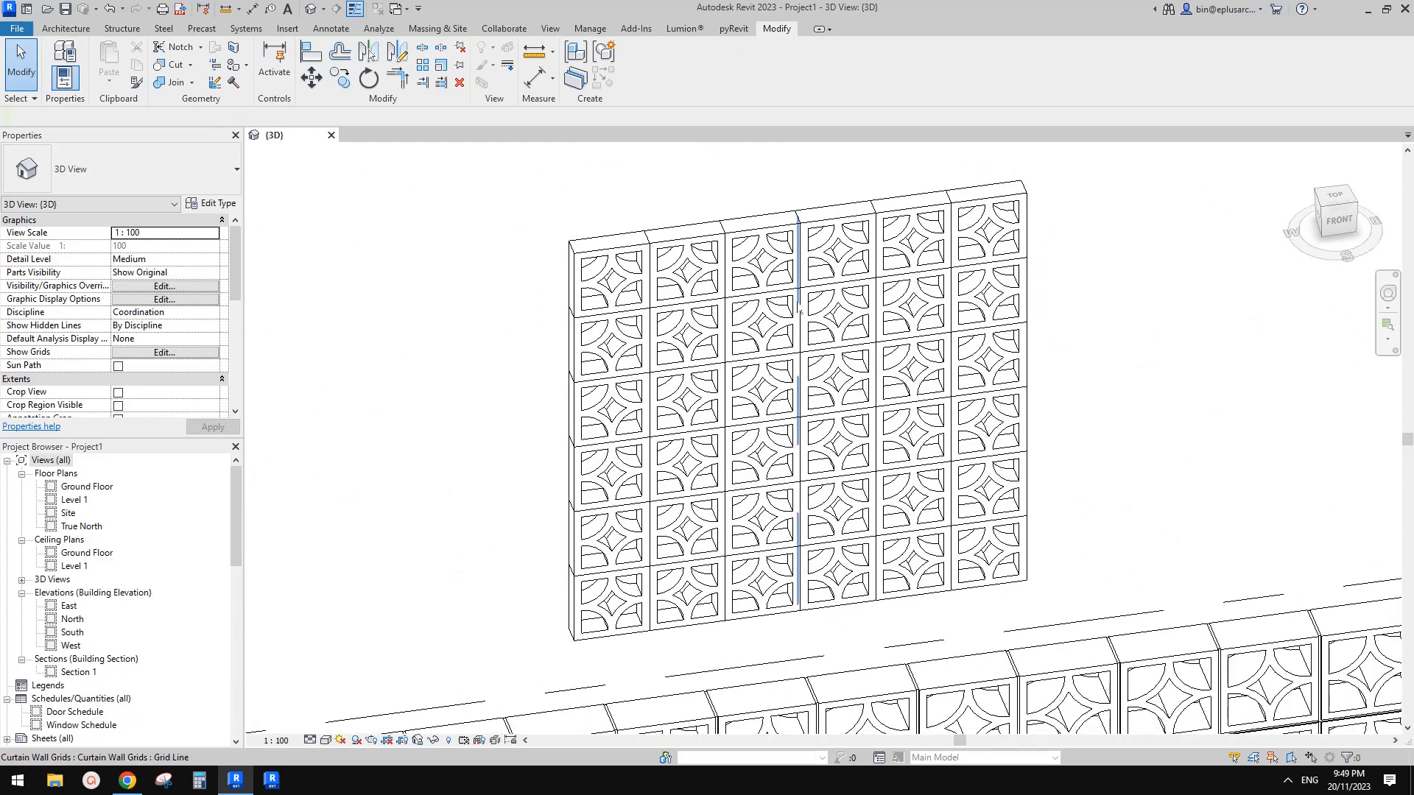
Set the TH type parameter of the wall's breeze block curtain panel to 20 mm
scroll(819, 315, up, 2)
click(829, 313)
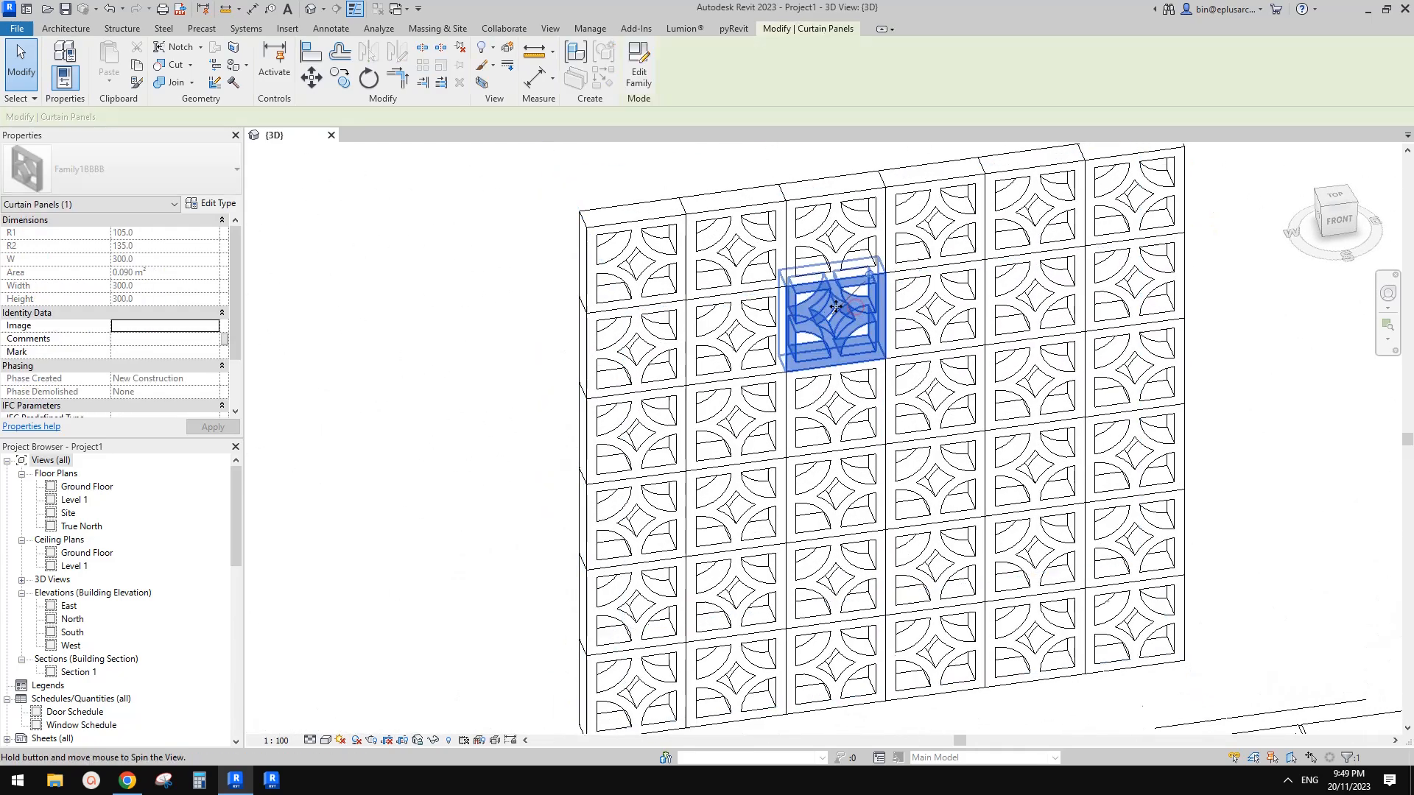
scroll(830, 312, up, 2)
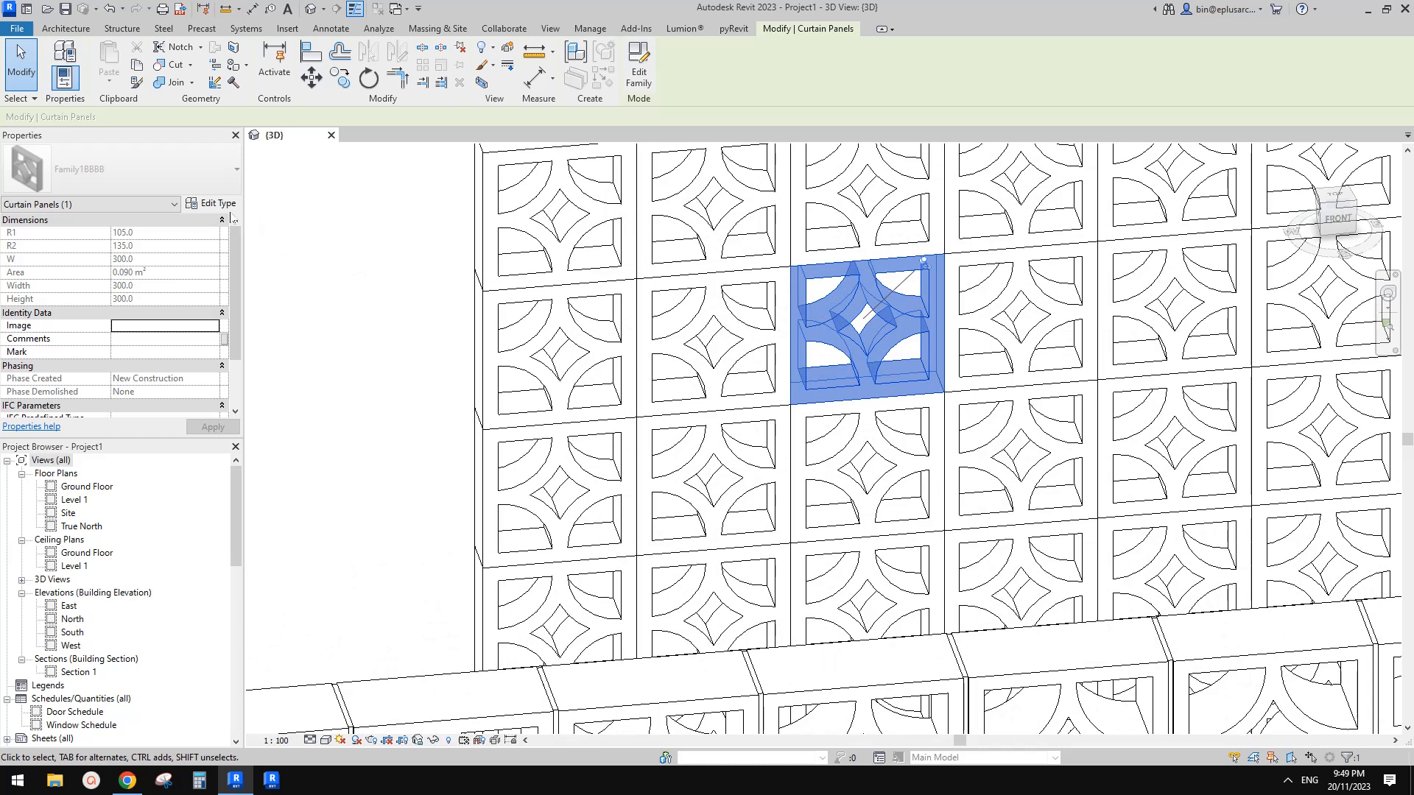
click(228, 206)
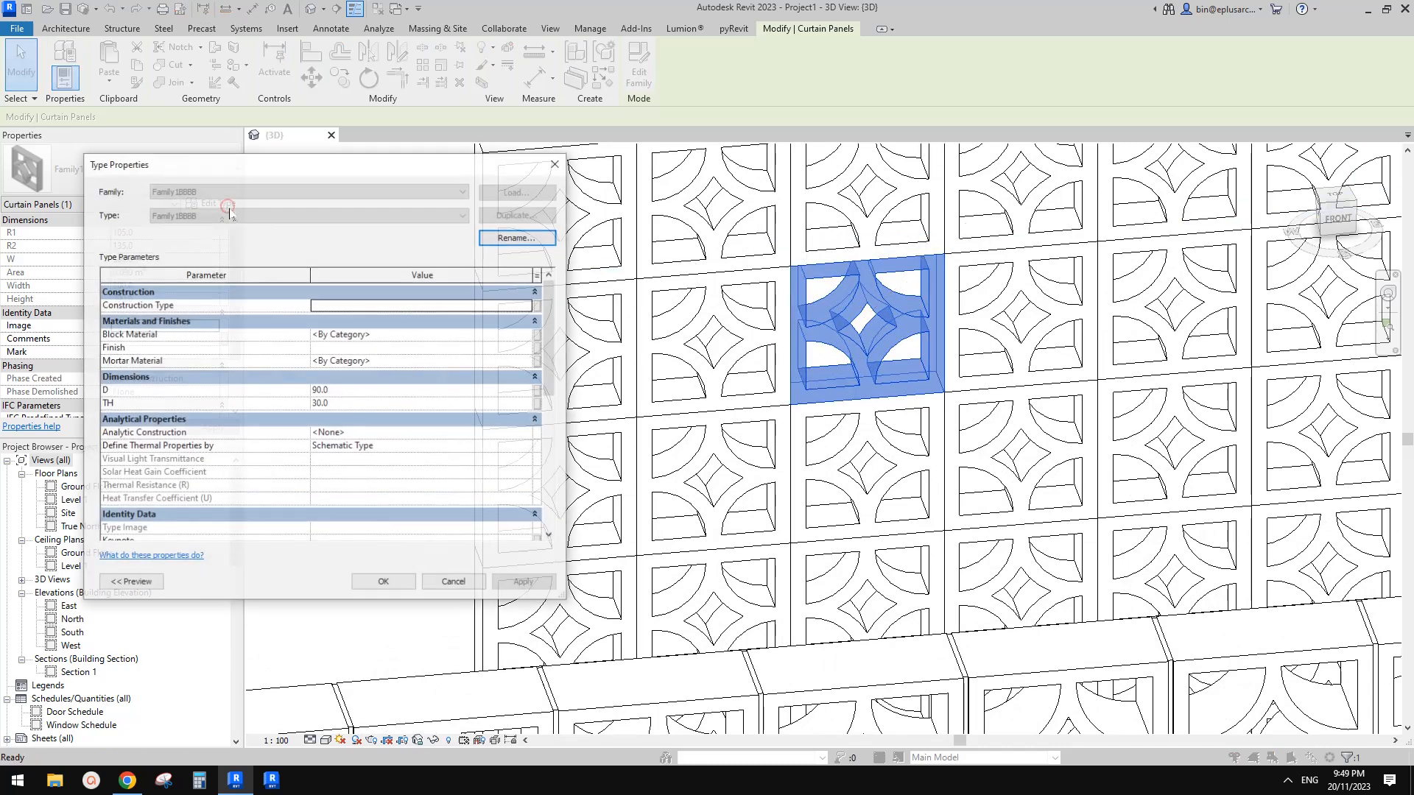
click(349, 403)
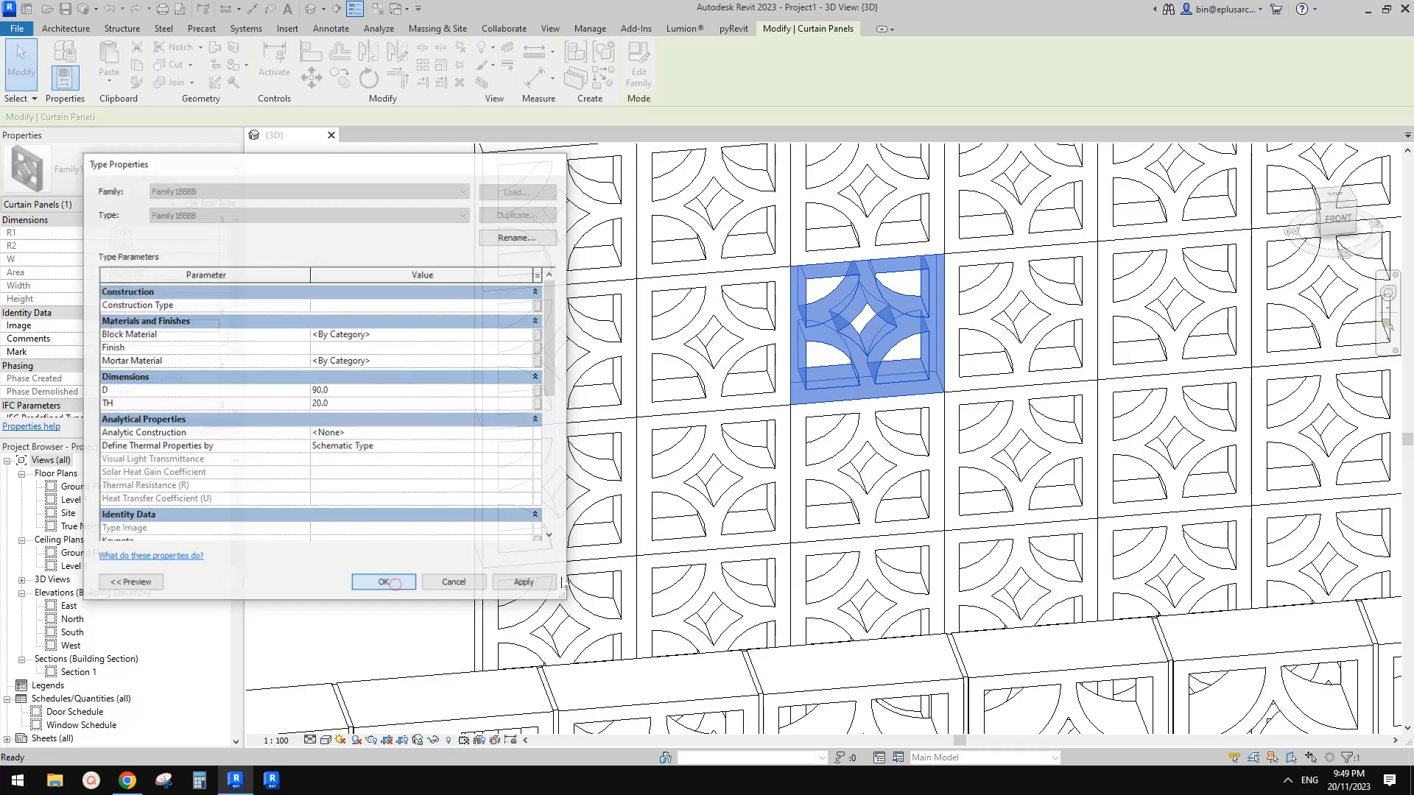
click(397, 582)
key(Escape)
shift+middle_drag(391, 672, 1048, 437)
Check the dimension parameters in the type properties of one panel in the 300 mm grid wall
click(891, 346)
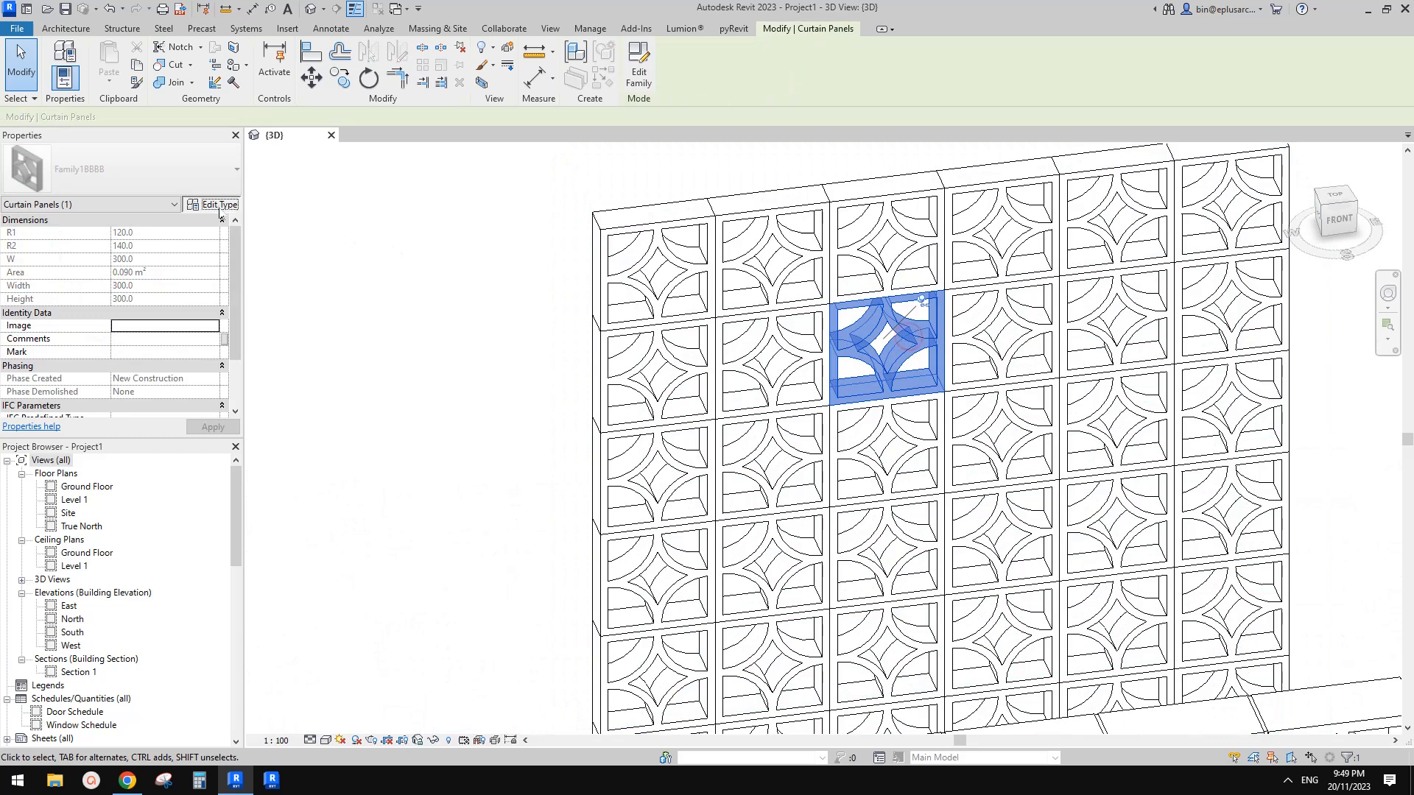
click(218, 203)
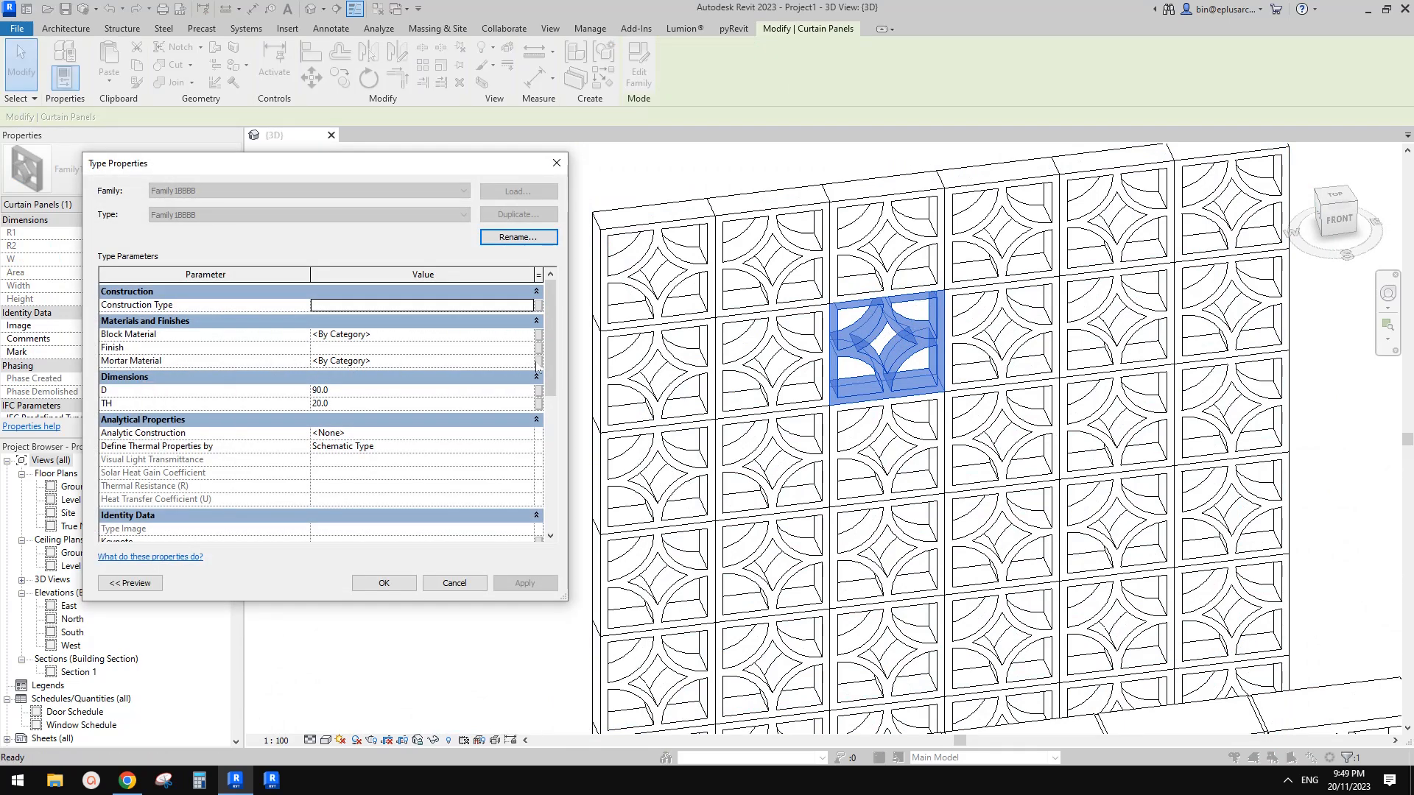
key(Escape)
key(Escape)
scroll(969, 377, down, 3)
shift+middle_drag(971, 379, 876, 341)
scroll(973, 427, up, 2)
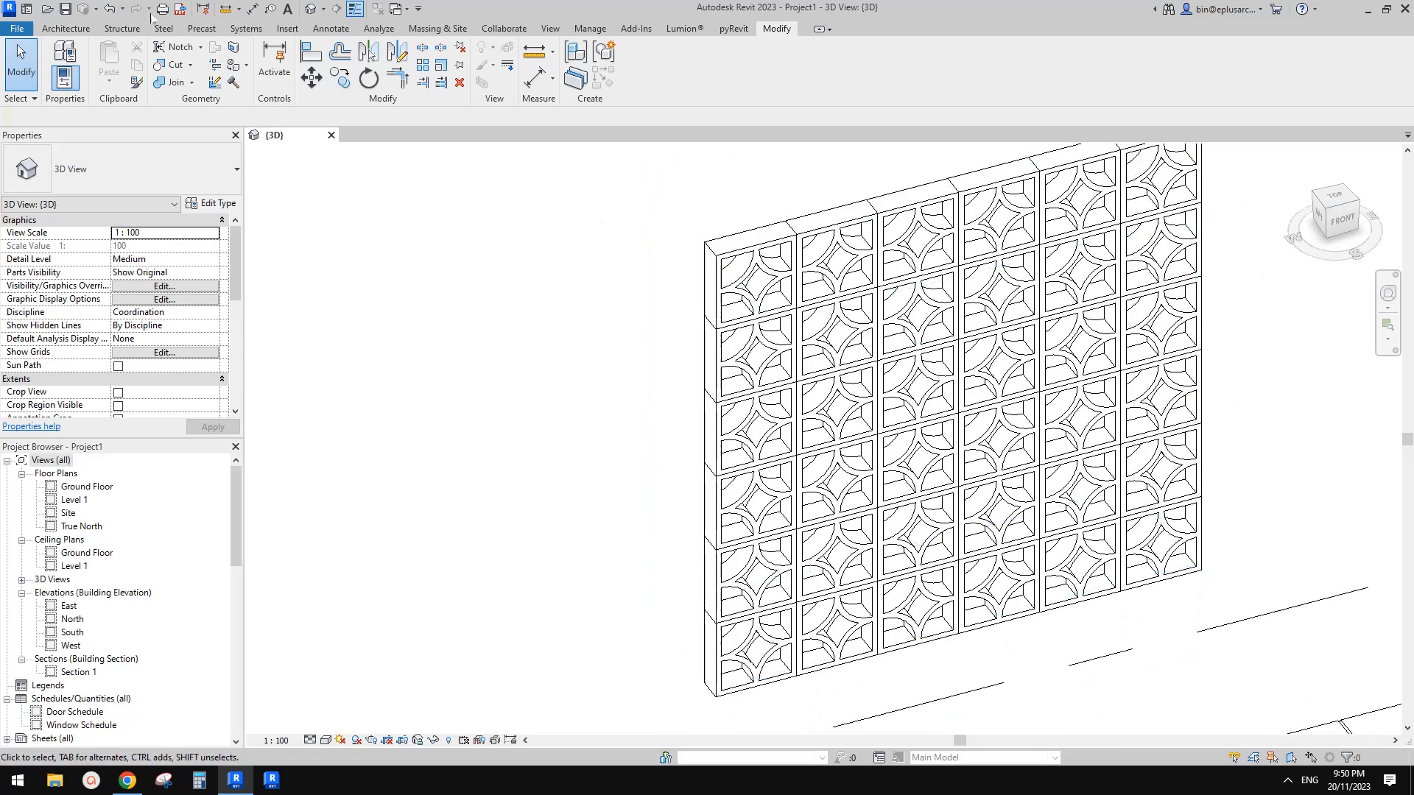
Start placing curtain wall mullions and duplicate the 50 x 150mm rectangular mullion type as NEW
click(66, 29)
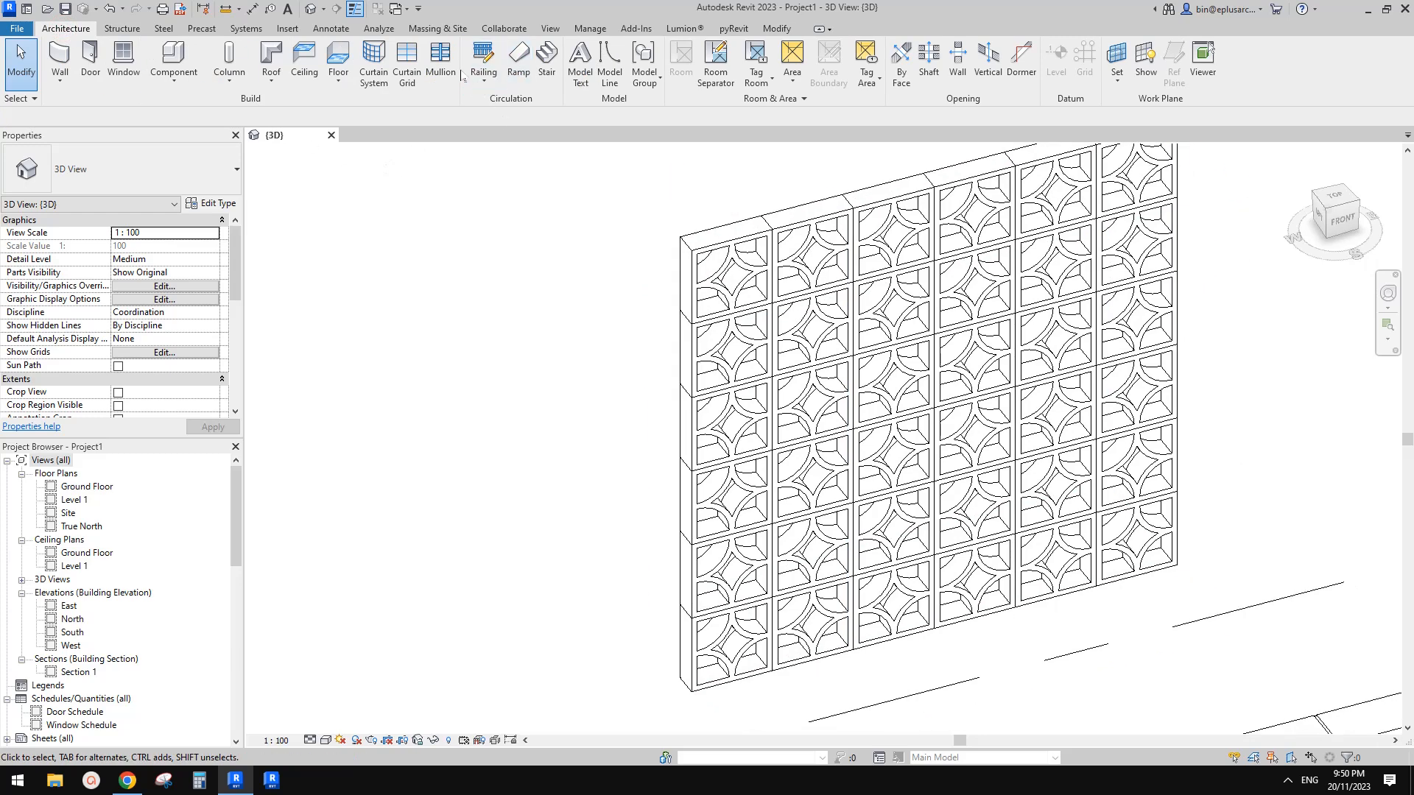
click(441, 62)
key(Escape)
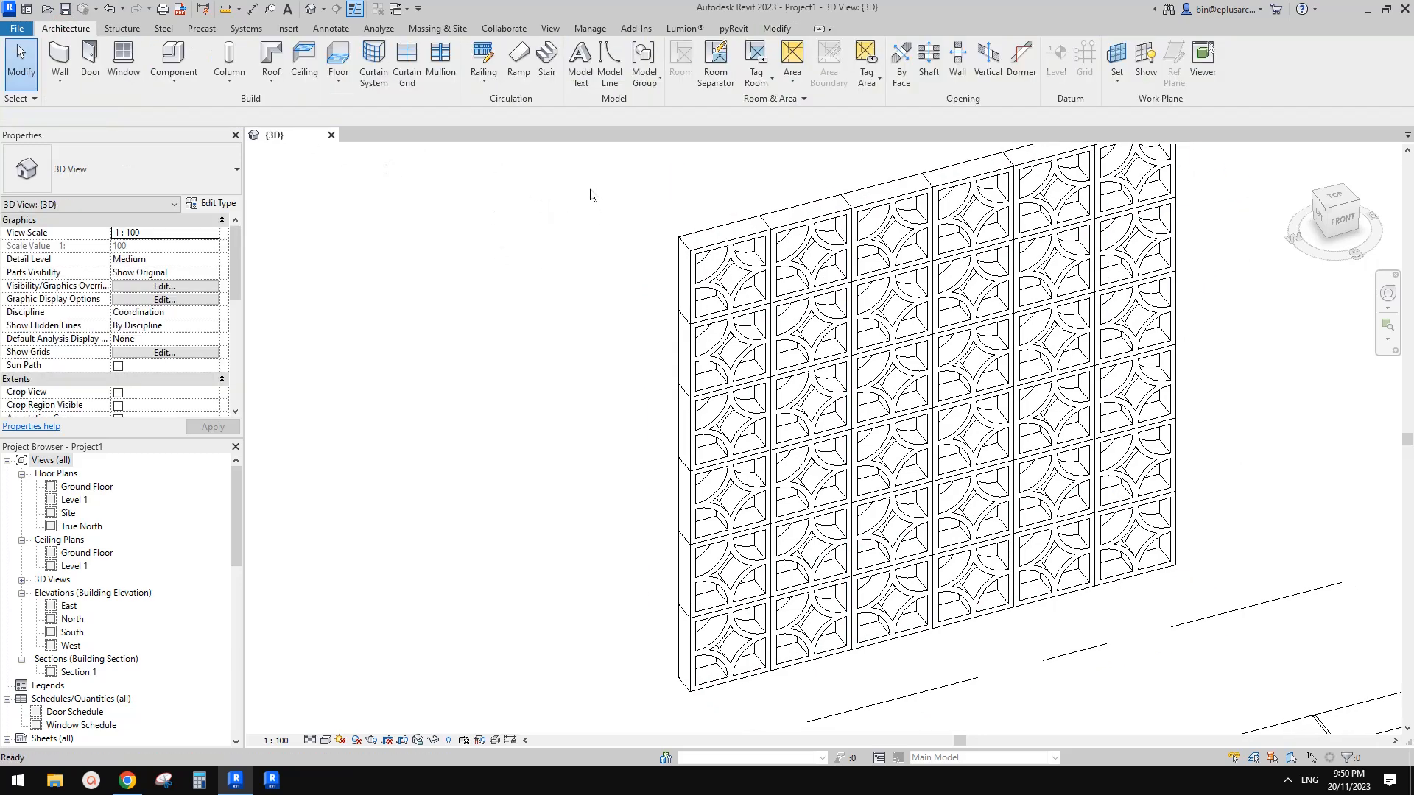
click(448, 73)
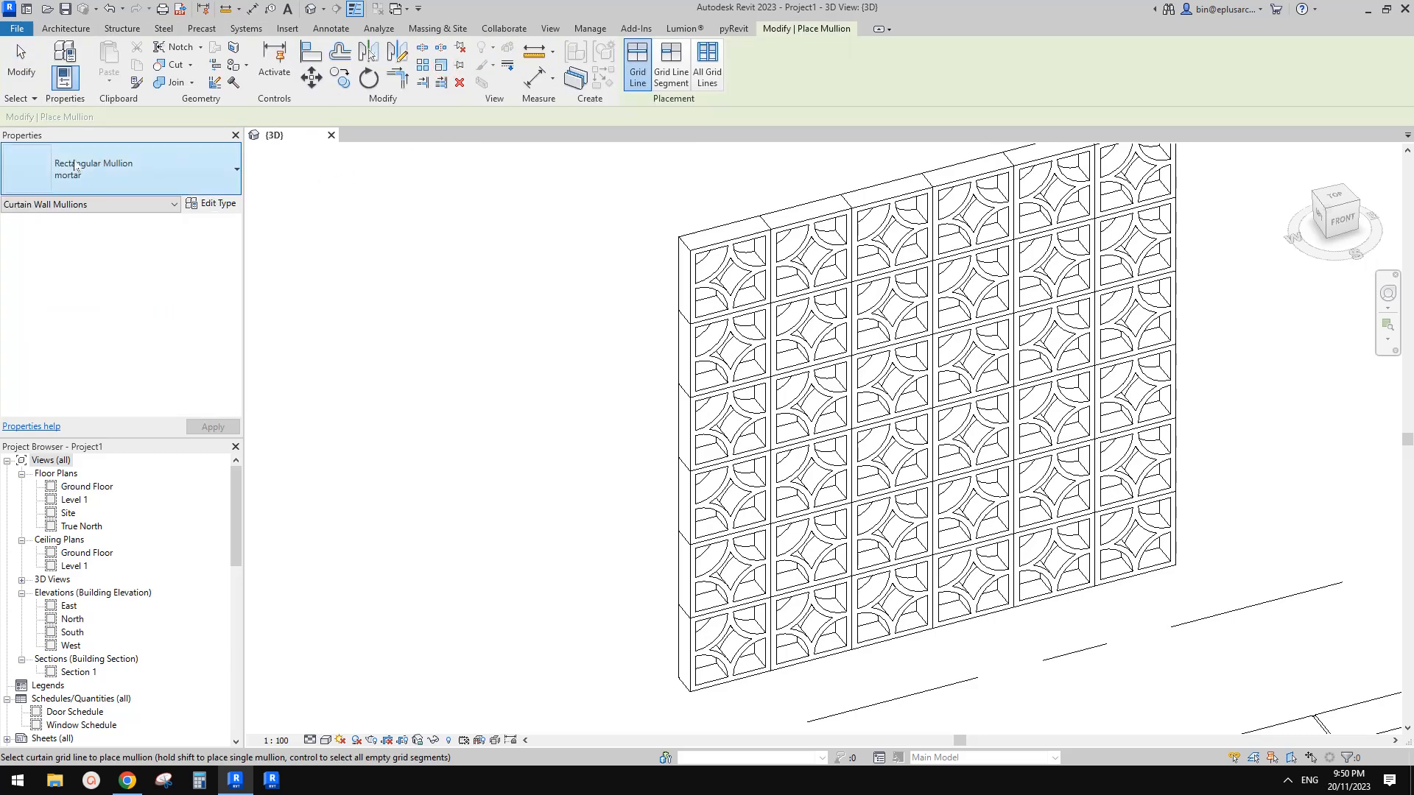
click(152, 171)
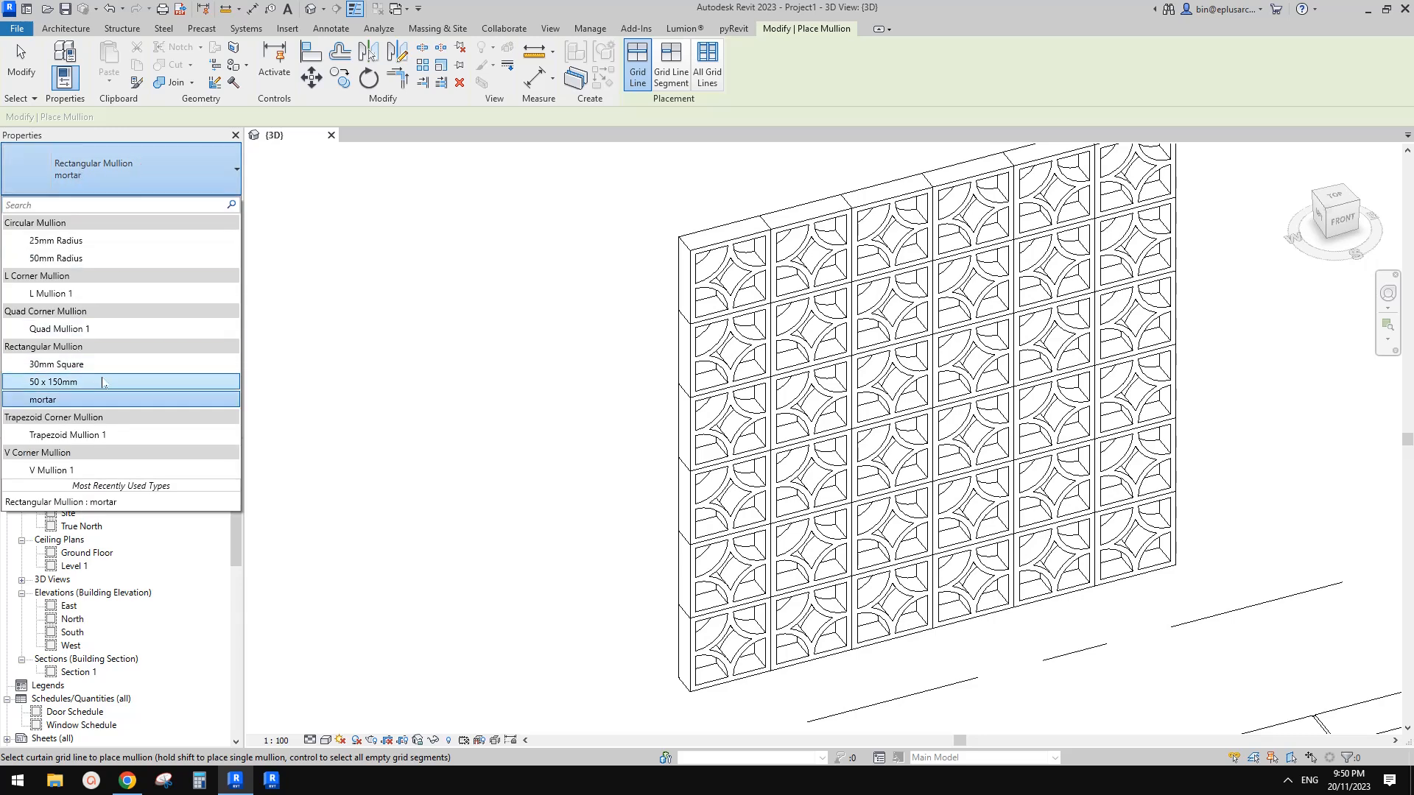
click(67, 383)
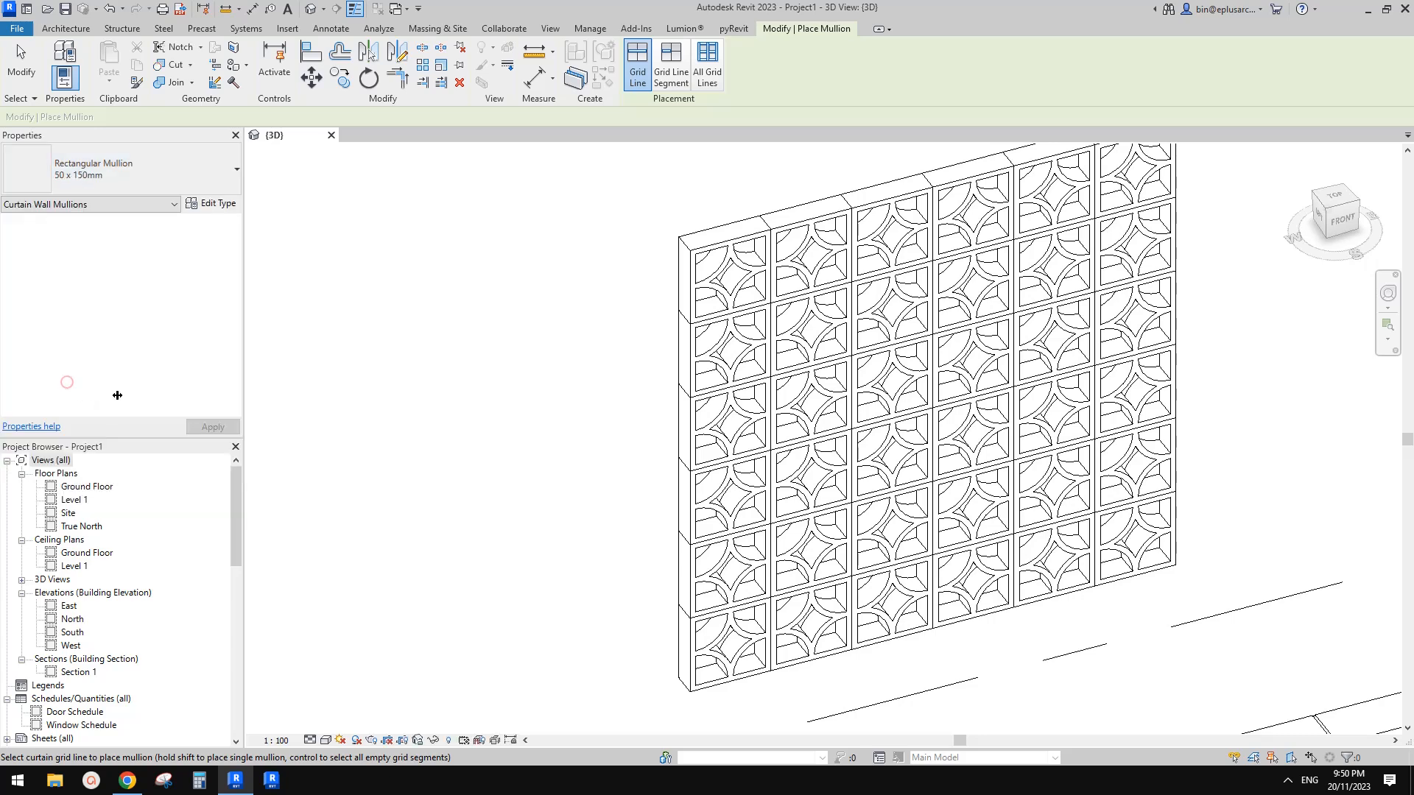
middle_drag(899, 380, 894, 383)
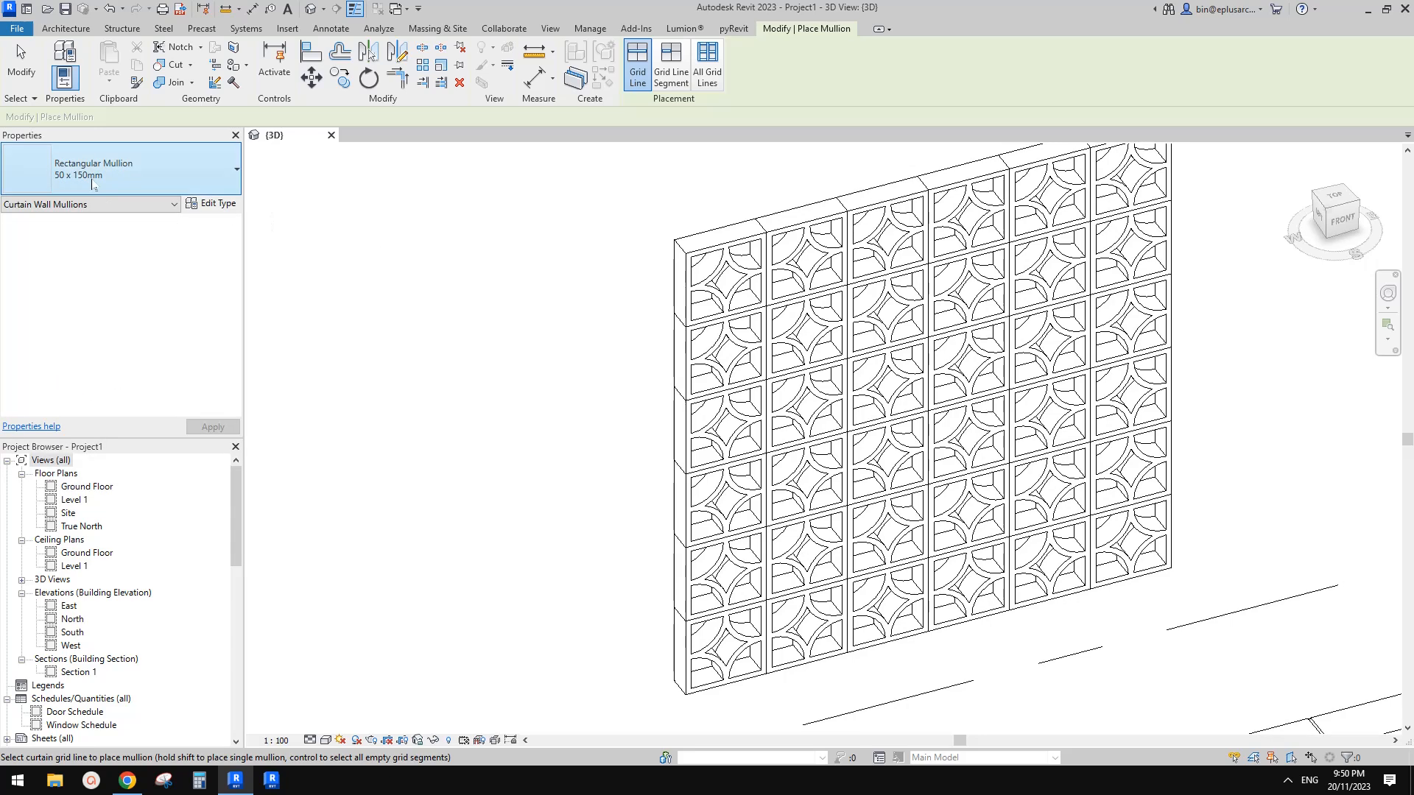
shift+middle_drag(305, 226, 633, 352)
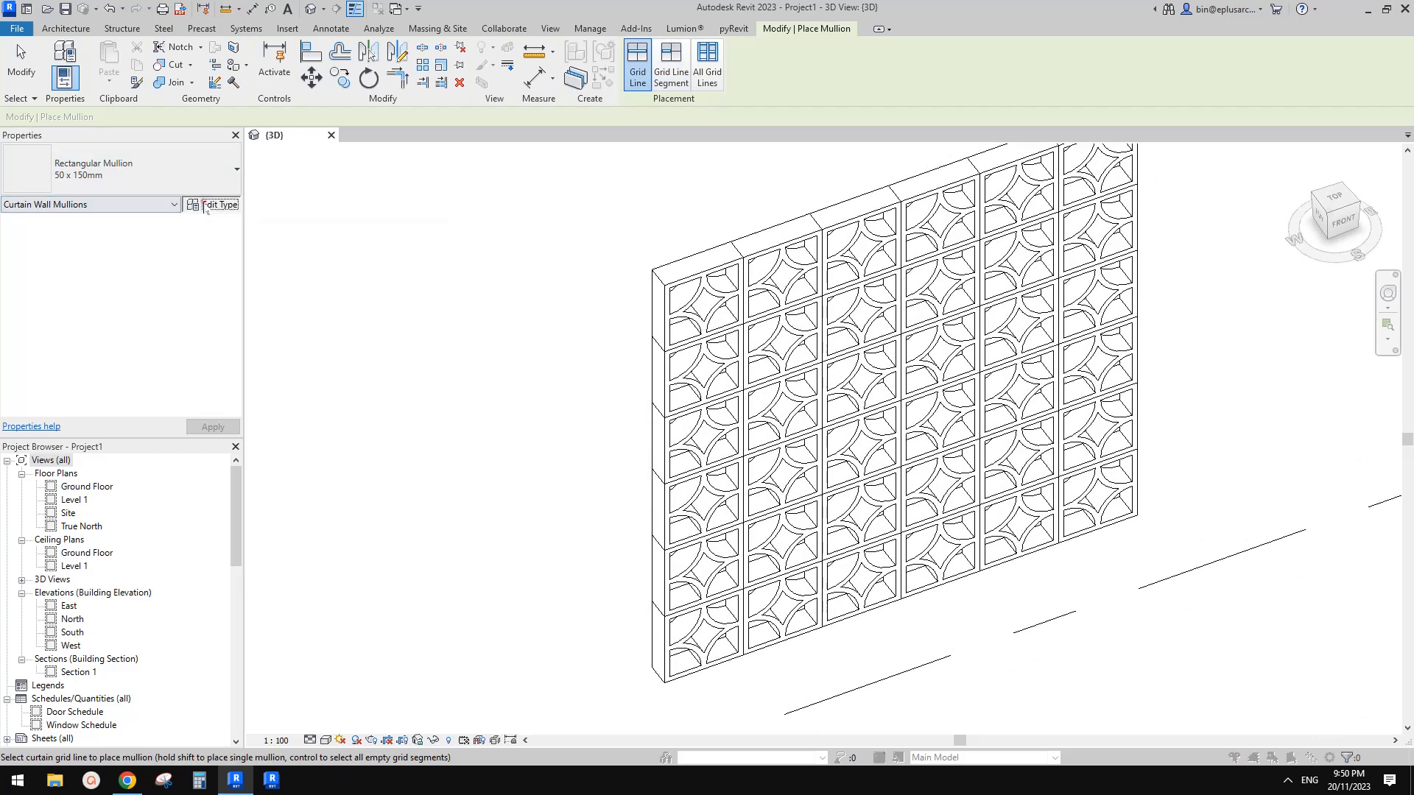
click(207, 205)
click(529, 214)
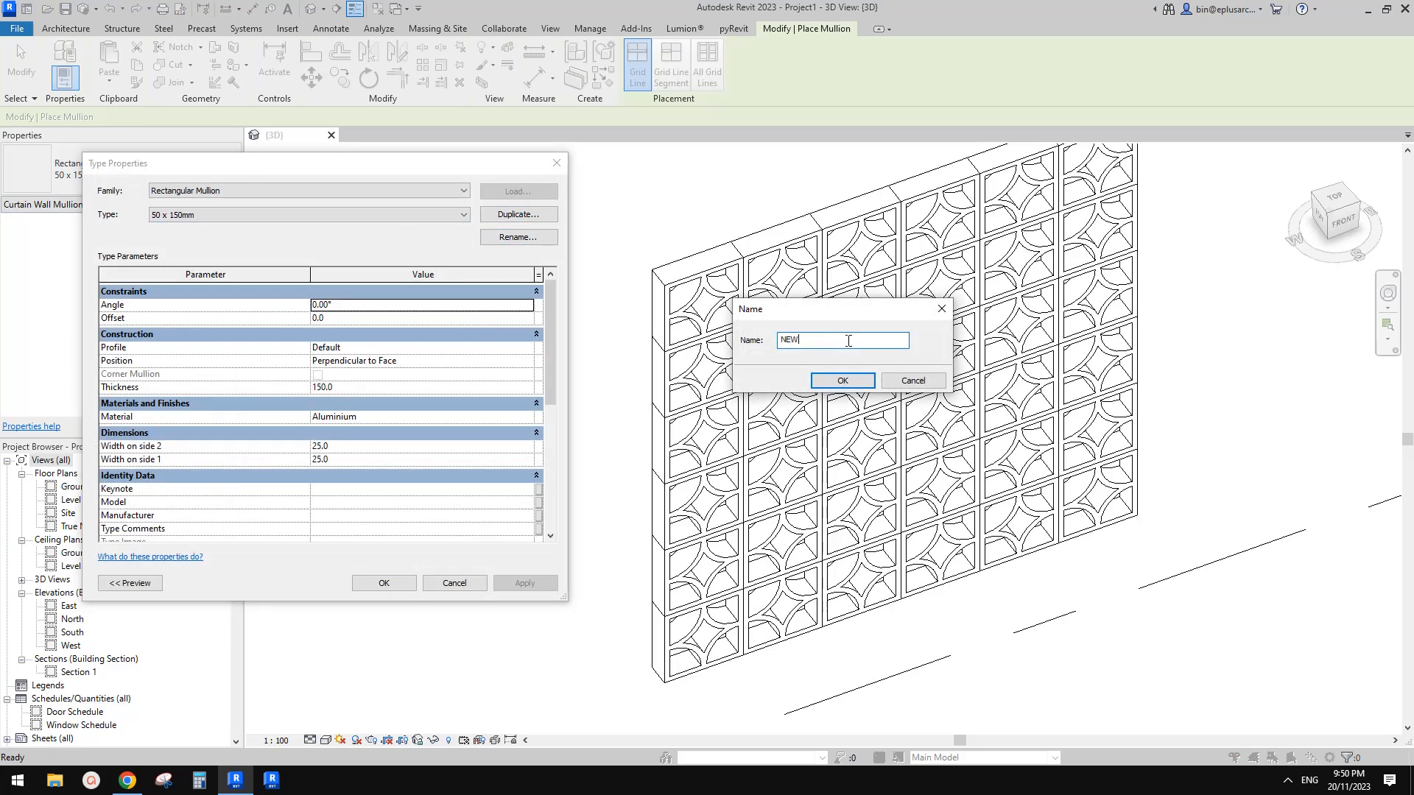
click(839, 379)
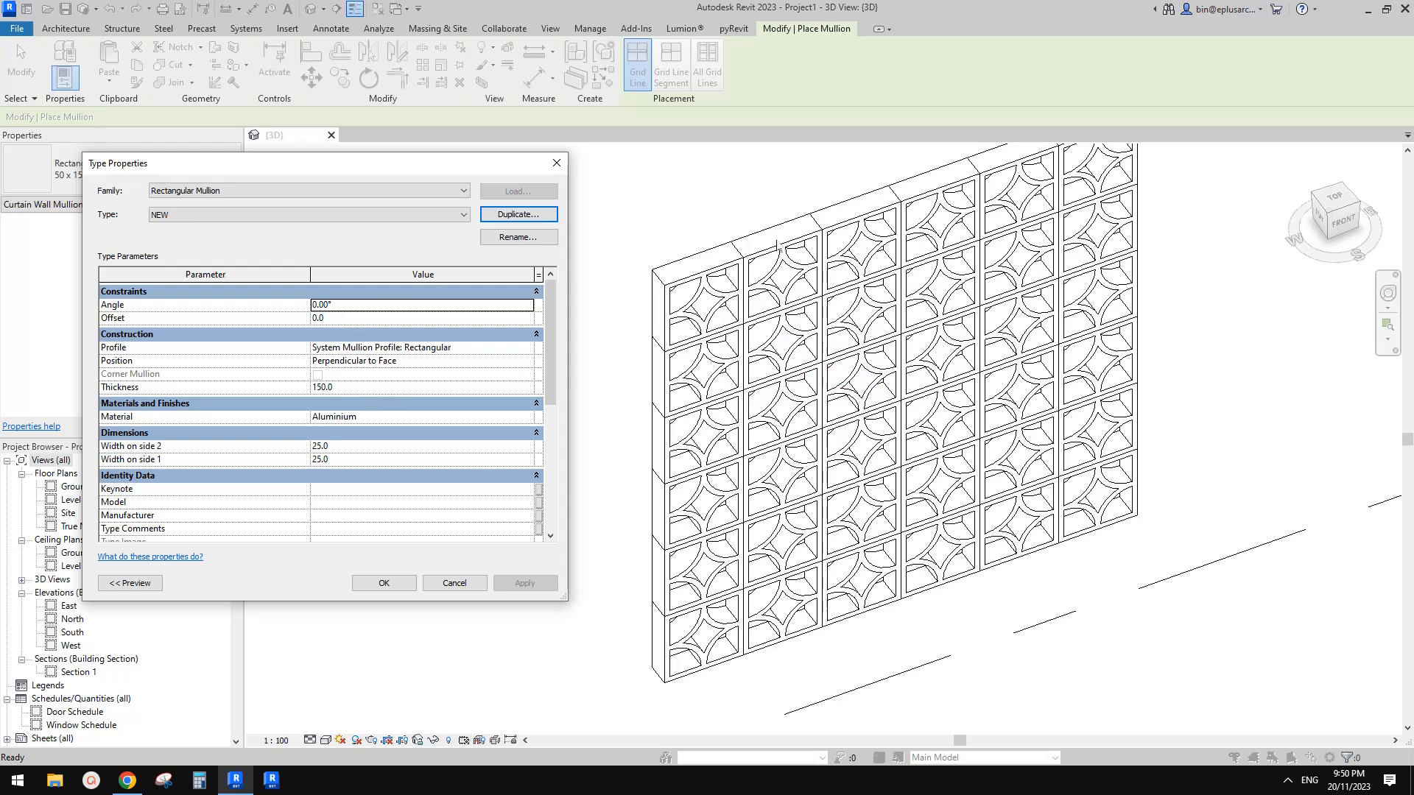
Set the NEW mullion type's thickness to 80 mm and its width on both sides to 5 mm
click(366, 387)
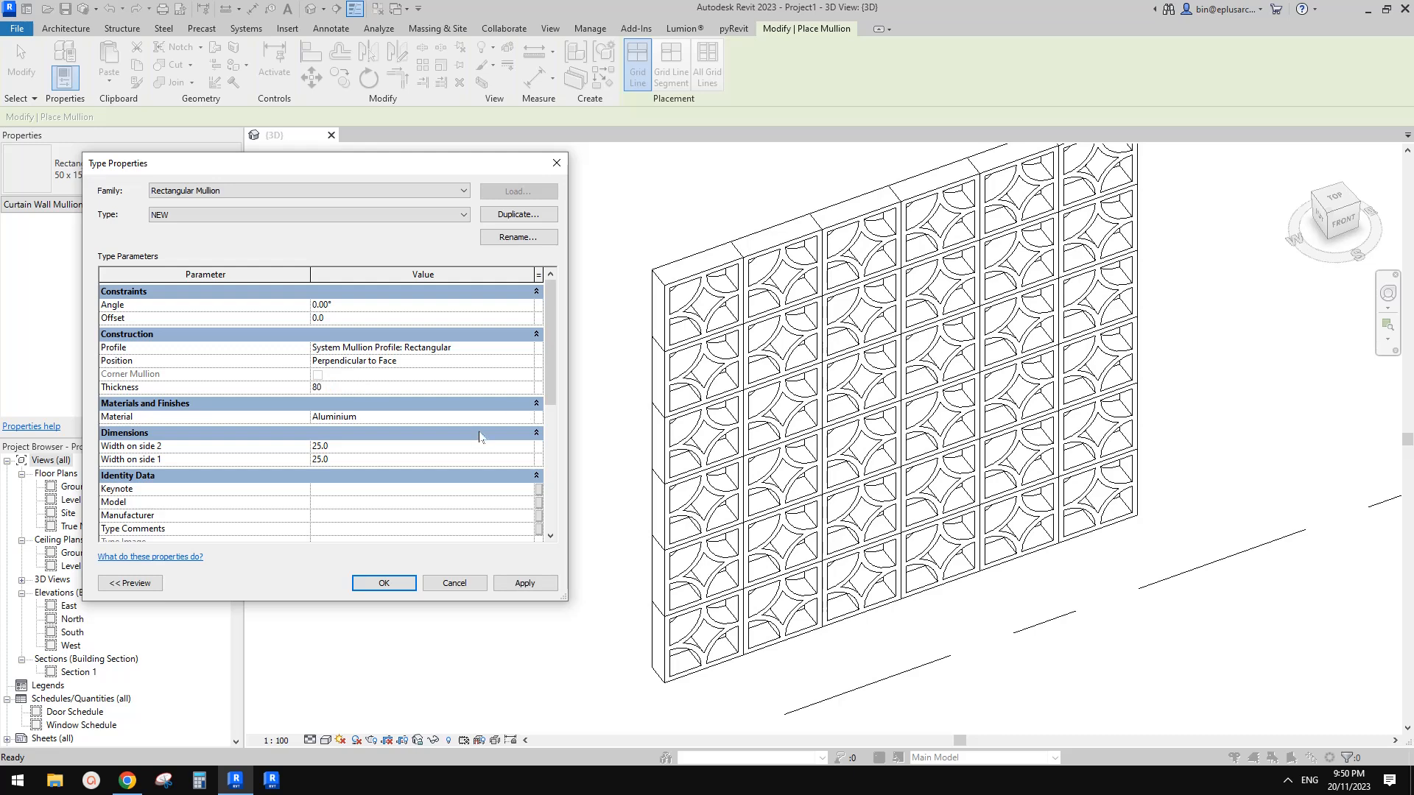
click(376, 447)
text(5)
Create a new default material, assign it to the NEW mullion type and accept the type properties
click(528, 416)
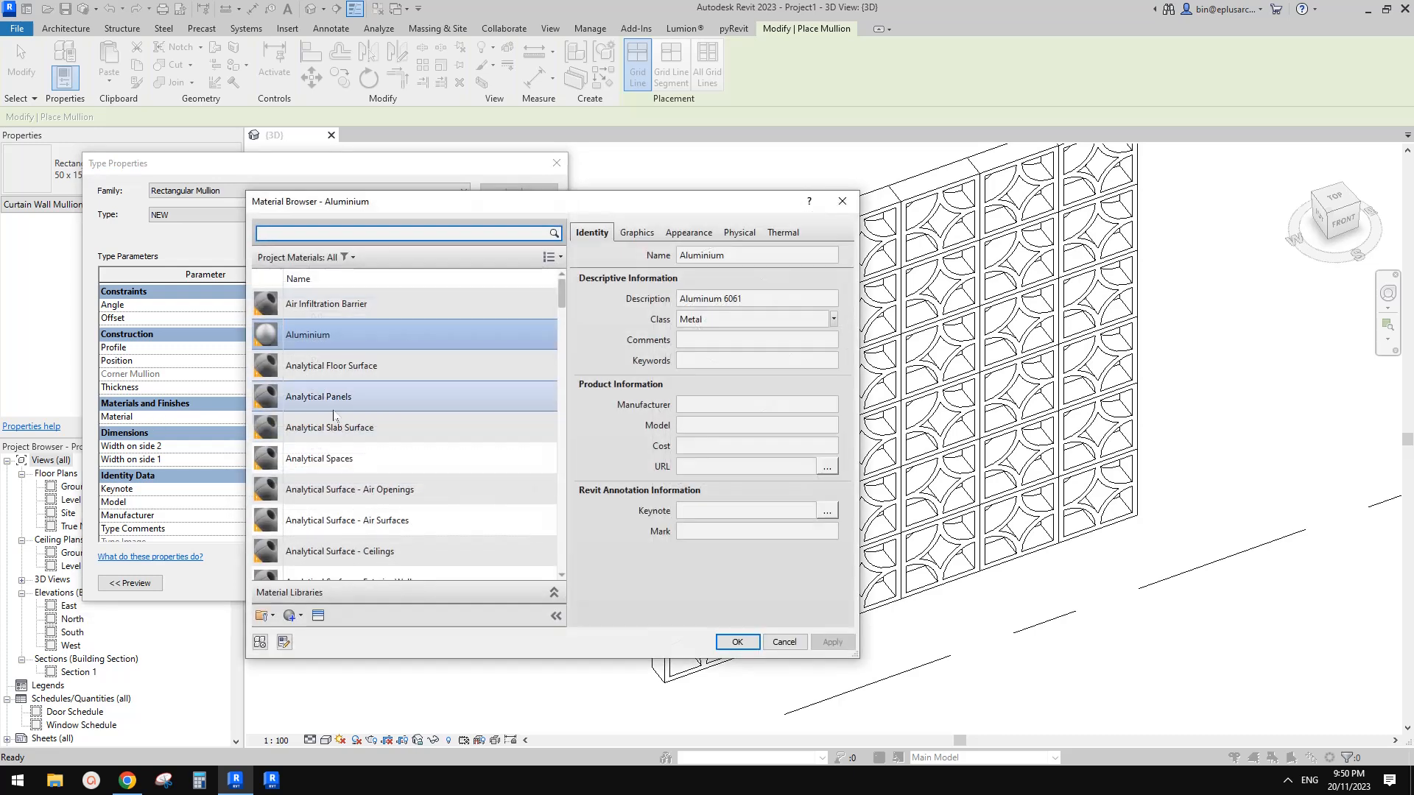
scroll(333, 515, down, 1)
click(300, 616)
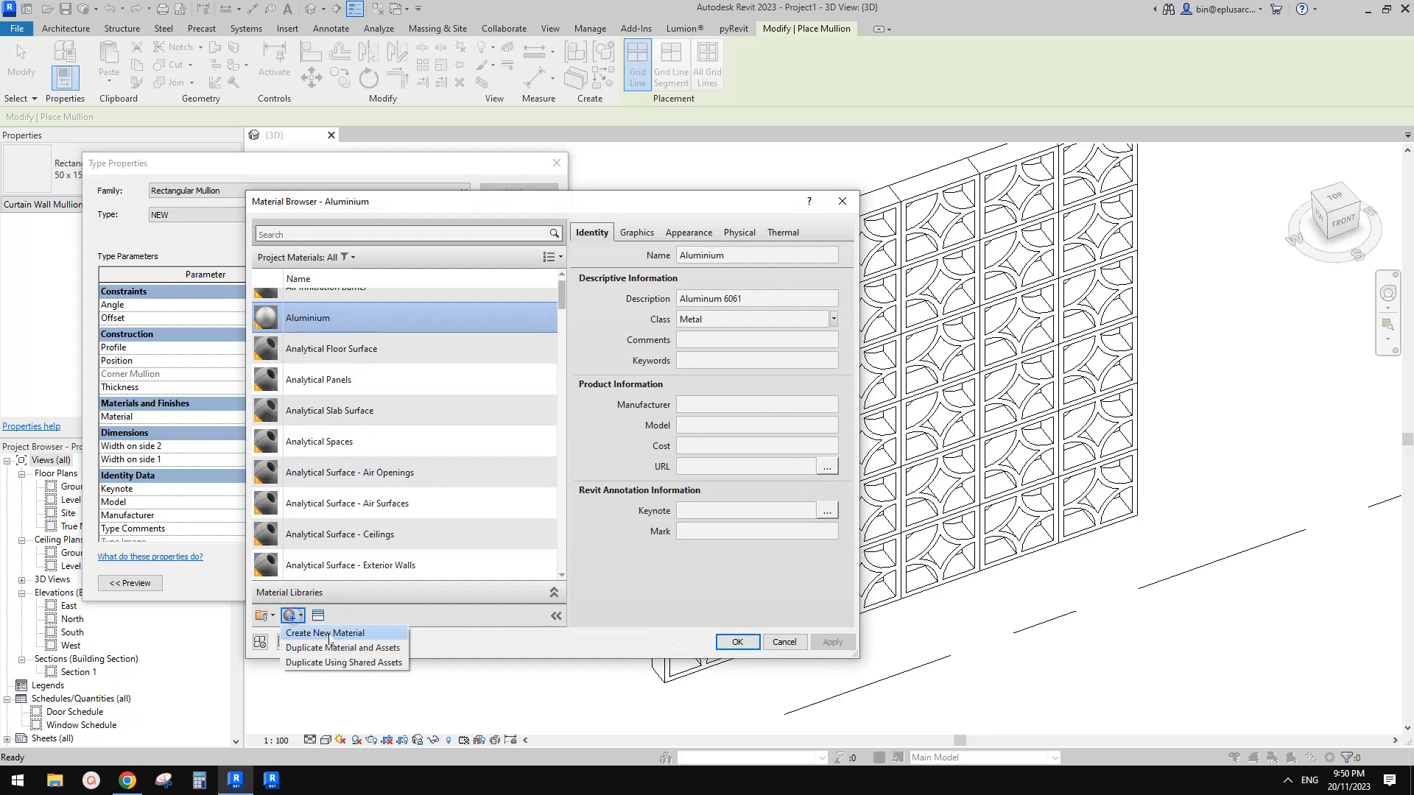
click(325, 633)
click(737, 641)
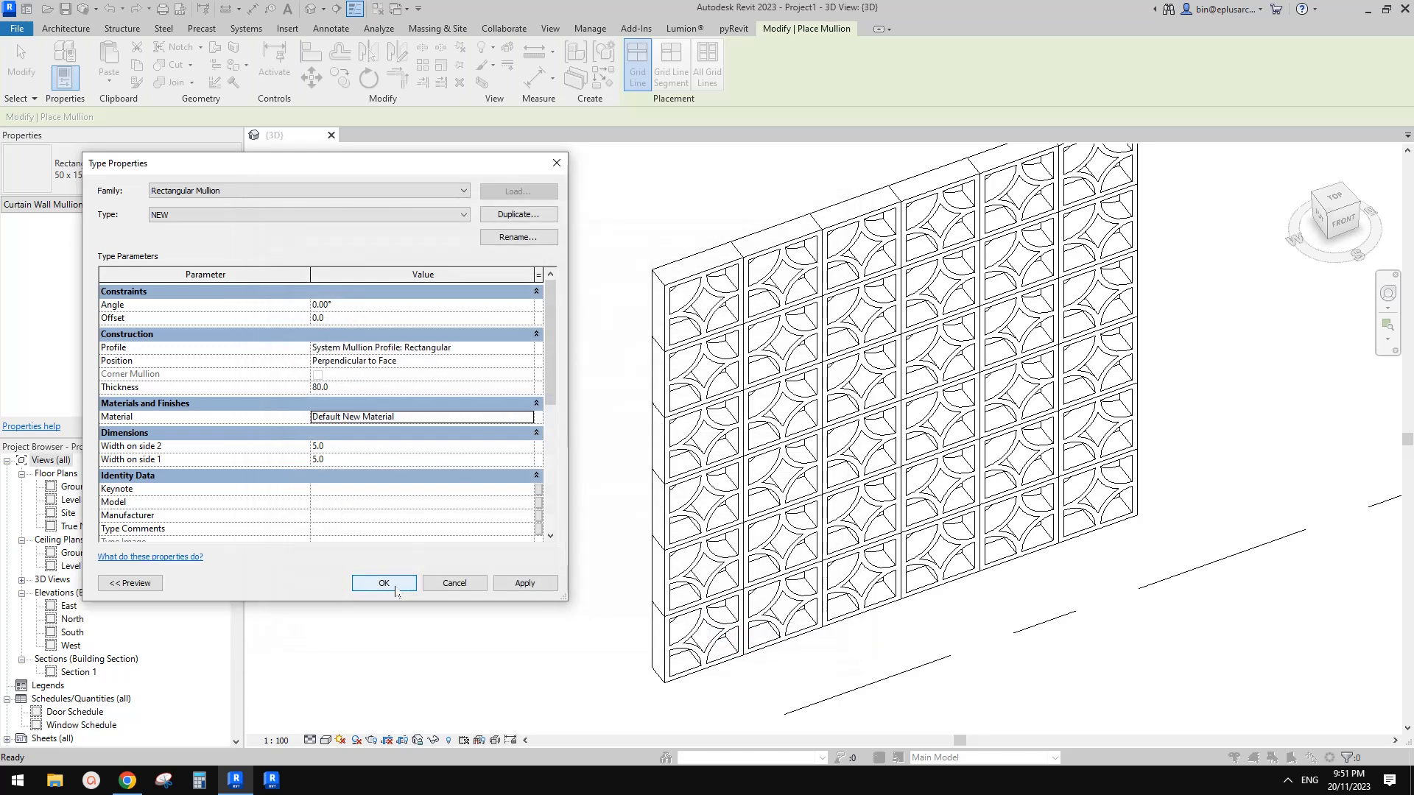
click(384, 583)
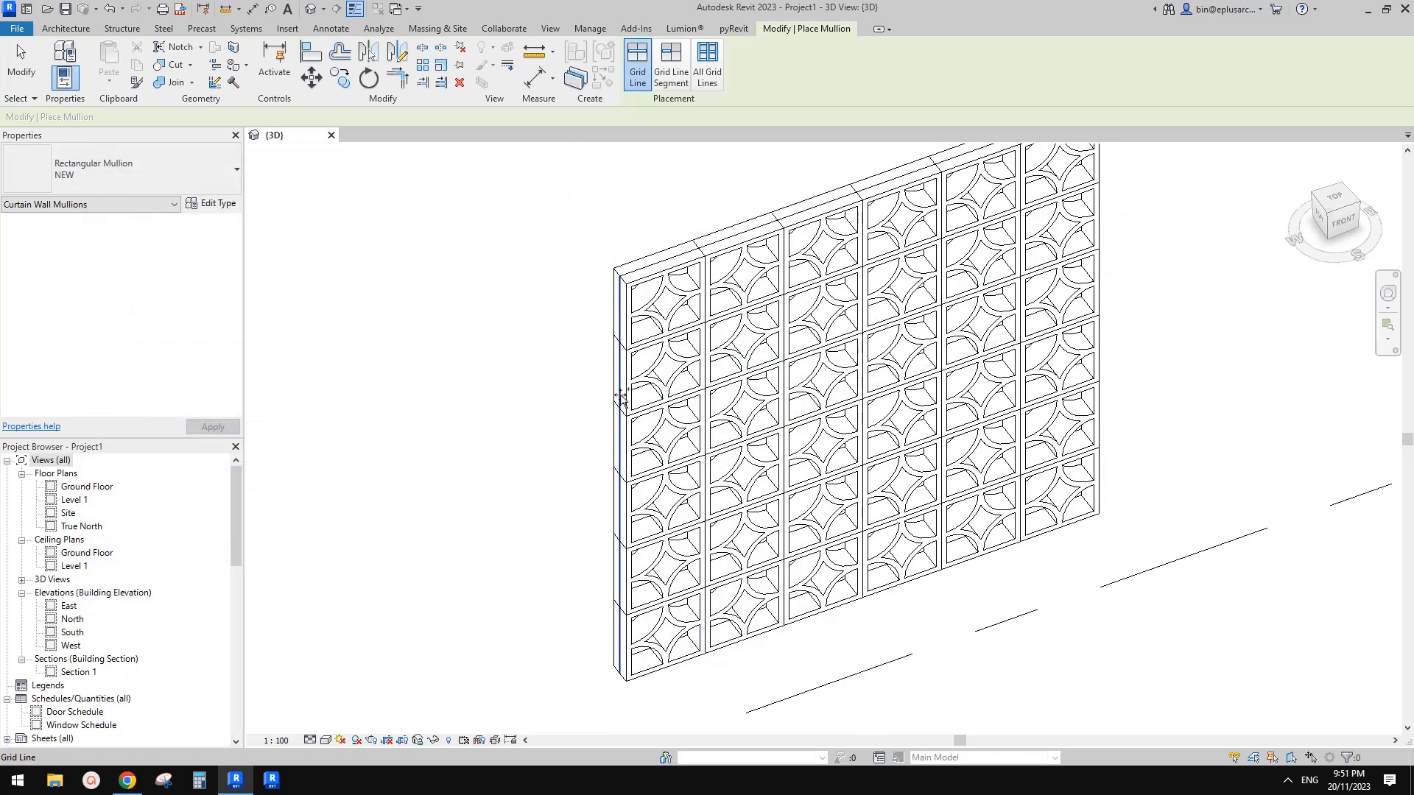
Place a NEW mullion along the curtain wall's left vertical edge and end mullion placement
click(620, 396)
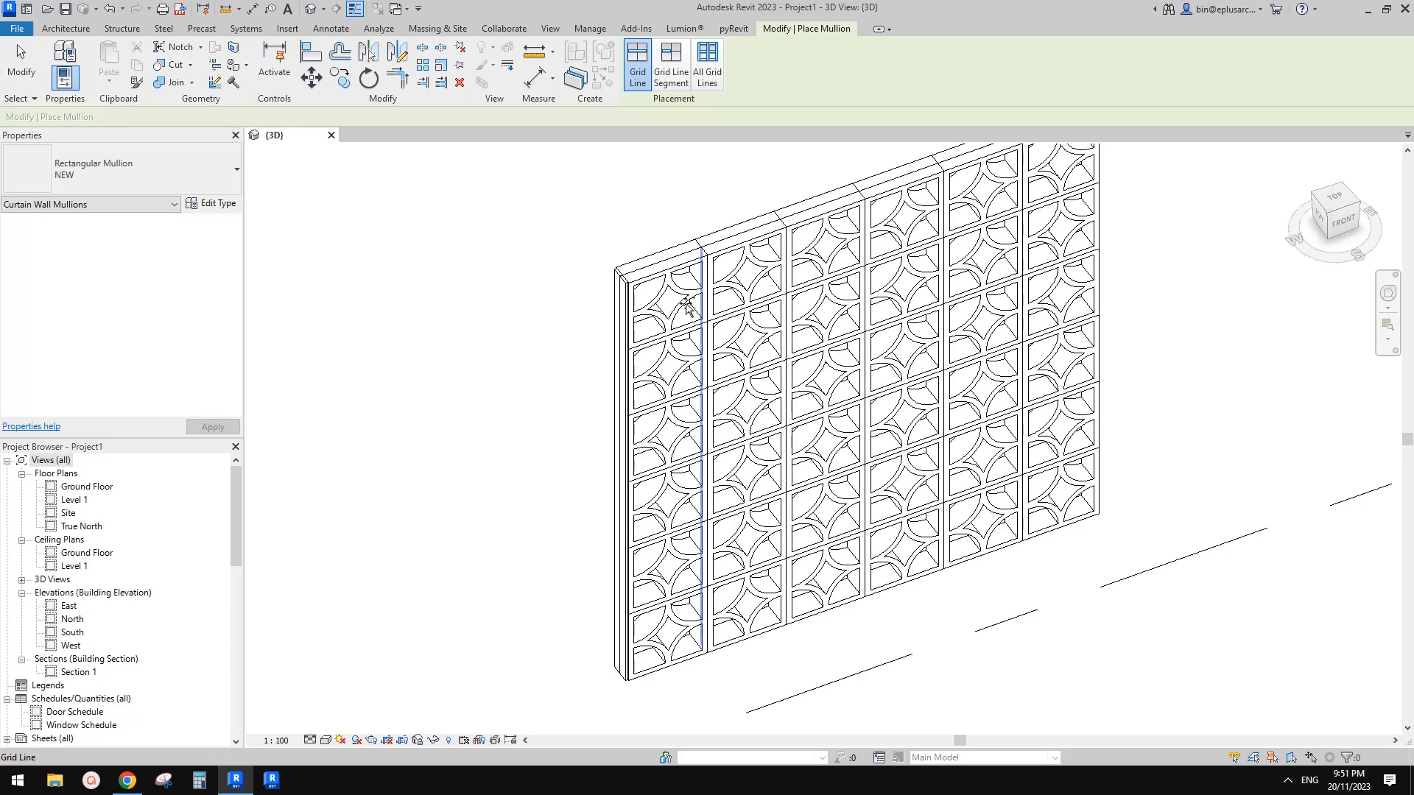
key(Escape)
scroll(662, 309, up, 1)
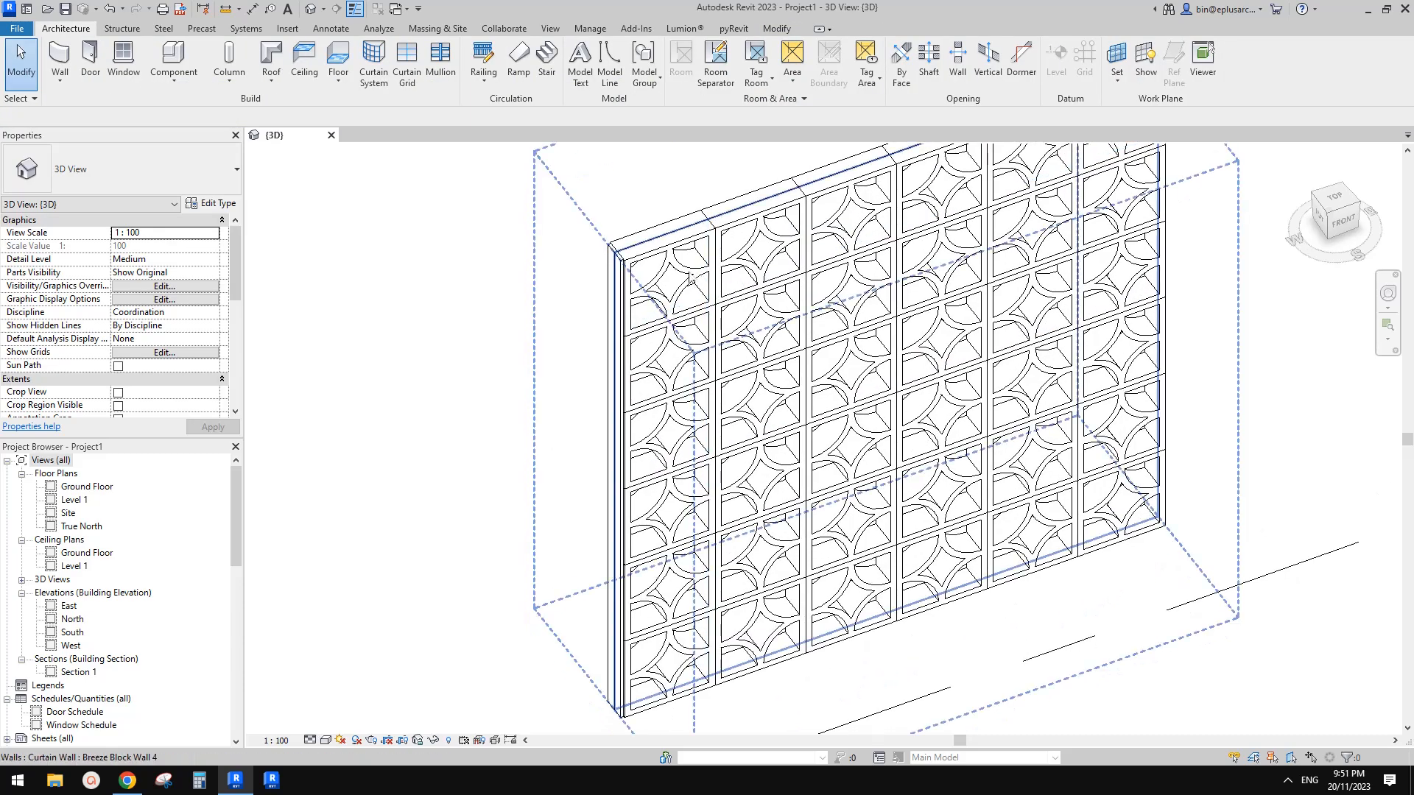
click(688, 302)
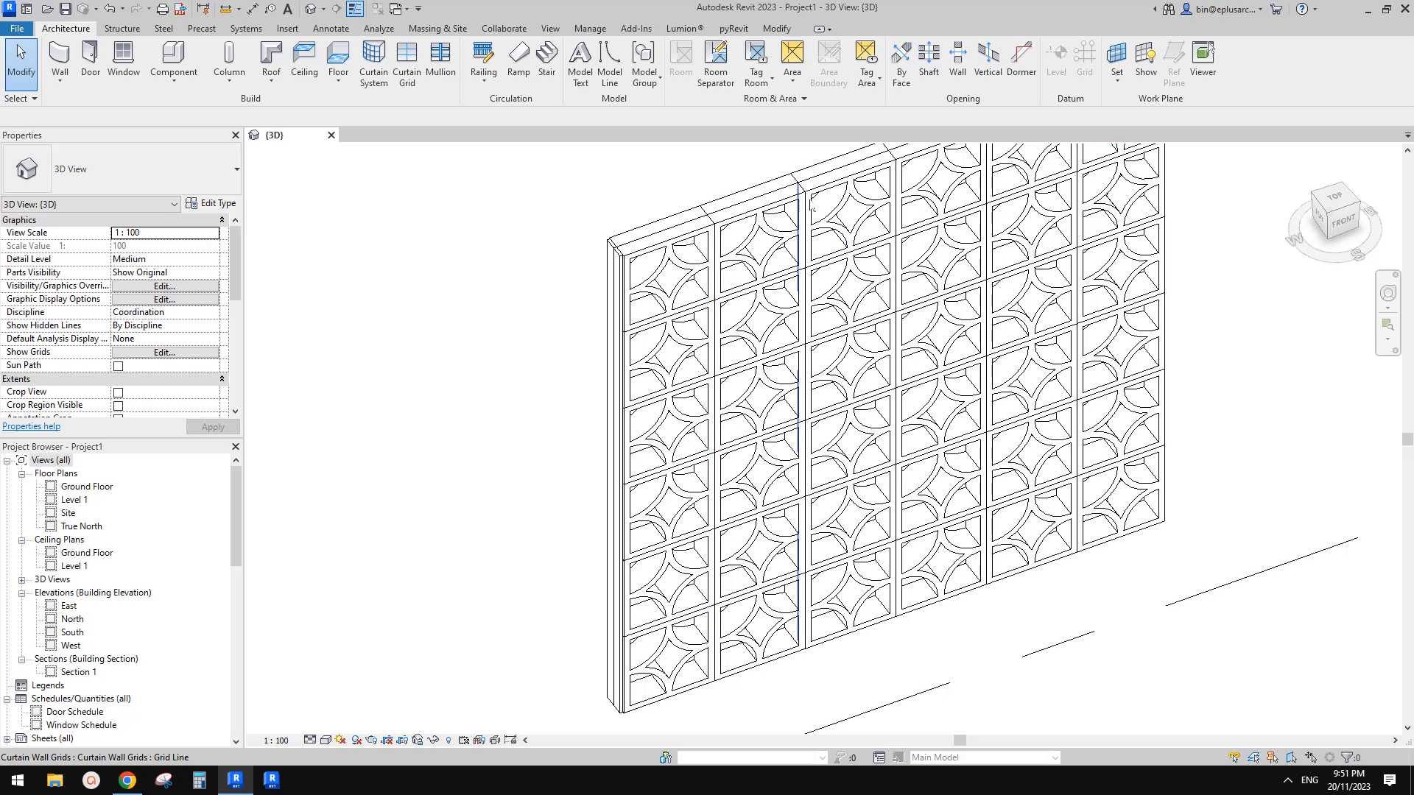
middle_drag(1014, 276, 1008, 284)
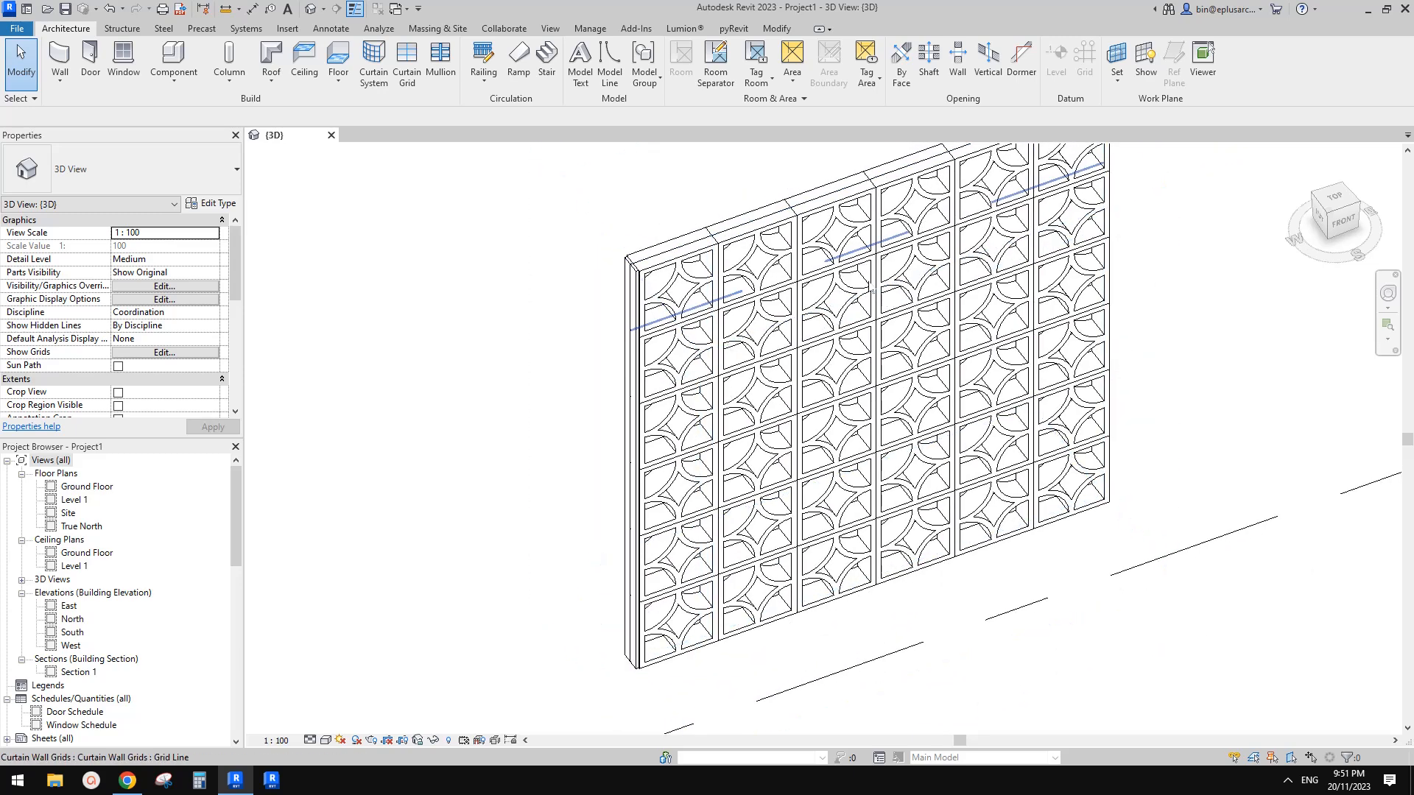
Set the Breeze Block Wall 4 curtain wall type's vertical interior mullions to Rectangular Mullion : NEW
click(676, 297)
shift+middle_drag(715, 314, 725, 317)
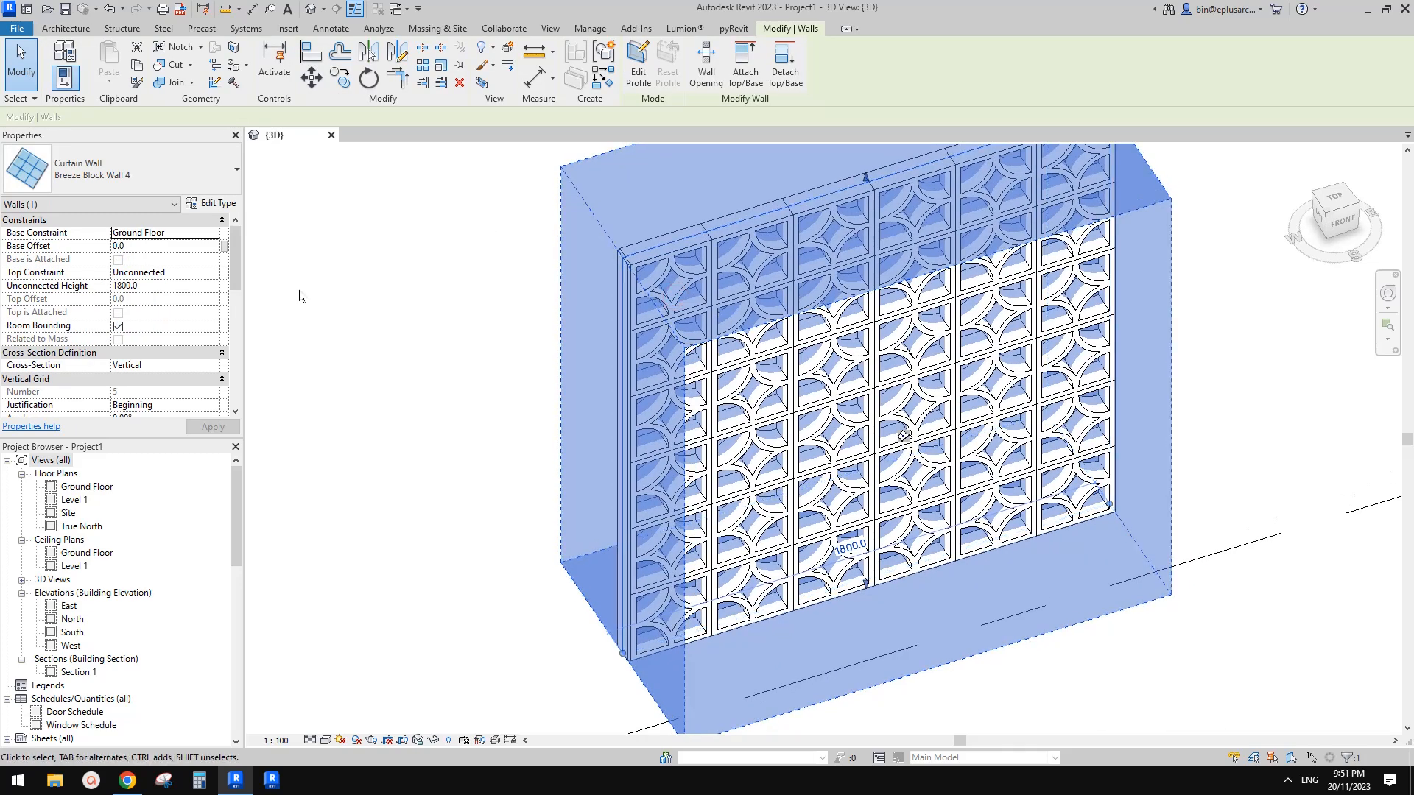
click(210, 209)
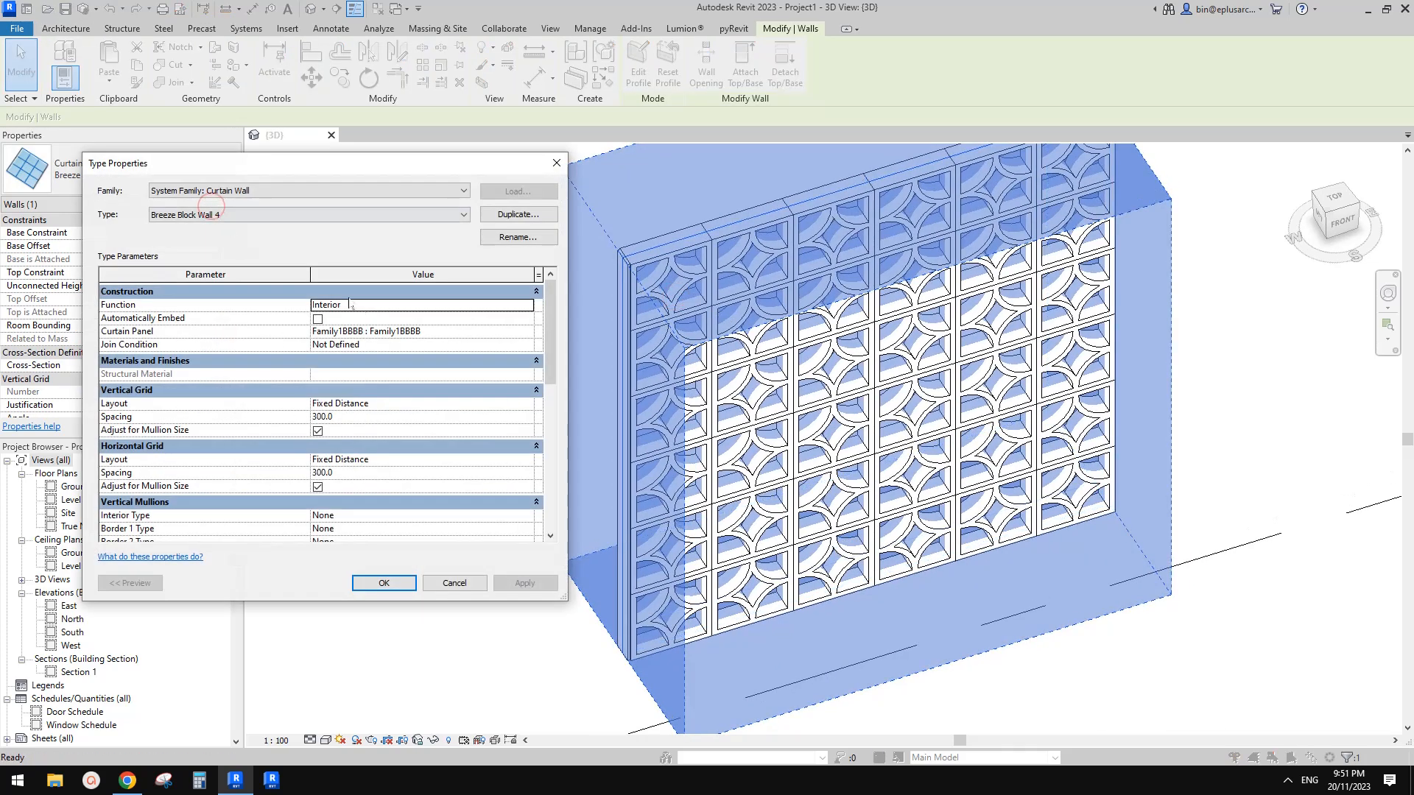
scroll(374, 408, down, 3)
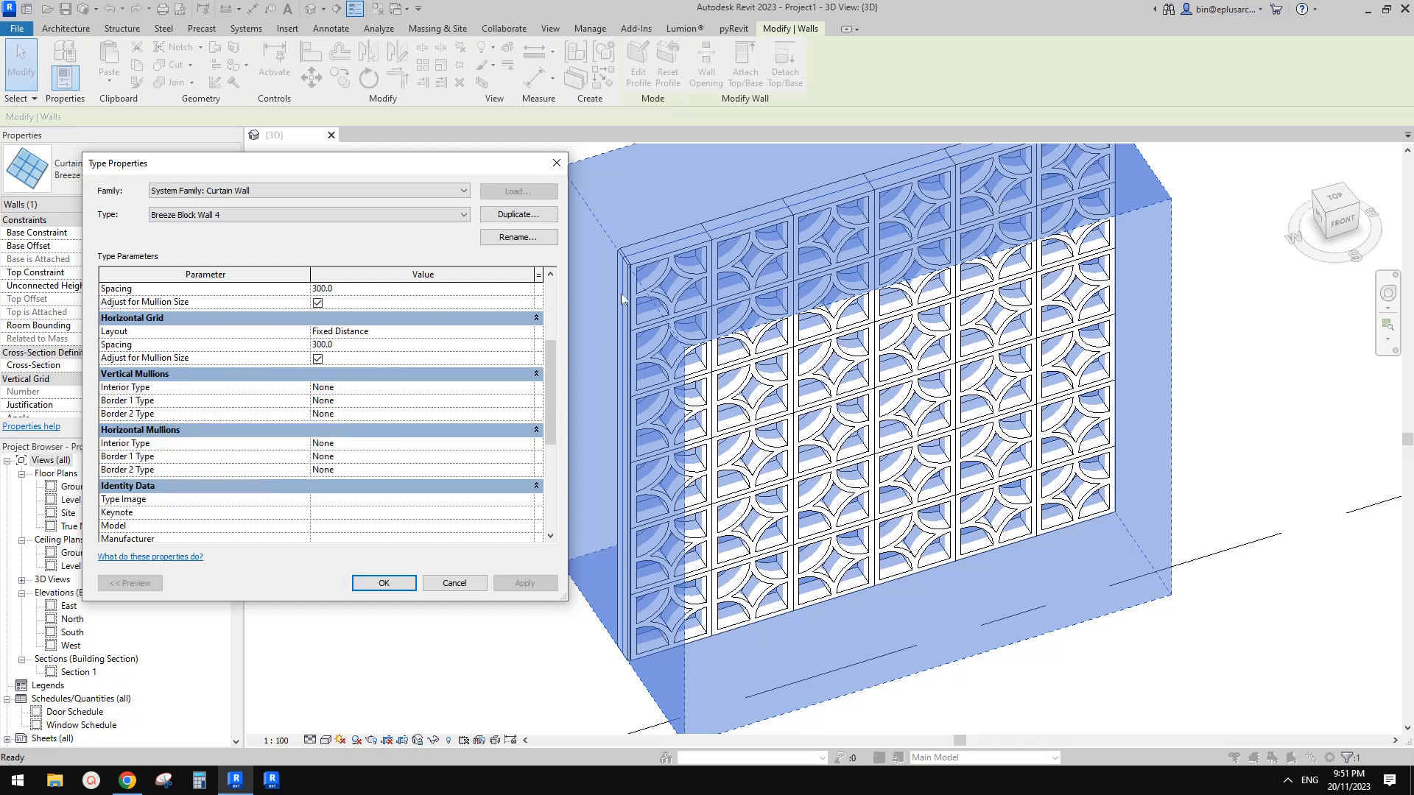
click(527, 388)
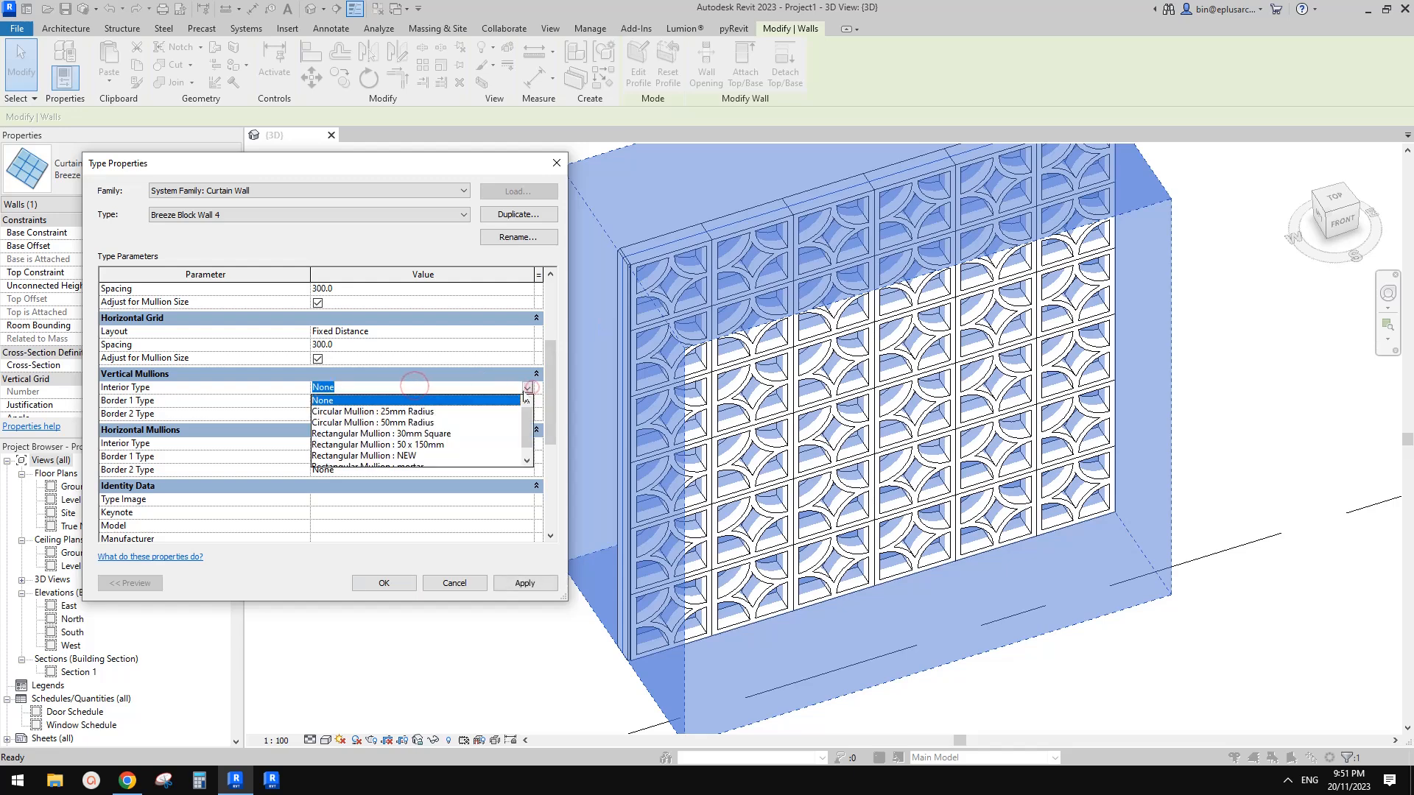
click(404, 448)
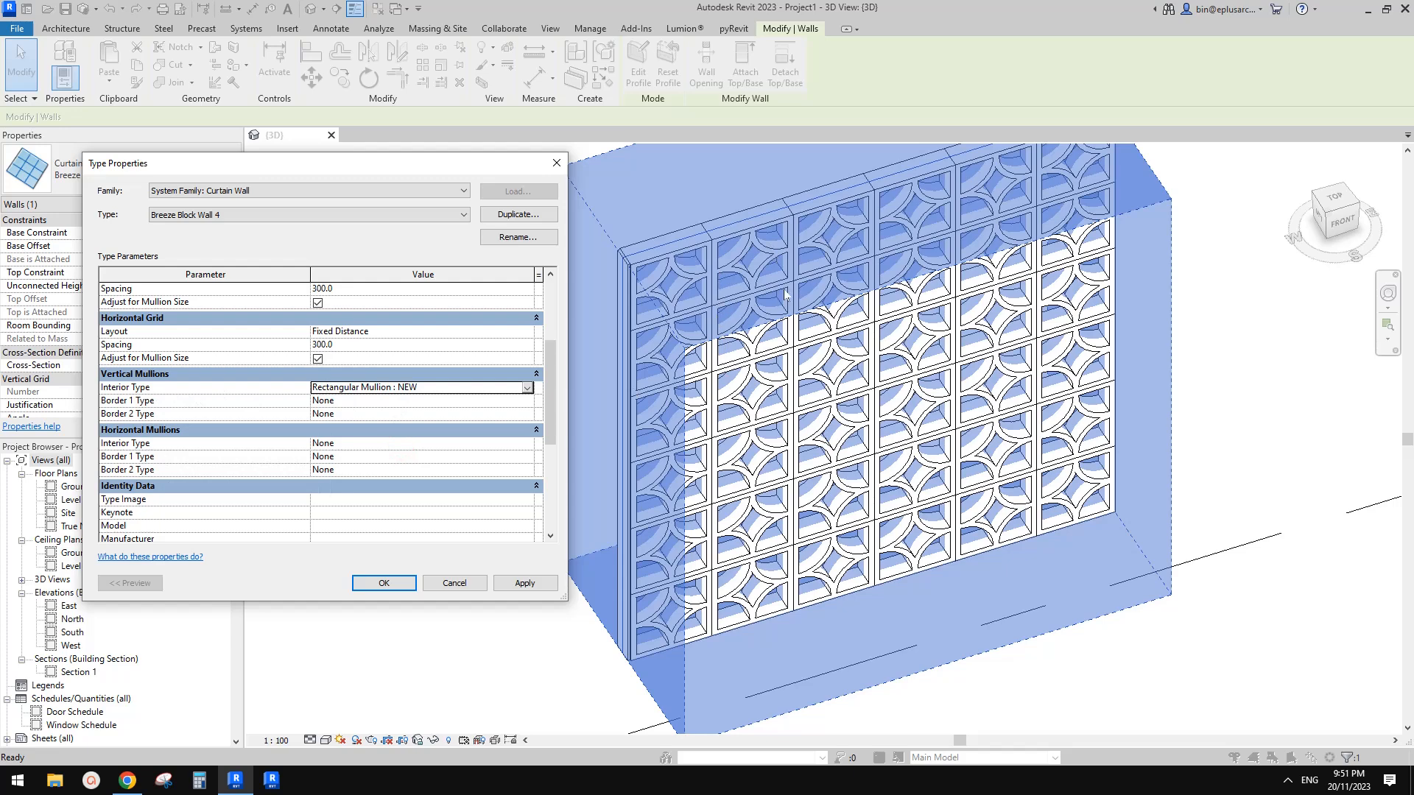
Copy the vertical interior mullion type, Rectangular Mullion : NEW, to the horizontal interior mullions
click(463, 388)
key(ctrl+c)
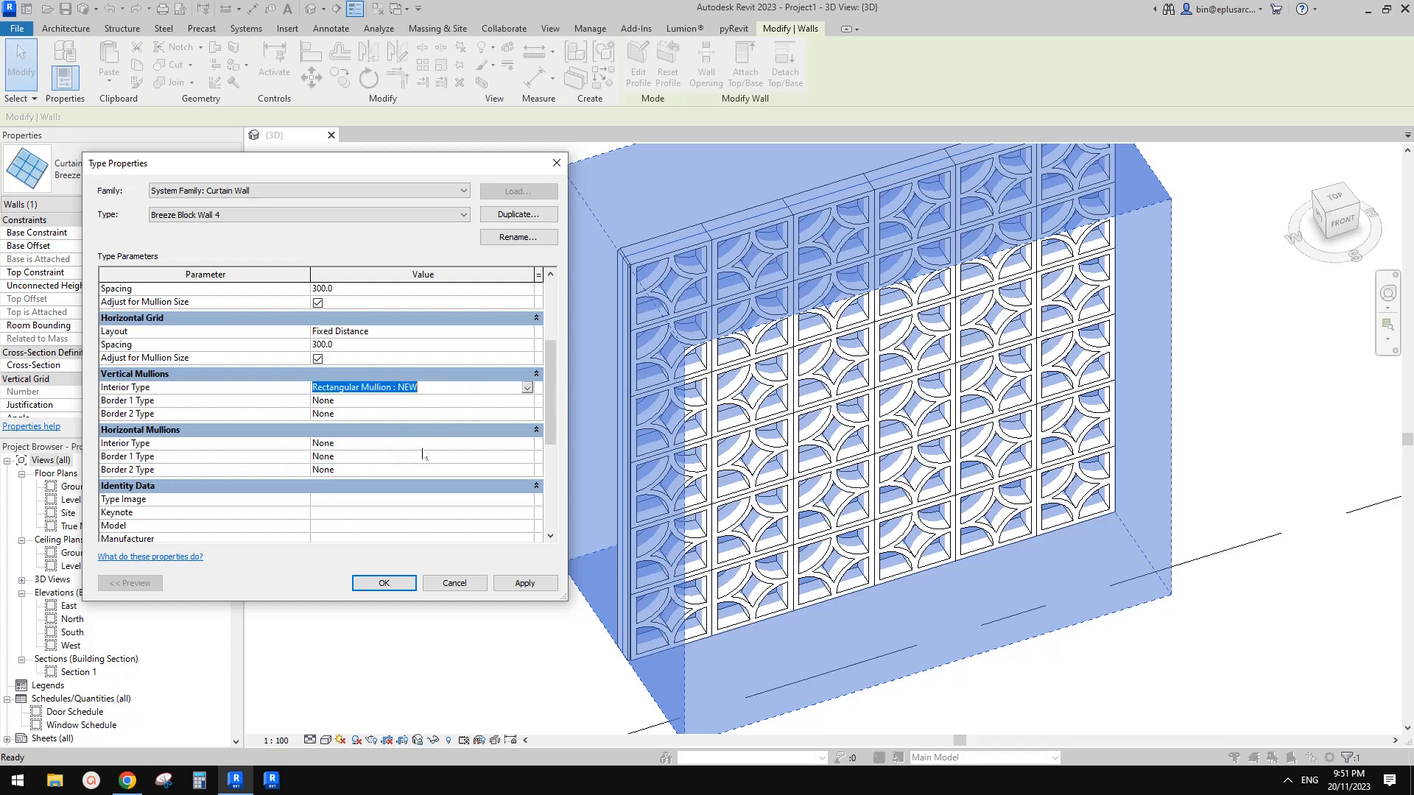
click(421, 446)
key(ctrl+v)
click(420, 445)
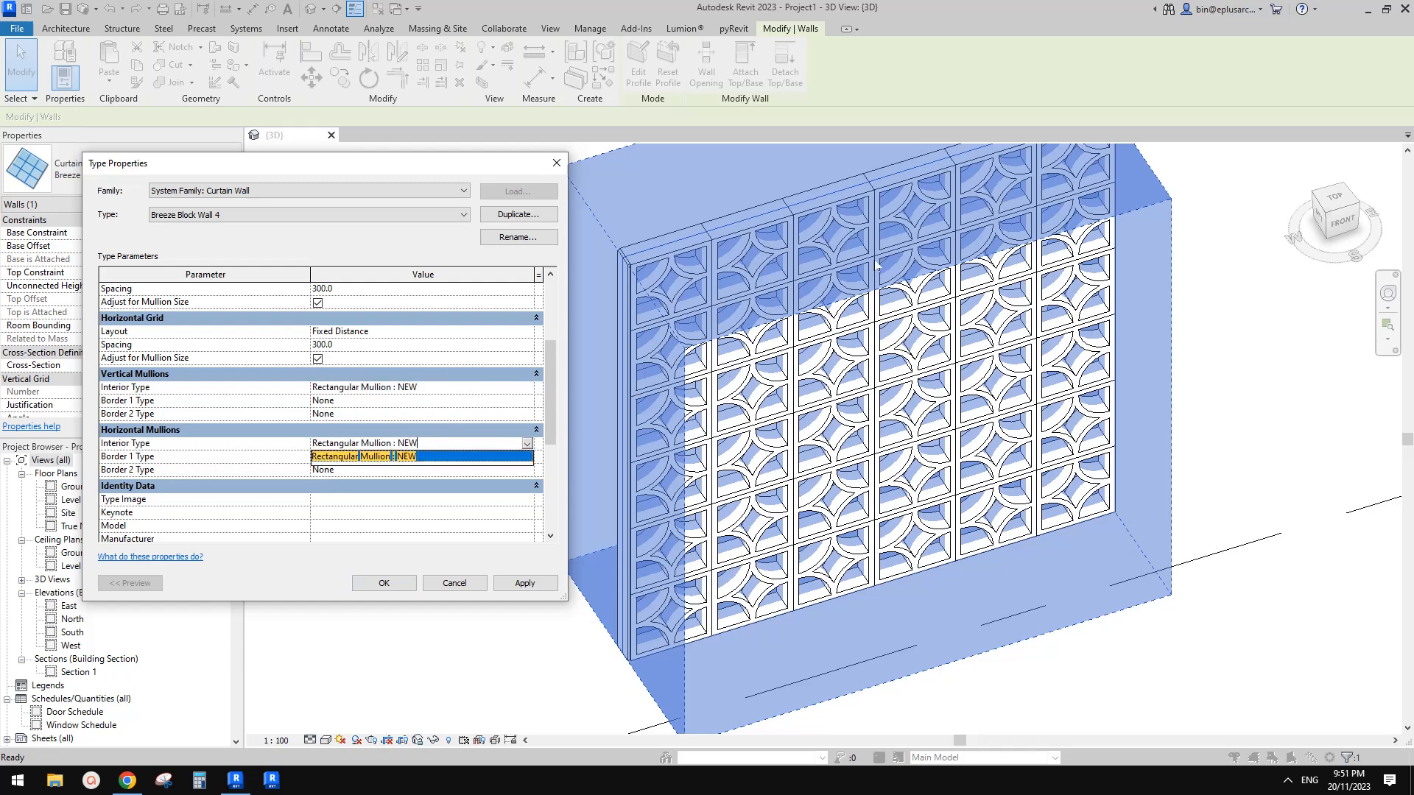
click(207, 458)
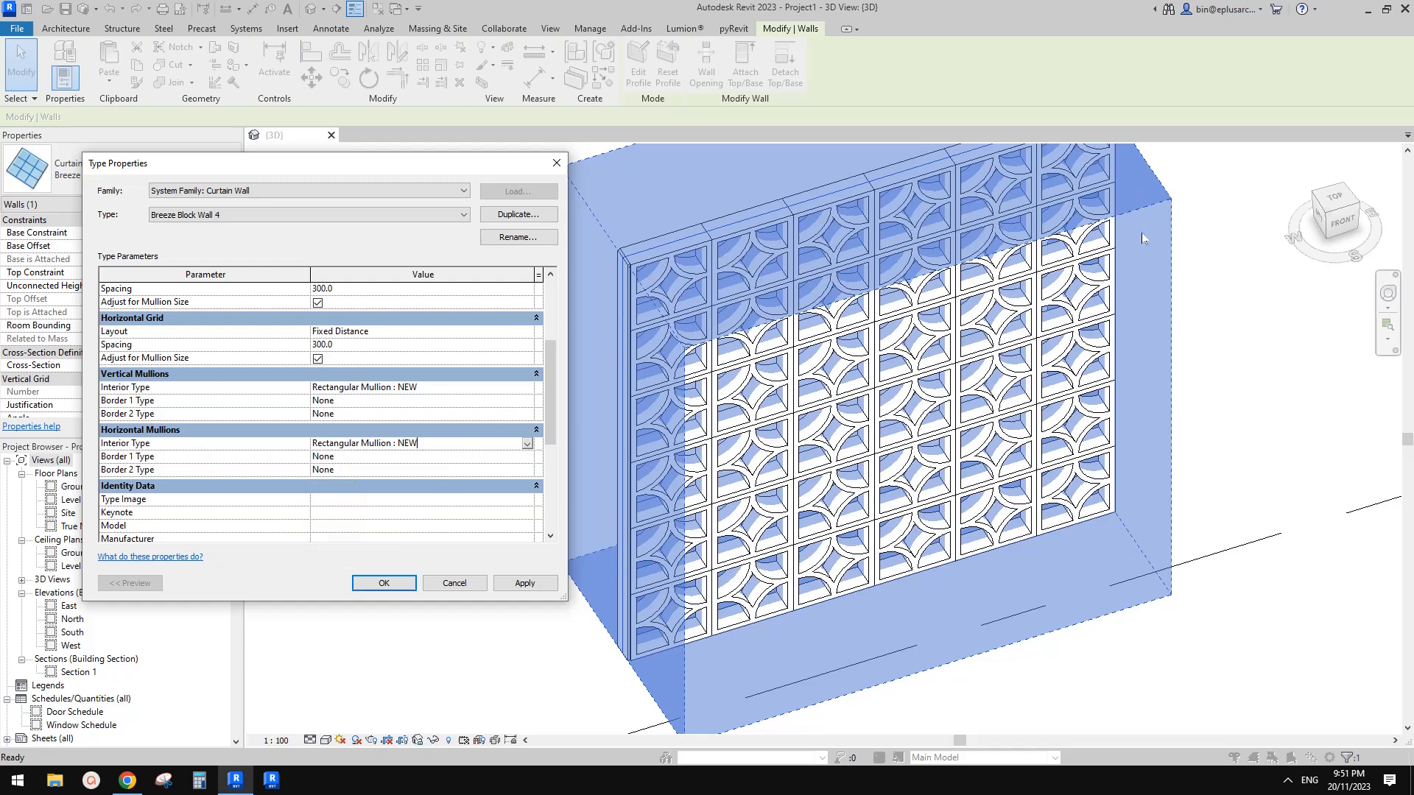
Set both vertical border mullions and the horizontal Border 1 mullion to Rectangular Mullion : NEW and accept the type properties
click(396, 404)
click(456, 404)
click(447, 418)
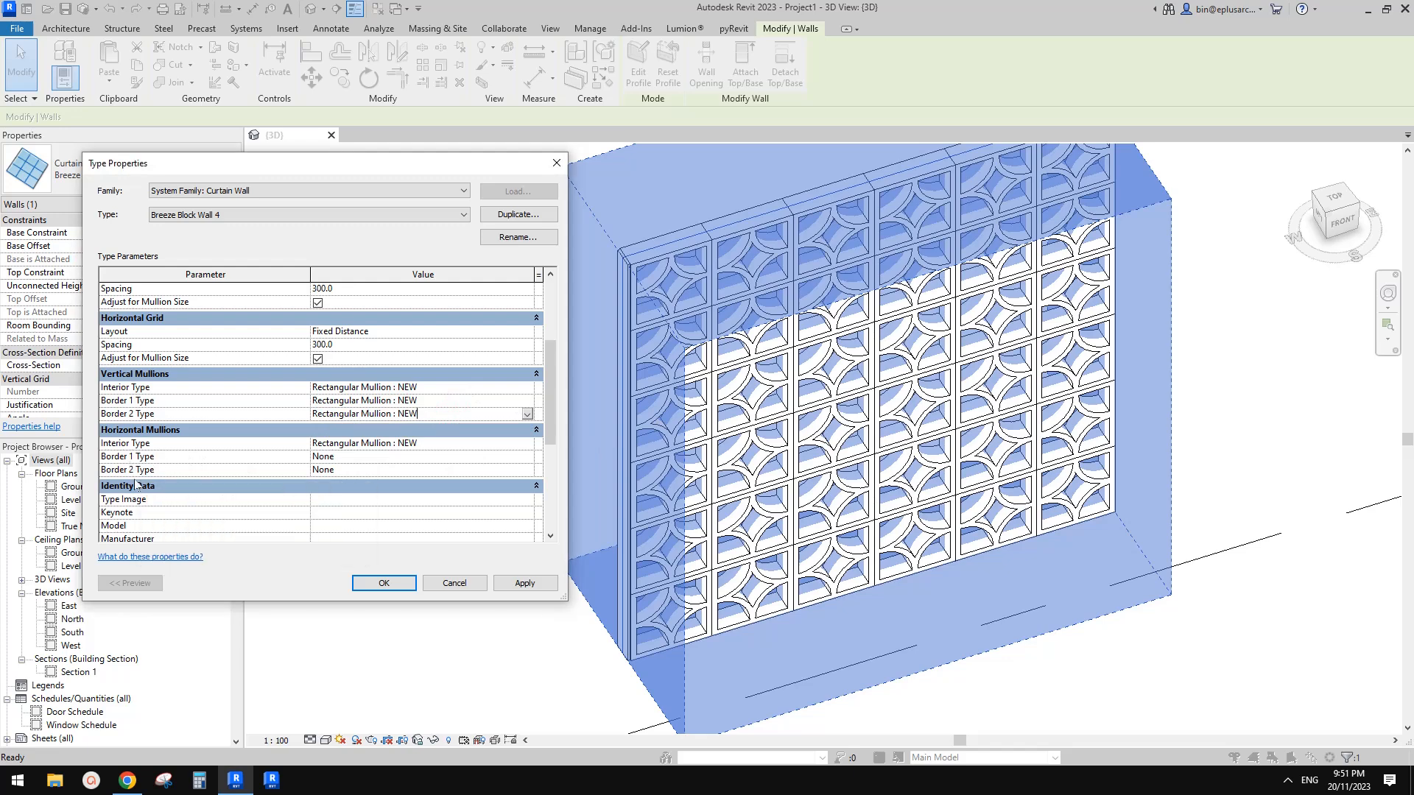
click(368, 457)
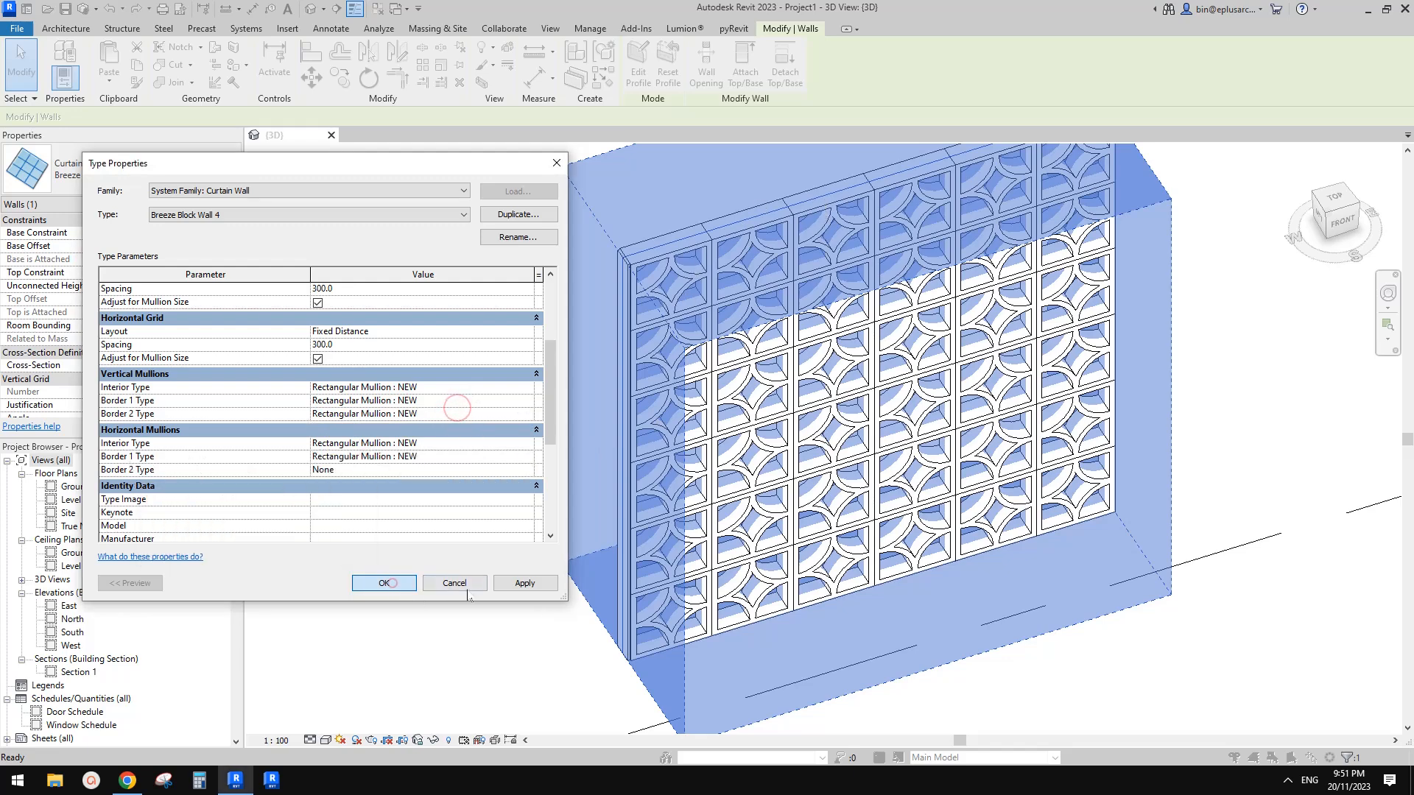
click(388, 582)
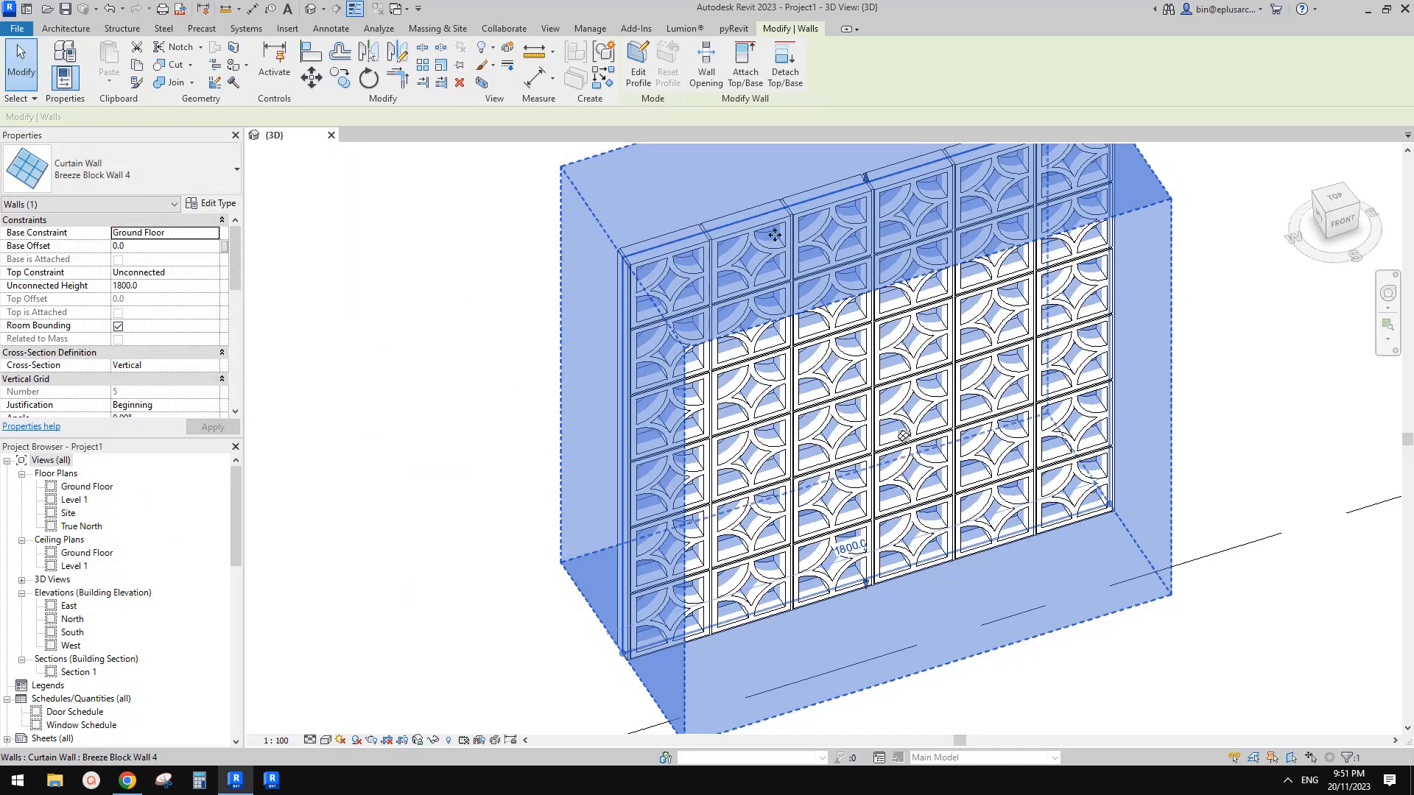
Examine the mullions between the breeze block panels and along the curtain wall's edges
scroll(1103, 518, up, 5)
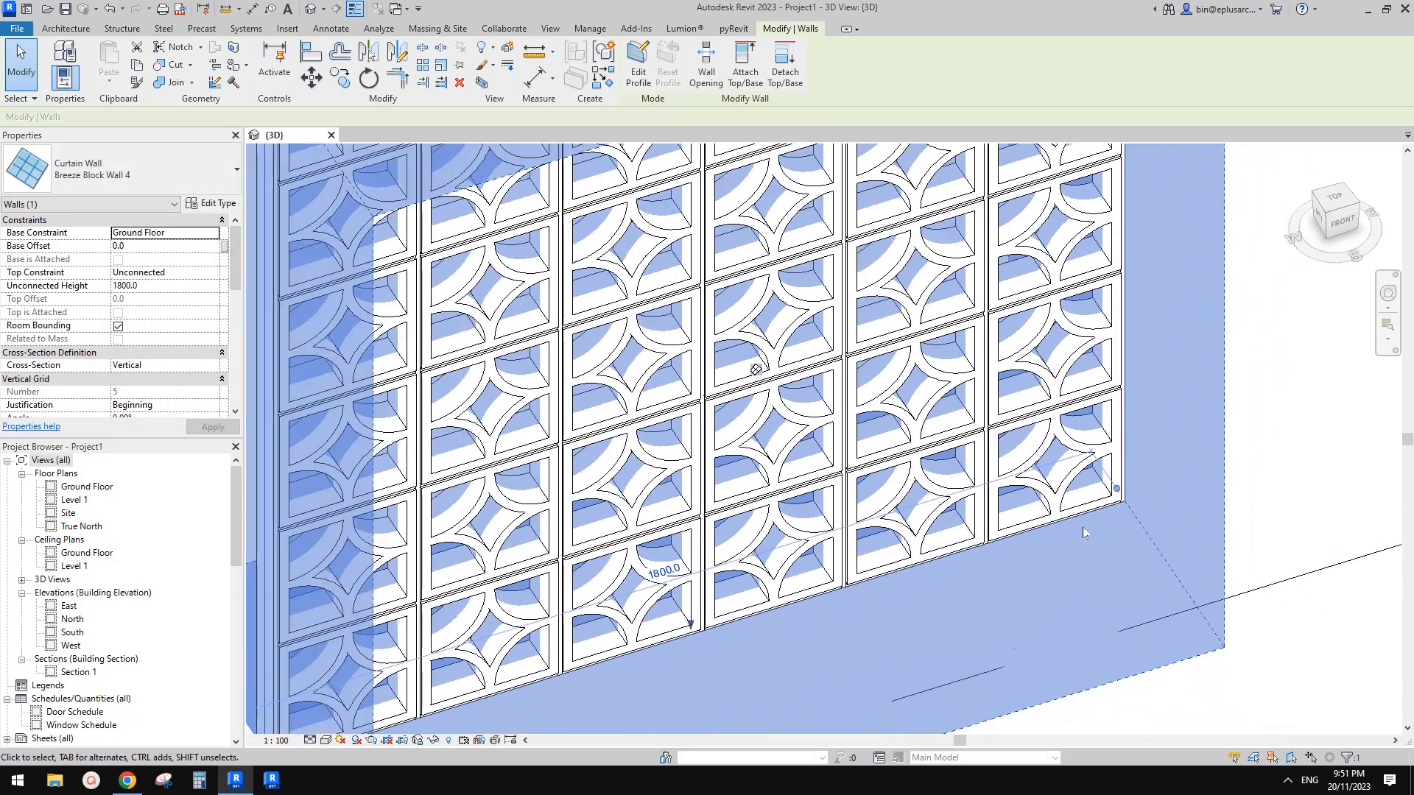
scroll(1083, 527, down, 5)
shift+middle_drag(909, 431, 827, 379)
key(Escape)
shift+middle_drag(927, 489, 1031, 508)
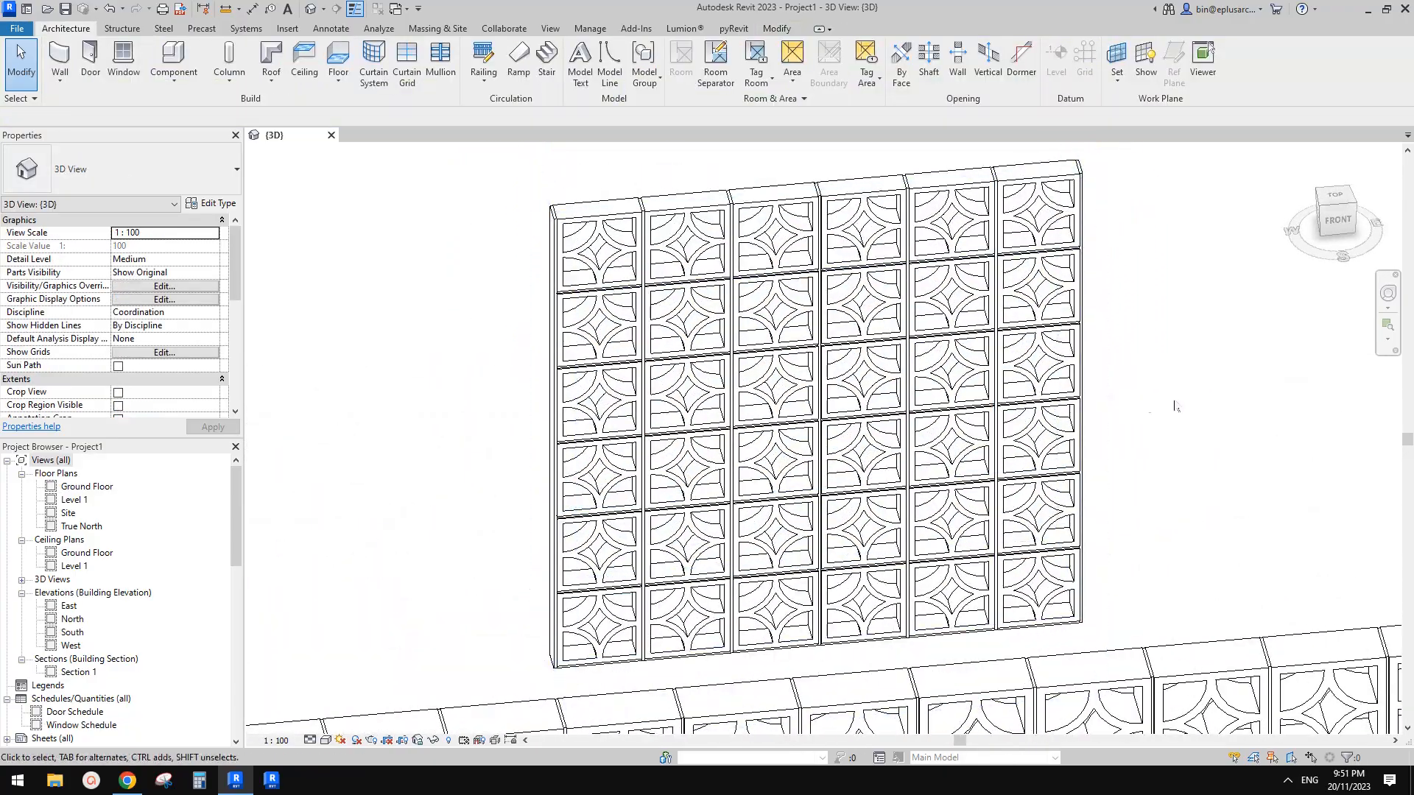
shift+middle_drag(1126, 475, 1208, 491)
click(869, 444)
key(Escape)
Create a similar Breeze Block Wall 4 curtain wall 1500 mm long beside the existing one and end wall placement
key(Tab)
click(868, 447)
shift+middle_drag(868, 447, 746, 469)
scroll(861, 451, down, 1)
key(c)
key(s)
click(921, 469)
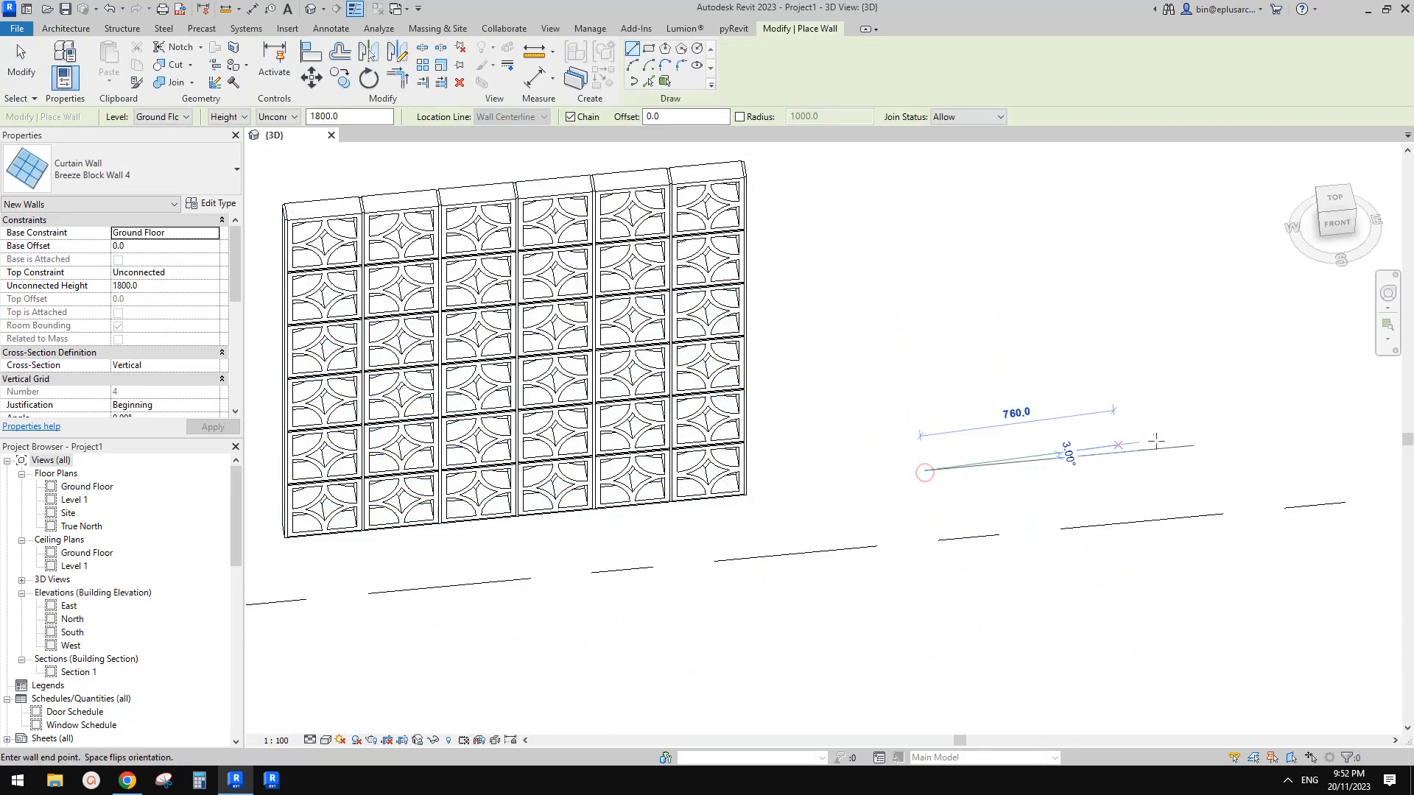
text(1500)
key(Return)
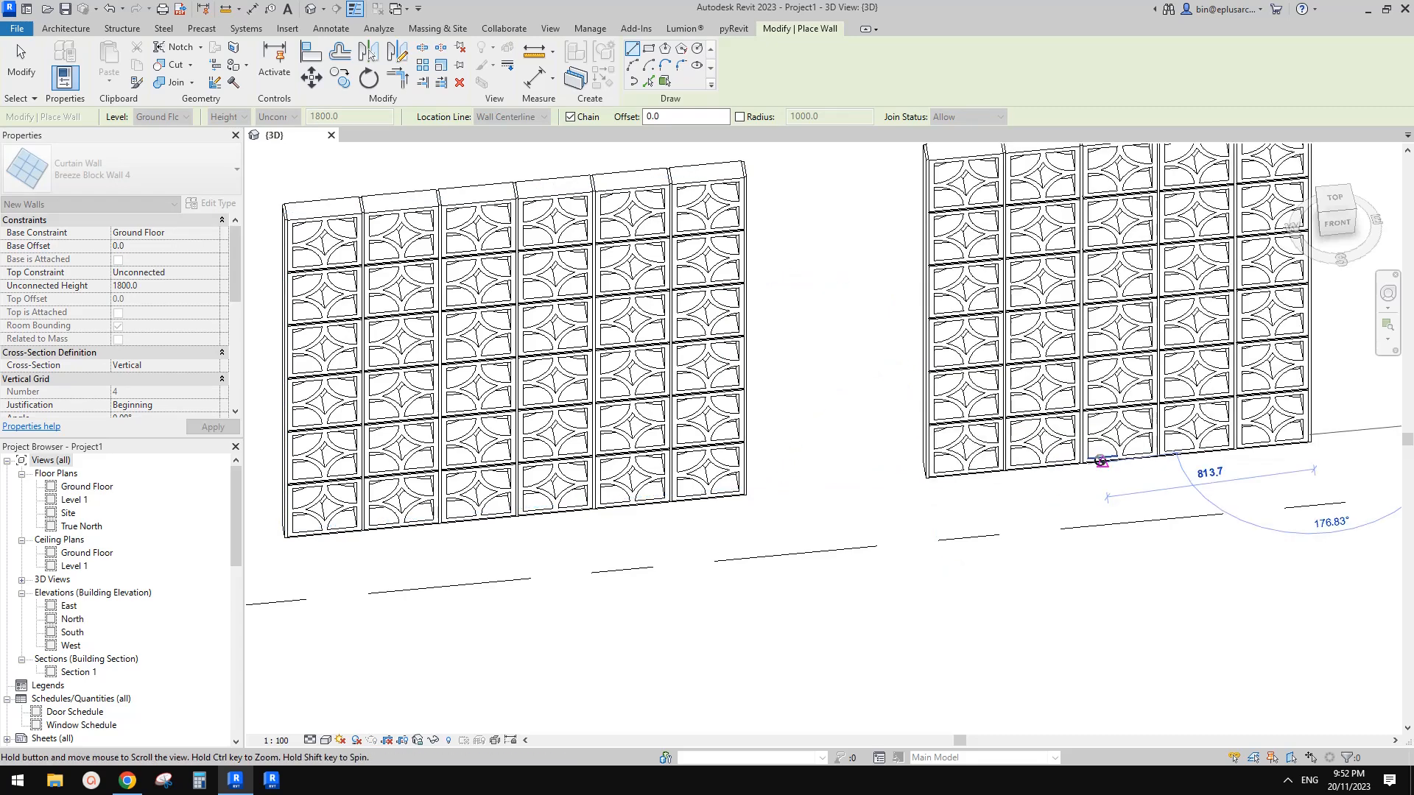
middle_drag(1125, 442, 969, 514)
key(Escape)
key(Escape)
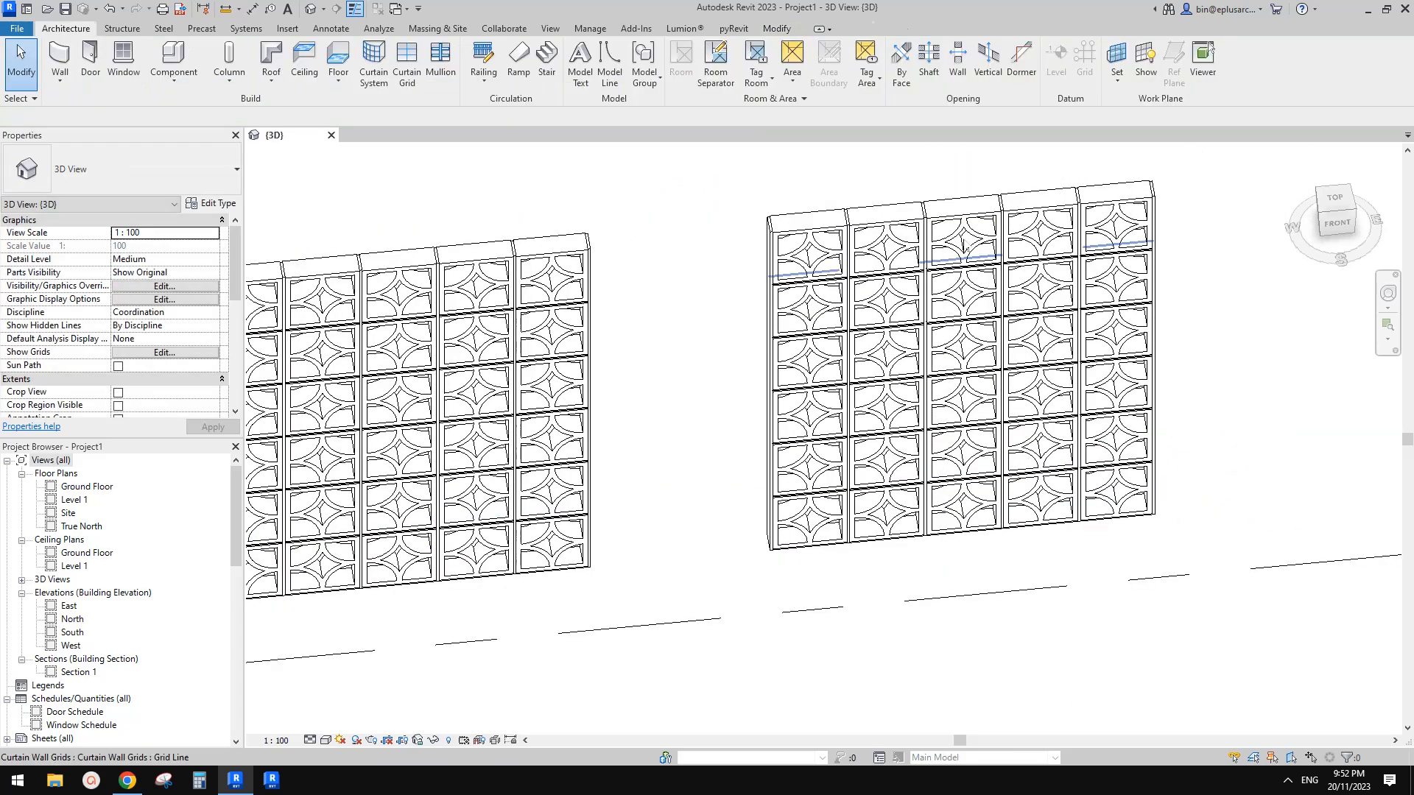
Inspect the panels and mullions of the 1500 mm long curtain wall
click(965, 245)
scroll(973, 252, up, 2)
shift+middle_drag(975, 252, 1027, 234)
key(Escape)
shift+middle_drag(723, 254, 960, 370)
click(1054, 193)
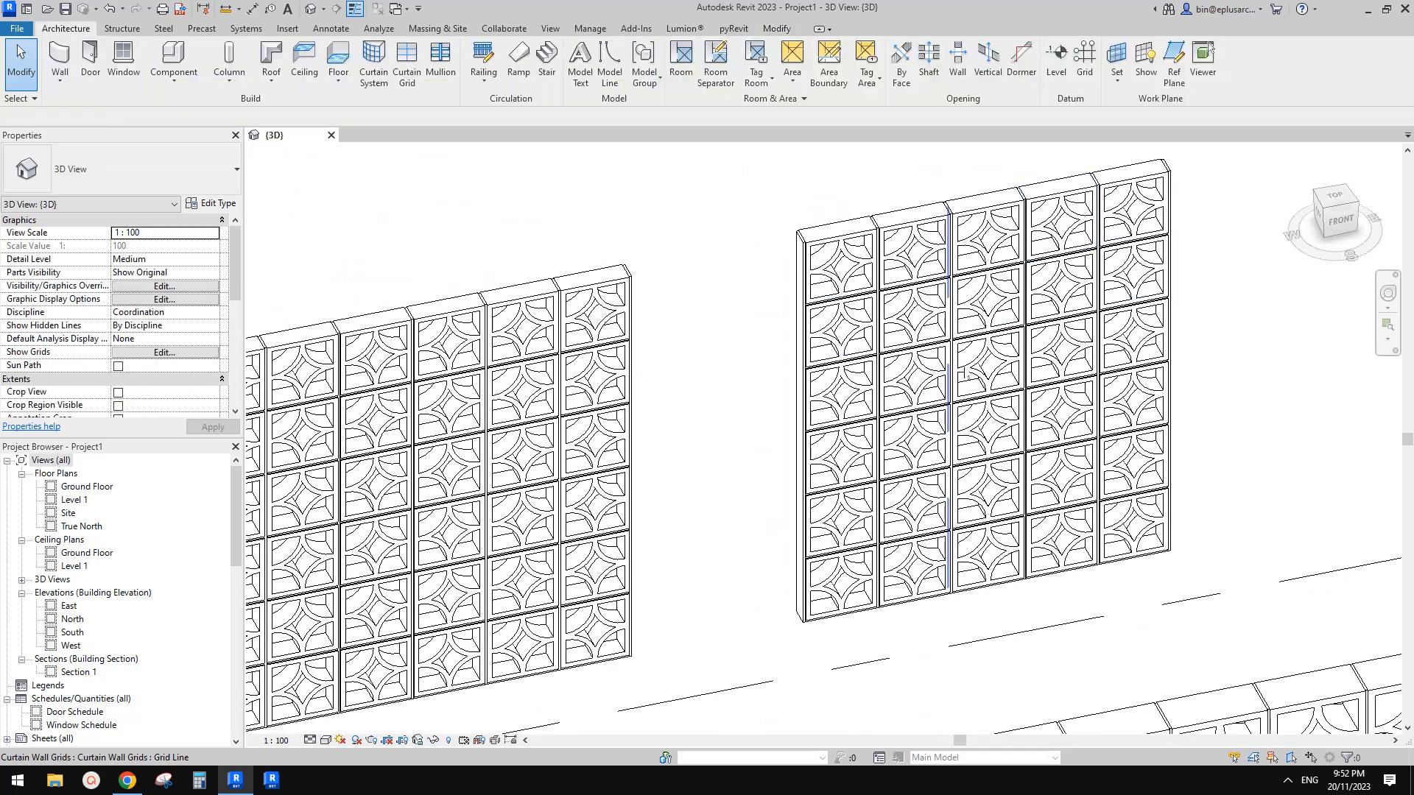
click(988, 364)
click(1257, 401)
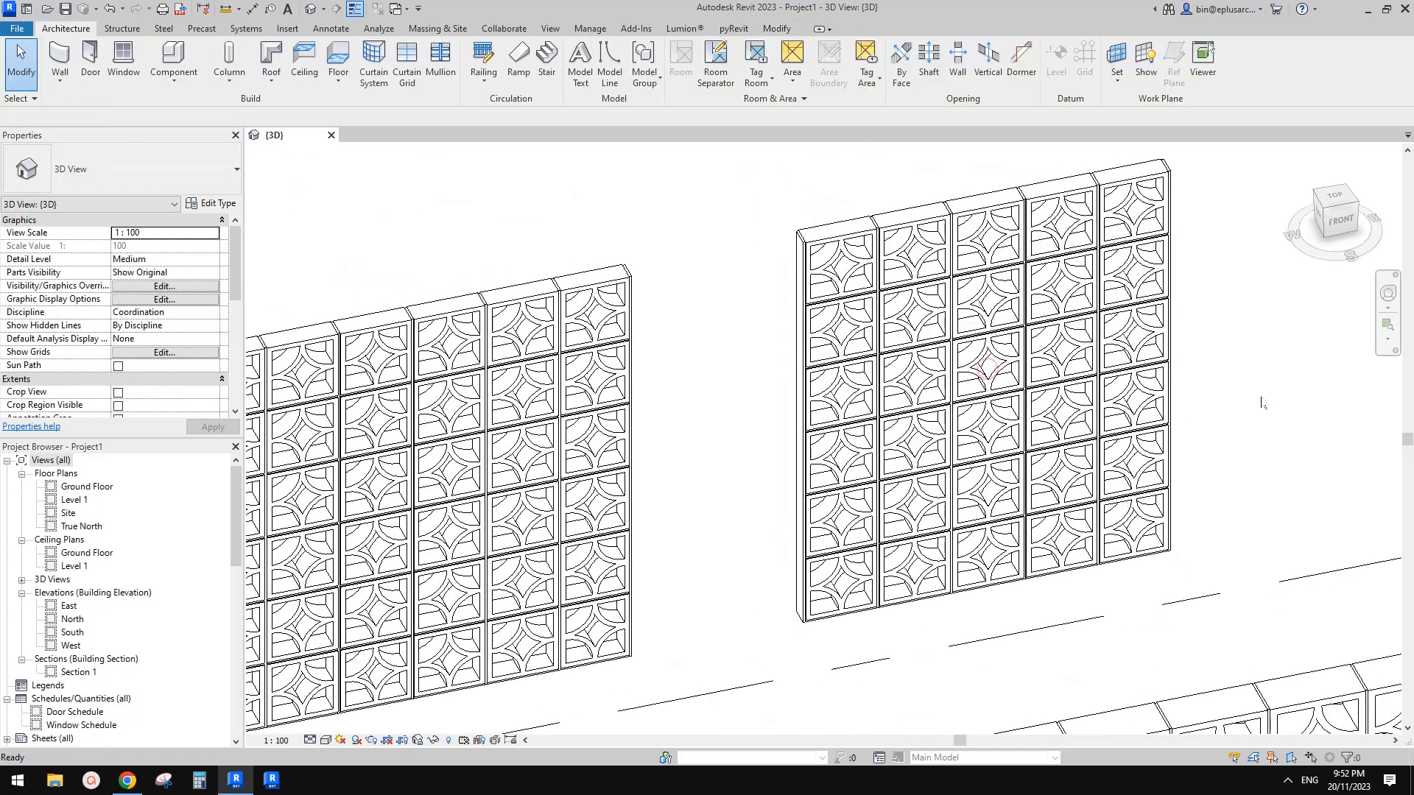
Try vertical and horizontal grid spacings of 500 mm on the Breeze Block Wall 4 type, replacing missing panels with system panels
key(Tab)
click(1024, 372)
middle_drag(1024, 372, 985, 375)
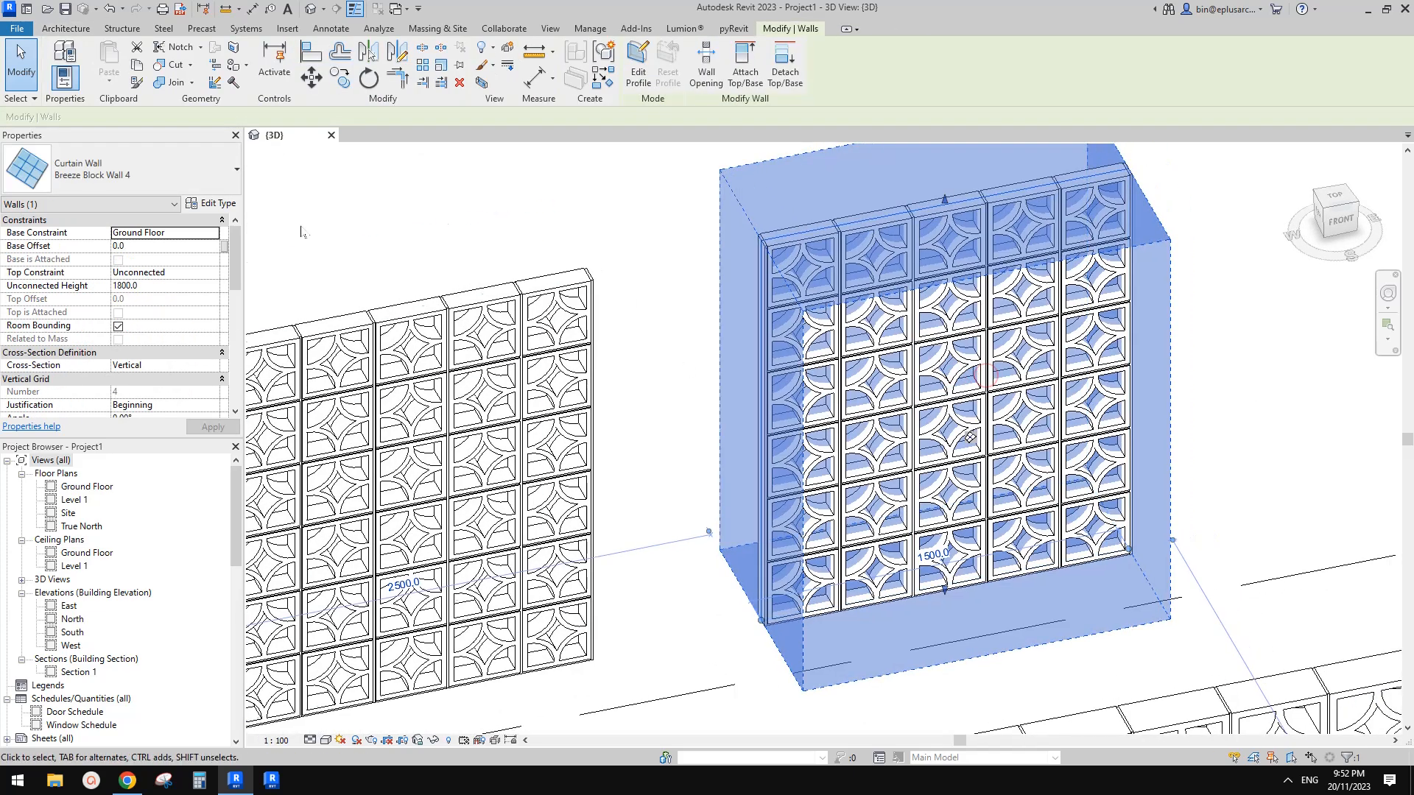
click(212, 203)
click(366, 417)
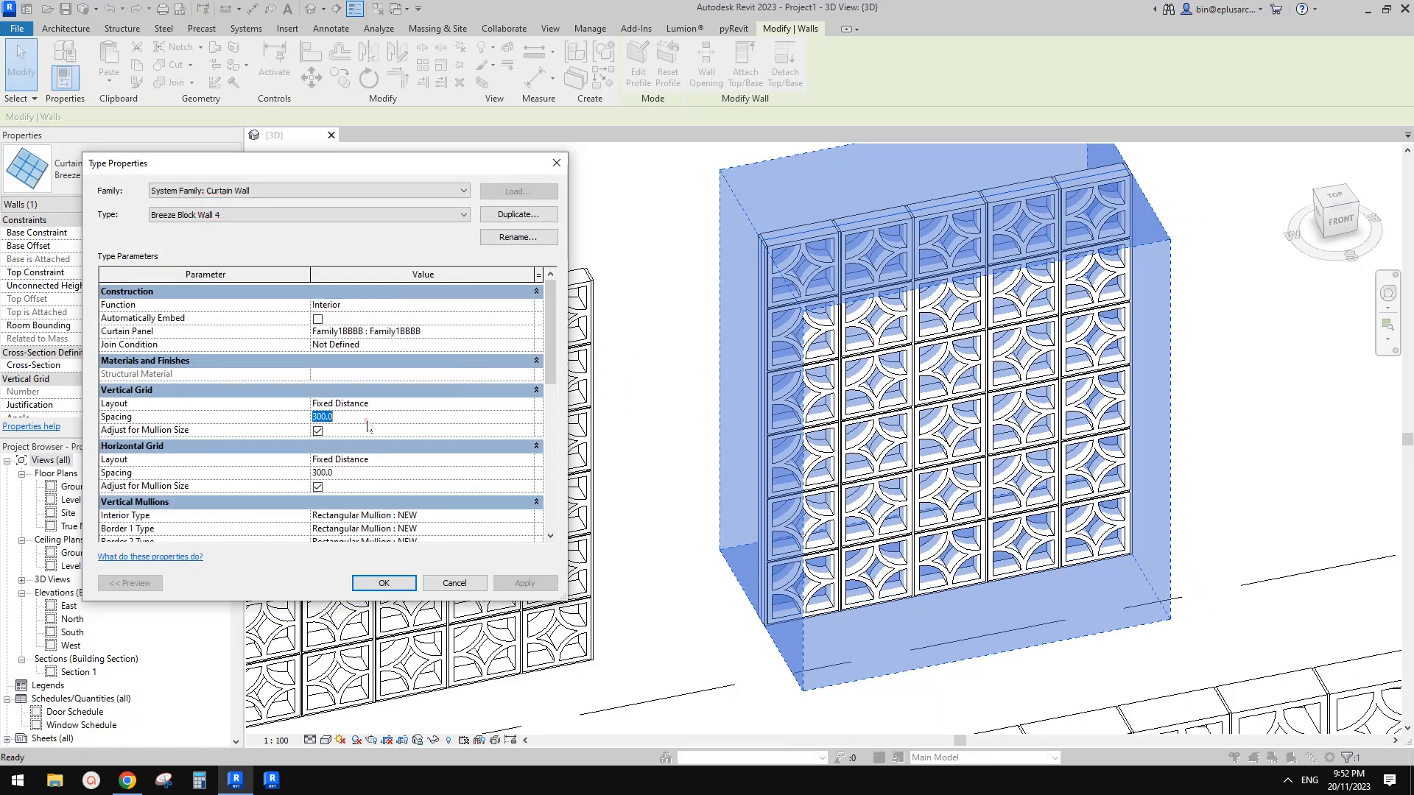
text(400)
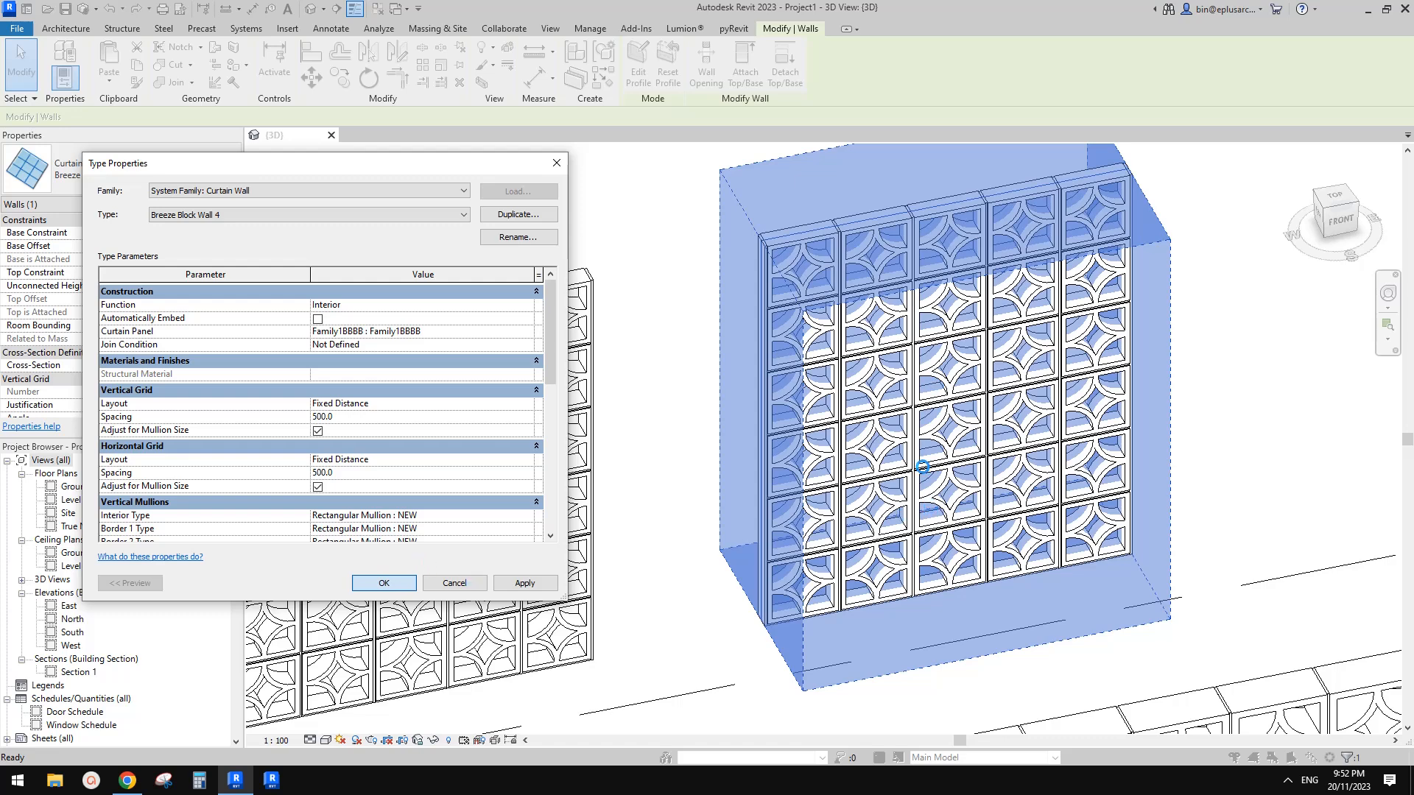
click(274, 436)
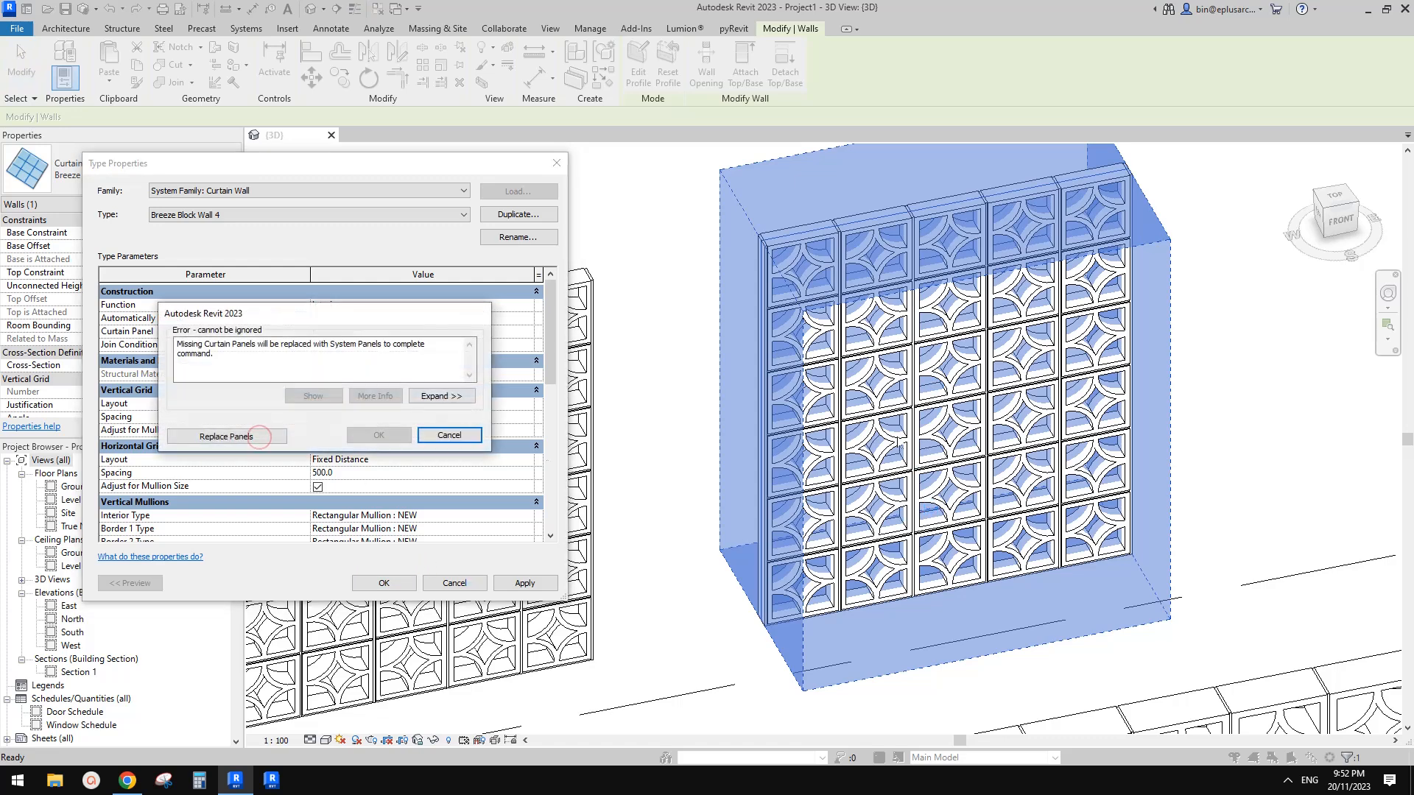
click(249, 433)
scroll(1071, 472, down, 3)
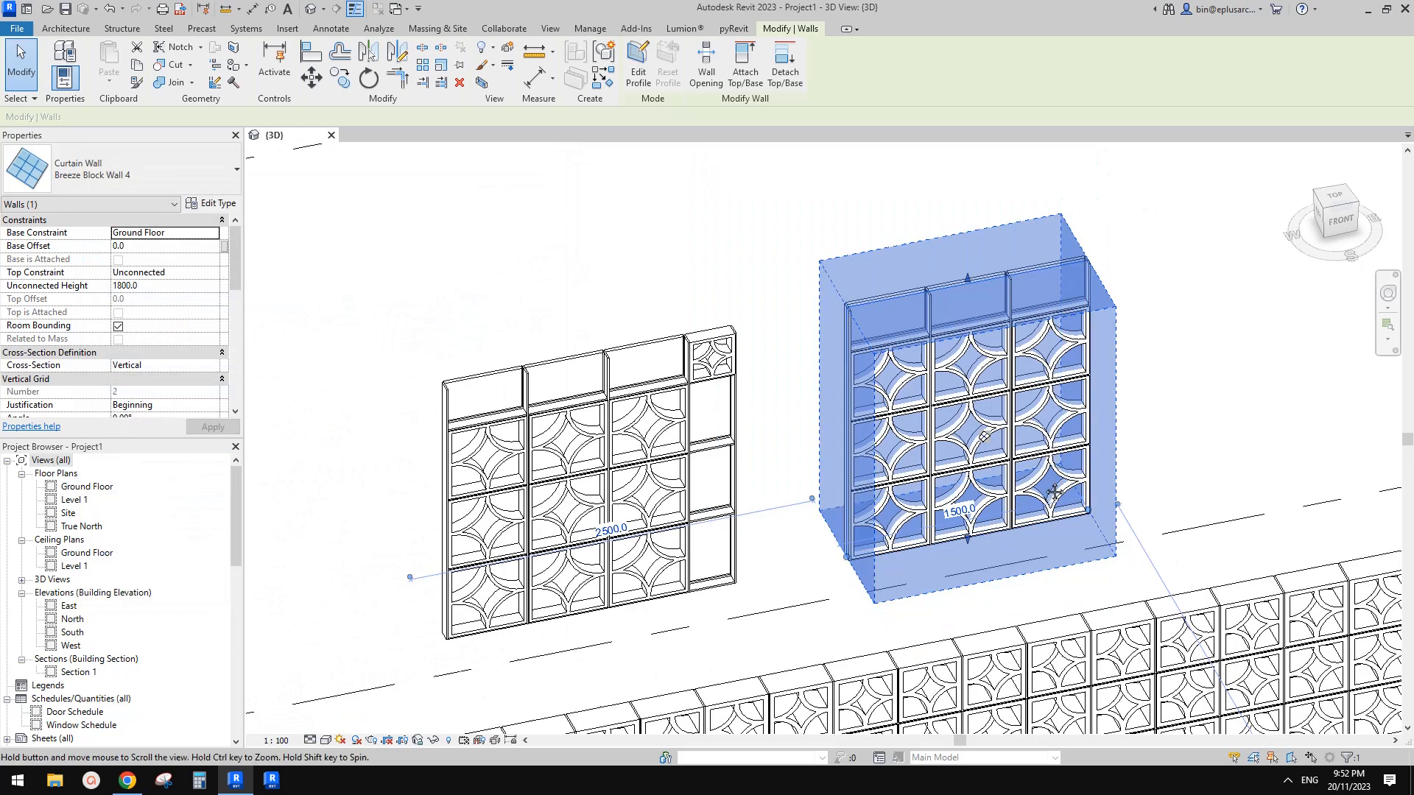
mouse_move(1005, 440)
middle_down()
mouse_move(1010, 407)
mouse_move(986, 427)
middle_up()
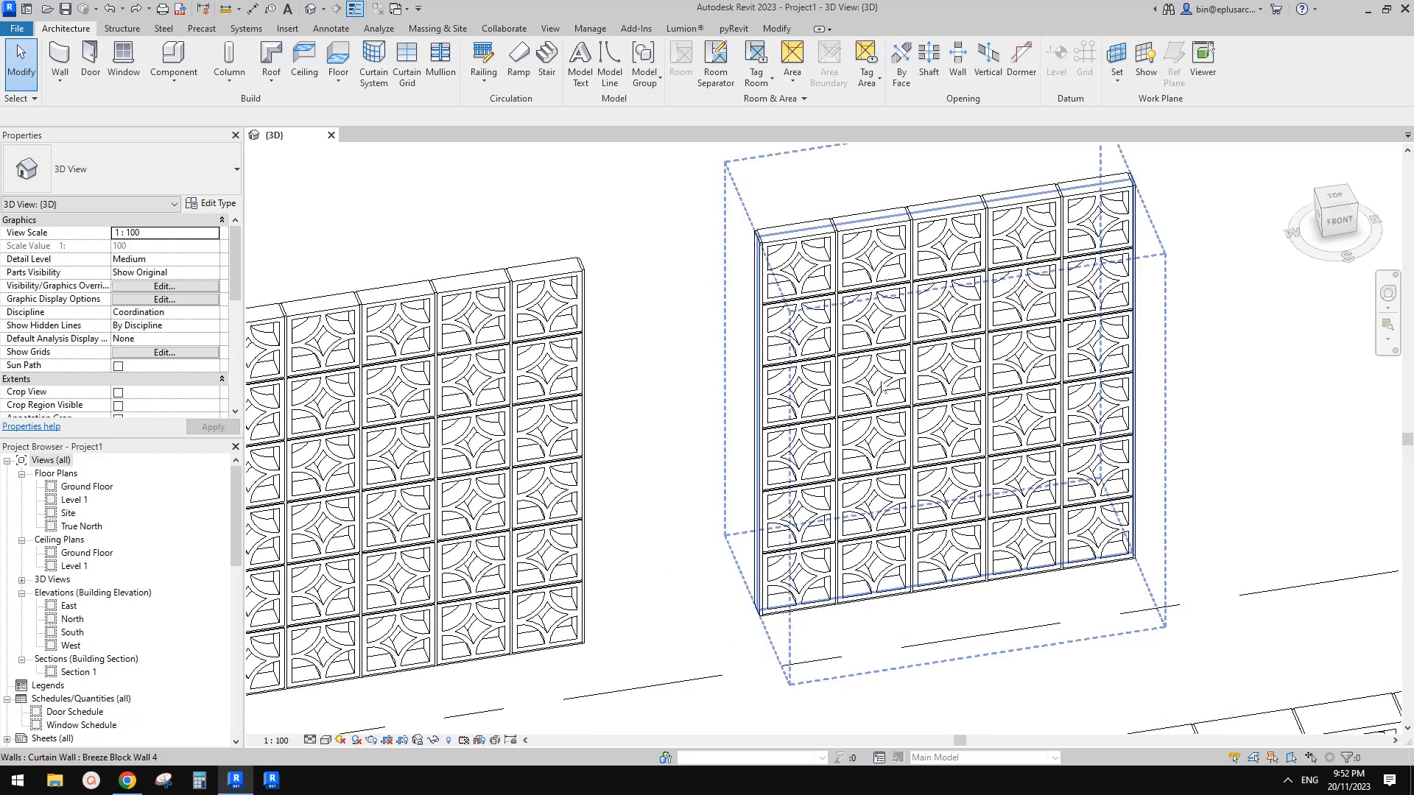
Duplicate the 1500 mm long curtain wall's type as Breeze Block Wall 5
click(882, 386)
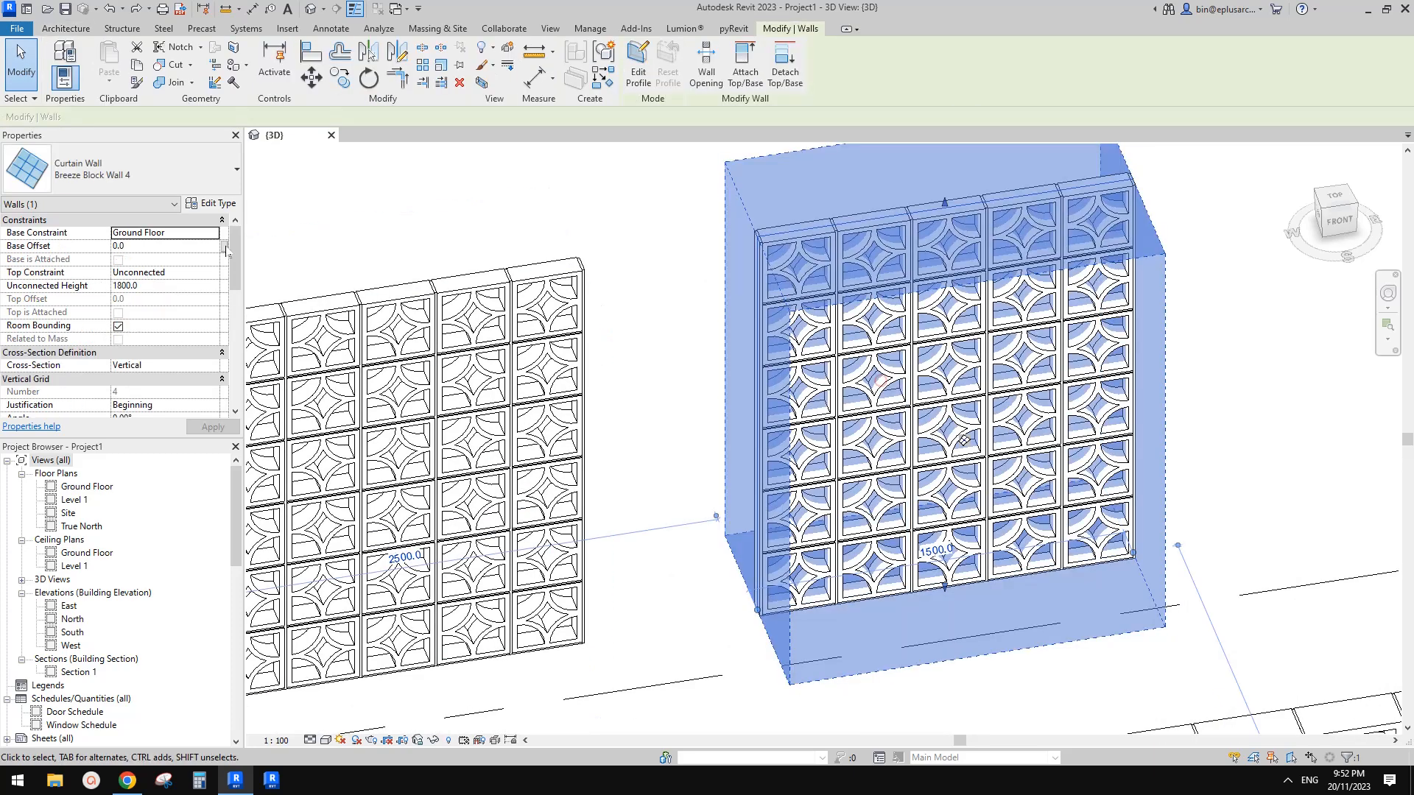
click(211, 203)
click(534, 218)
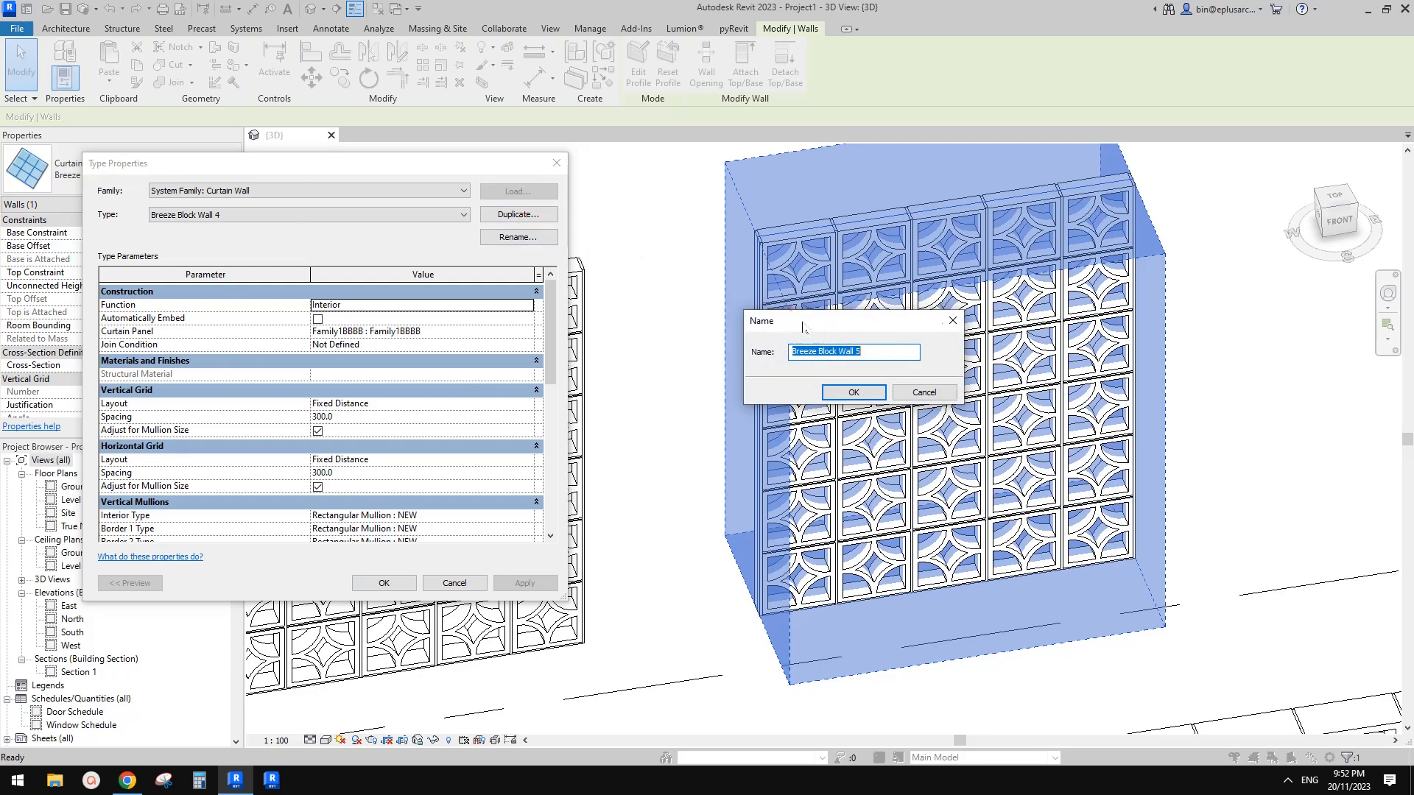
key(Return)
Set Breeze Block Wall 5's vertical and horizontal grid spacings to 500 mm and replace the missing panels with system panels
click(363, 418)
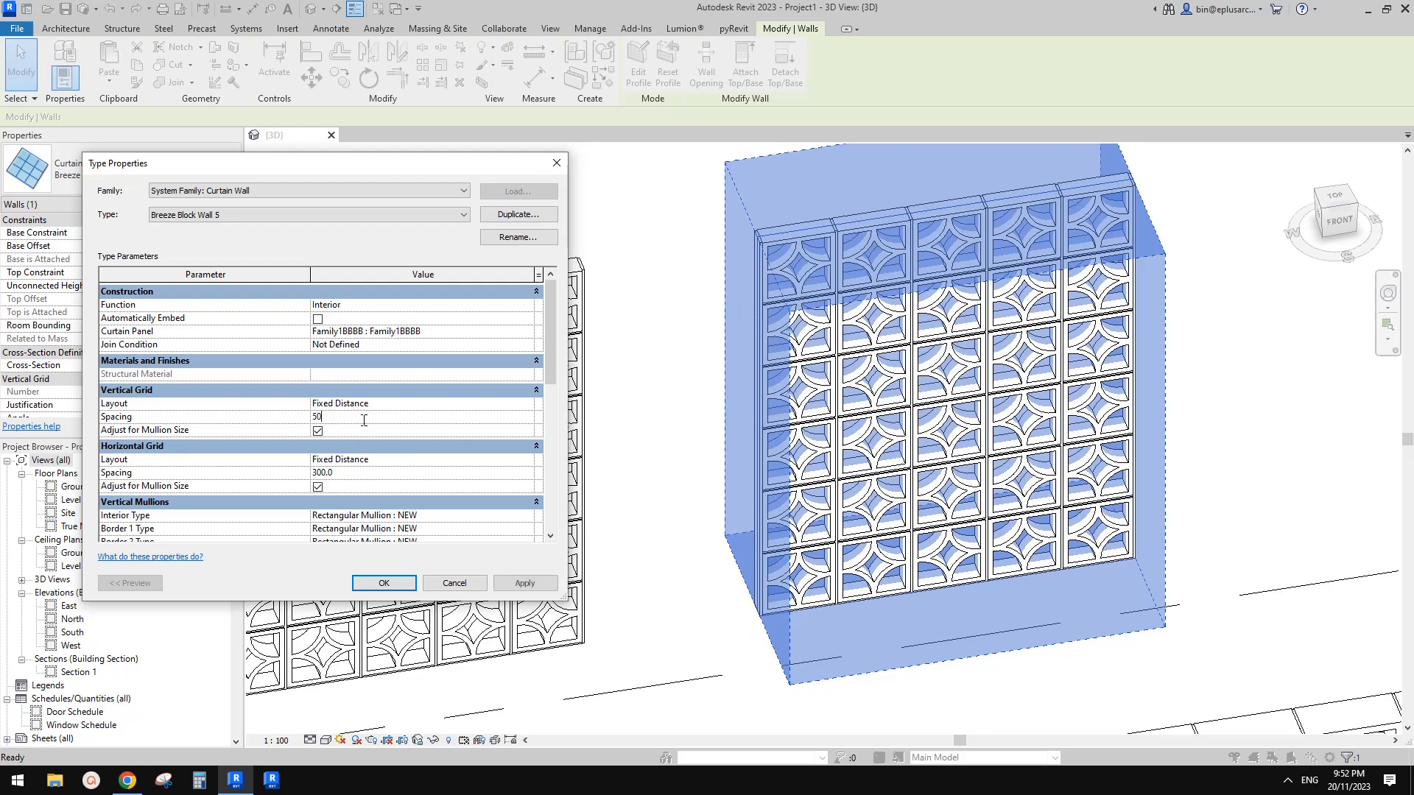
click(394, 475)
click(391, 583)
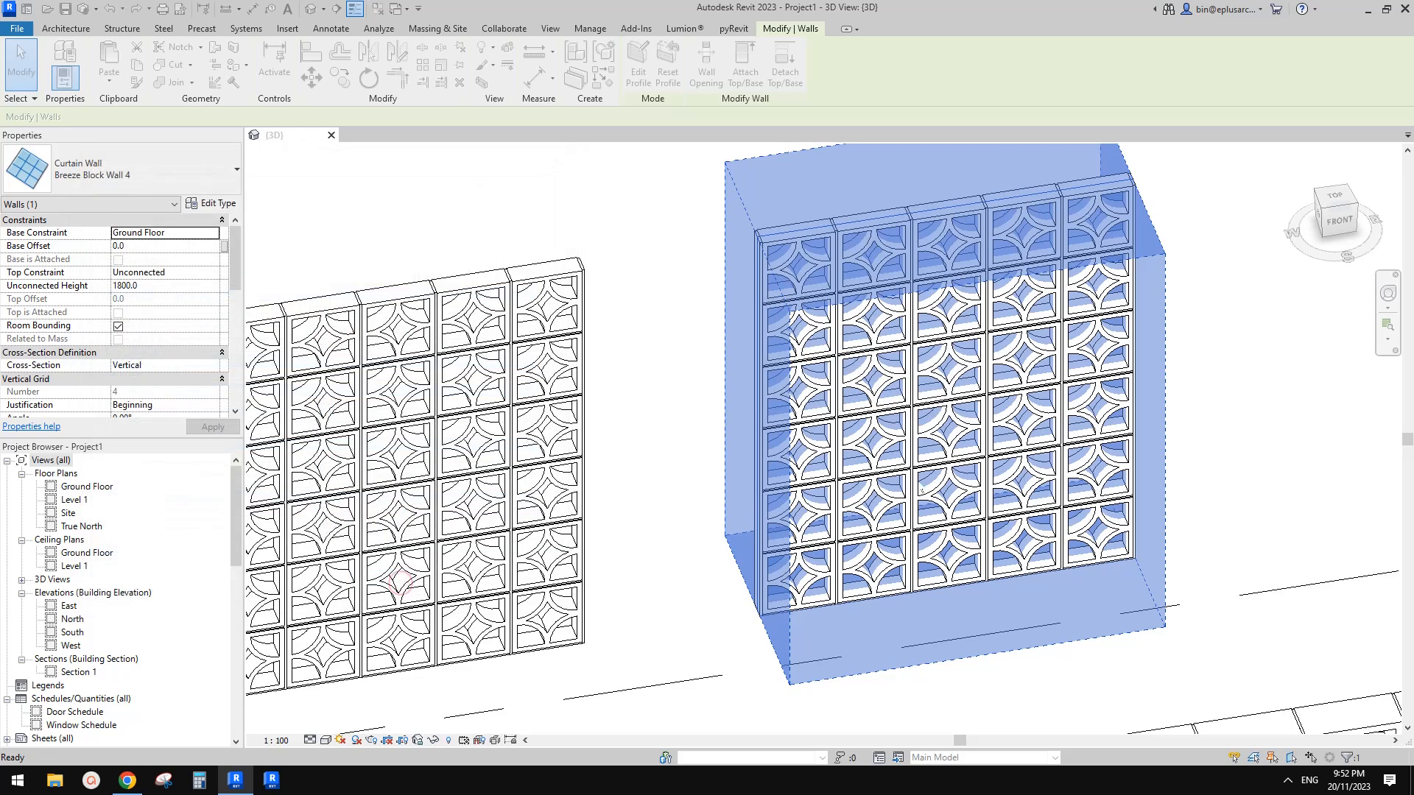
click(631, 441)
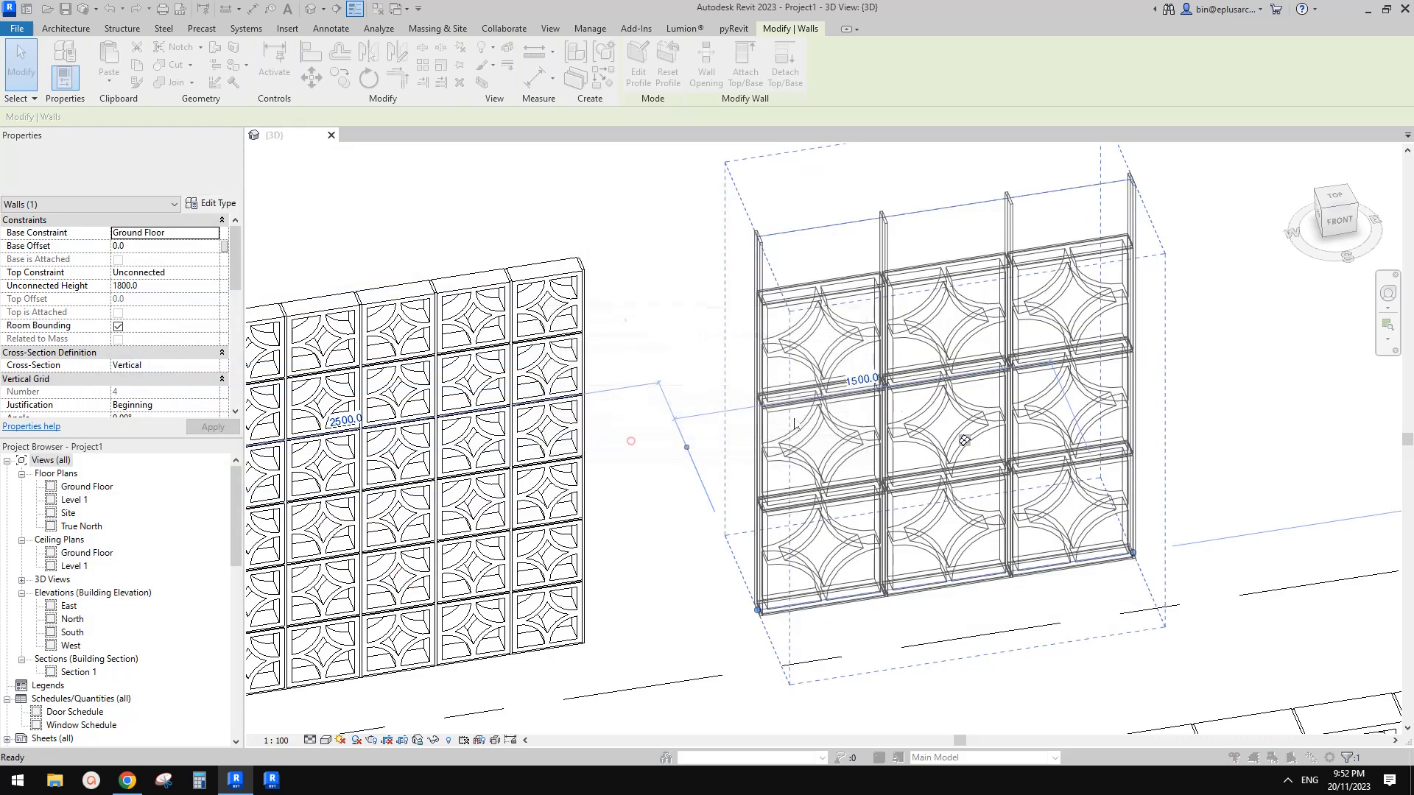
click(631, 441)
scroll(906, 418, down, 2)
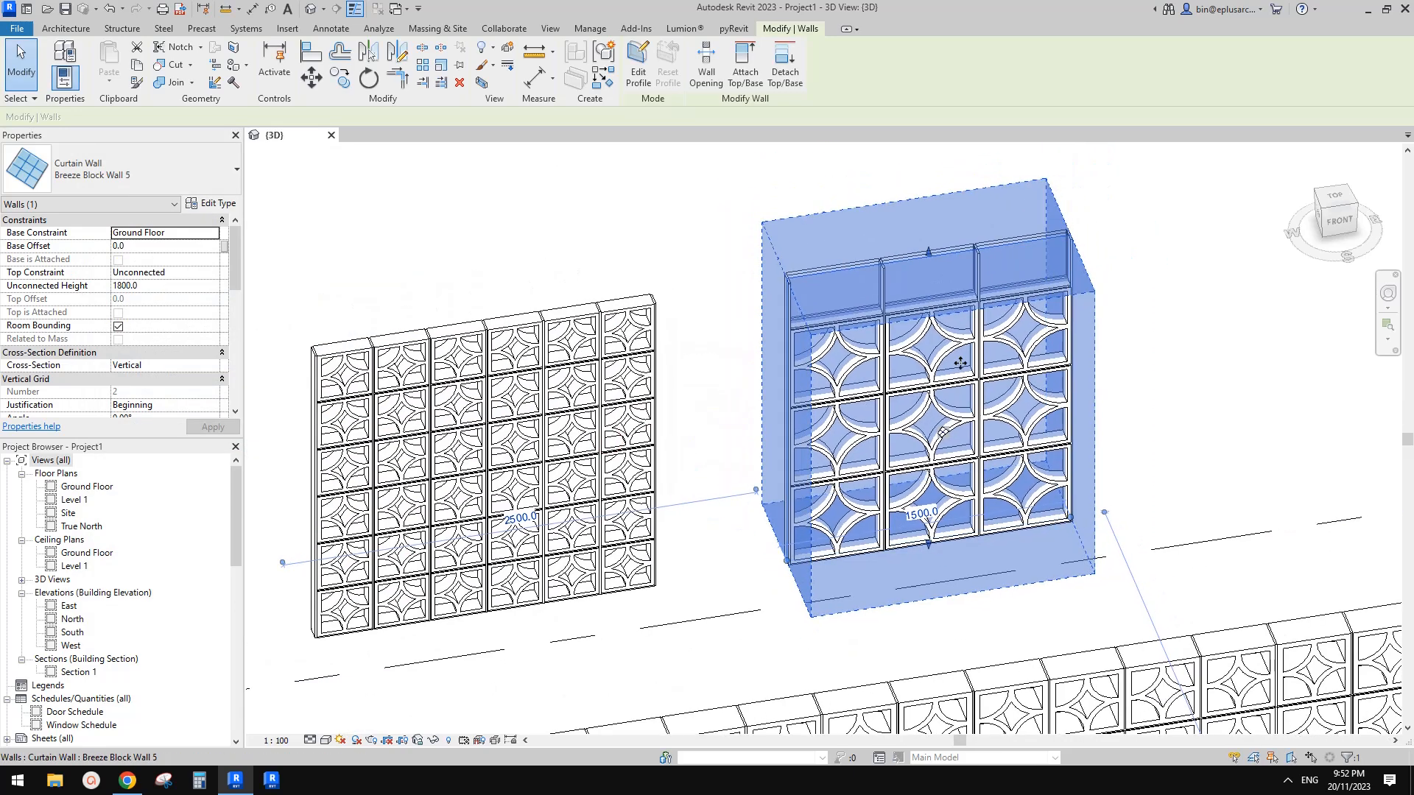
Set the Breeze Block Wall 5 curtain wall's unconnected height to 1500 mm
key(Escape)
click(930, 286)
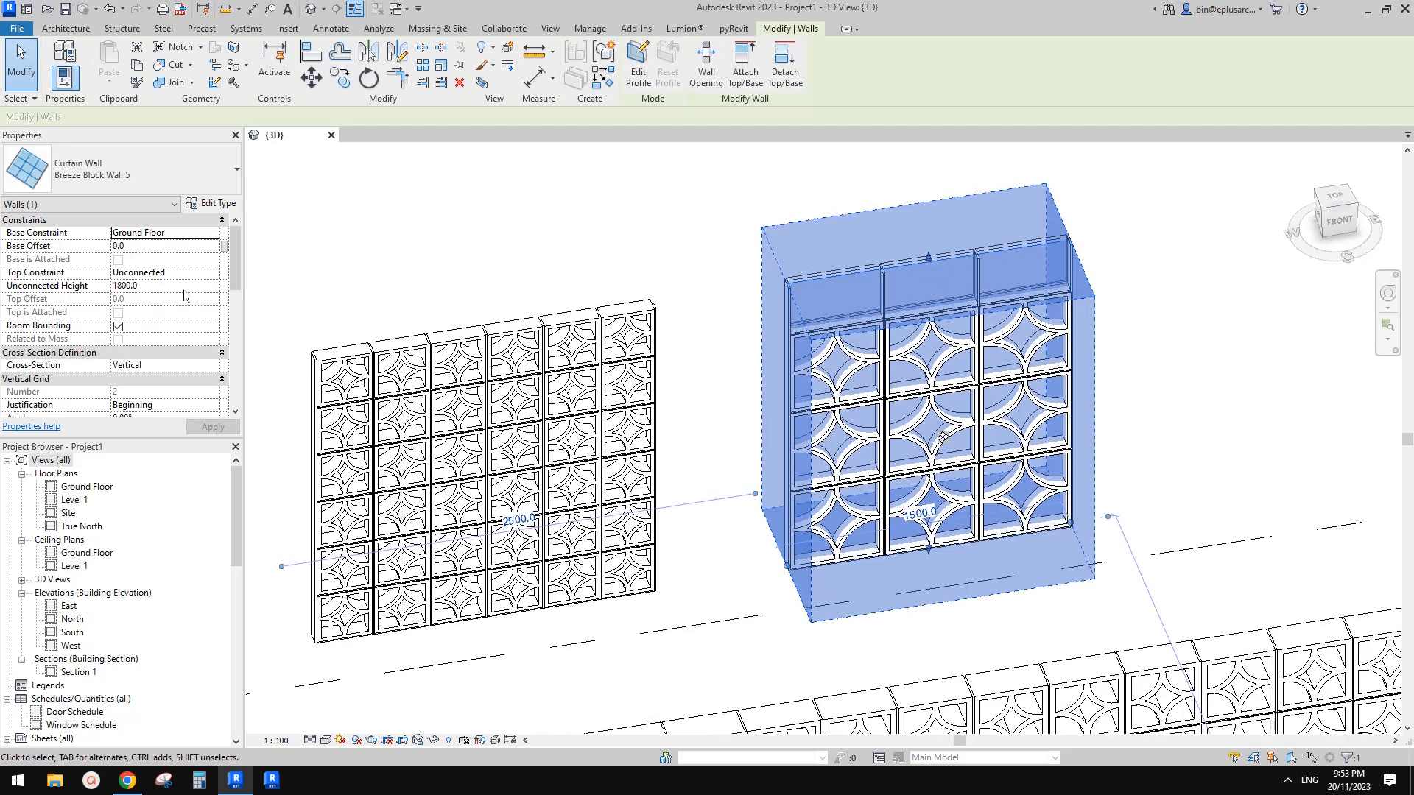
double_click(184, 286)
text(1500.0)
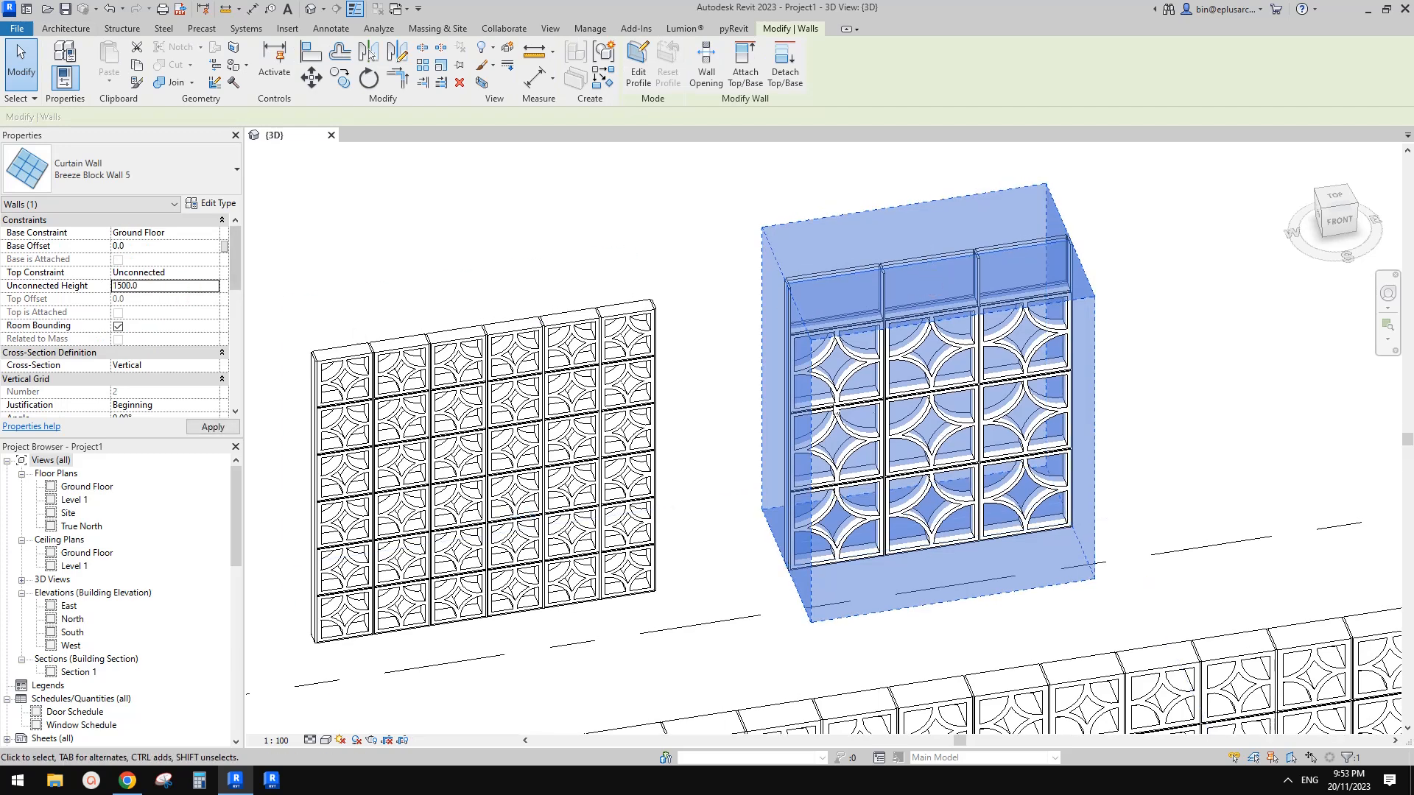
key(Return)
key(Escape)
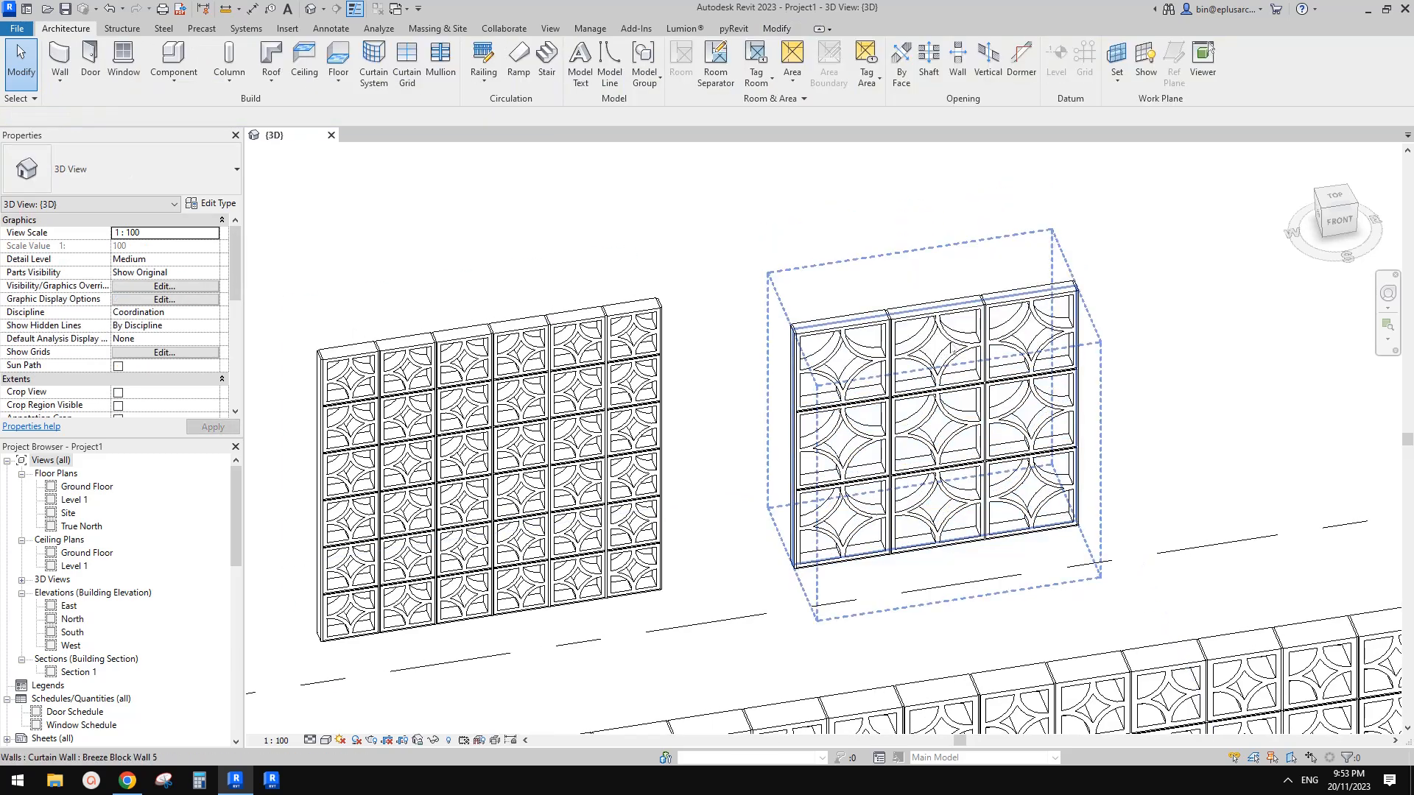
Compare the dimensions of a top-row breeze block panel in each of the two curtain walls
click(928, 333)
scroll(927, 331, up, 2)
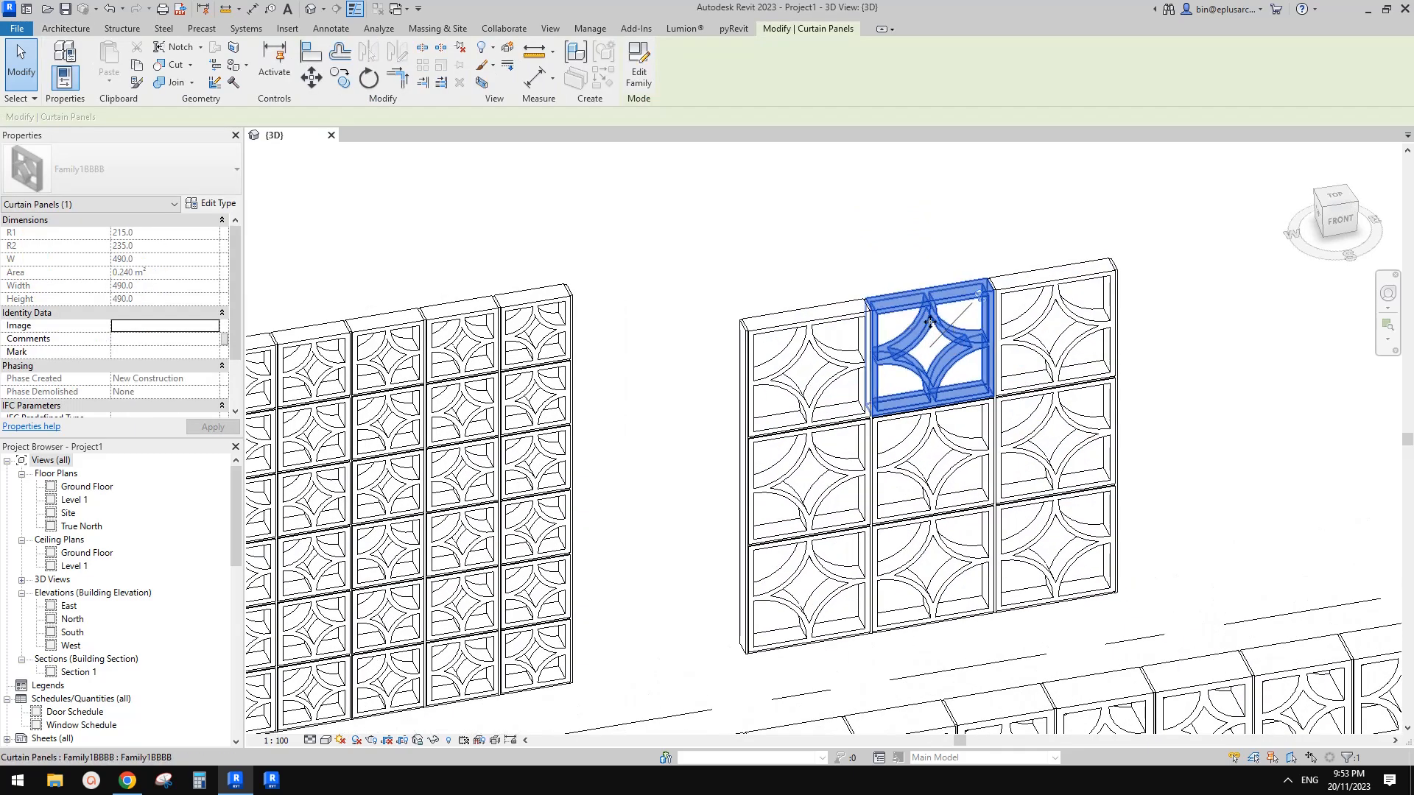
click(528, 356)
key(Tab)
click(527, 355)
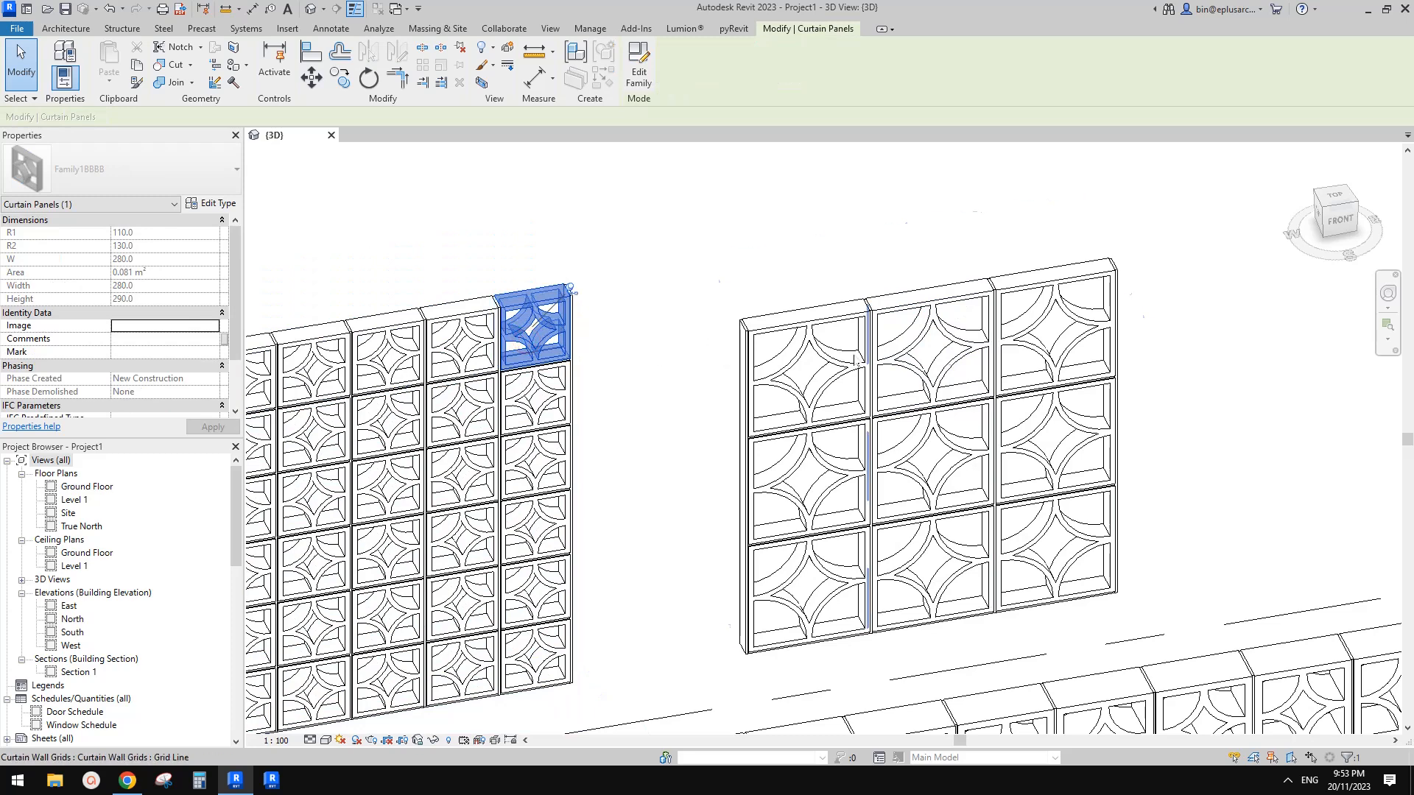
Unpin the top-row middle panel of the Breeze Block Wall 5 curtain wall and duplicate its type as Family1BBBB 2
click(926, 364)
key(Tab)
click(929, 372)
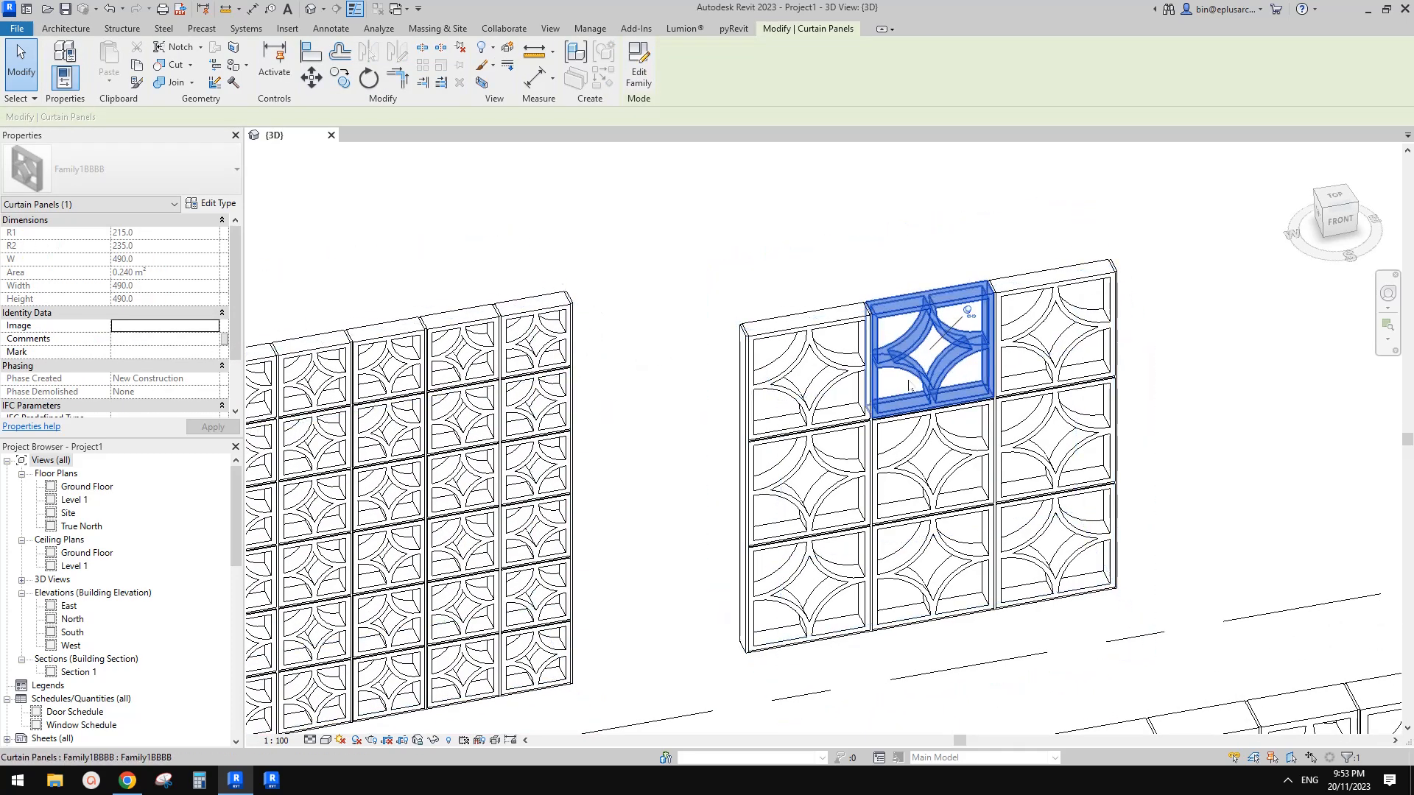
shift+middle_drag(909, 386, 829, 418)
scroll(830, 418, up, 3)
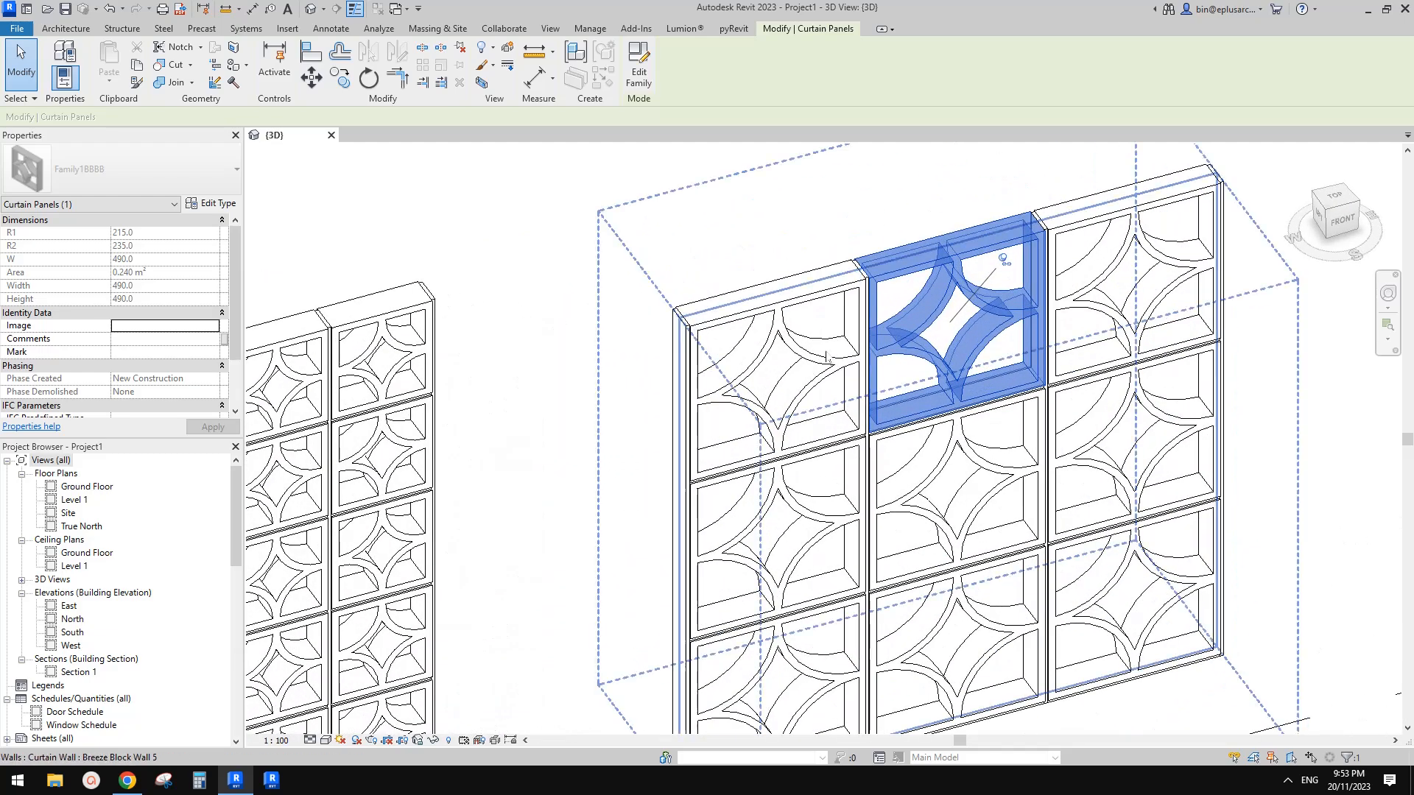
scroll(826, 358, down, 3)
click(221, 204)
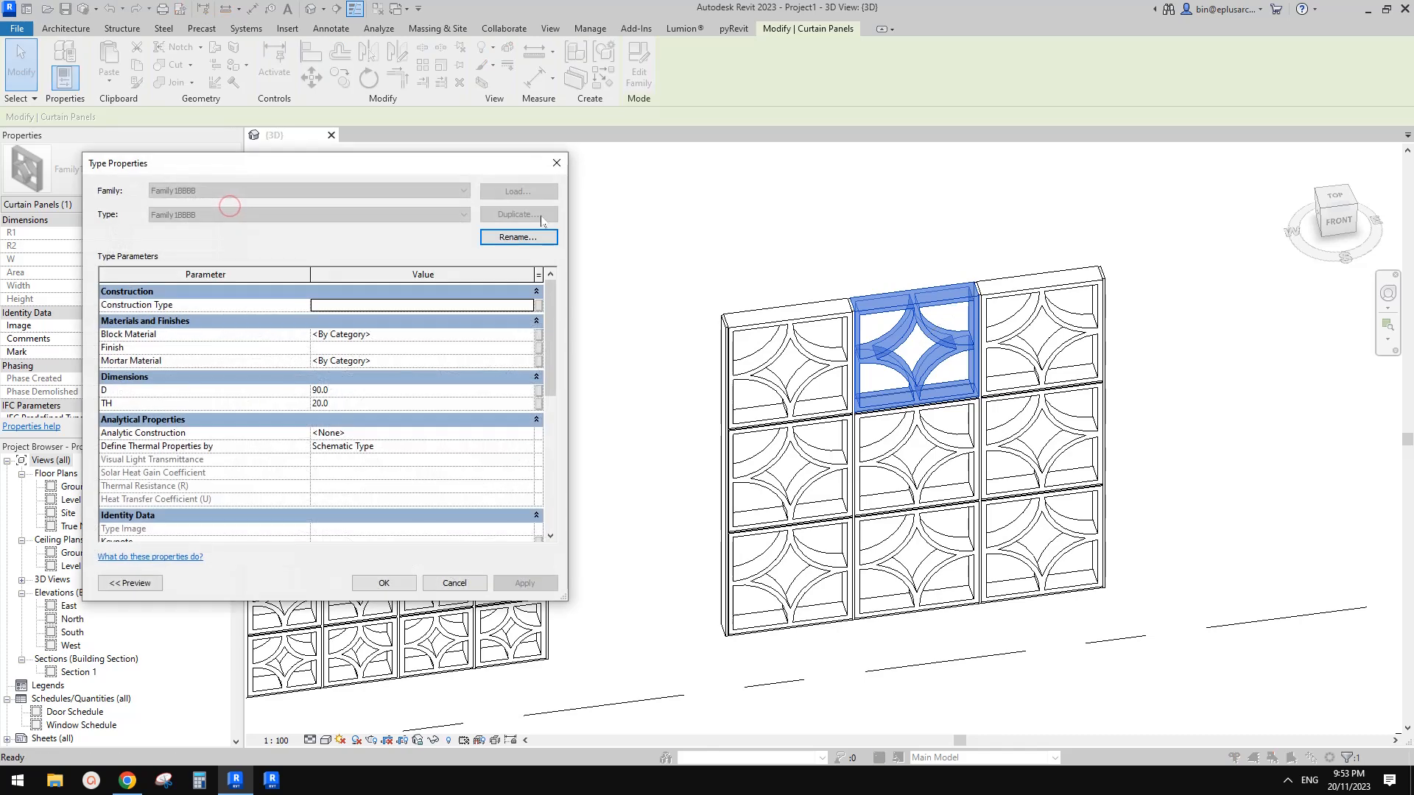
click(556, 163)
click(950, 312)
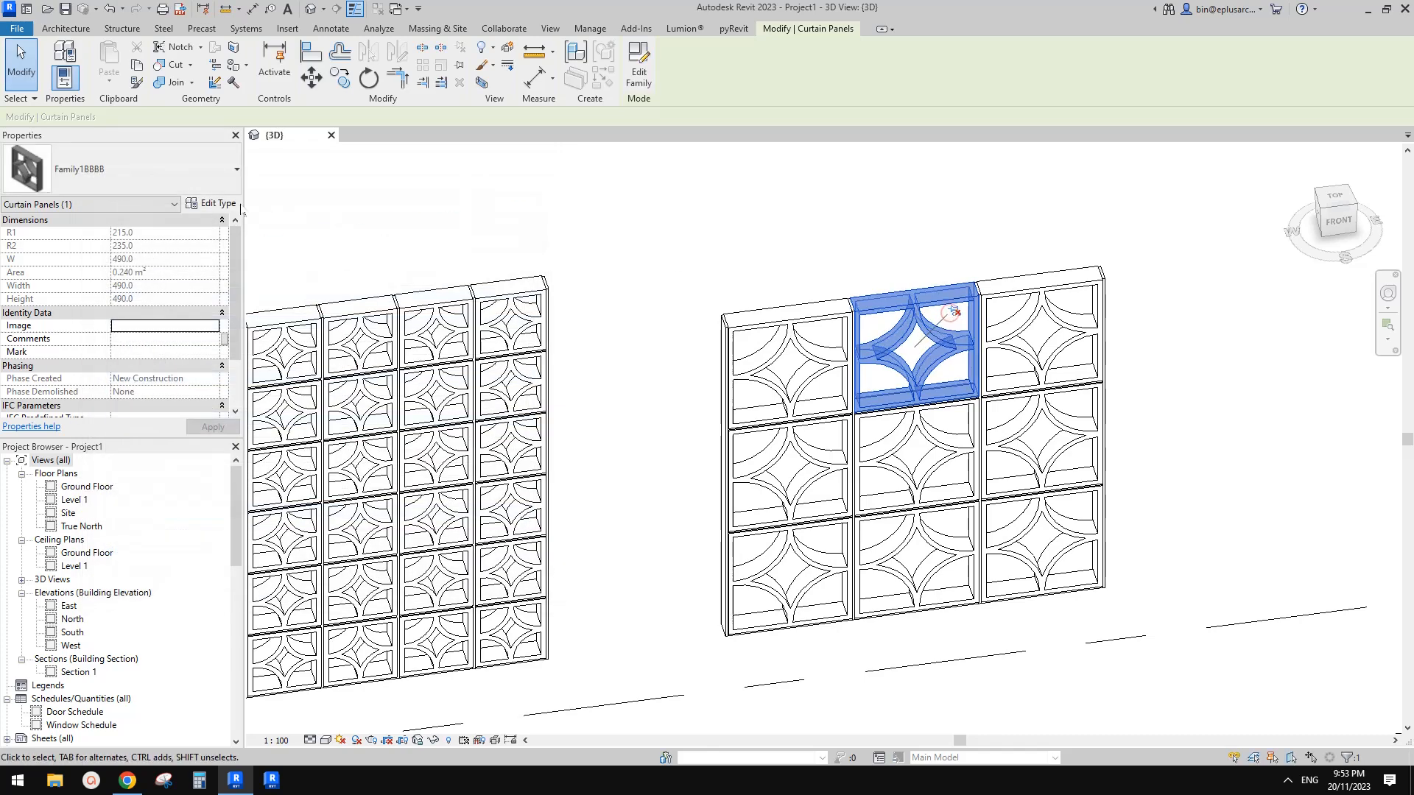
click(219, 204)
click(519, 214)
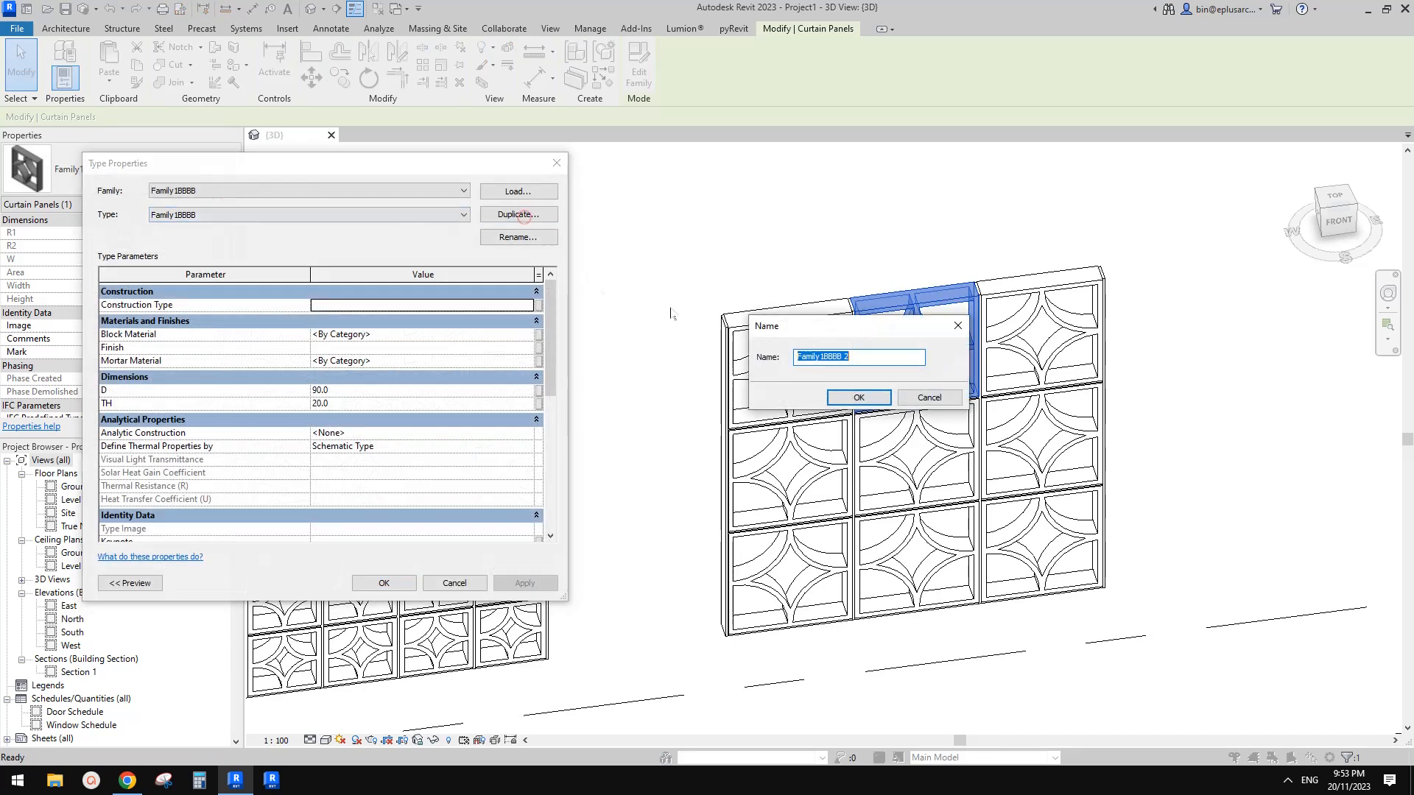
click(875, 399)
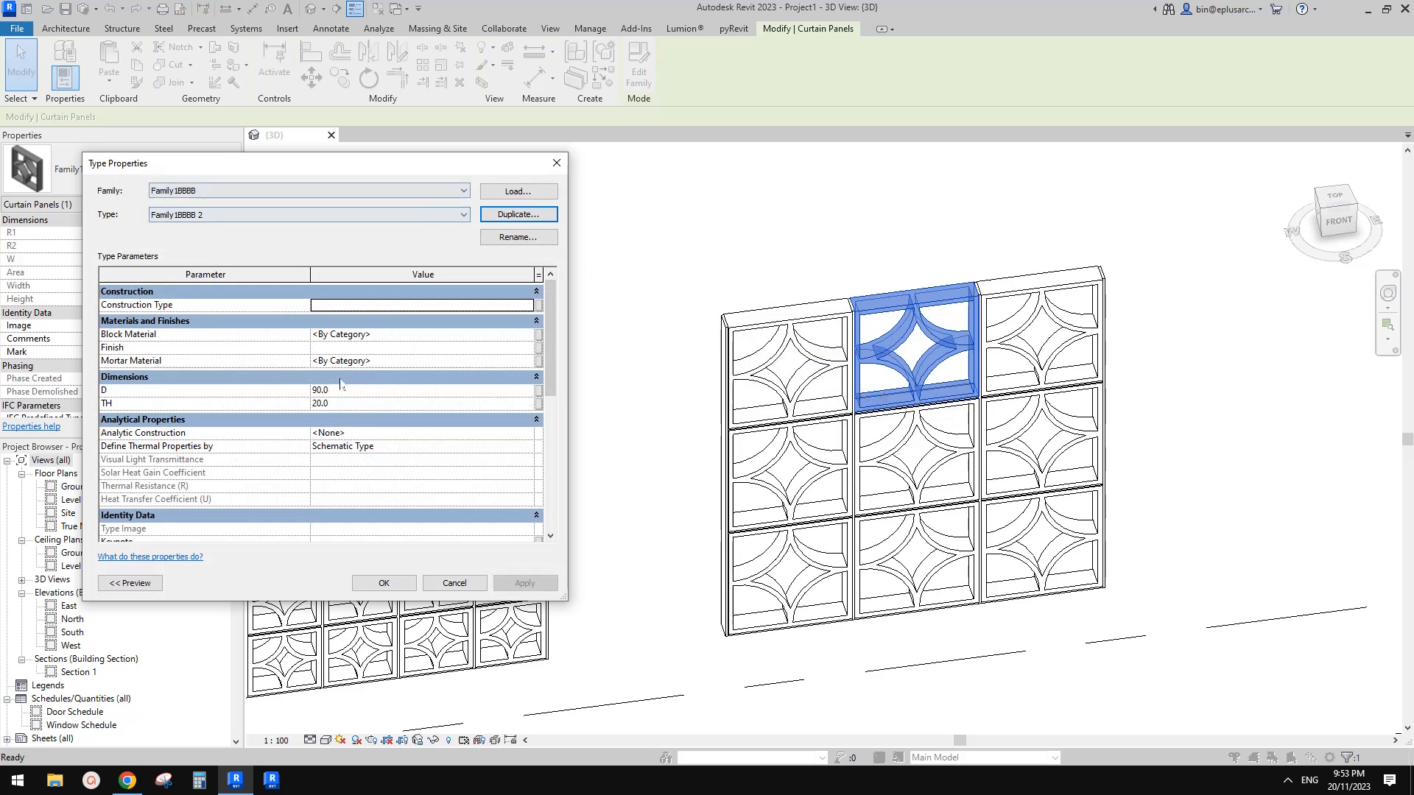
Set the depth D of the Family1BBBB 2 panel type to 190 and increase its thickness TH
click(355, 397)
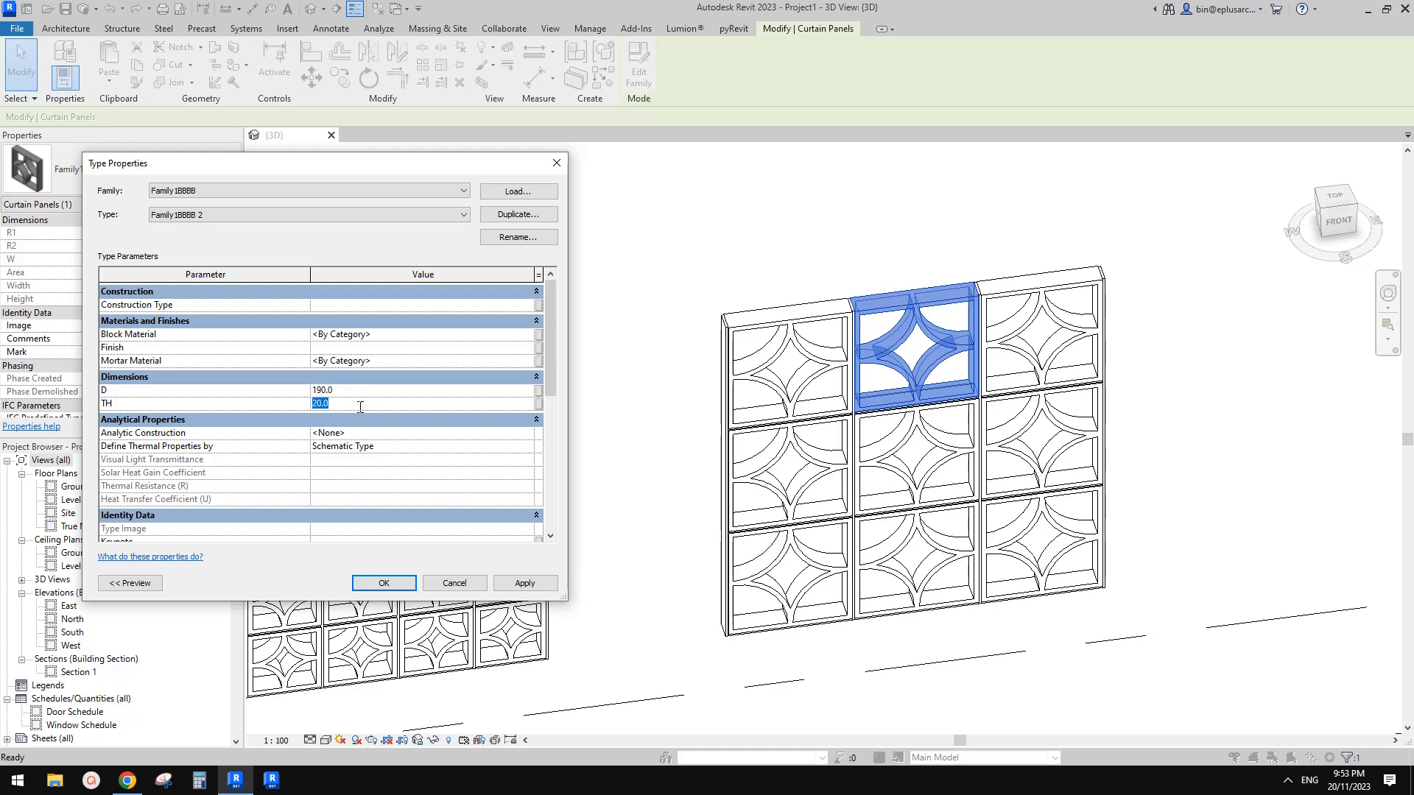
click(383, 582)
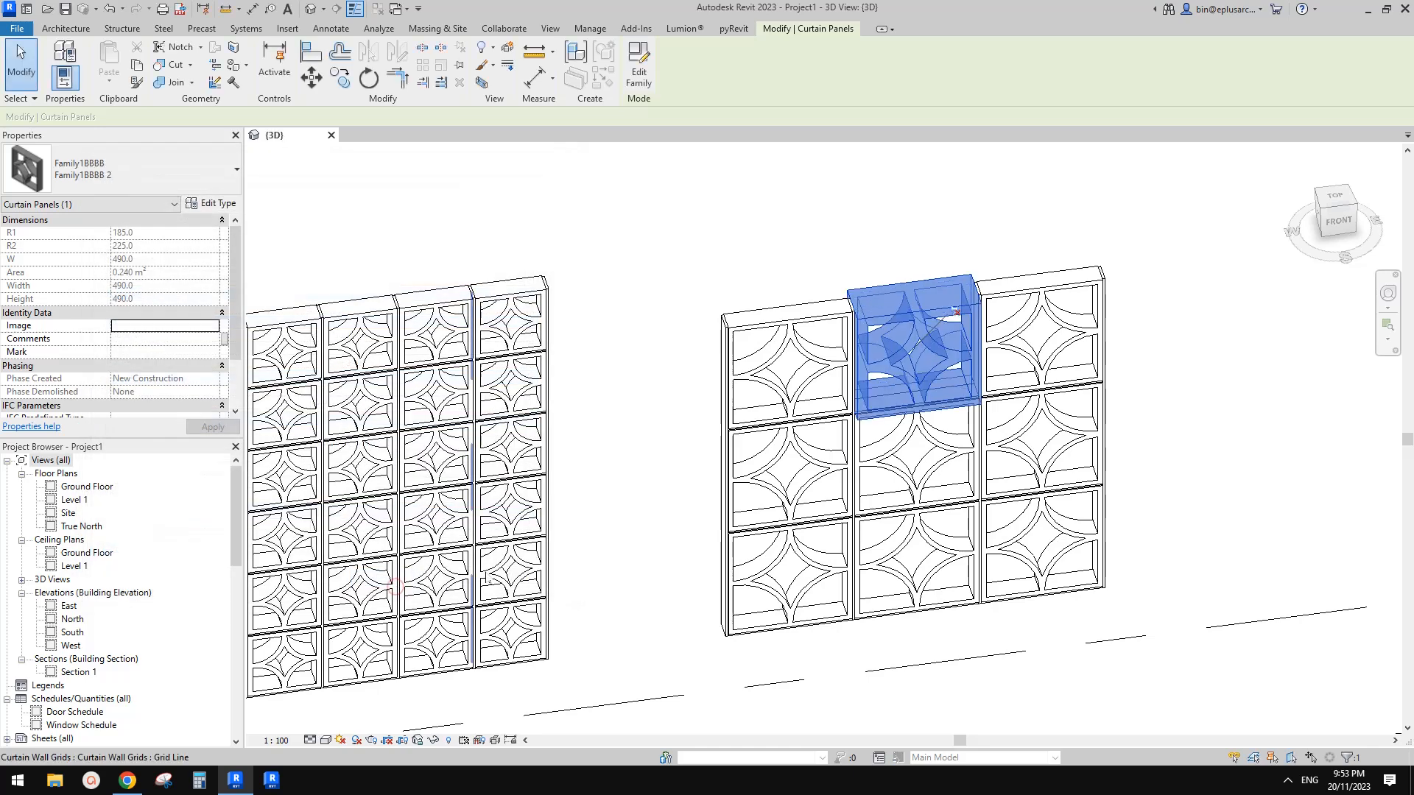
scroll(920, 339, up, 3)
key(Escape)
Pin the top-row middle panel back to the Breeze Block Wall 5 curtain wall
click(932, 347)
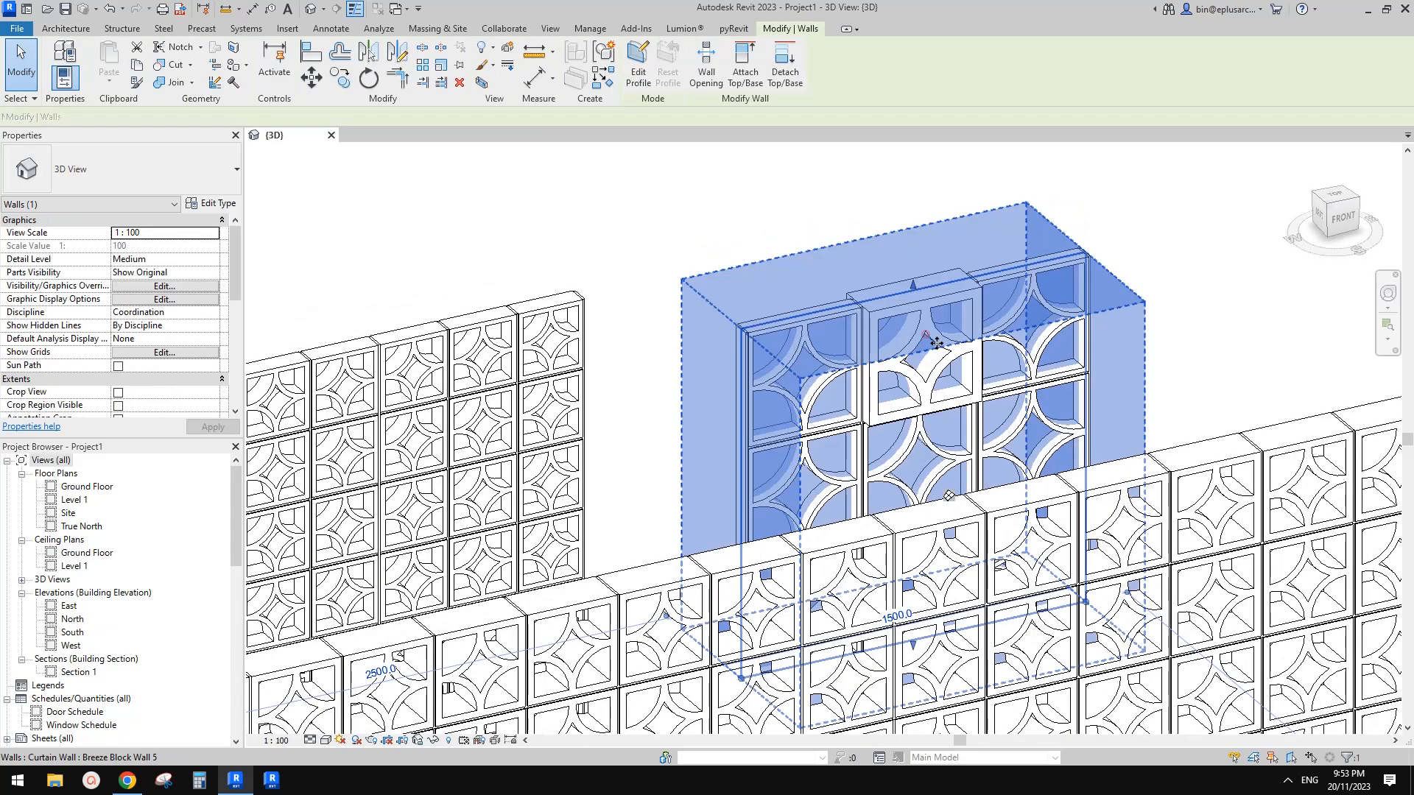
key(Tab)
click(929, 336)
shift+middle_drag(929, 335, 943, 397)
click(927, 284)
key(Escape)
Set the curtain panel of the Breeze Block Wall 5 type to Family1BBBB : Family1BBBB 2
click(1012, 283)
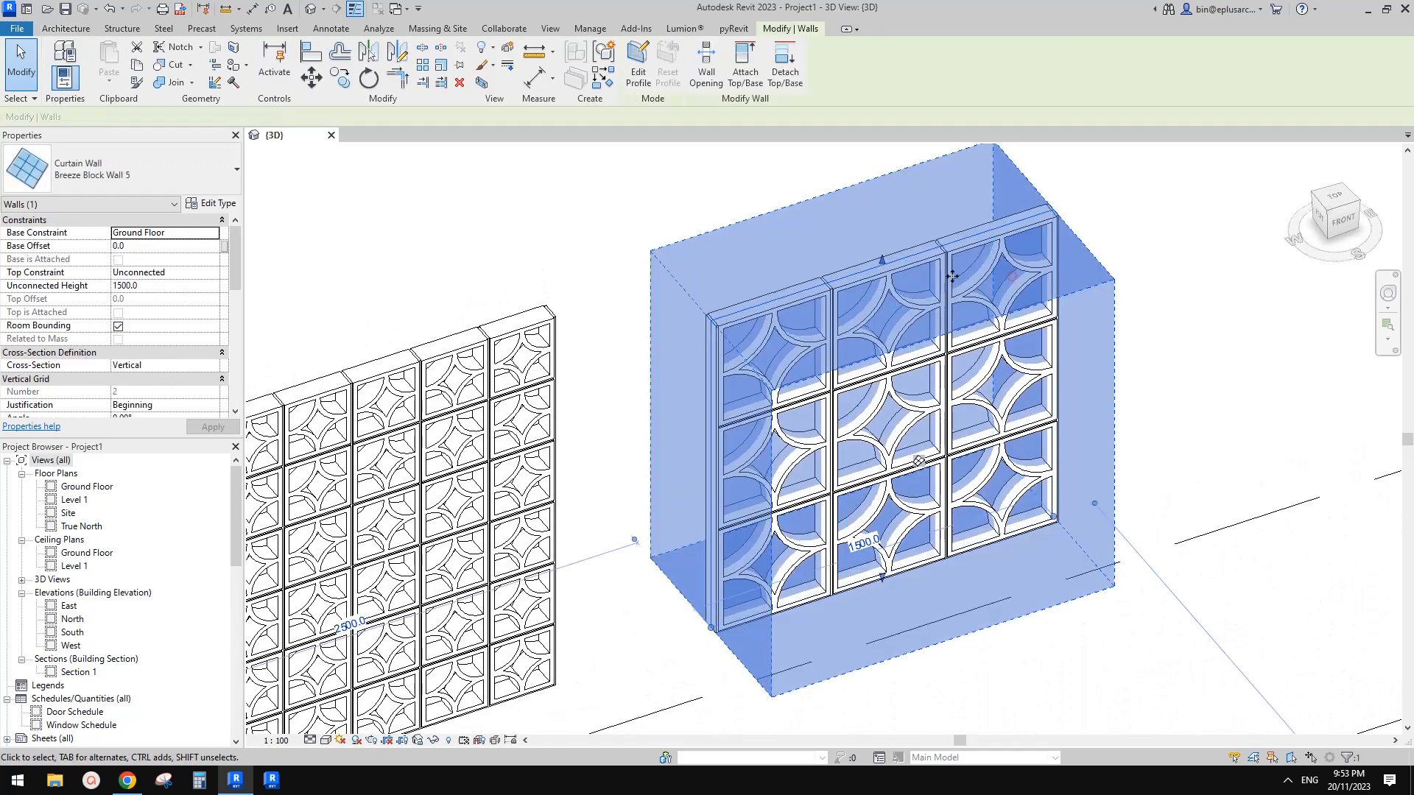
click(209, 203)
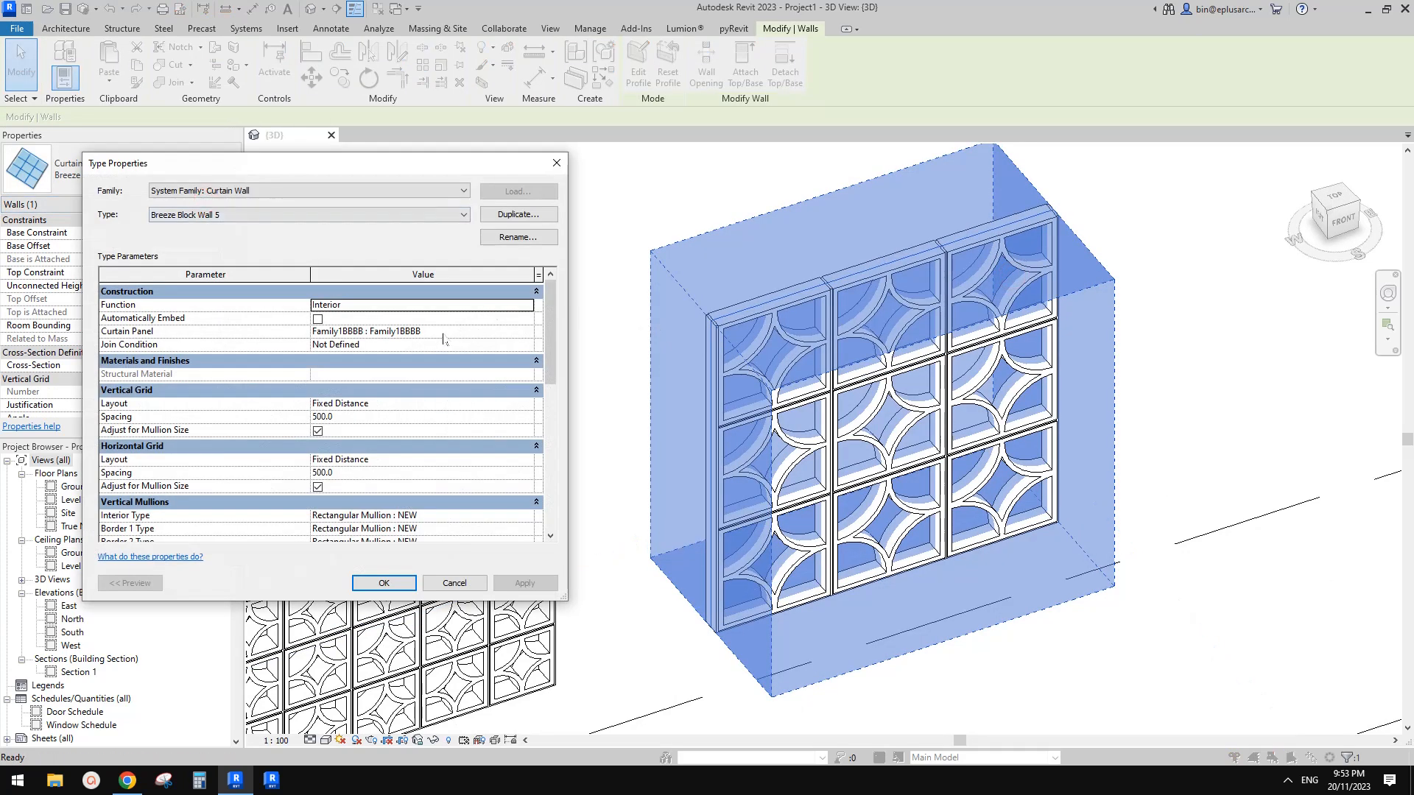
click(444, 331)
click(444, 331)
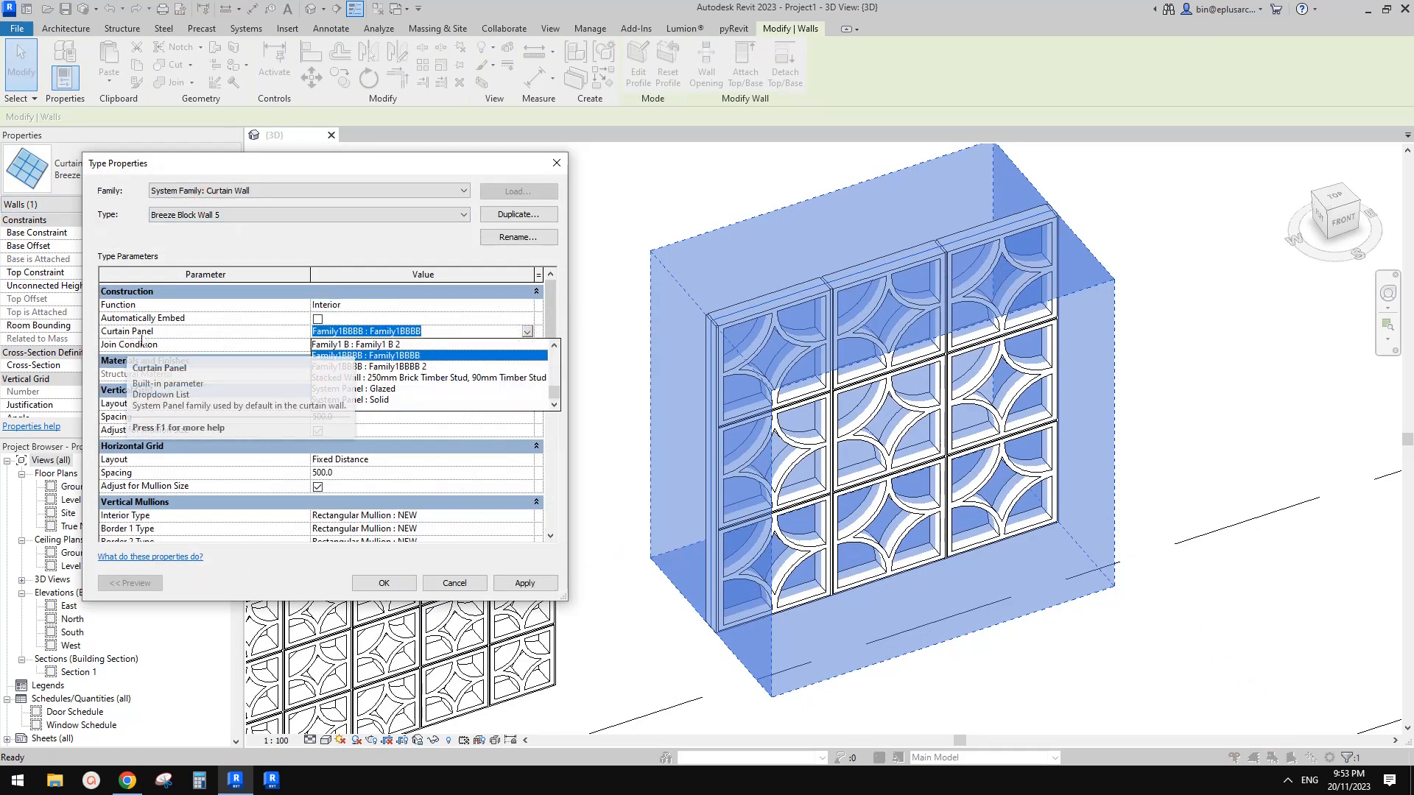
click(423, 366)
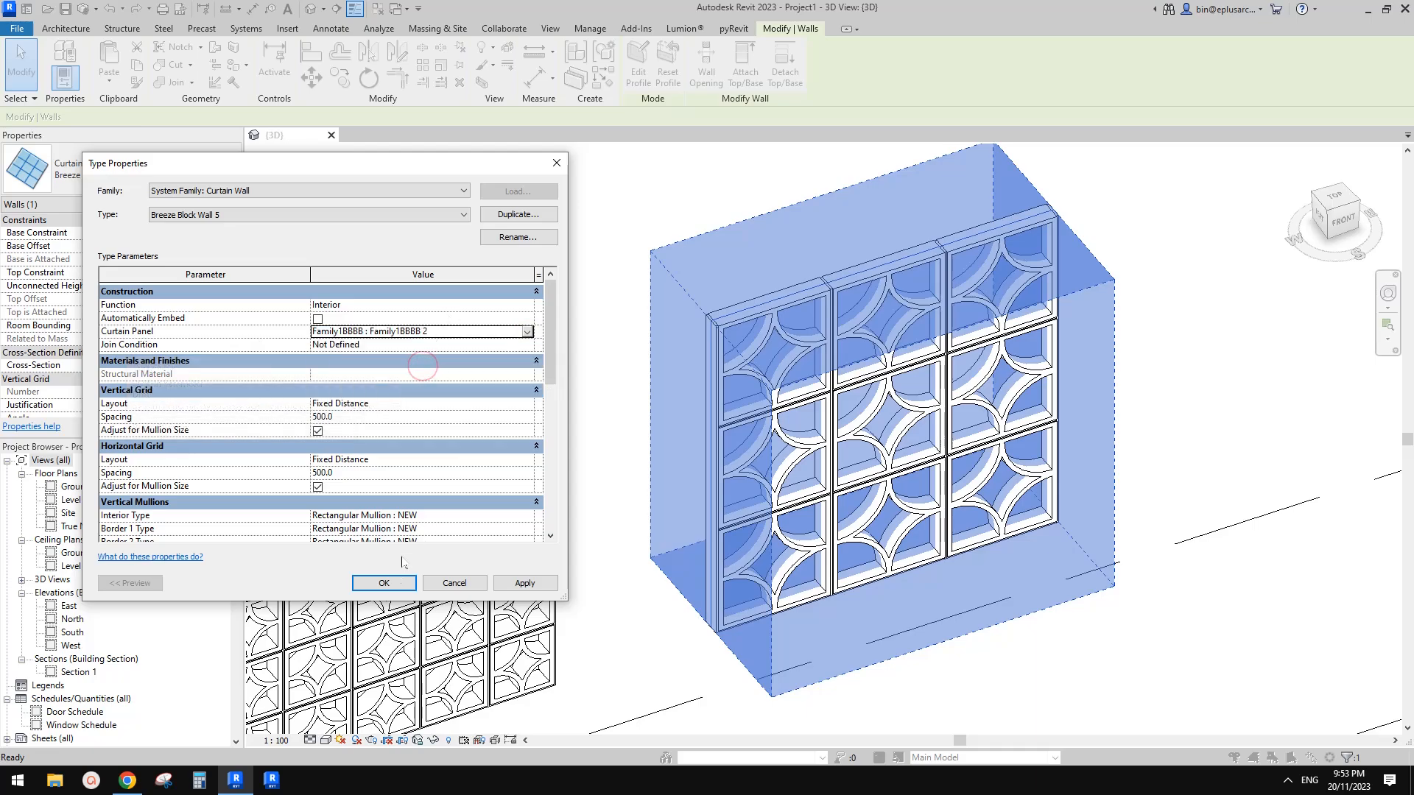
click(383, 582)
key(Escape)
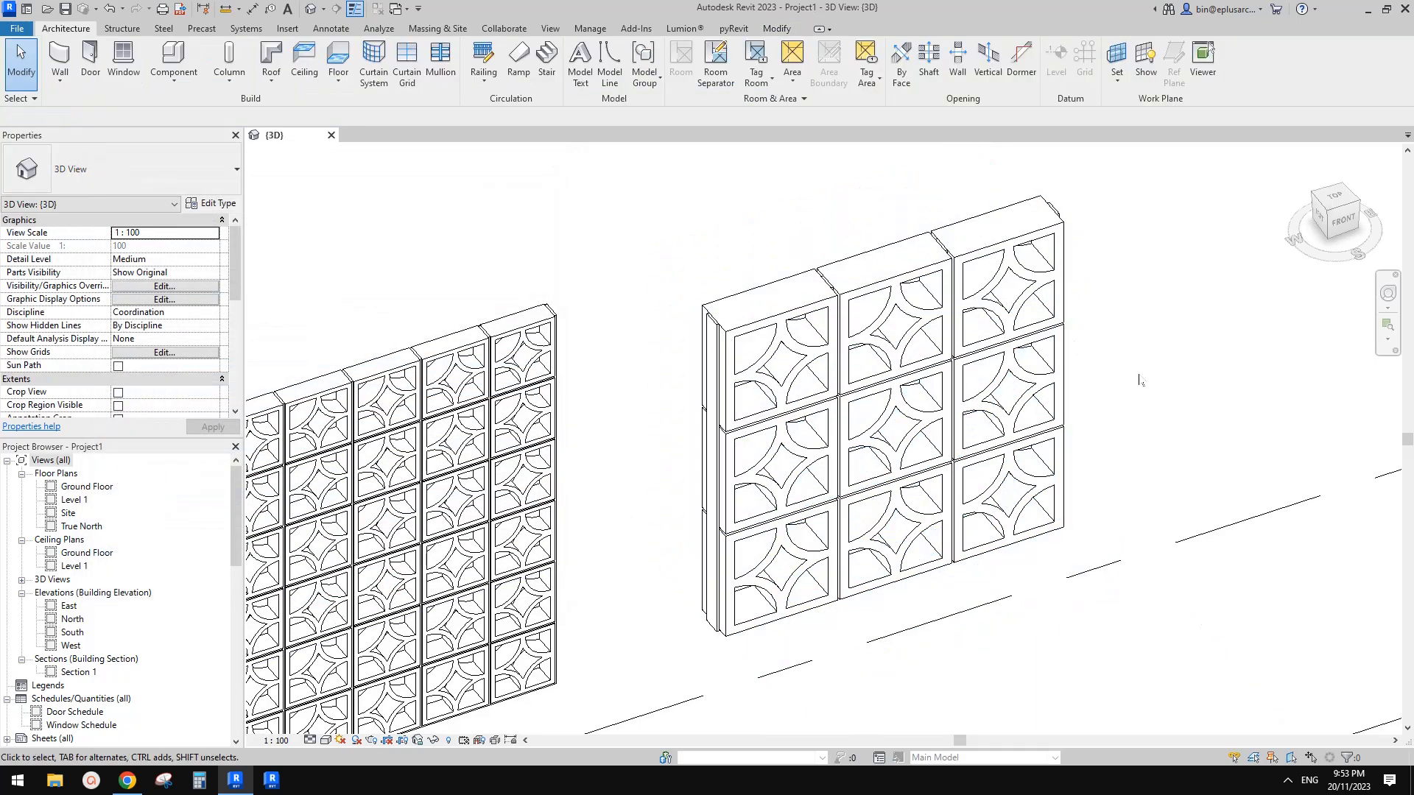
Compare the block depth and thickness of the Breeze Block Wall 5 curtain wall with the neighbouring finer-grid wall
scroll(1028, 371, down, 3)
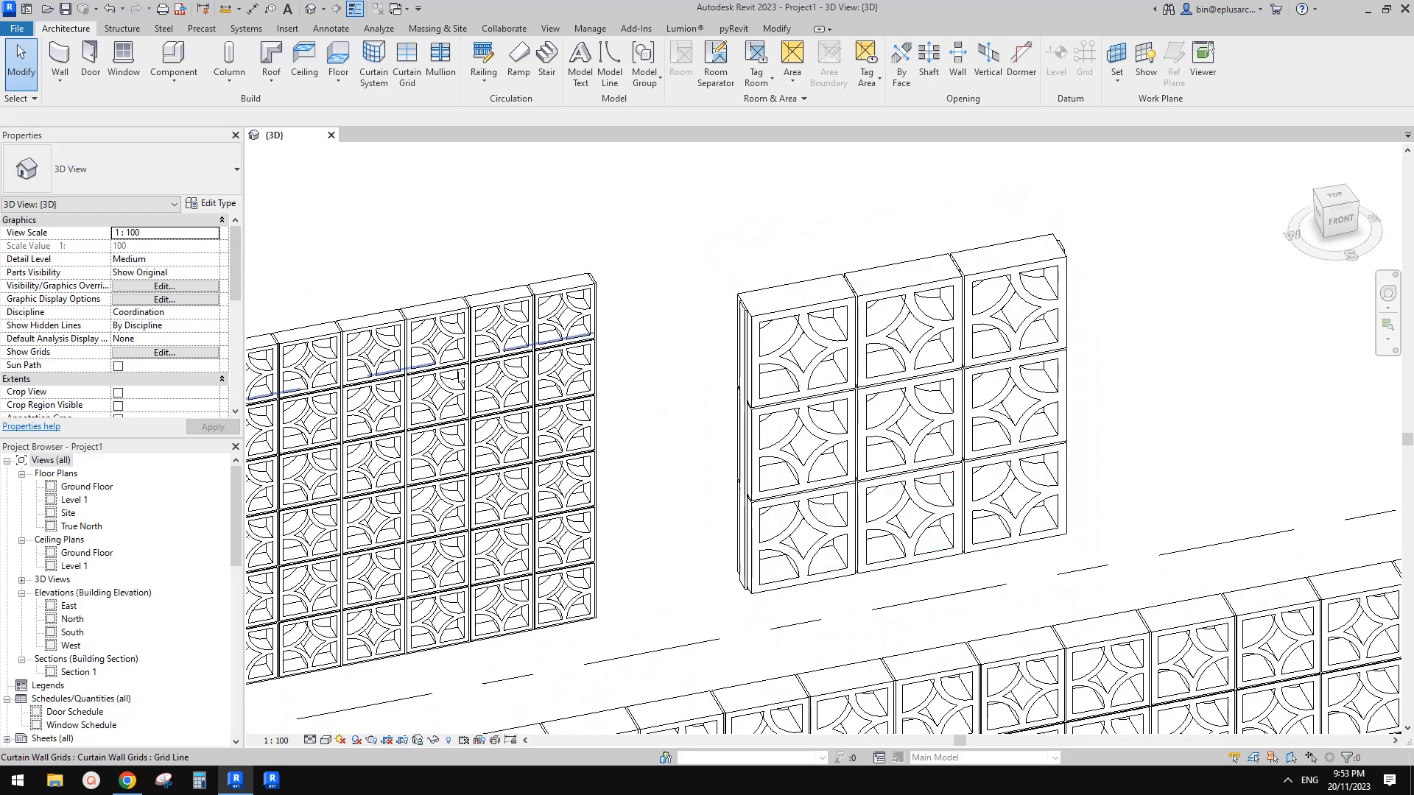
scroll(907, 342, down, 1)
shift+middle_drag(907, 343, 911, 416)
shift+middle_drag(707, 372, 699, 384)
click(697, 368)
key(Escape)
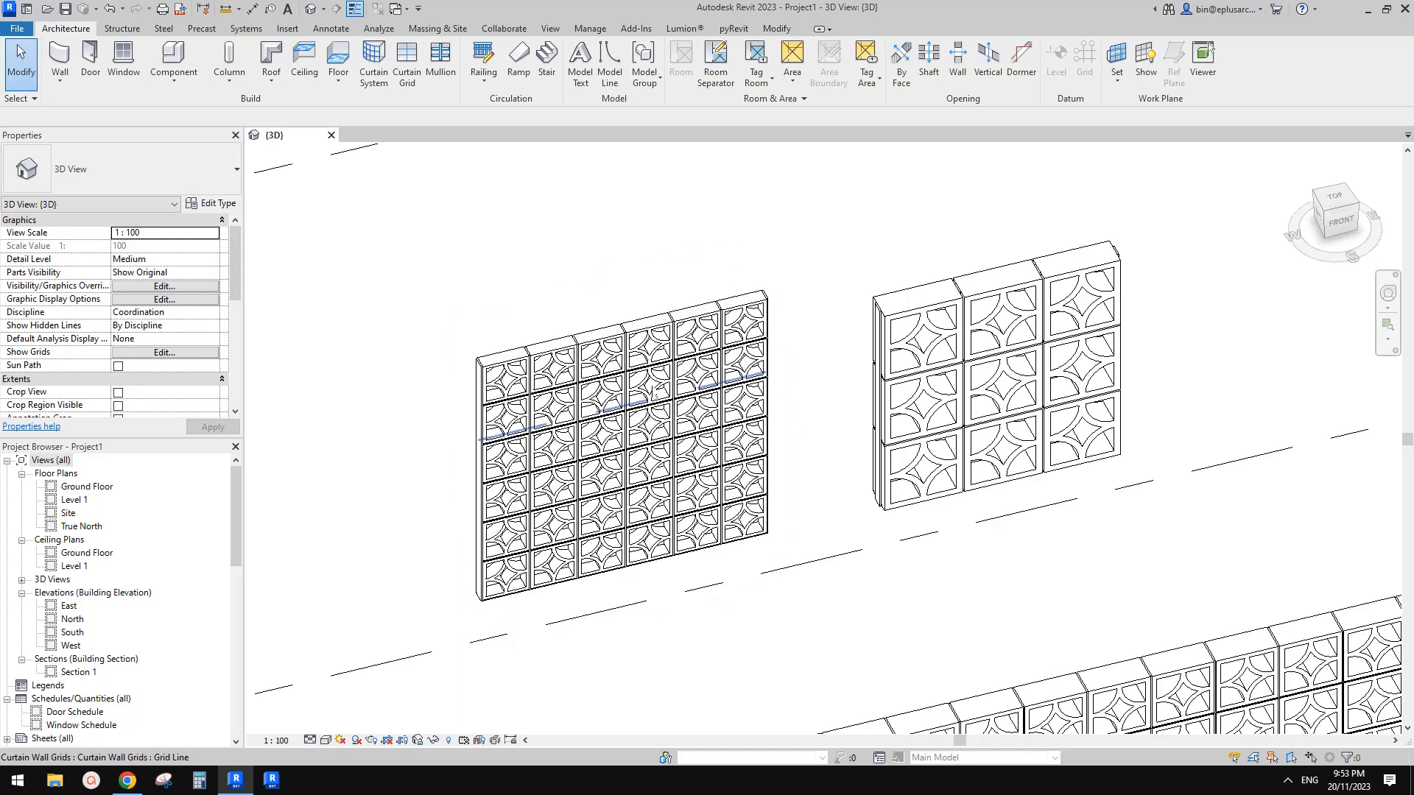
scroll(681, 401, down, 1)
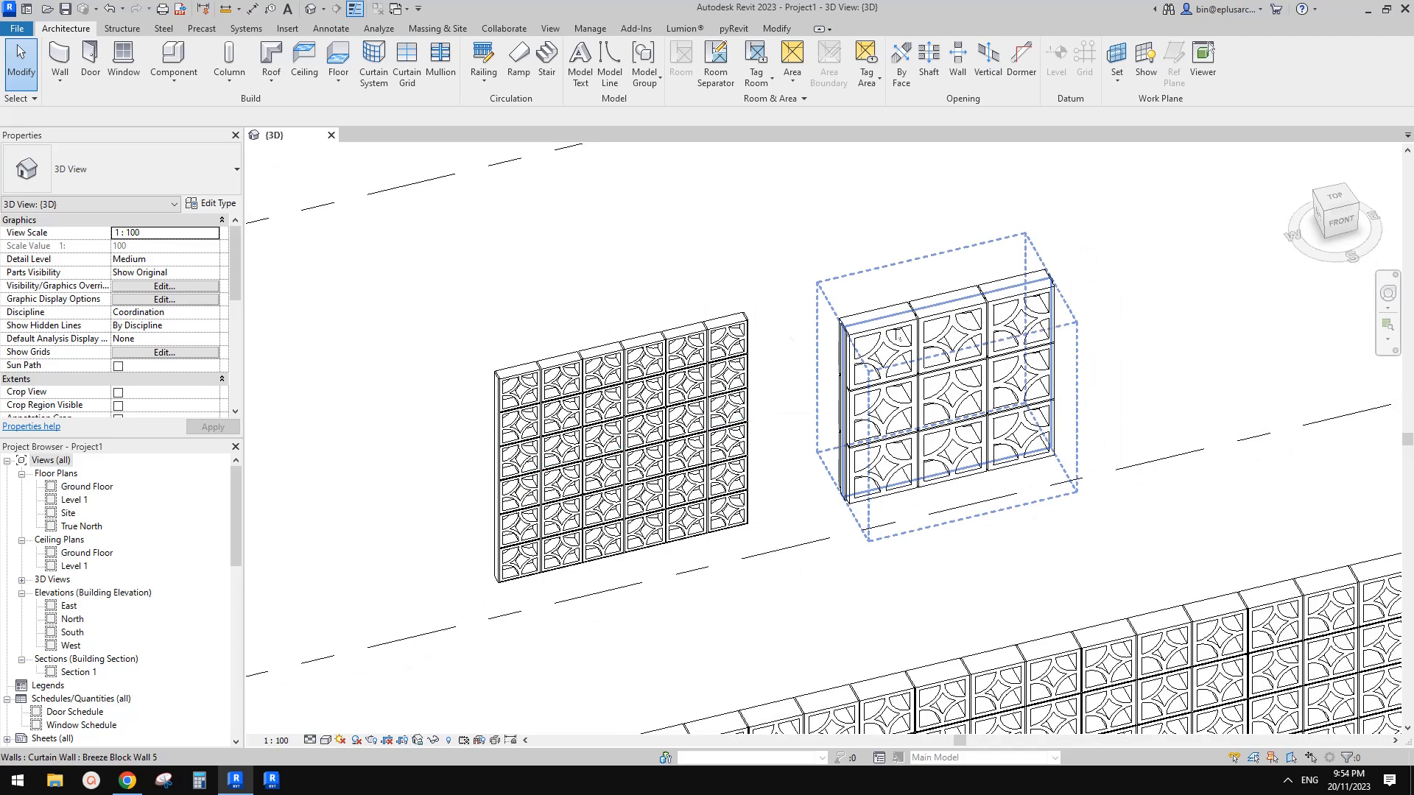
scroll(957, 324, up, 1)
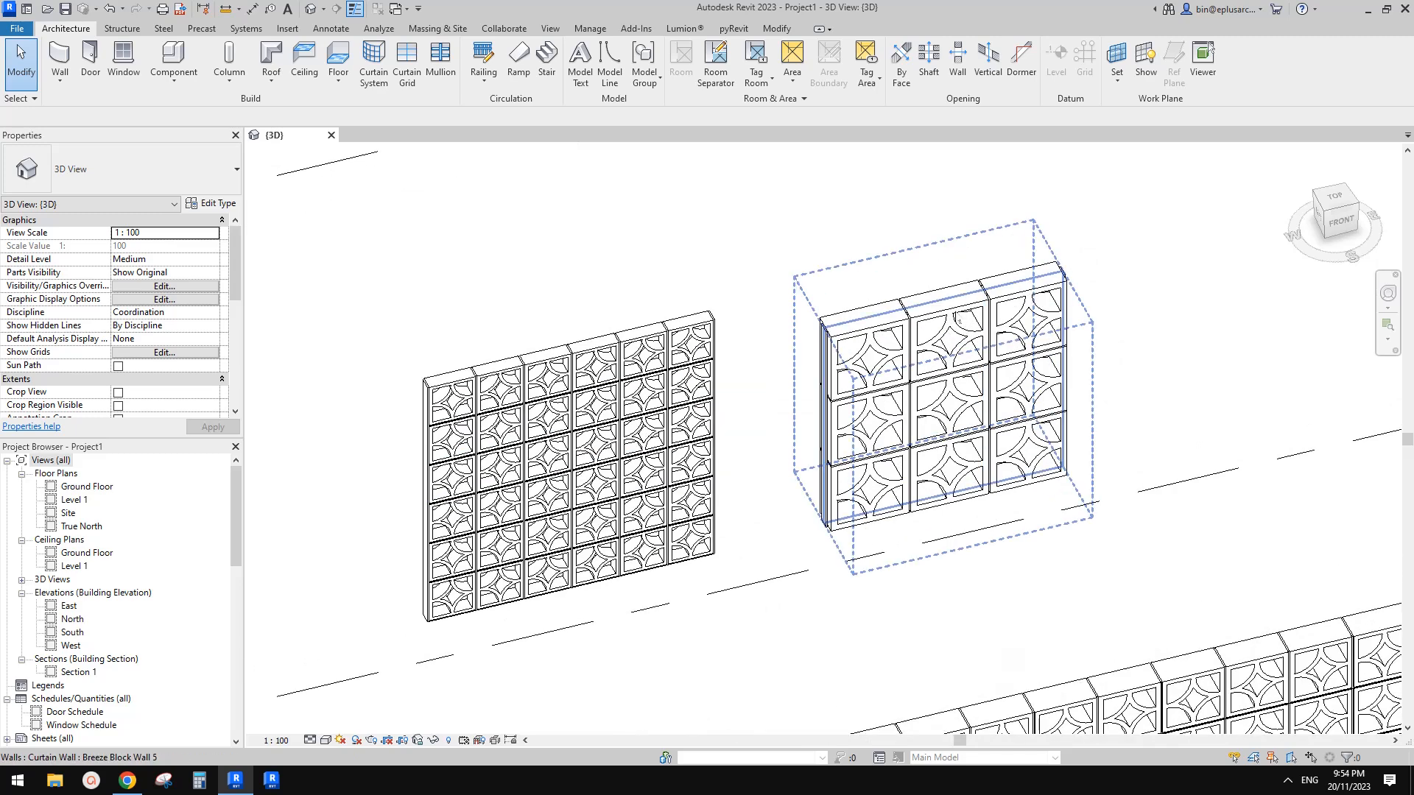
click(957, 323)
click(1202, 366)
Review all the breeze block curtain walls in the project together in 3D
shift+middle_drag(1201, 366, 1126, 423)
scroll(1104, 386, down, 4)
scroll(1107, 392, up, 3)
middle_drag(924, 498, 890, 530)
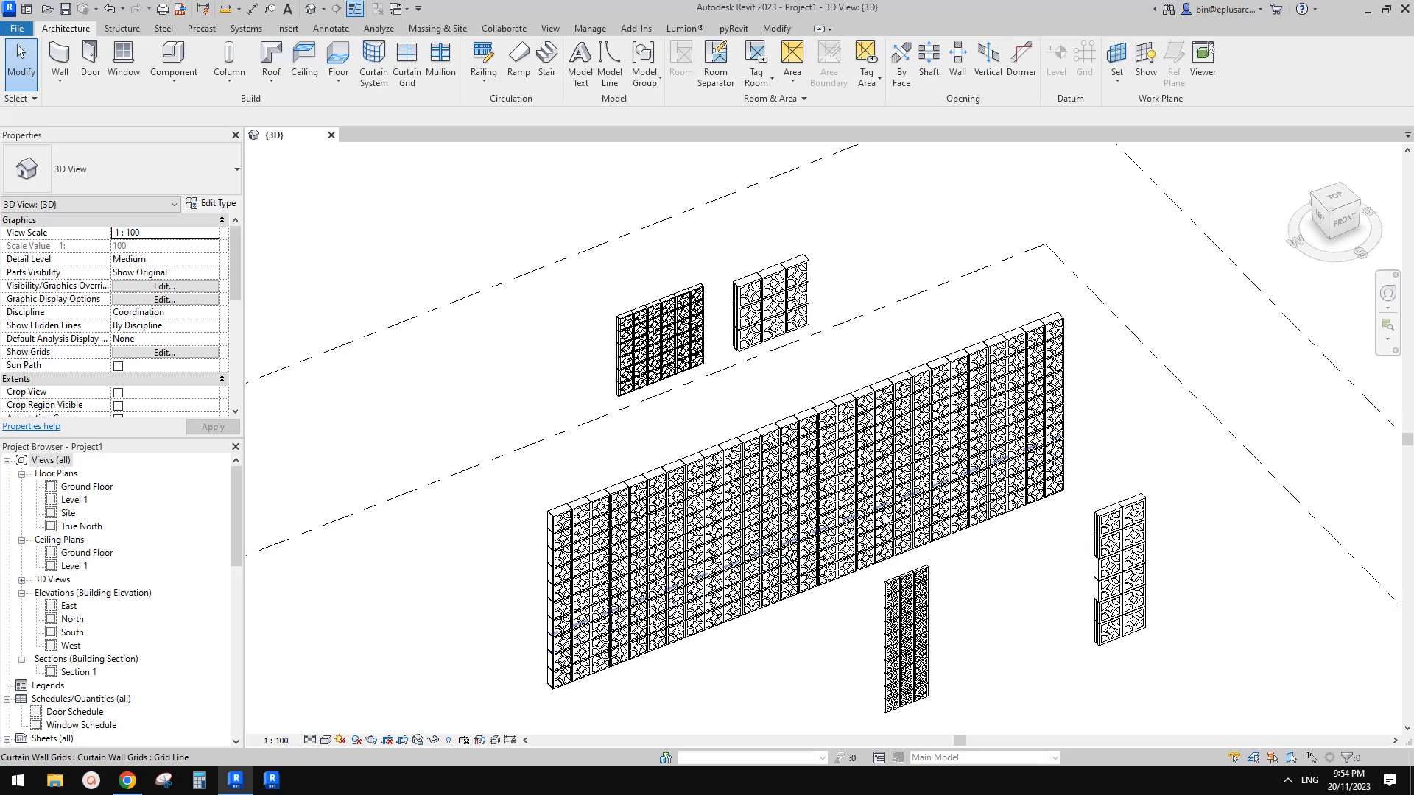
middle_drag(913, 517, 912, 519)
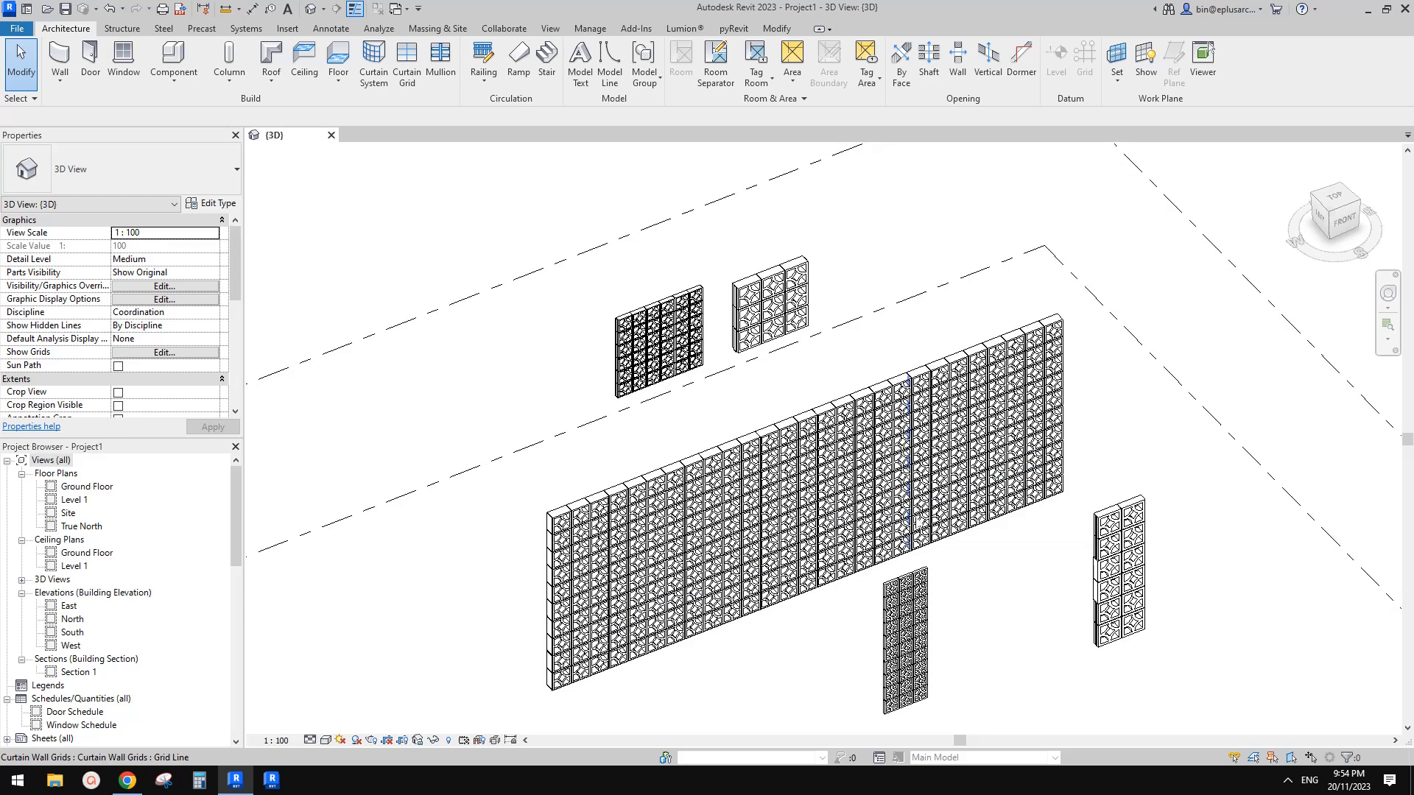
click(971, 471)
key(Escape)
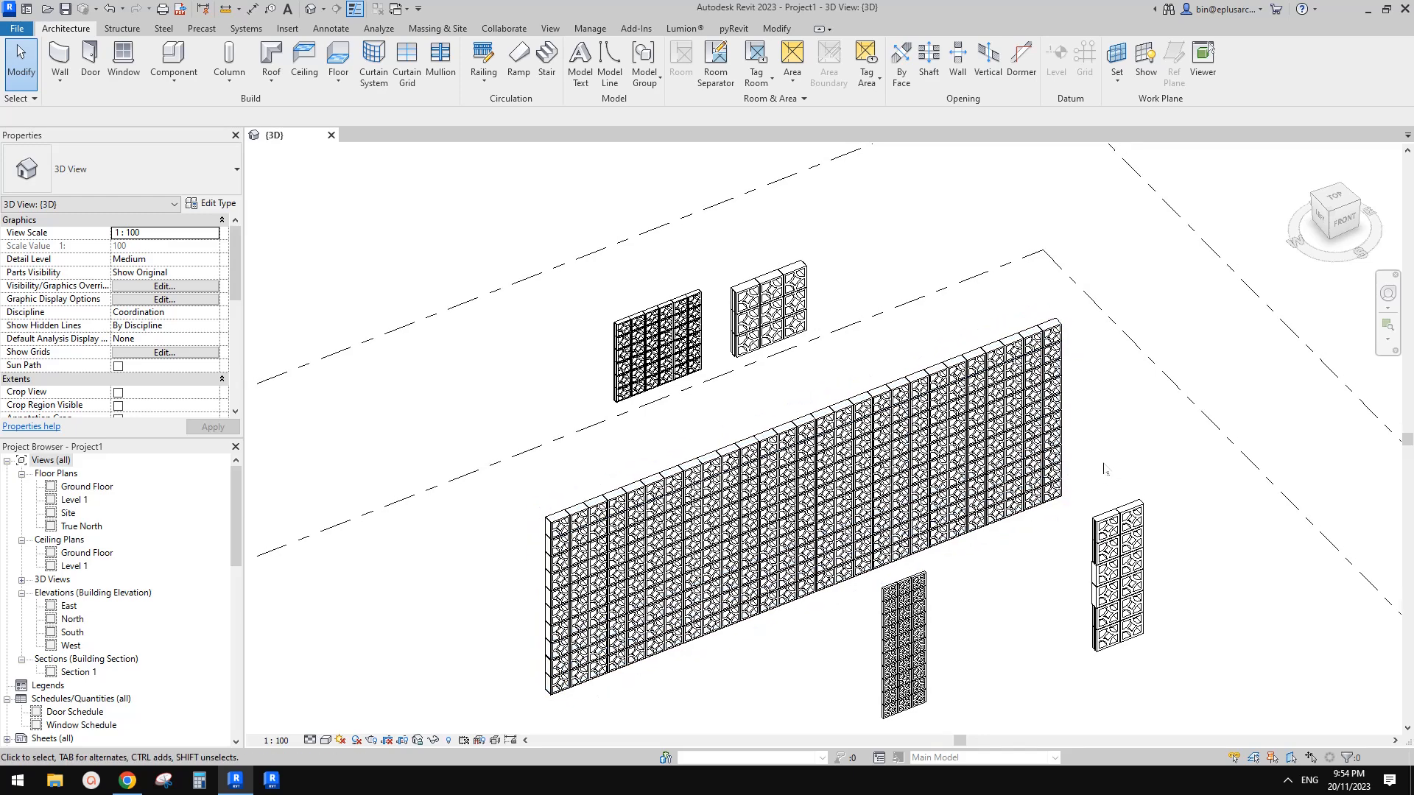